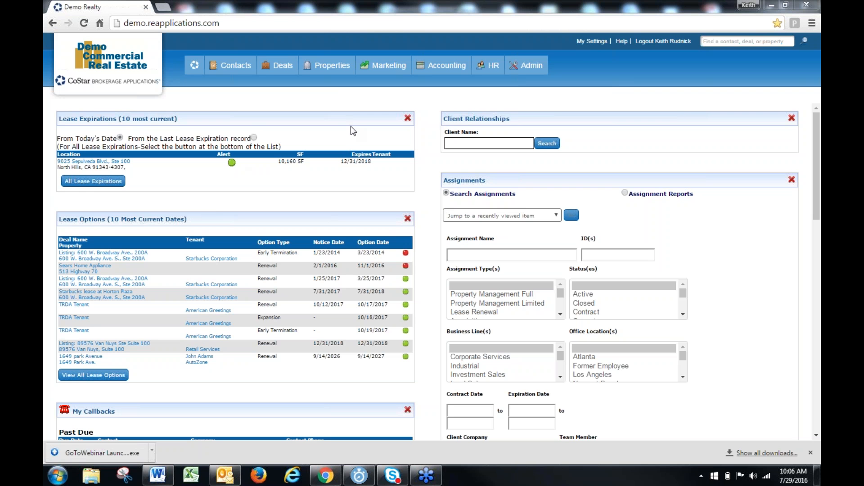
Open the property from the Lease Expirations widget, bring up its suite 100 space for editing and view the space's contacts
click(334, 70)
click(111, 162)
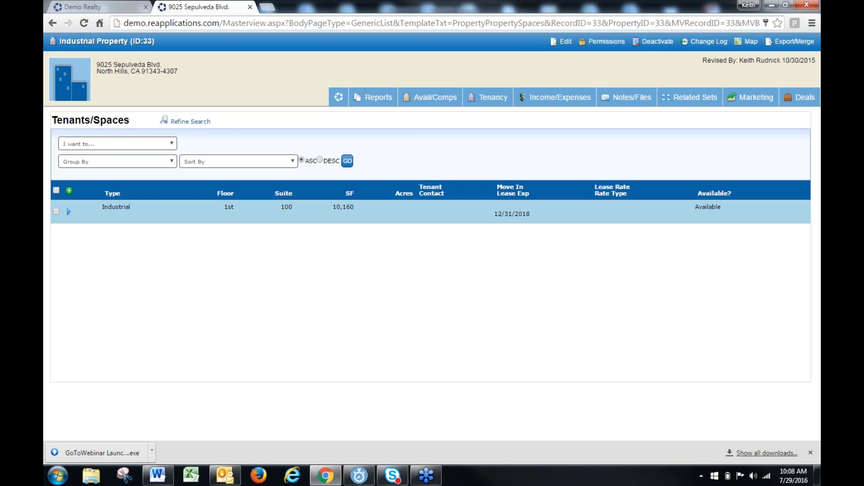
click(69, 212)
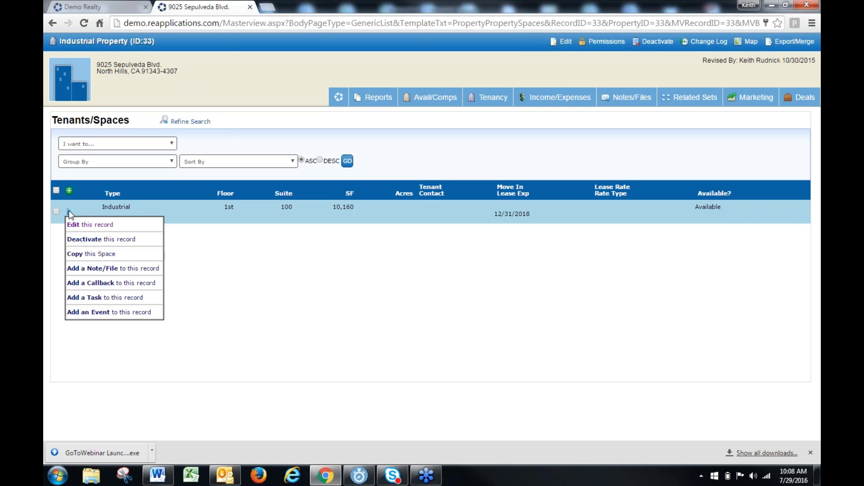
click(77, 224)
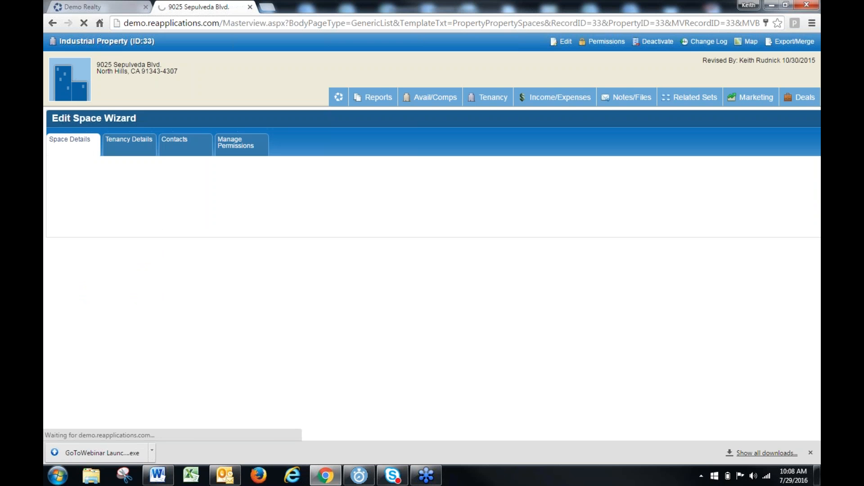
click(179, 148)
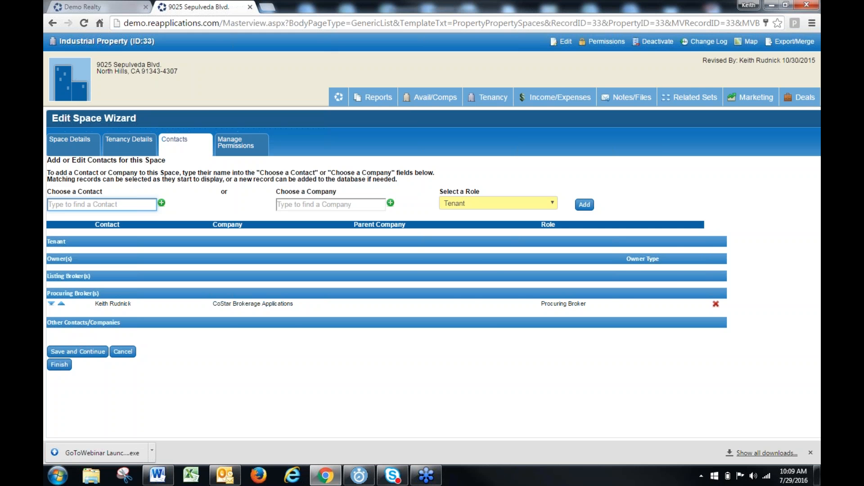
click(249, 6)
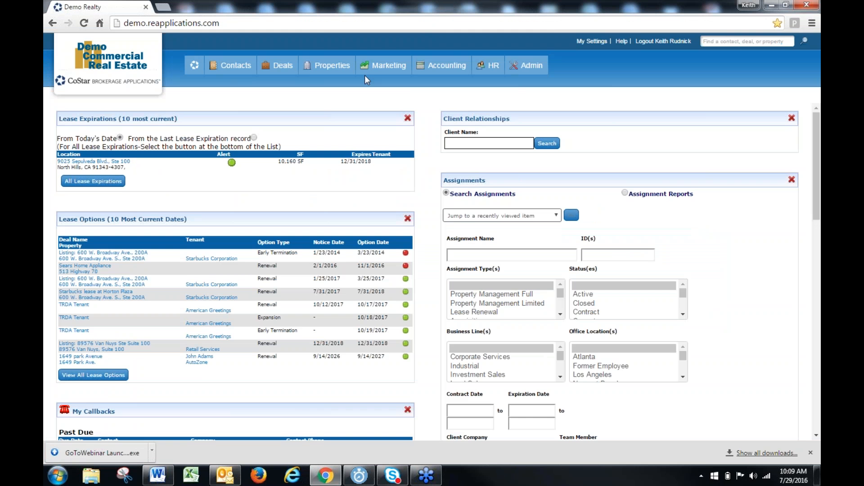
Open the Lease Expiration search form and review its available criteria
mouse_move(346, 66)
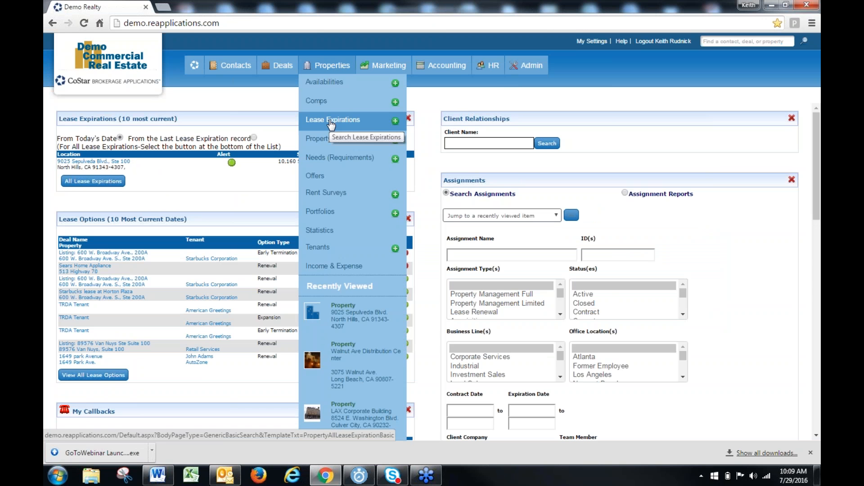
click(331, 122)
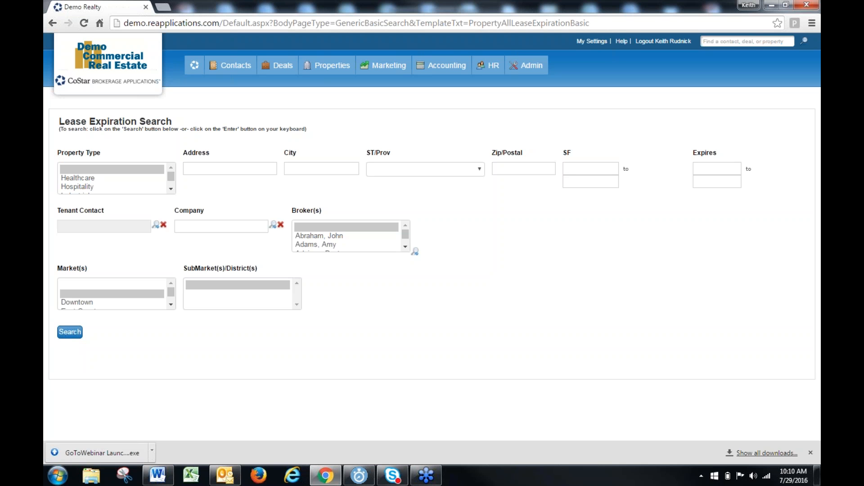
mouse_move(332, 67)
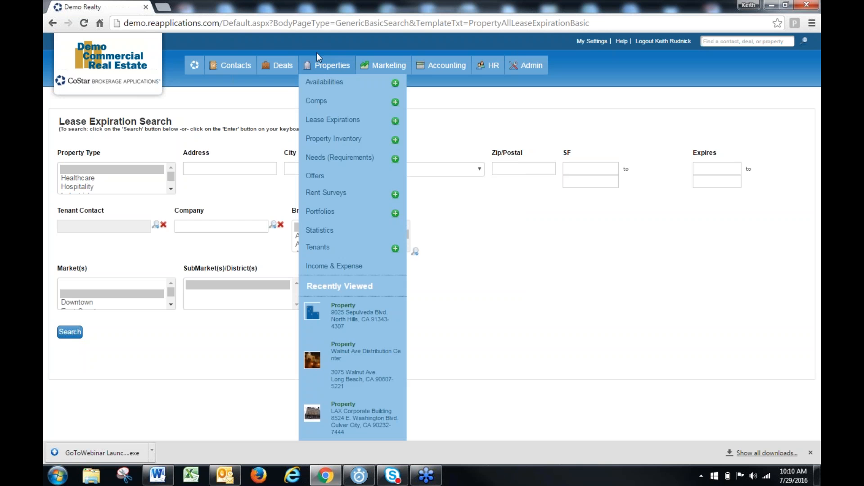
mouse_move(279, 68)
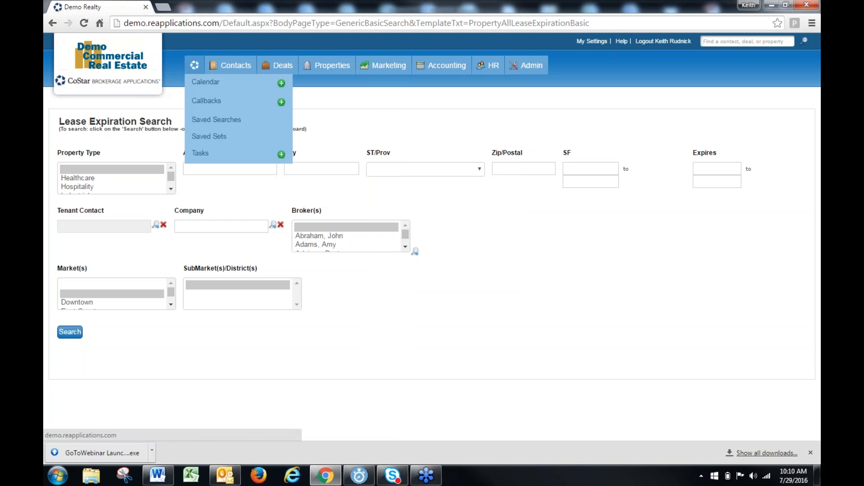
Return to the home dashboard, look through its widgets and dismiss the downloads bar
click(200, 81)
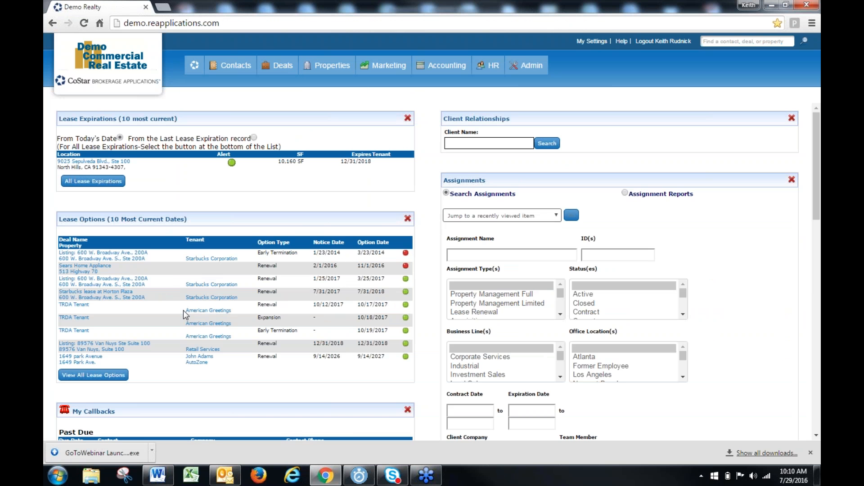
scroll(183, 309, down, 10)
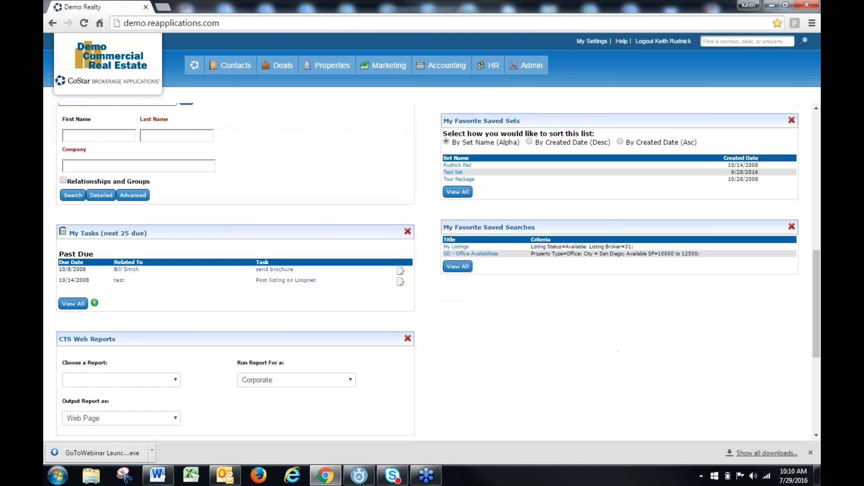
scroll(432, 270, down, 5)
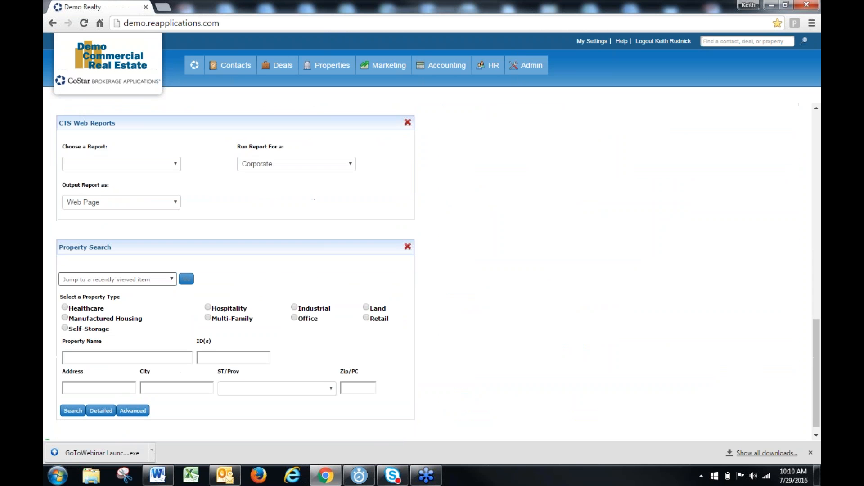
scroll(175, 314, down, 1)
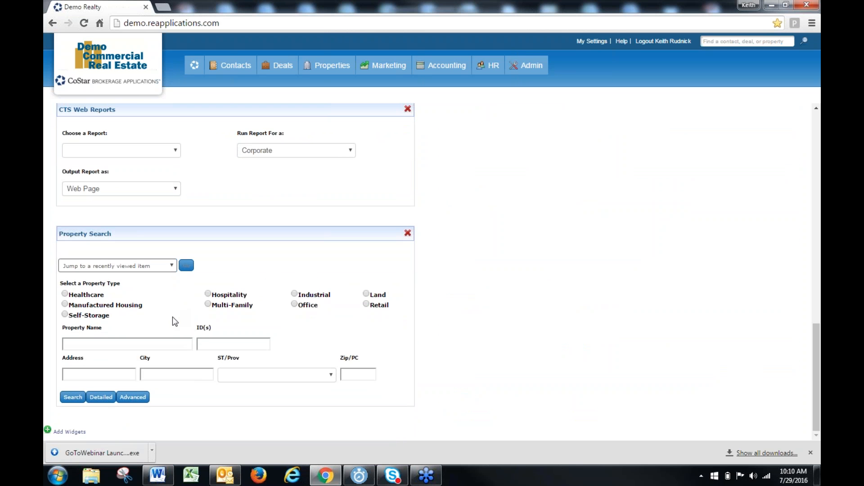
click(810, 453)
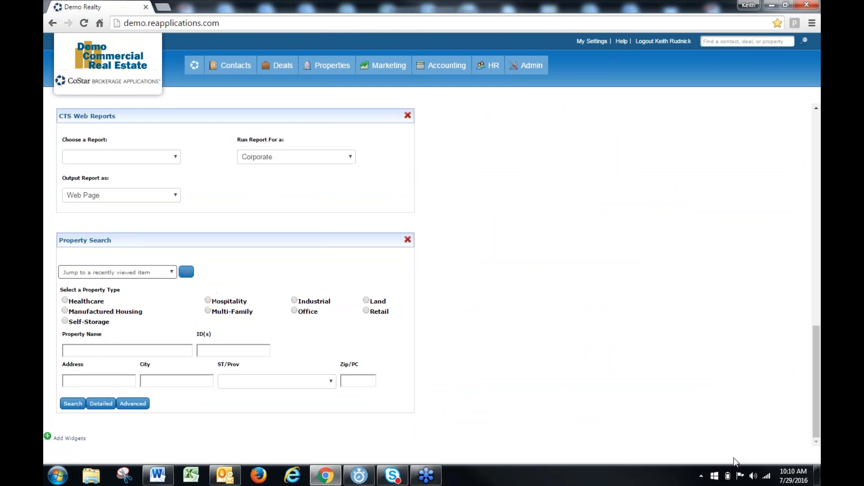
scroll(347, 203, up, 1)
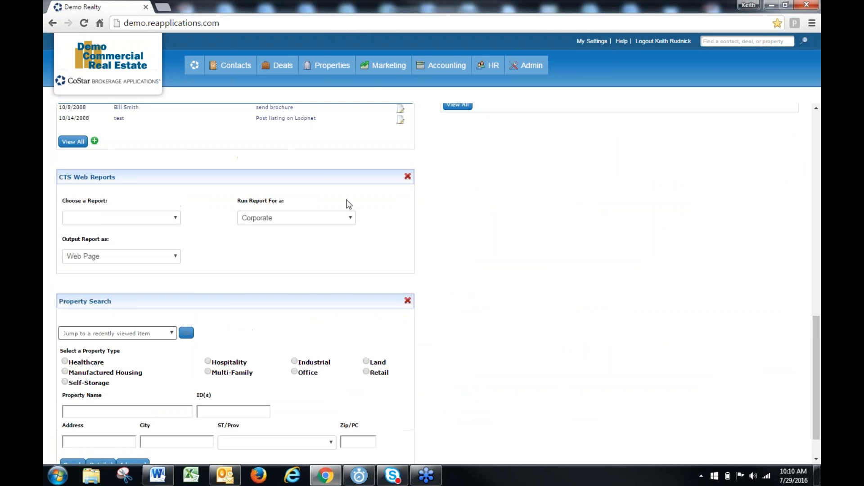
Search all availabilities and open the Big Industry listing's availability details in the edit wizard
click(321, 92)
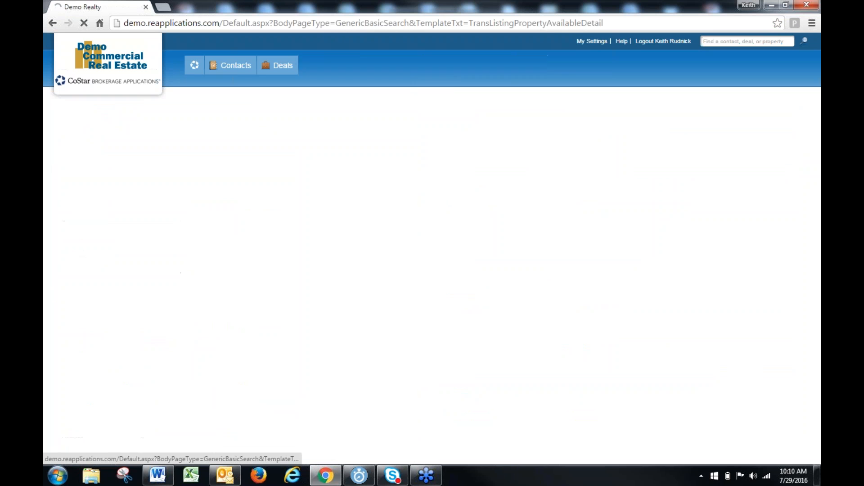
click(140, 250)
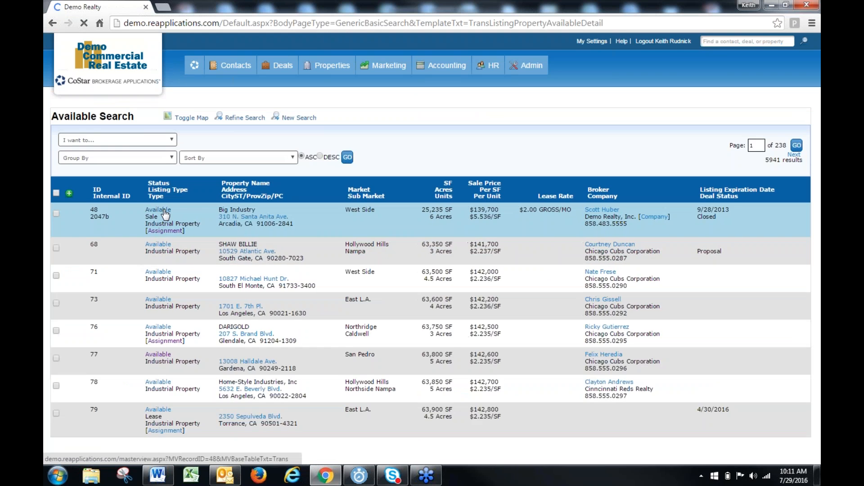
click(293, 220)
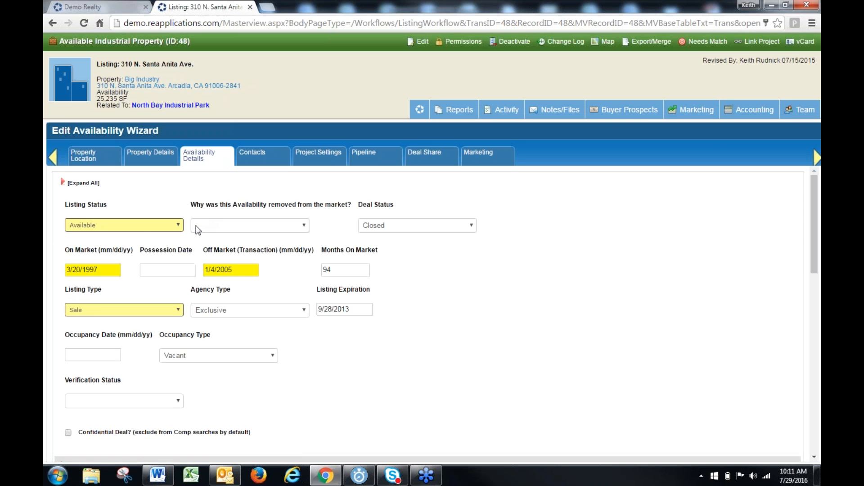
Examine the lease listing, lease comp and sale listing sections of the availability details, closing the listing when done
scroll(180, 270, down, 8)
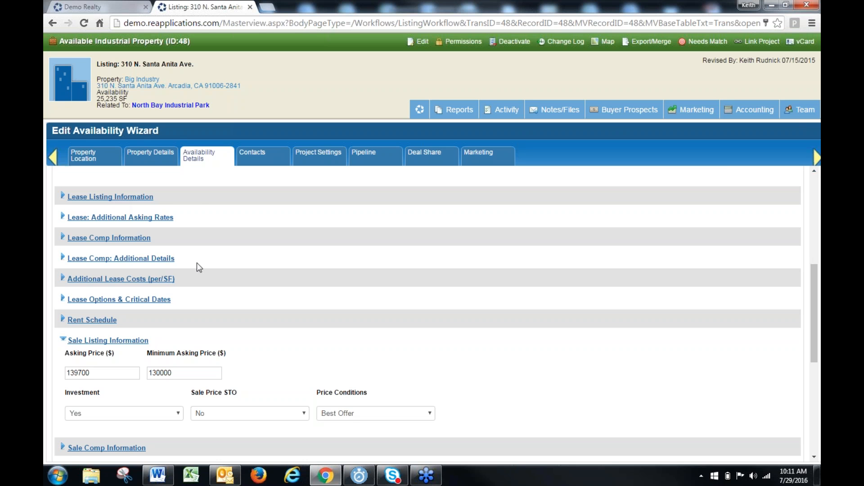
scroll(197, 266, down, 5)
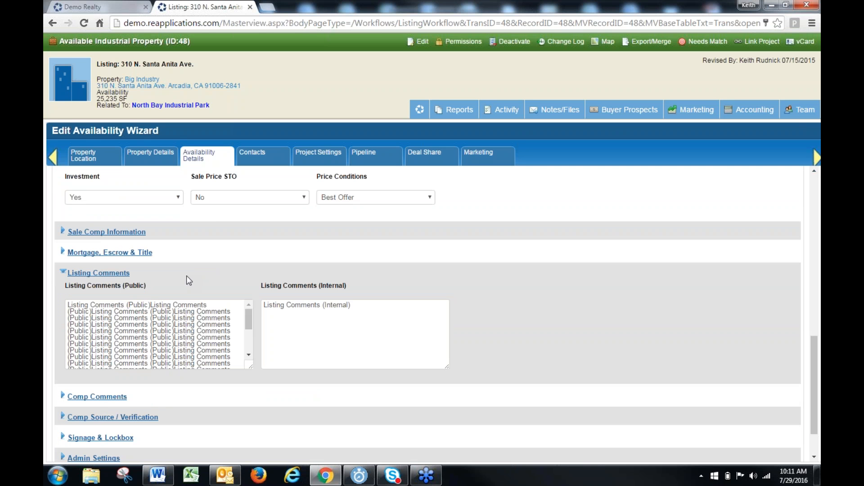
scroll(187, 276, up, 5)
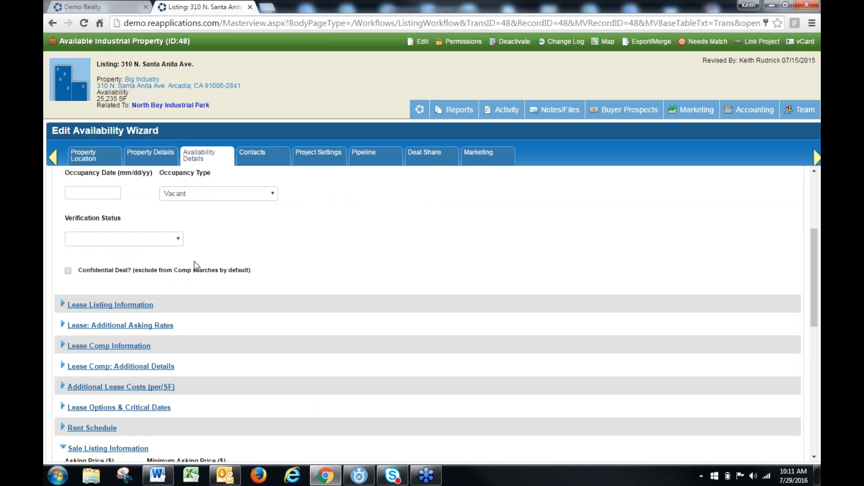
scroll(198, 265, up, 3)
scroll(199, 269, down, 5)
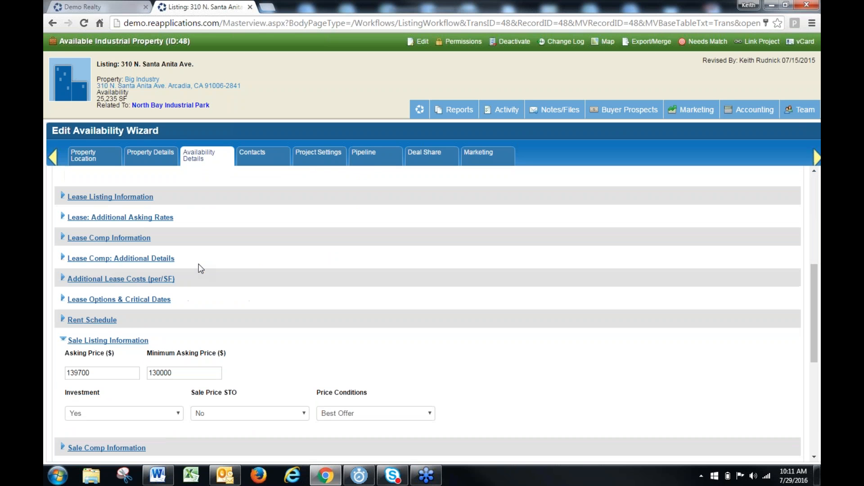
drag(82, 206, 82, 197)
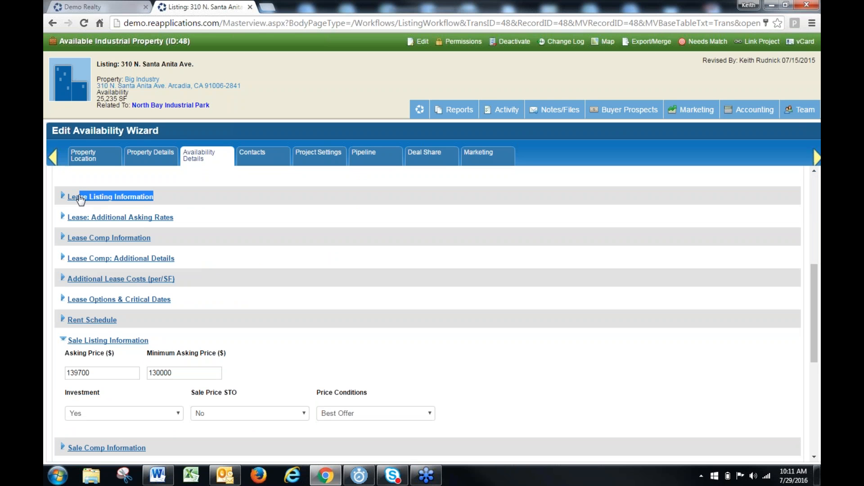
drag(156, 238, 80, 238)
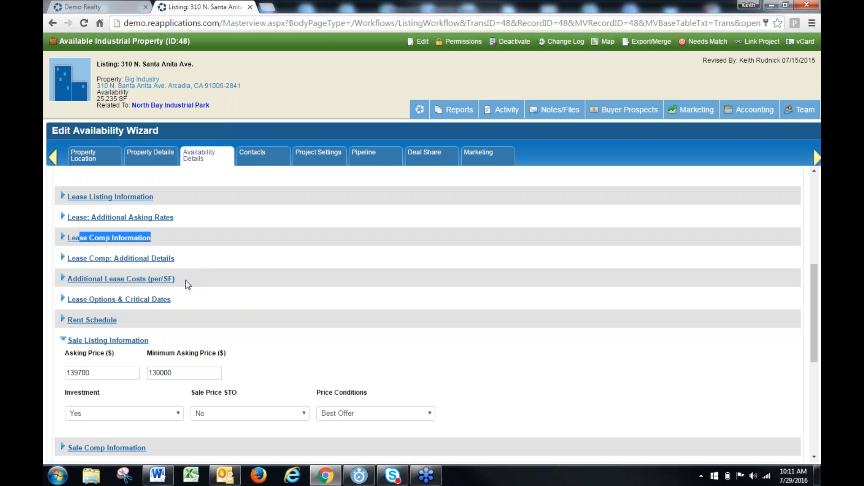
scroll(121, 315, down, 2)
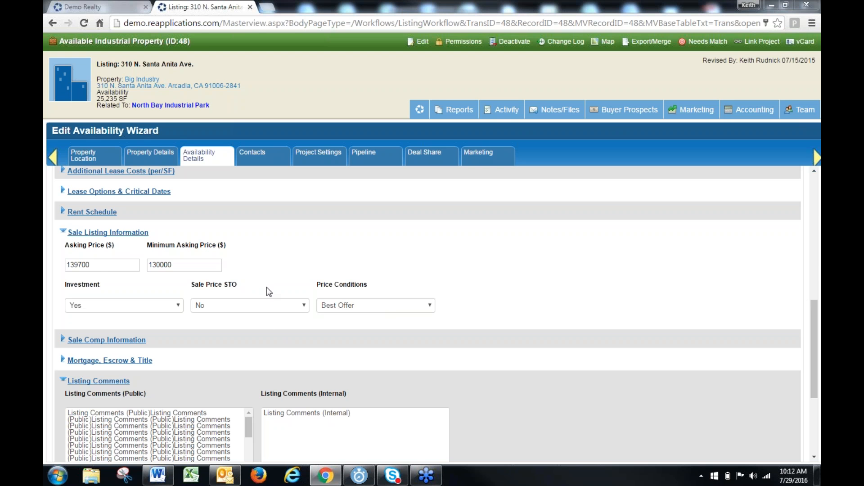
click(250, 7)
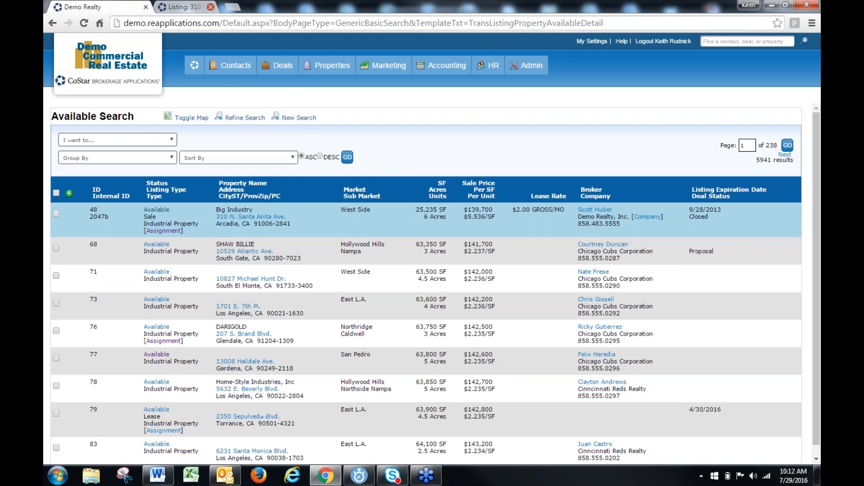
Return to the home dashboard and move the CTS Web Reports widget below My Favorite Saved Searches
mouse_move(195, 67)
click(194, 85)
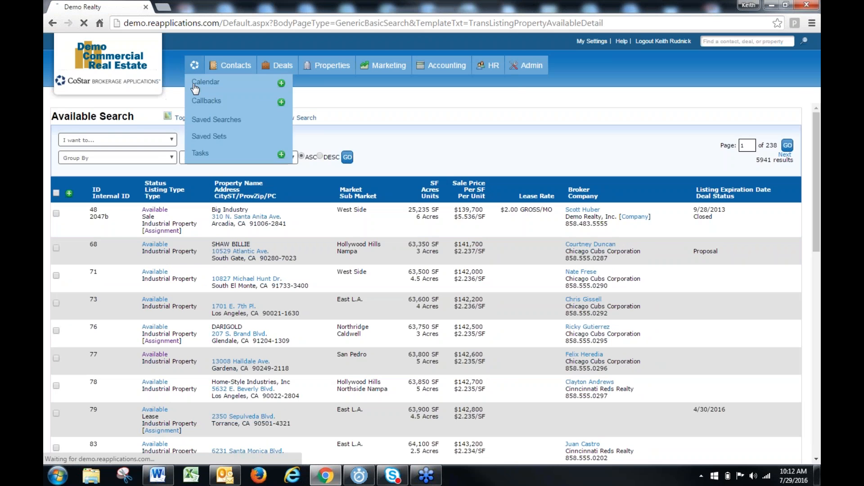
mouse_move(334, 68)
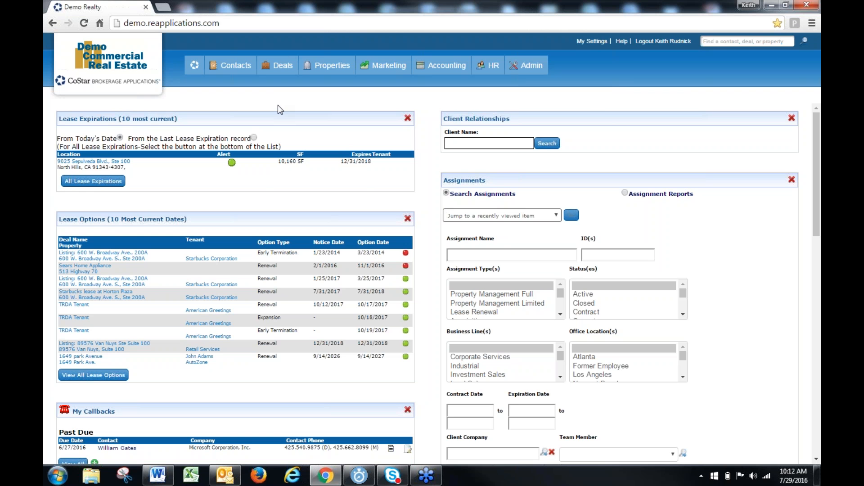
scroll(254, 238, down, 6)
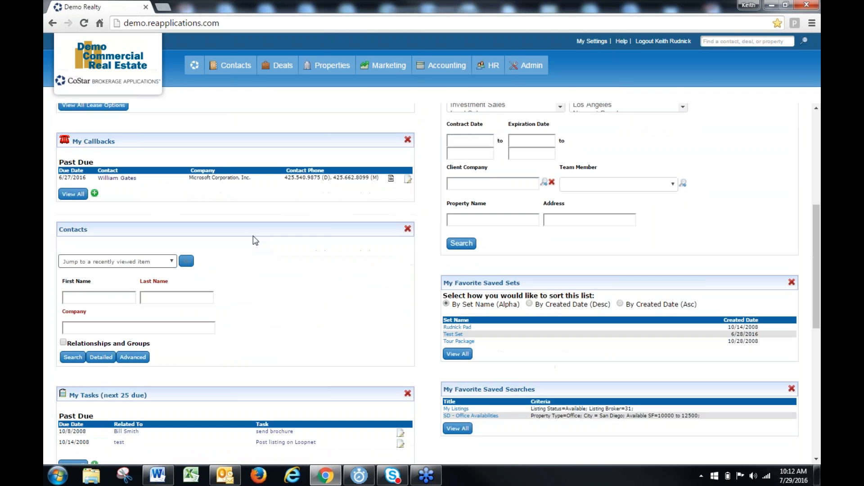
scroll(252, 238, down, 7)
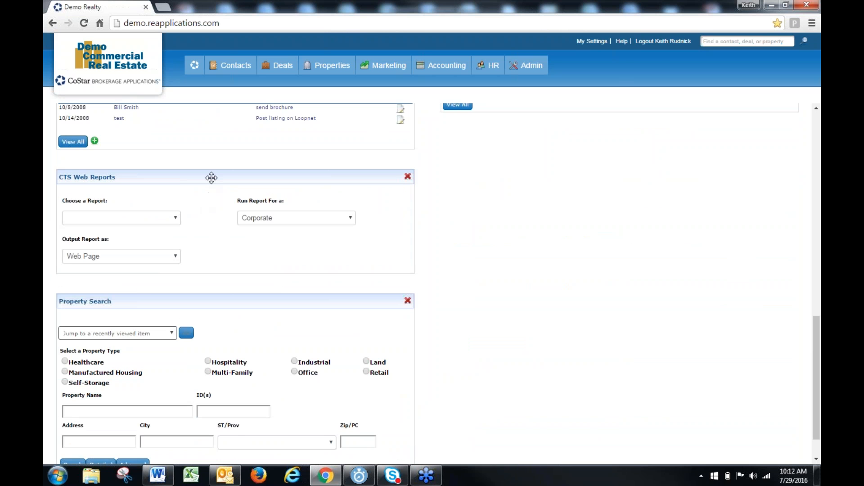
drag(212, 177, 565, 150)
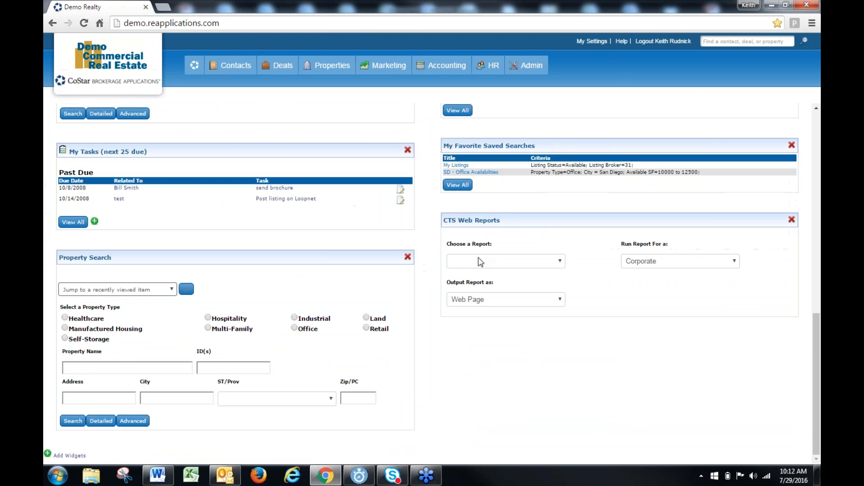
Choose the Lease Expirations report in the CTS Web Reports widget and bring up its criteria
click(521, 262)
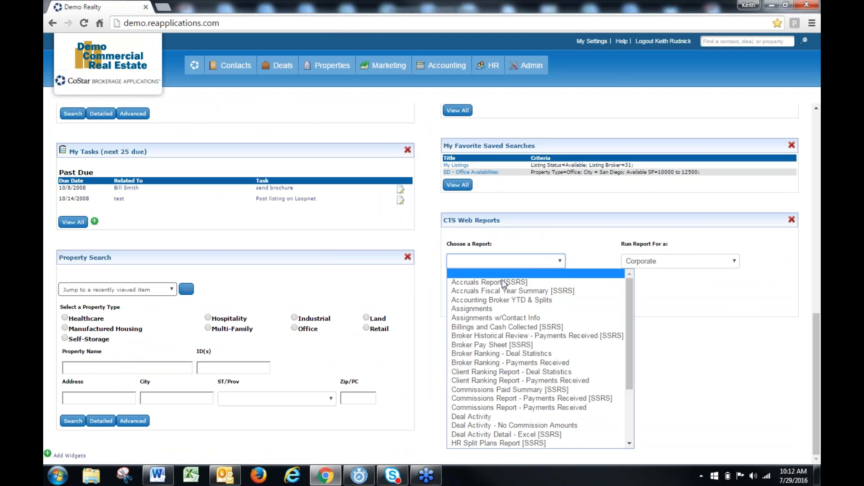
scroll(494, 293, down, 1)
scroll(494, 295, down, 1)
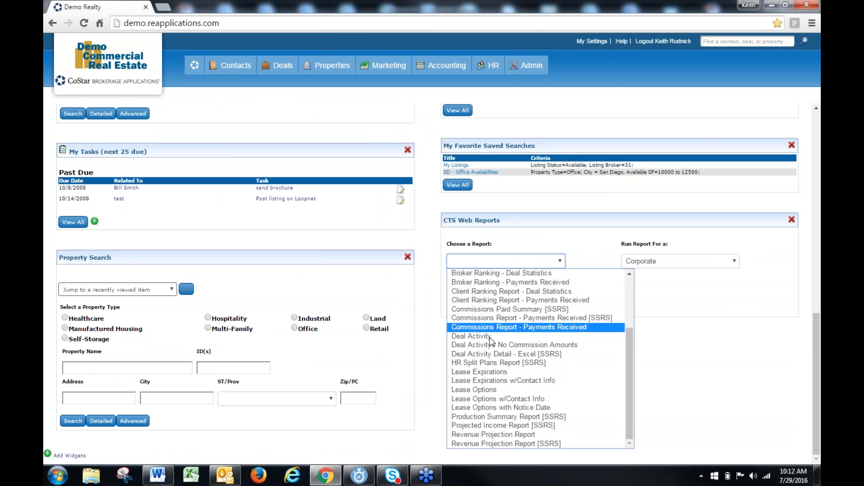
click(490, 373)
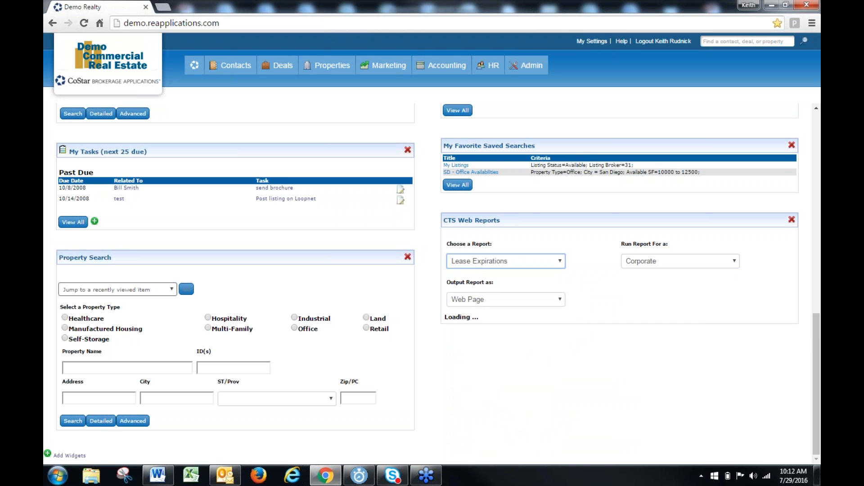
scroll(541, 335, down, 4)
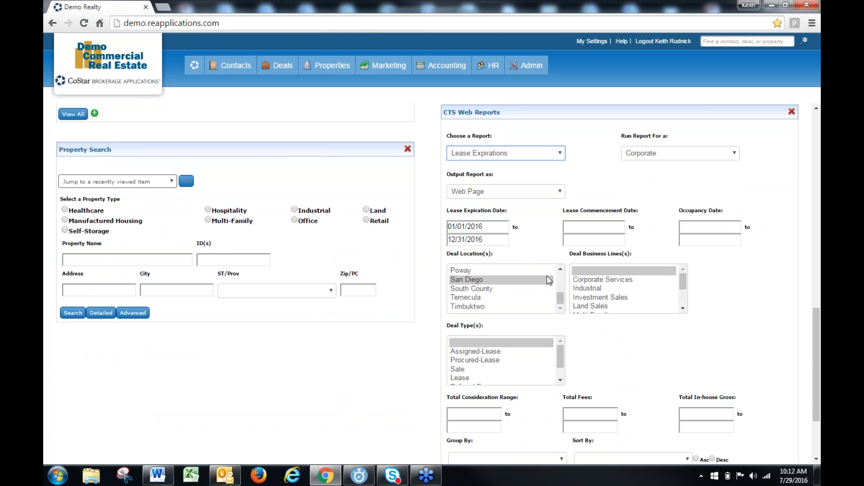
Clear the end date of the Lease Expiration Date range in the CTS Web Reports criteria
scroll(633, 370, up, 1)
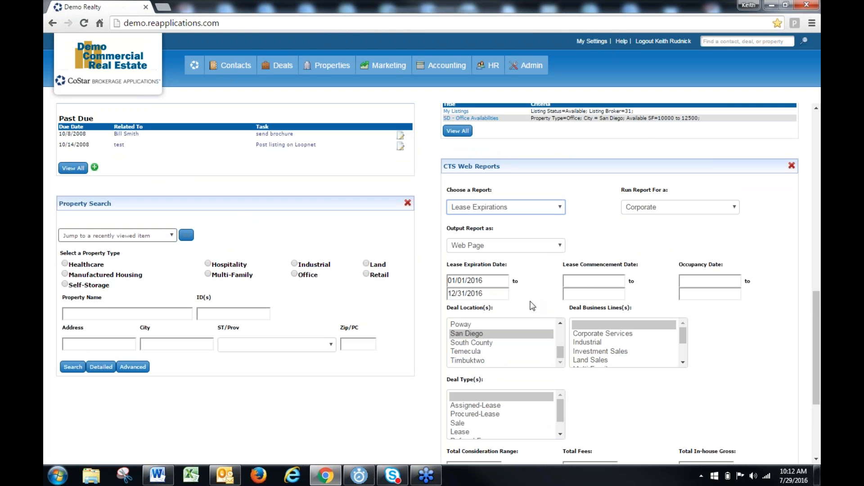
click(496, 293)
key(BackSpace)
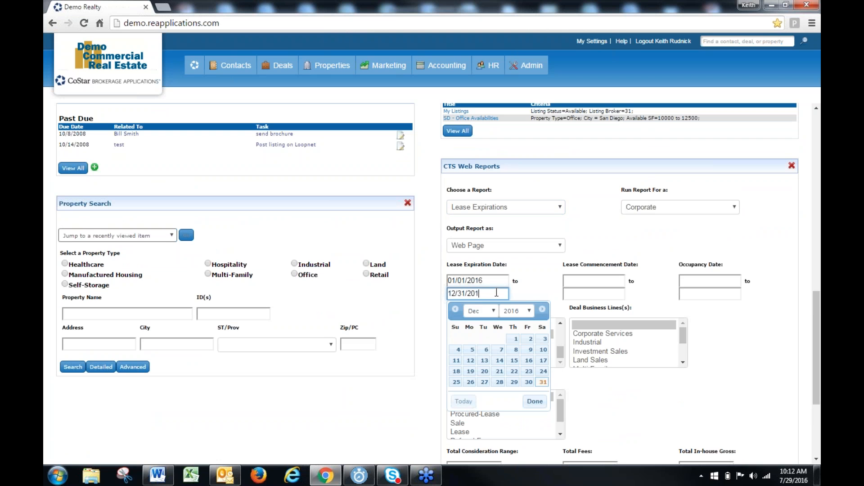
key(ctrl+a)
key(BackSpace)
click(534, 280)
Reset the deal location to the blank entry and run the Lease Expirations report, closing the report when done
scroll(533, 278, down, 1)
scroll(534, 277, down, 2)
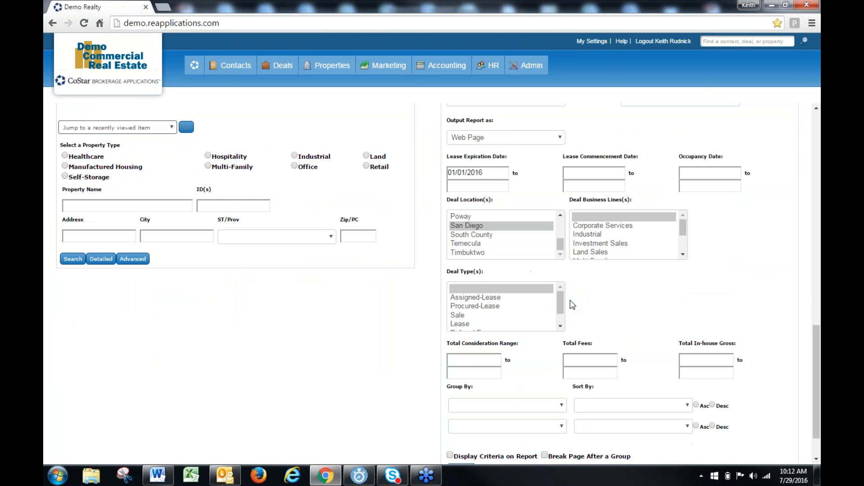
drag(561, 245, 561, 224)
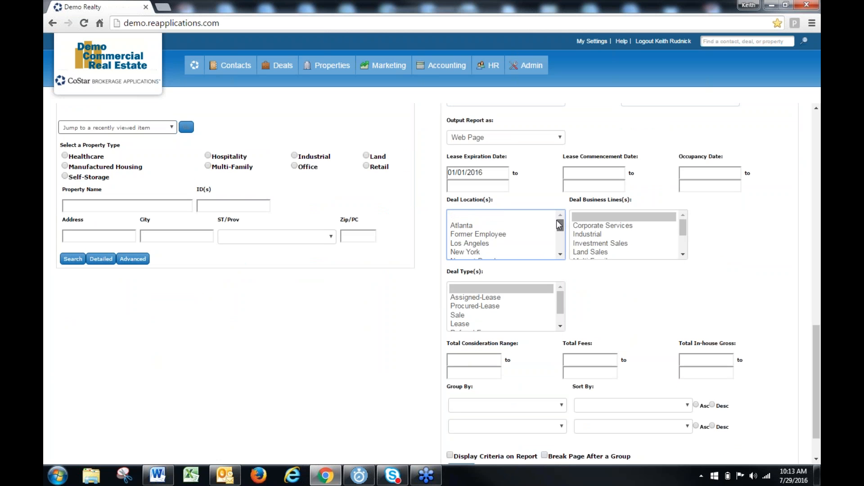
click(525, 217)
click(615, 279)
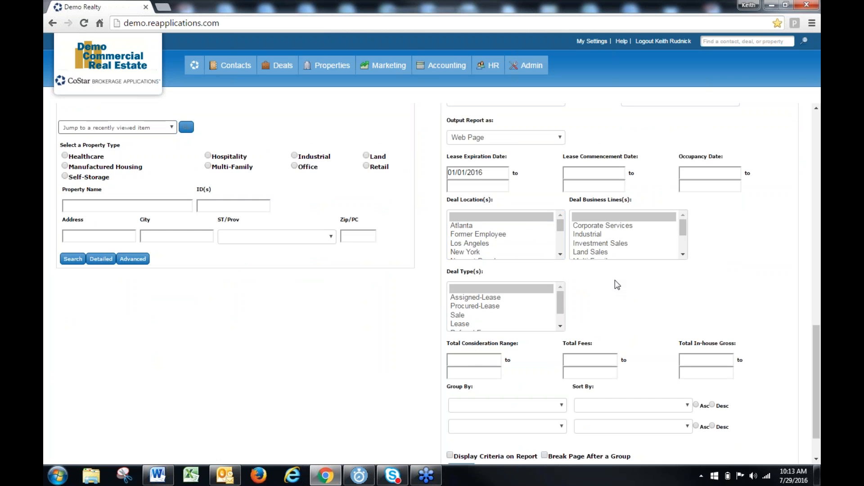
scroll(614, 280, down, 1)
click(461, 418)
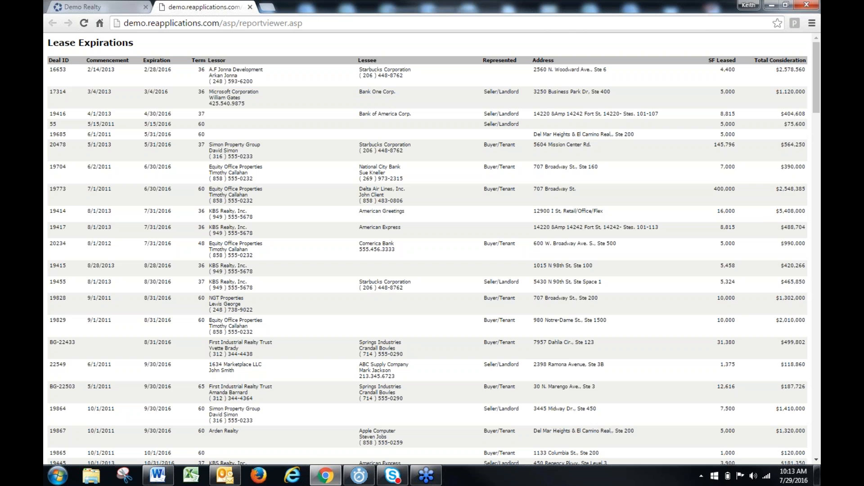
click(250, 8)
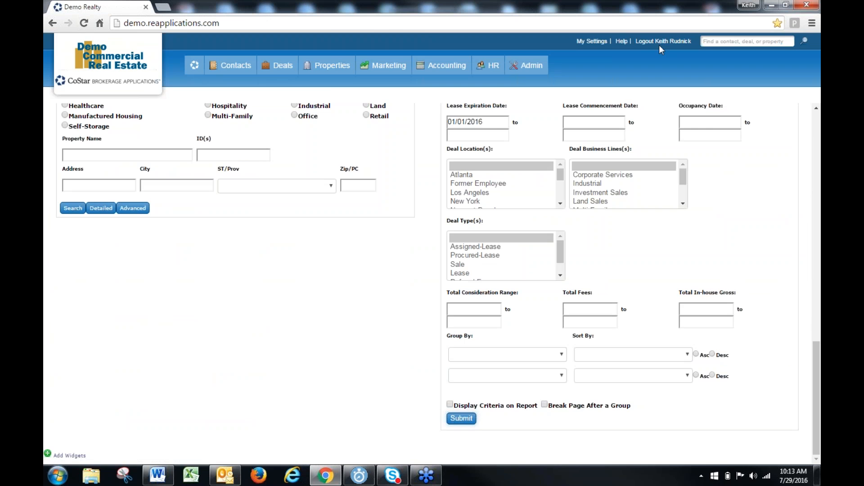
Log out of the current account and log back in with the login "agent"
click(659, 45)
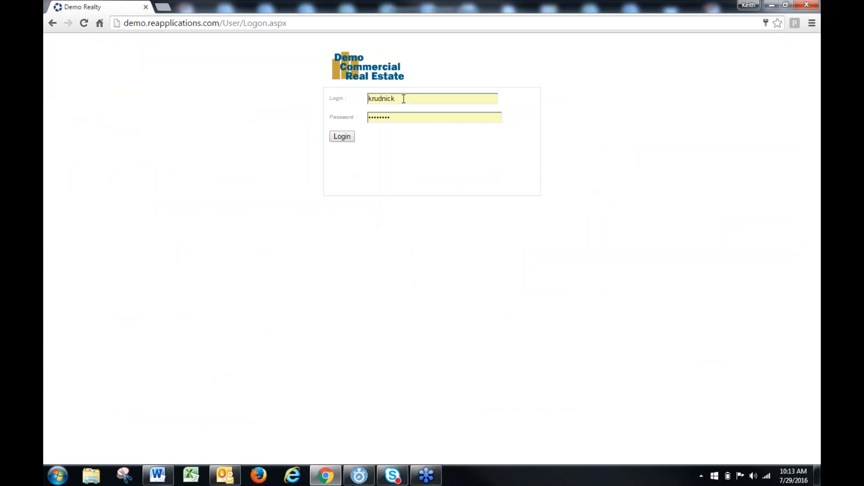
drag(404, 98, 303, 107)
key(BackSpace)
text(agent)
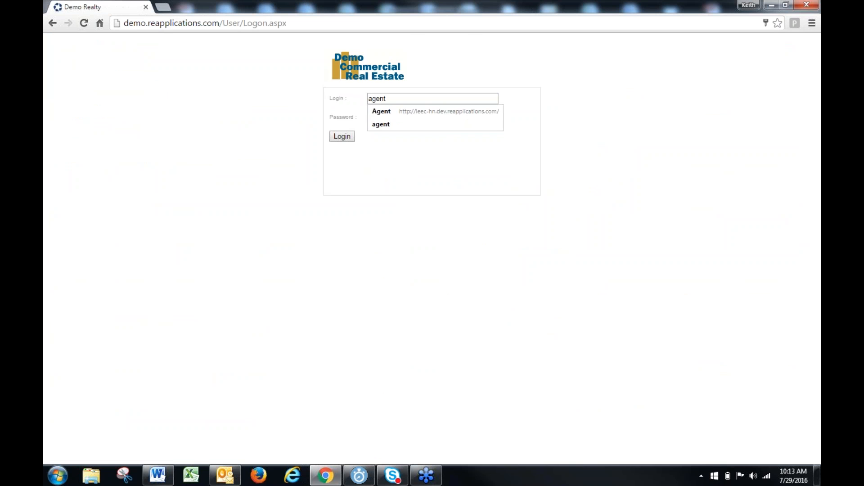
key(Tab)
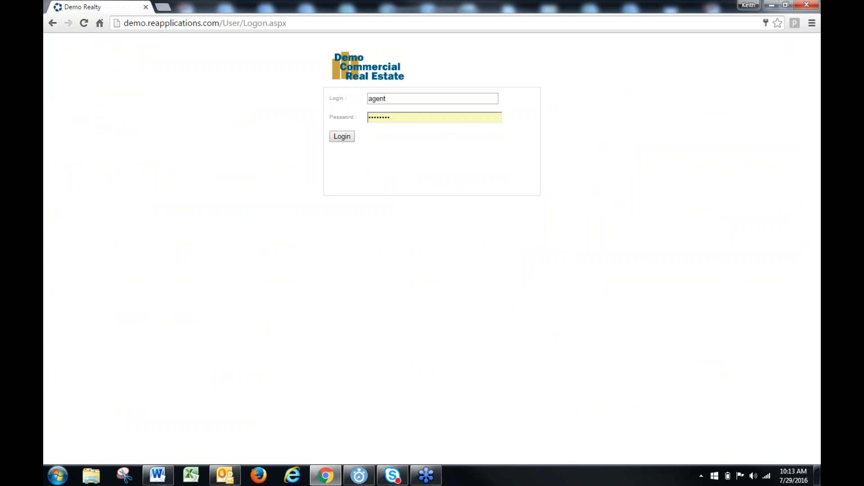
key(Return)
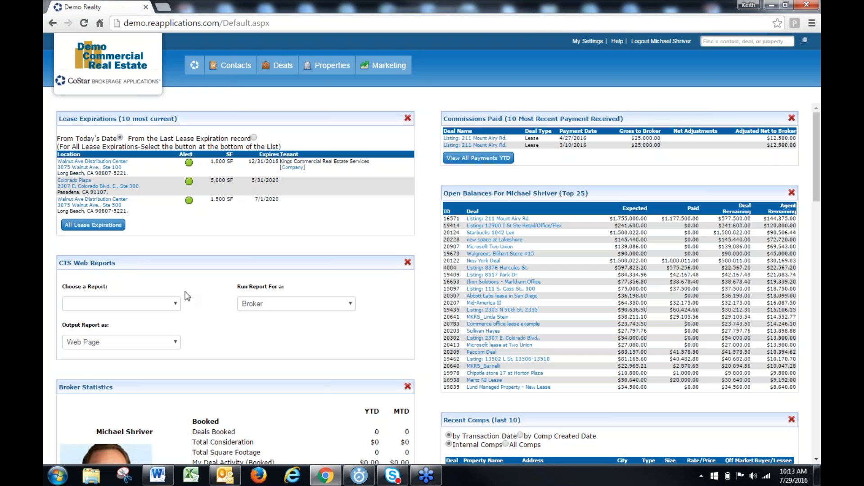
Choose the Lease Options w/Contact Info report in the CTS Web Reports widget
click(135, 303)
scroll(120, 275, down, 3)
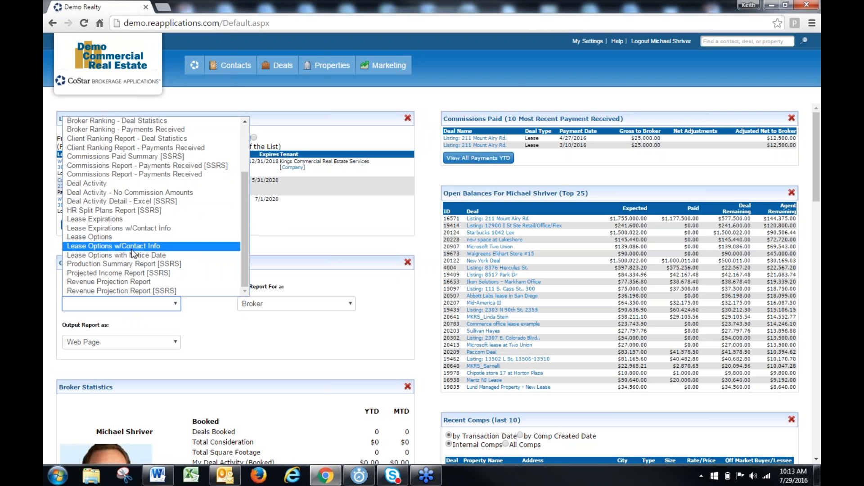
click(131, 248)
scroll(193, 312, down, 3)
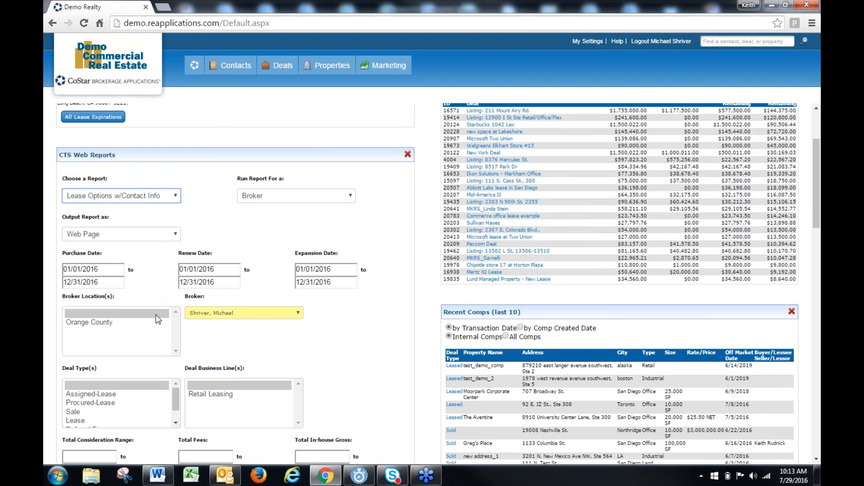
Clear the start and end dates of both the Renew Date and Expansion Date ranges
click(223, 269)
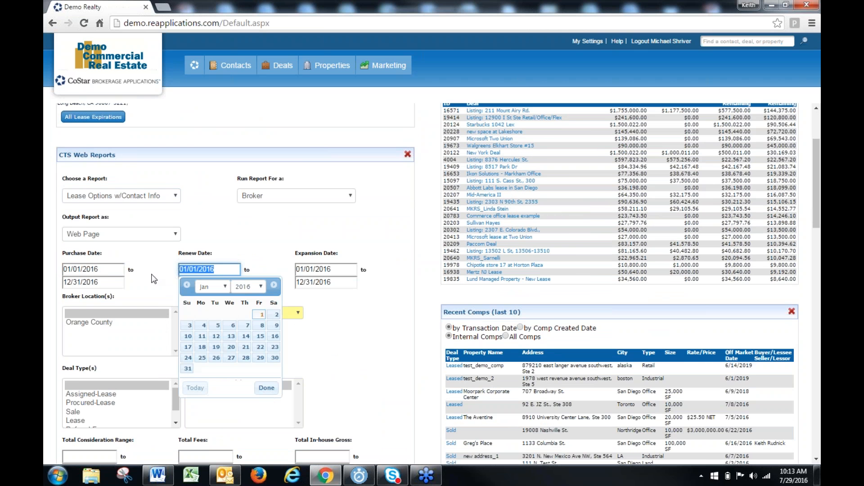
key(BackSpace)
click(269, 223)
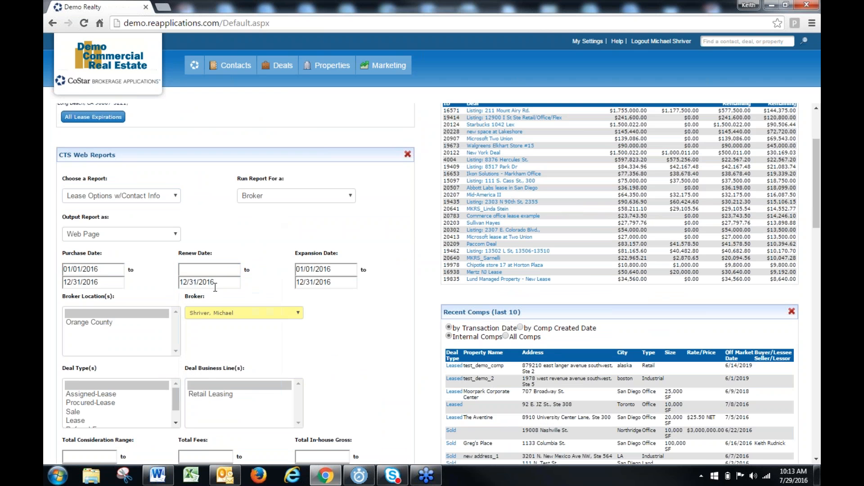
click(216, 282)
key(BackSpace)
click(339, 269)
key(BackSpace)
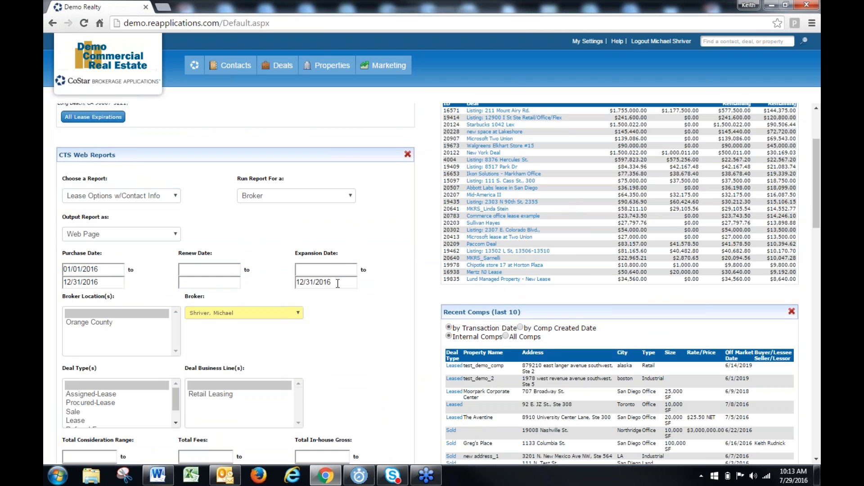
click(338, 282)
key(BackSpace)
click(209, 282)
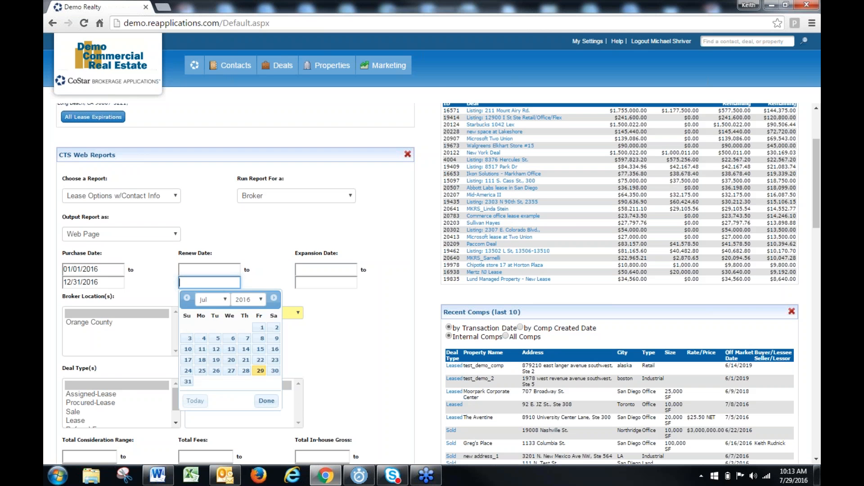
Clear the end date of the Purchase Date range
click(106, 282)
key(BackSpace)
key(BackSpace)
key(BackSpace)
key(BackSpace)
key(BackSpace)
key(BackSpace)
key(BackSpace)
key(BackSpace)
key(BackSpace)
key(BackSpace)
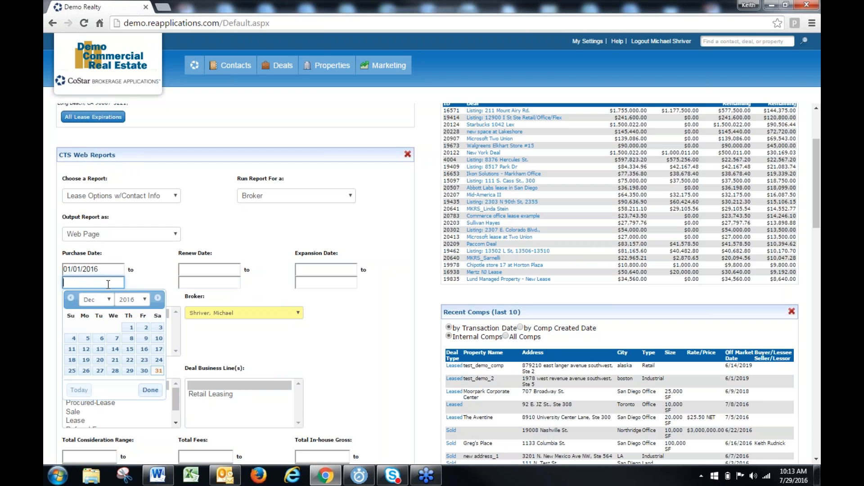
click(294, 325)
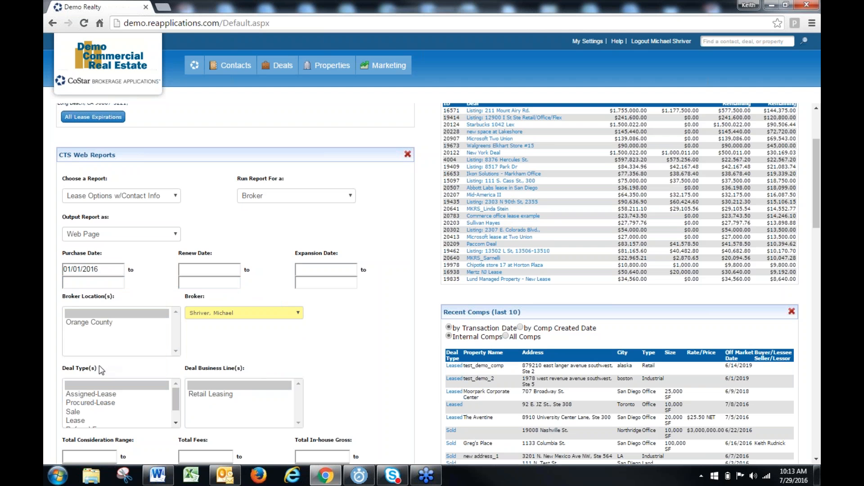
Run the Lease Options w/Contact Info report and close it after viewing
scroll(99, 365, down, 4)
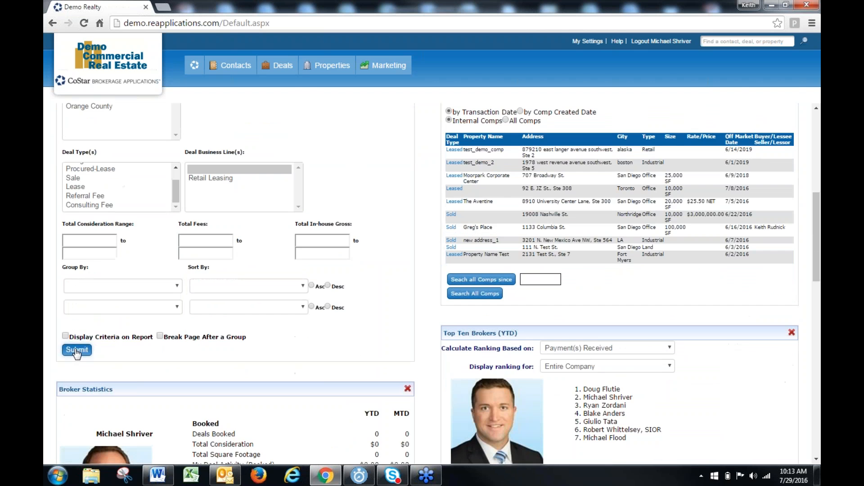
click(77, 351)
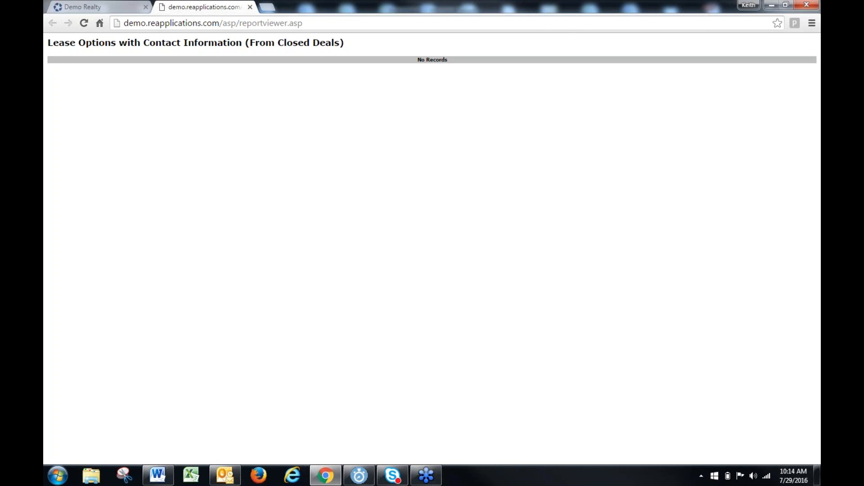
click(250, 8)
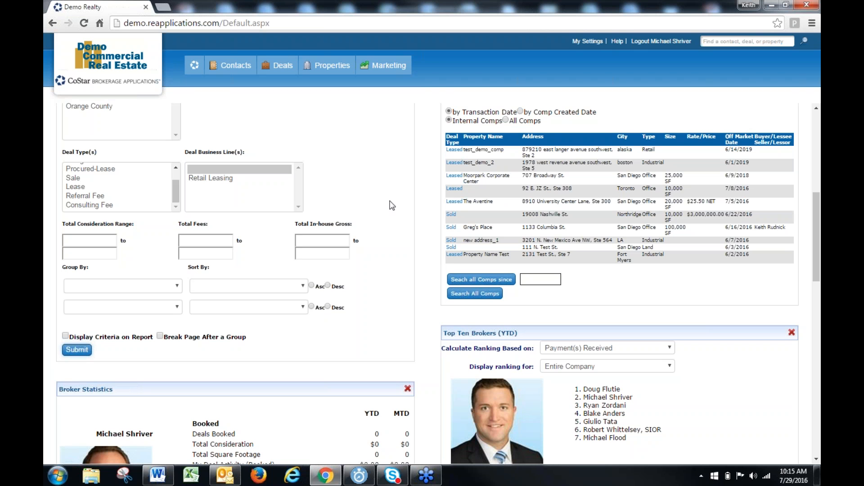
Examine the tenant given for the first entry in the Lease Expirations widget on the dashboard
scroll(386, 203, up, 7)
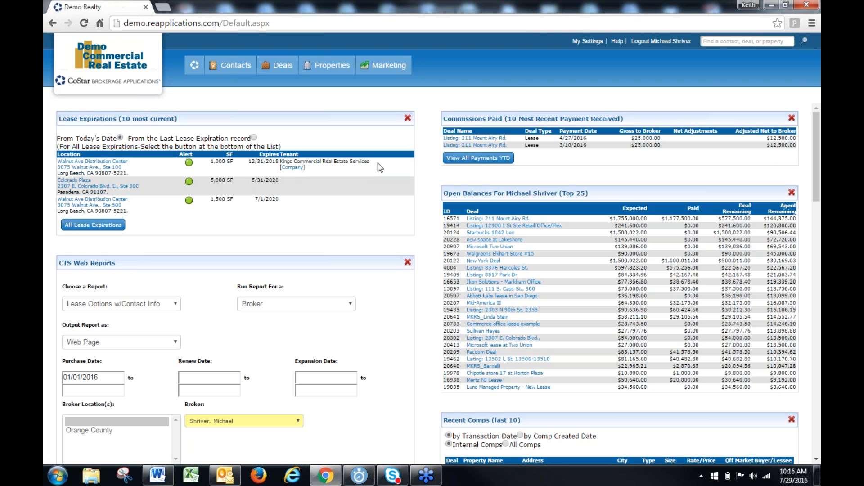
drag(380, 163, 281, 164)
click(337, 186)
Bring up the comp search and set the property/space type to Industrial
mouse_move(278, 71)
mouse_move(332, 69)
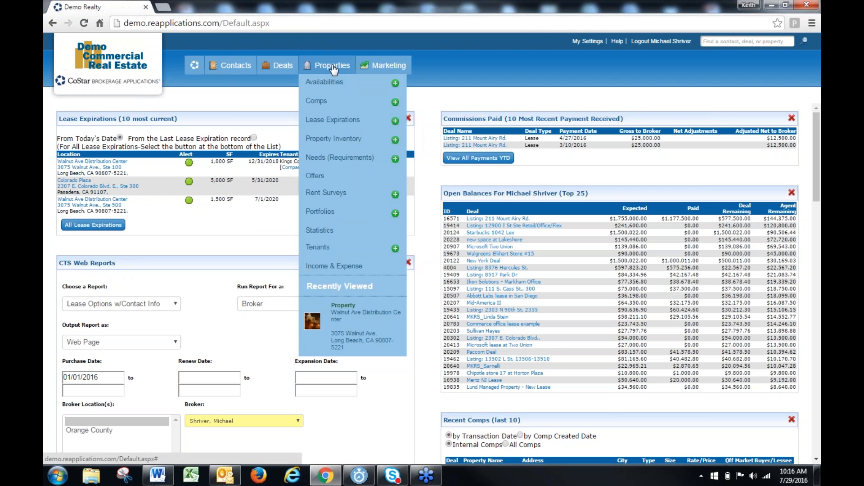
click(318, 103)
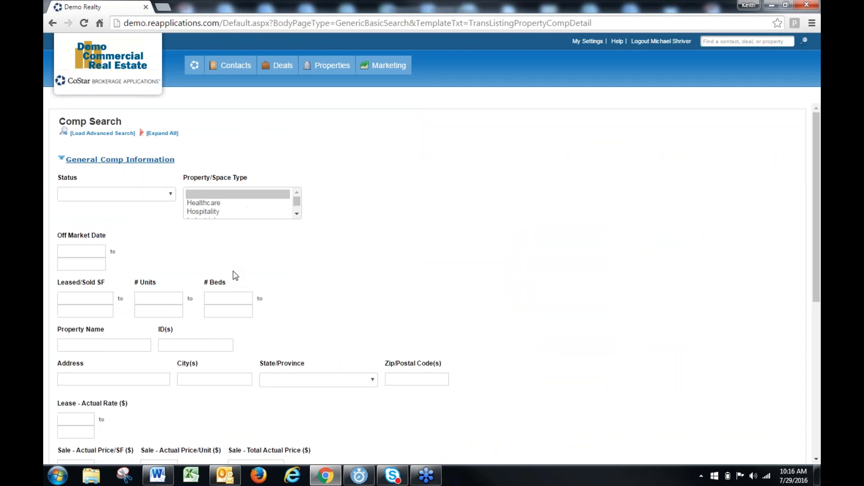
scroll(243, 216, down, 1)
click(243, 158)
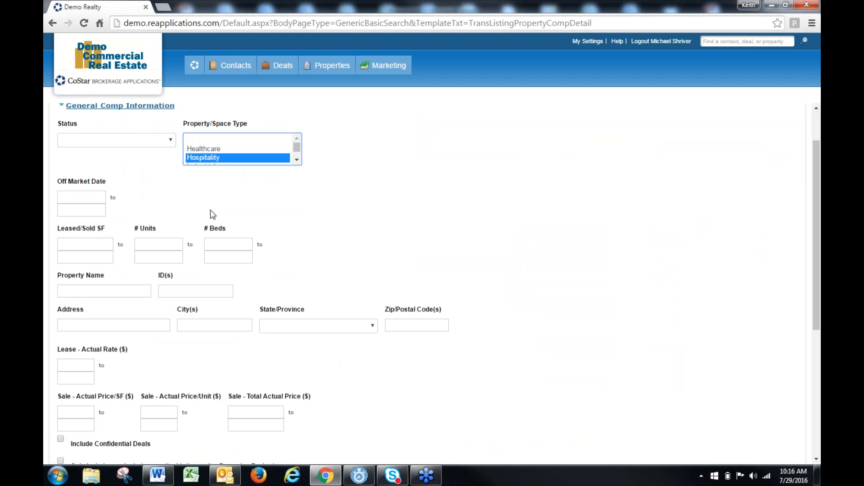
key(Down)
Expand the Lease Characteristics criteria and set the start of the Lease Expiration Date range to 1/1/2016
scroll(299, 240, down, 5)
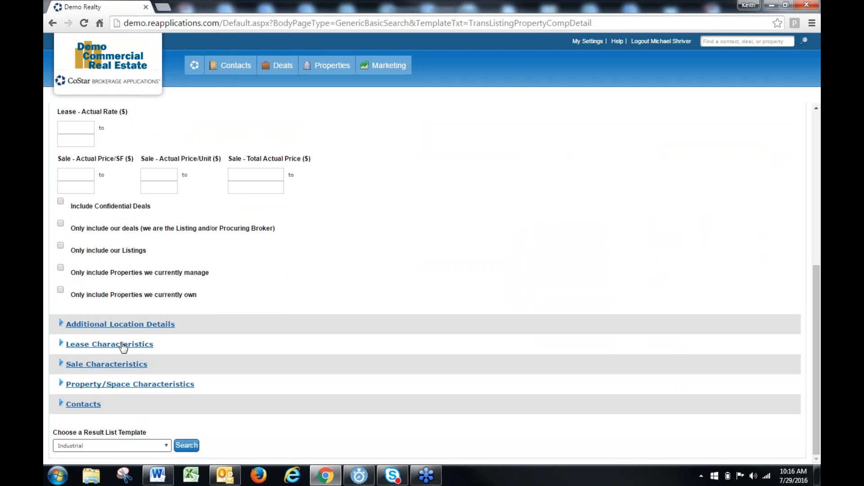
click(123, 345)
scroll(286, 331, down, 2)
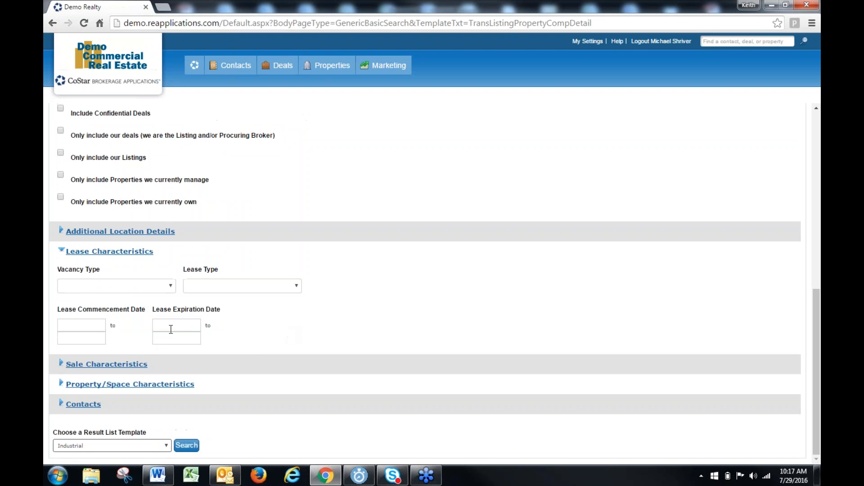
click(171, 325)
text(1/1/16)
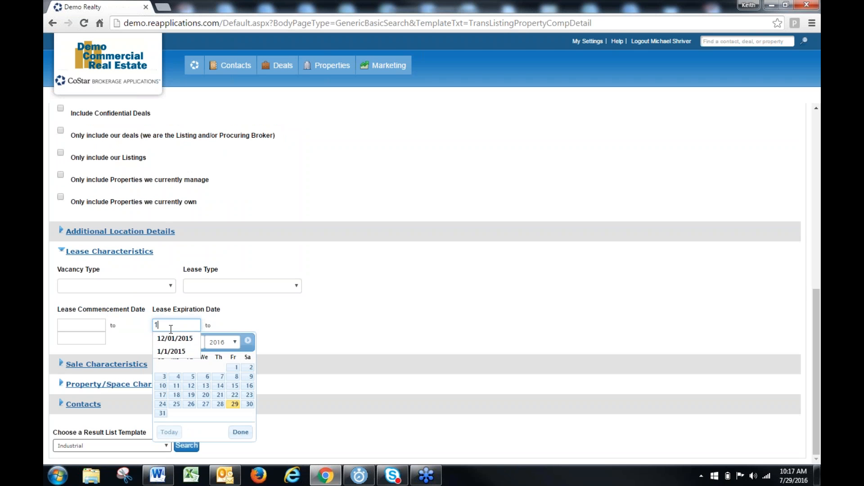
click(414, 282)
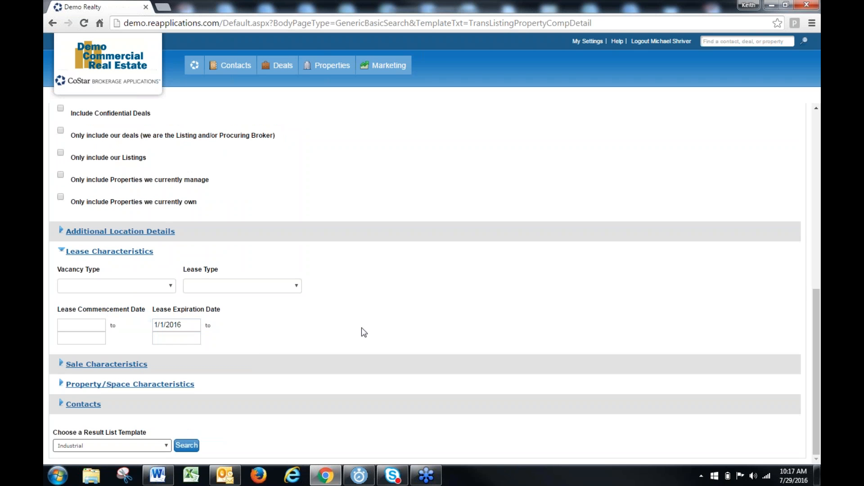
Expand the Contacts criteria, look up the logged-in agent by last name and select that contact as Listing Broker
click(92, 405)
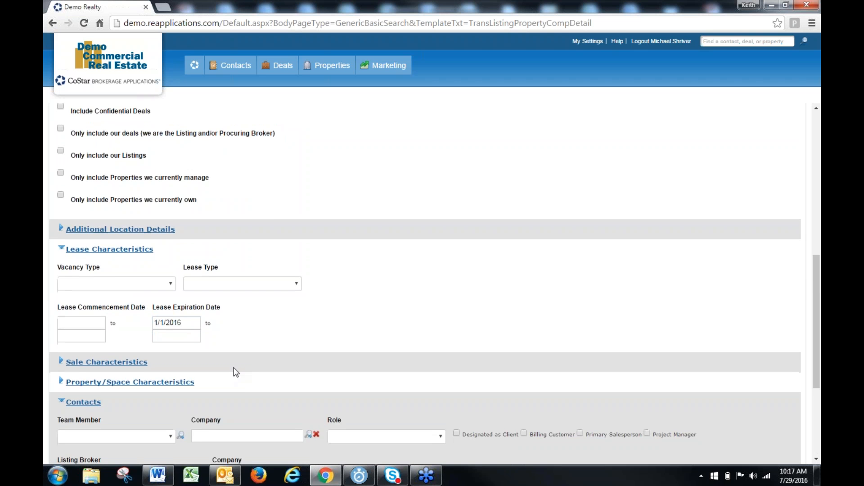
scroll(142, 404, down, 4)
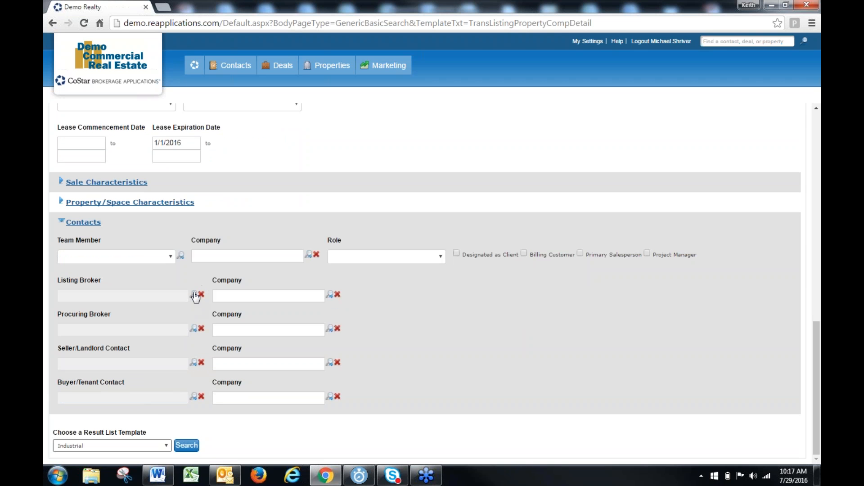
click(195, 296)
click(330, 211)
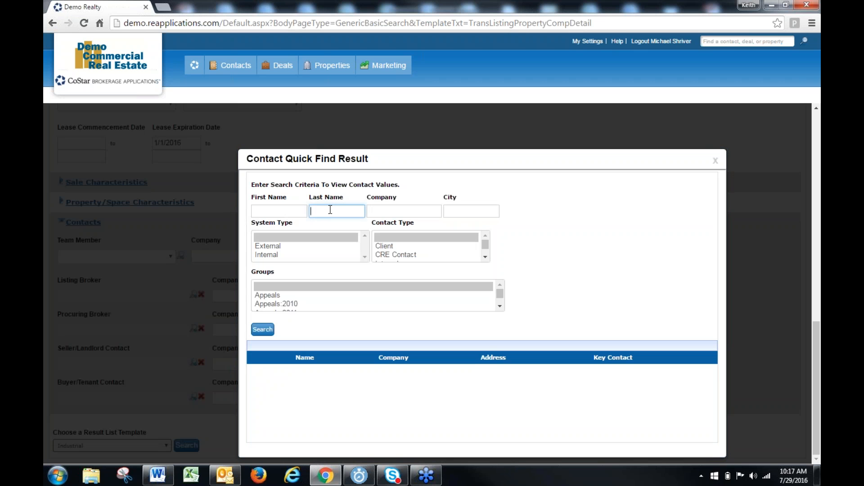
text(shriv)
key(Return)
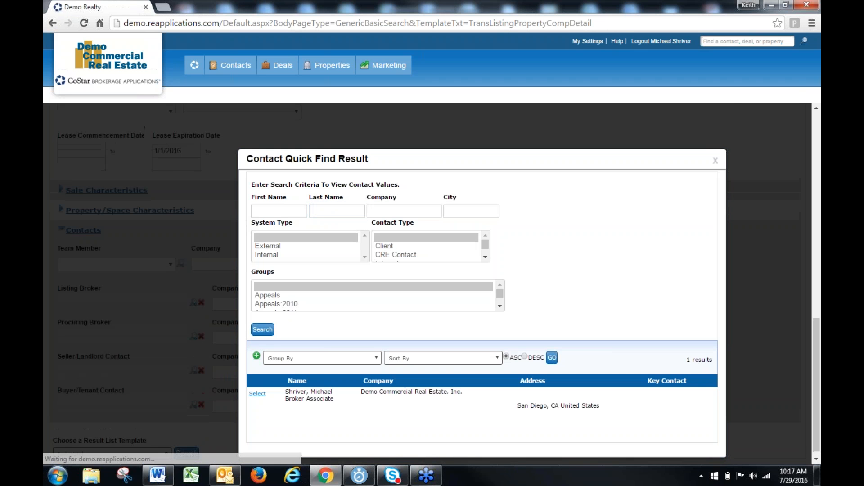
click(257, 395)
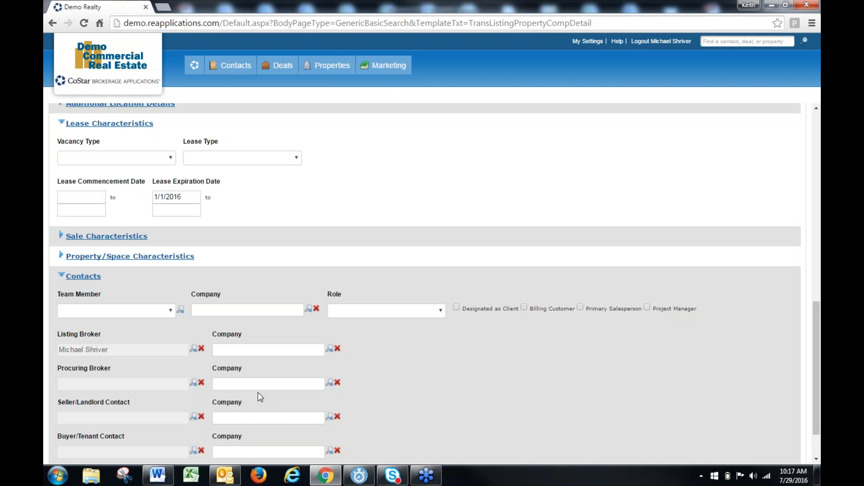
Run the comp search with the Industrial result list template and look through the resulting comps
scroll(170, 353, down, 1)
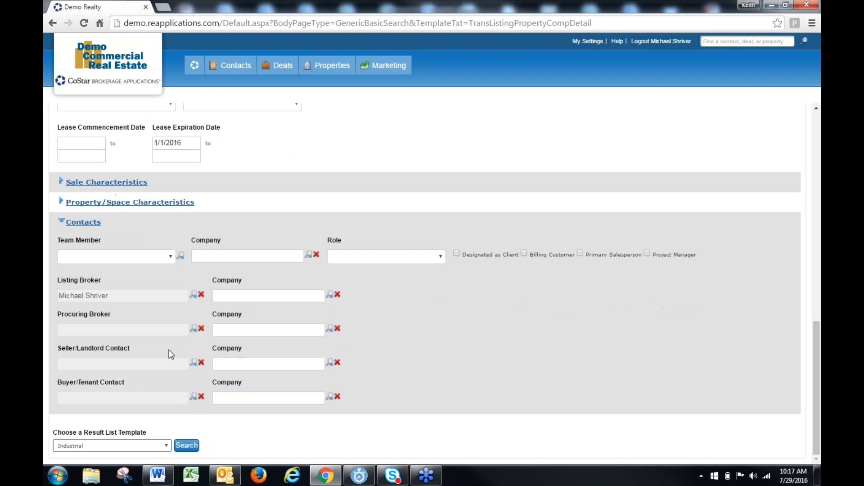
click(187, 445)
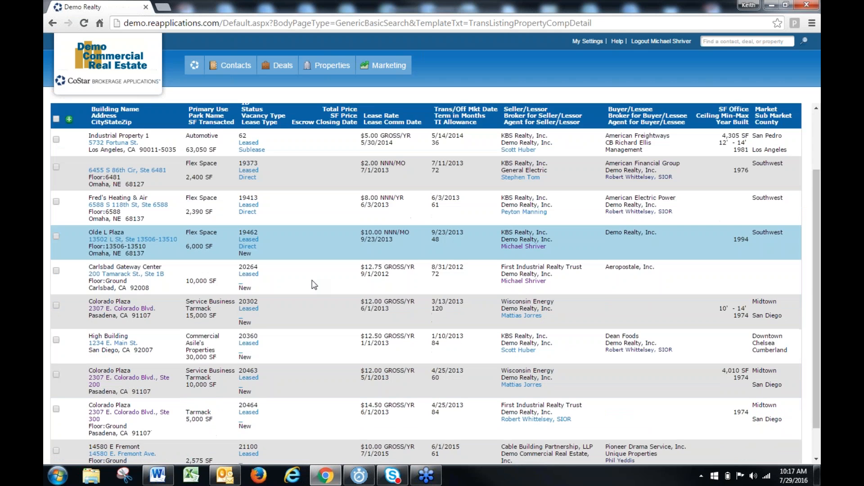
scroll(312, 280, down, 3)
scroll(312, 280, up, 3)
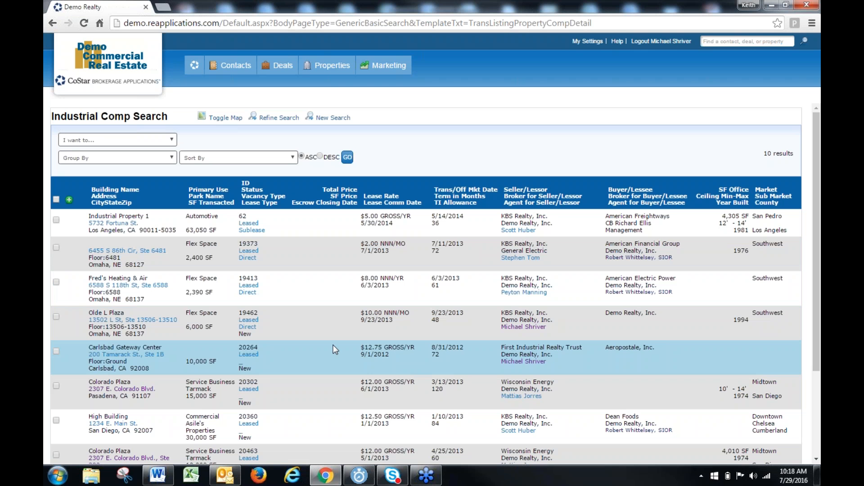
Bring up the Lease Expiration Search and run it without any criteria
mouse_move(331, 66)
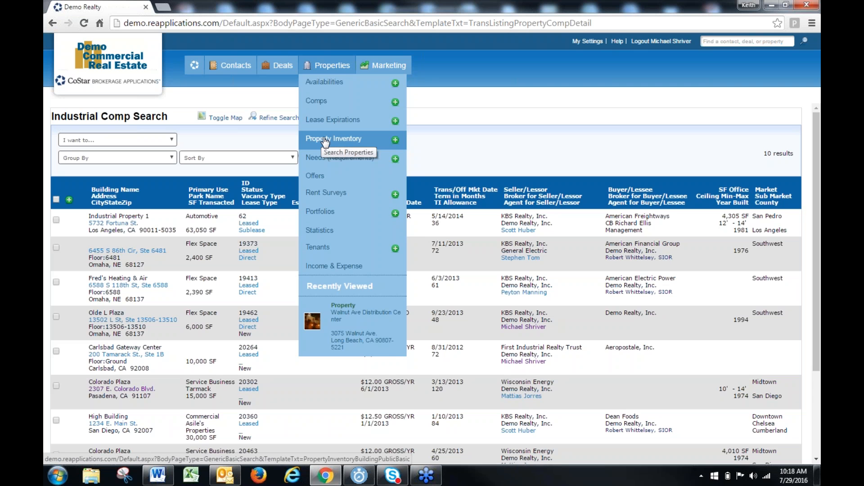
click(333, 124)
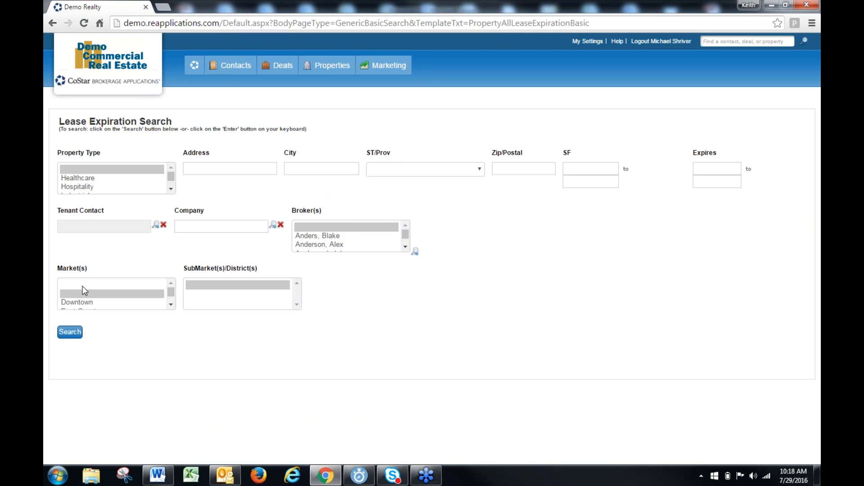
click(68, 333)
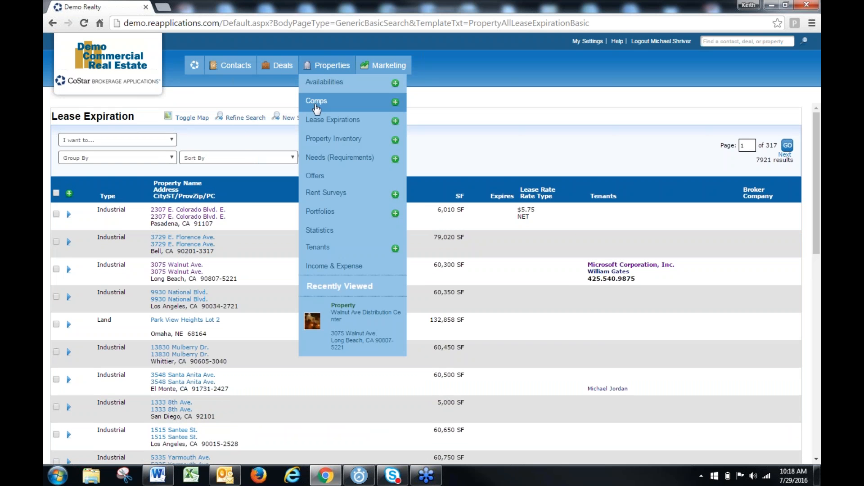
Bring up a new comp search and examine the contact roles offered in its Contacts criteria
click(317, 104)
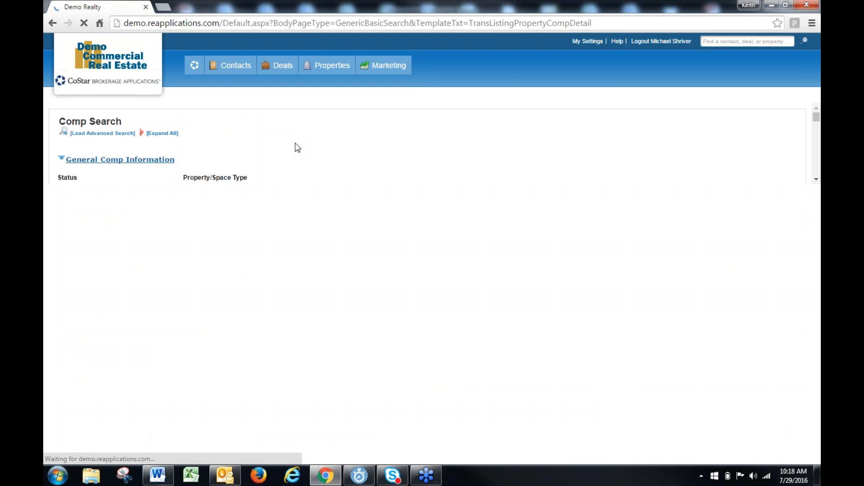
scroll(221, 234, down, 6)
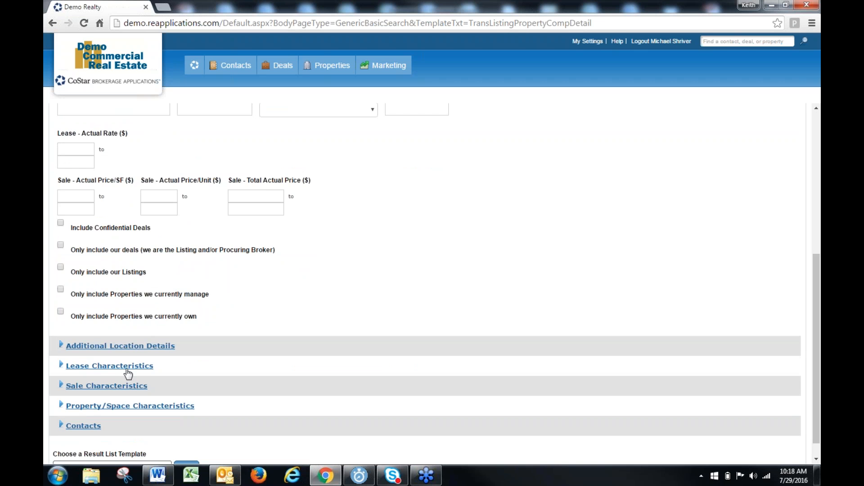
scroll(126, 374, down, 1)
click(95, 406)
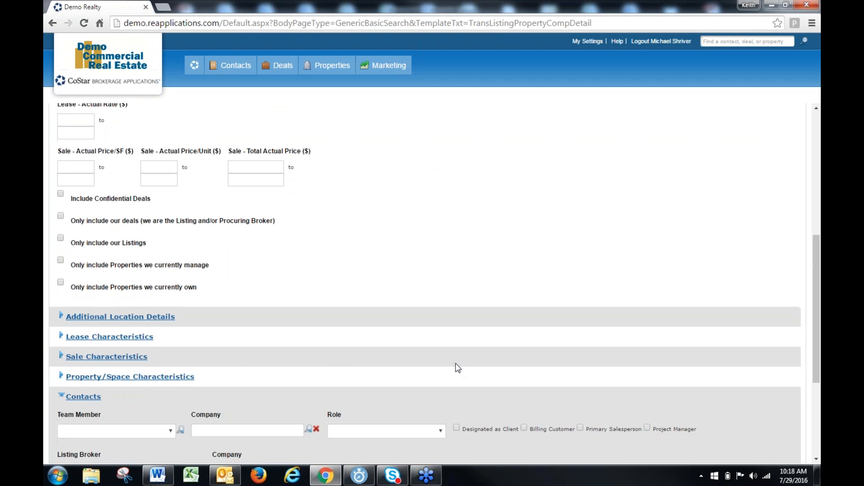
scroll(450, 360, down, 4)
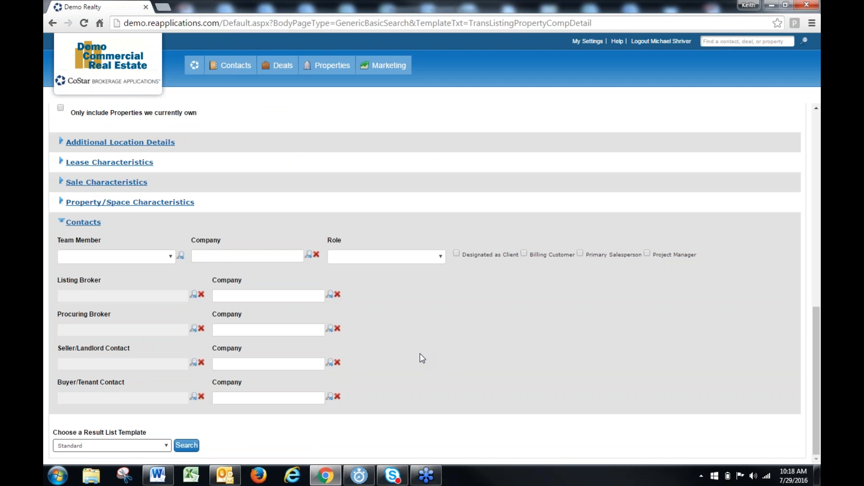
scroll(420, 358, up, 10)
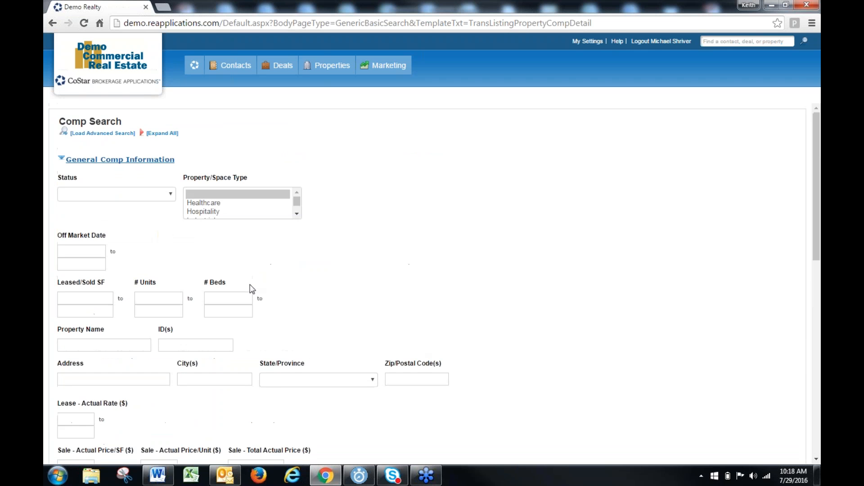
Load the advanced comp search and choose Source Contact as the field to limit
click(98, 133)
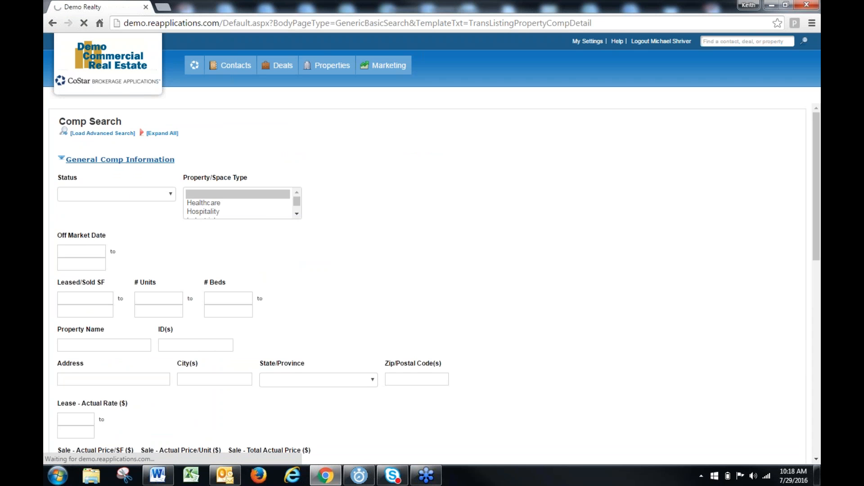
click(130, 125)
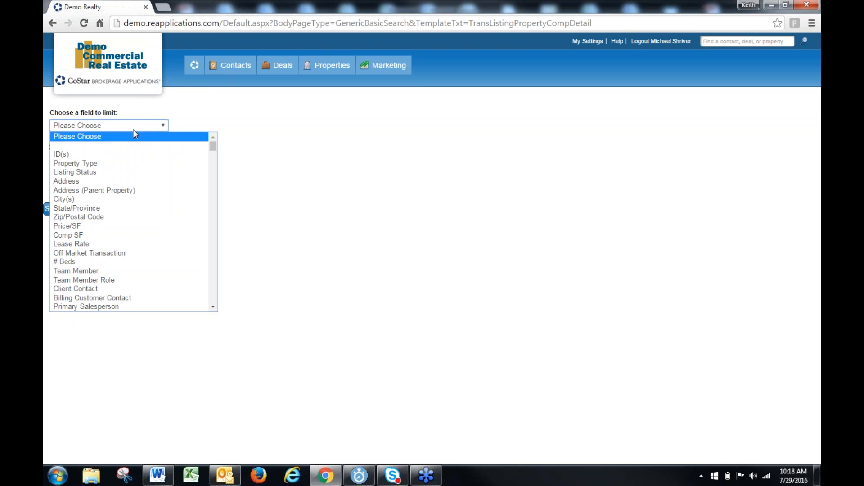
key(s)
key(s)
key(s)
key(s)
key(s)
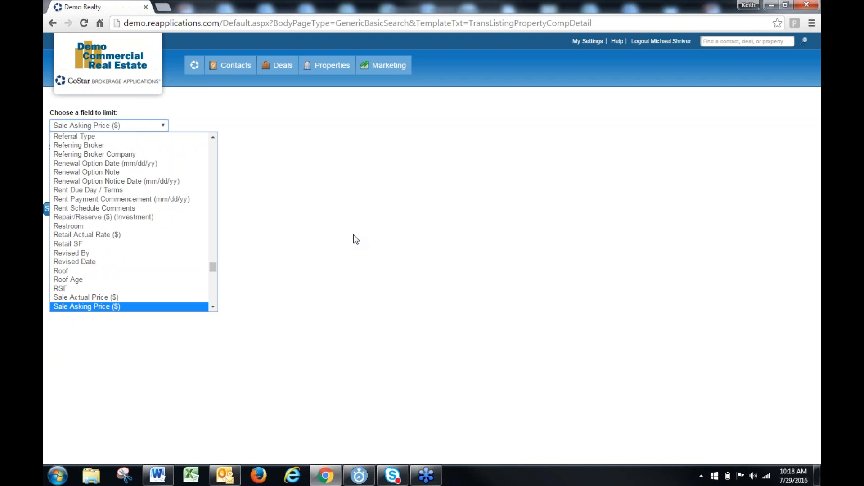
key(s)
key(s)
key(s)
key(s)
key(s)
key(s)
key(s)
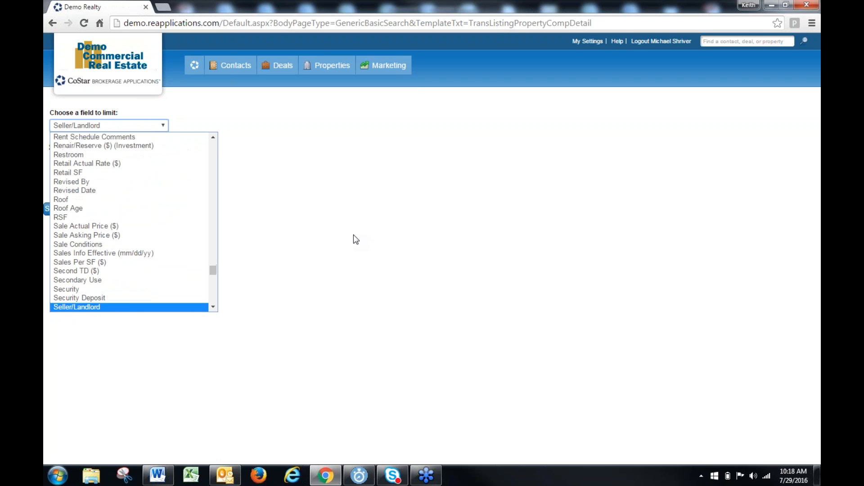
key(s)
key(s)
key(s)
key(s)
key(s)
key(s)
key(s)
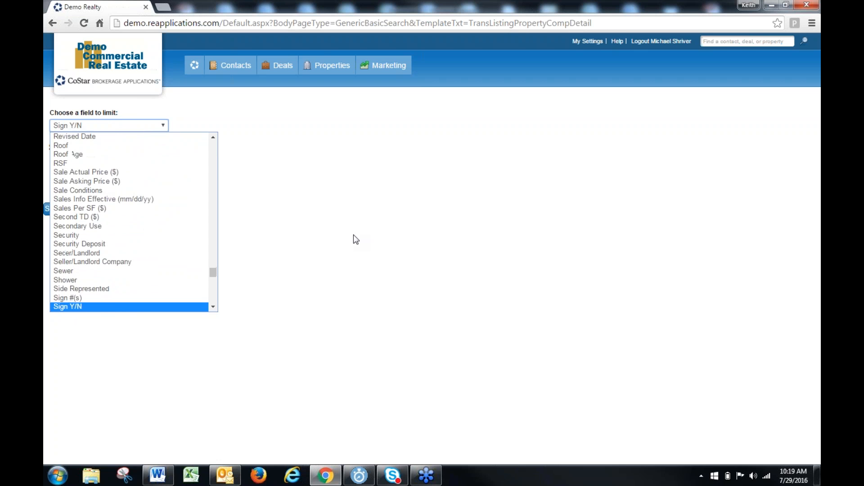
key(s)
key(s)
key(s)
key(s)
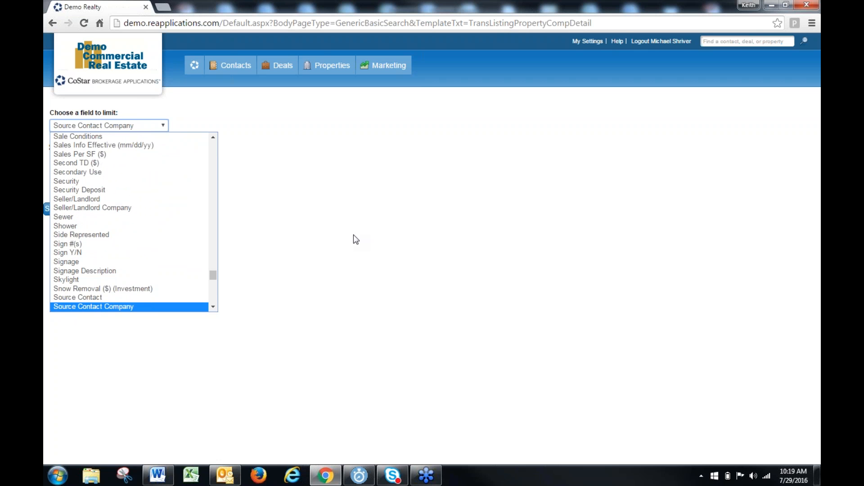
click(118, 298)
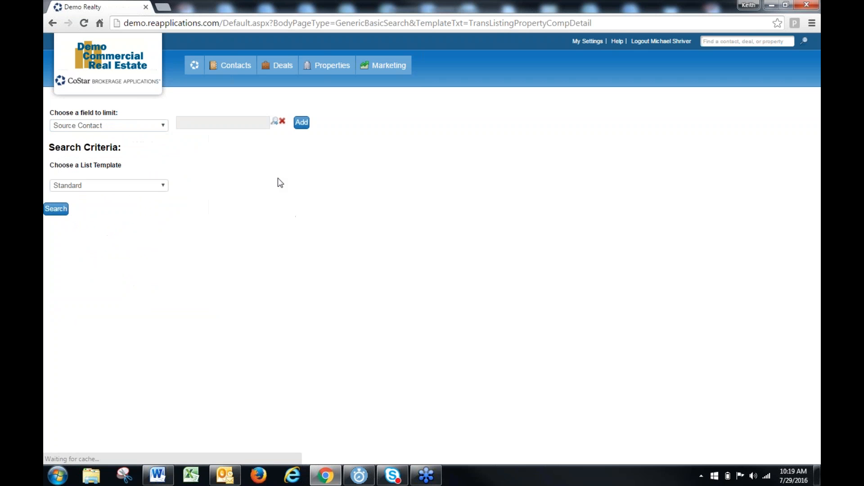
View the contact lookup for the Source Contact criterion, dismiss it without a selection and return to the previous page
click(275, 121)
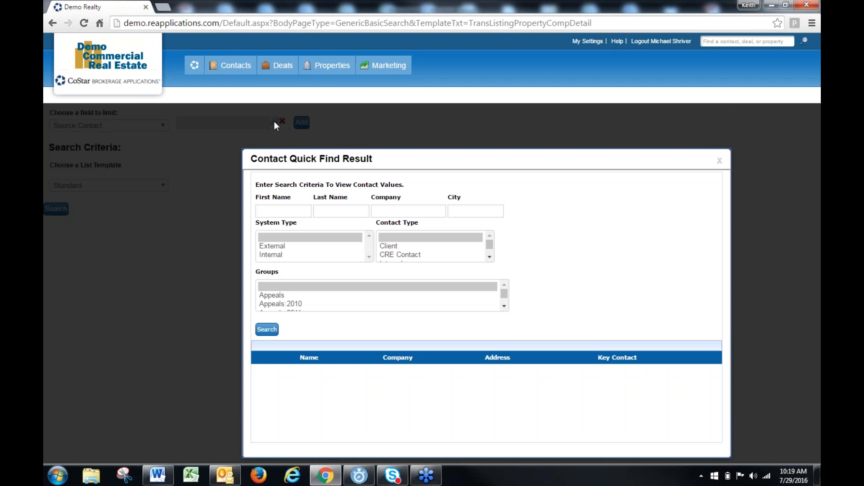
click(720, 161)
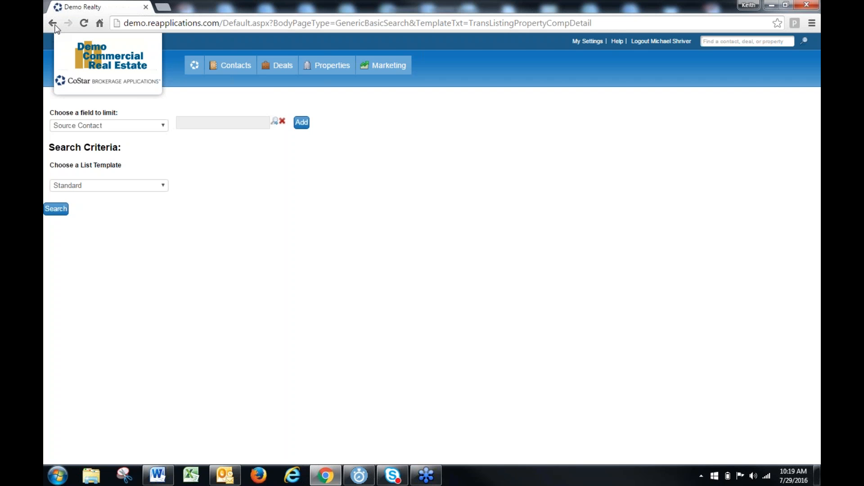
click(55, 26)
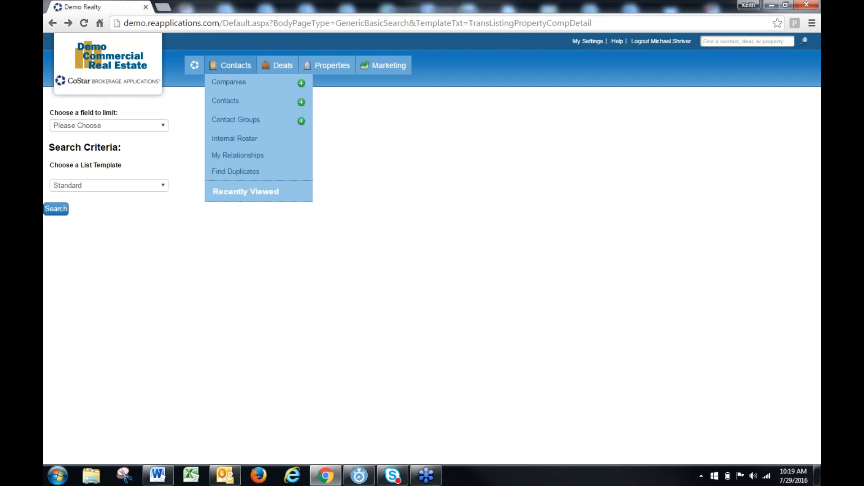
Open the recently viewed Walnut Ave Distribution Center property and list its comps
mouse_move(333, 72)
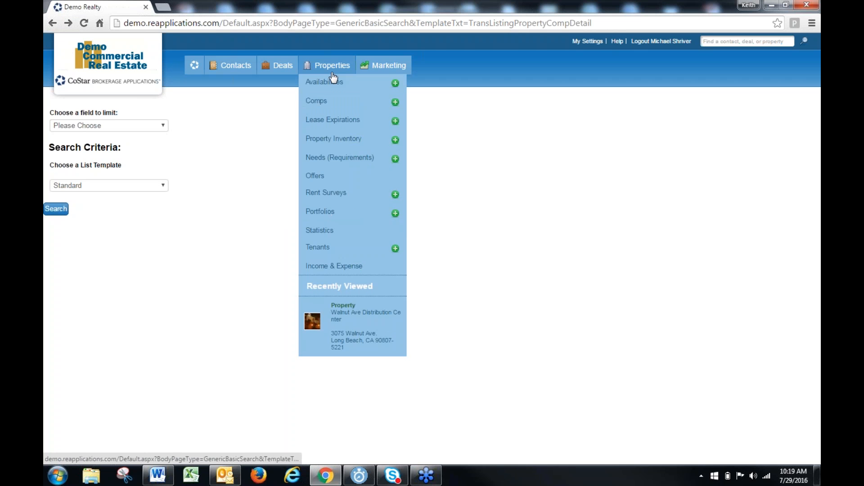
click(358, 316)
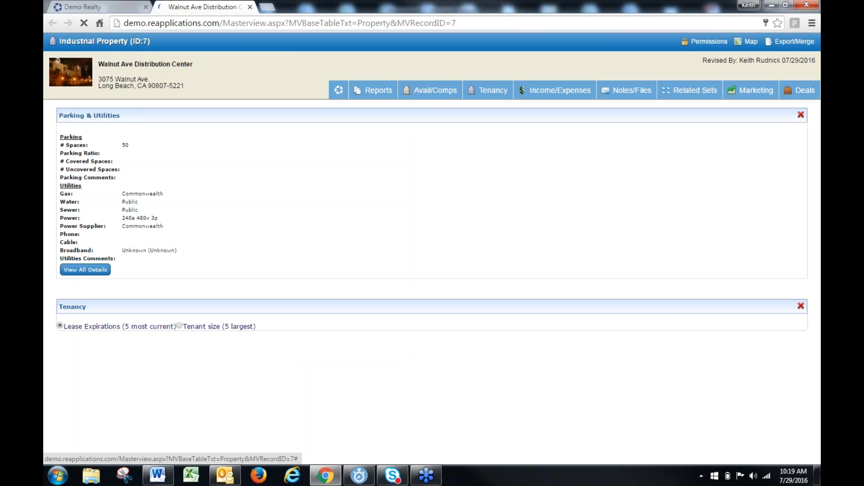
mouse_move(455, 95)
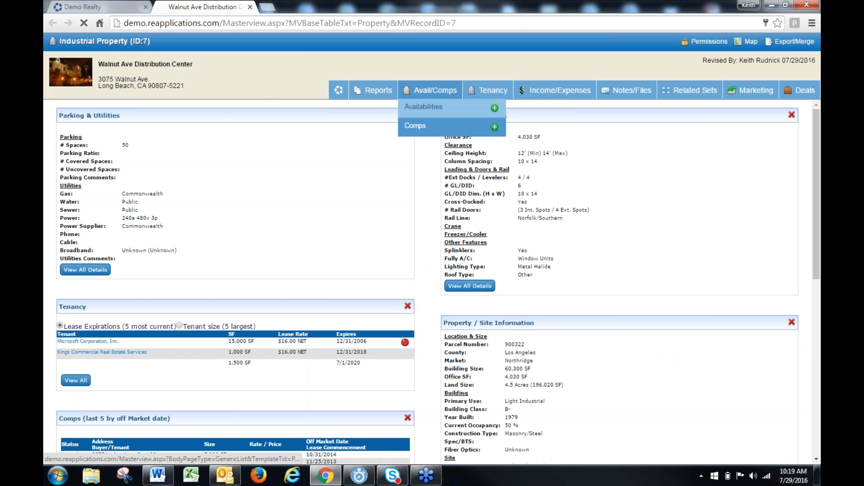
click(416, 124)
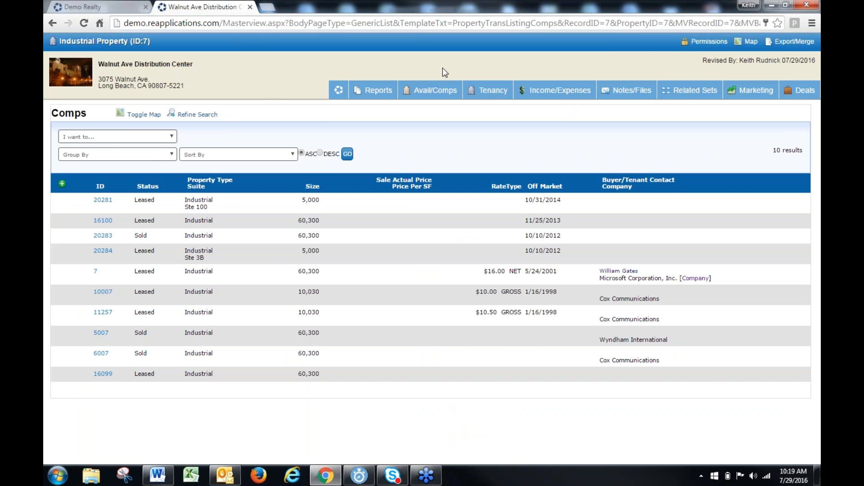
Open the property's leased Ste 100 comp for editing and set its Lease Expiration to 1/1/18
click(102, 200)
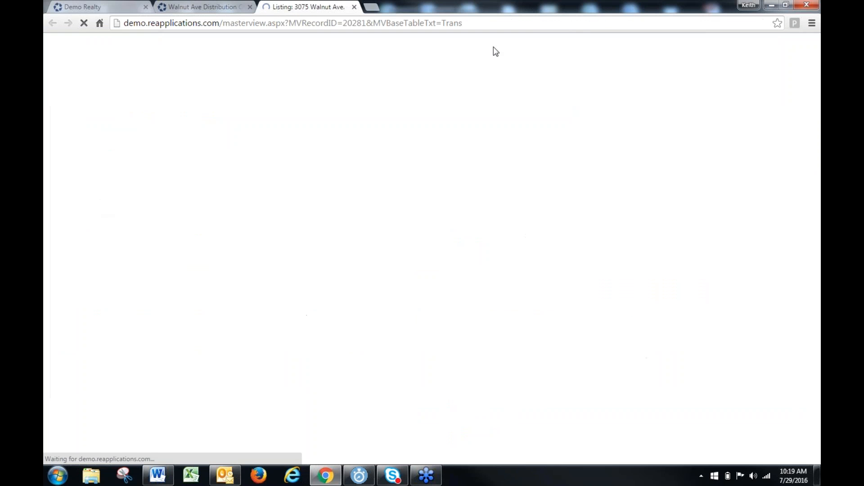
click(530, 41)
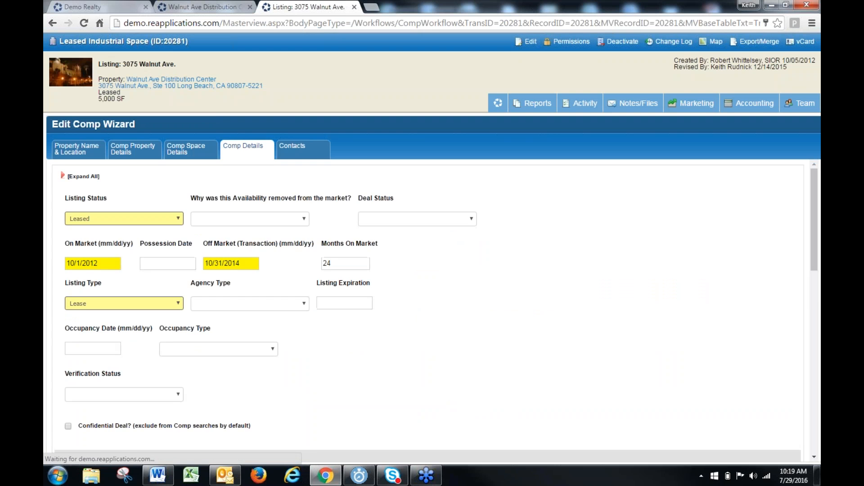
scroll(101, 279, down, 10)
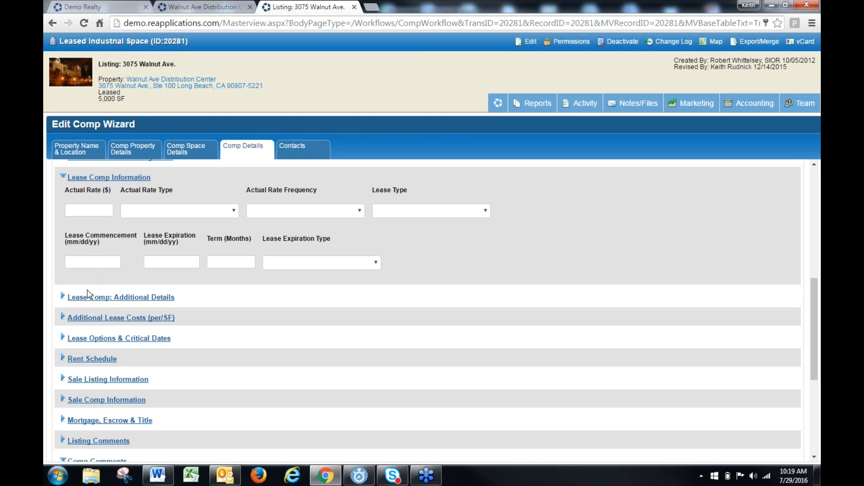
click(181, 263)
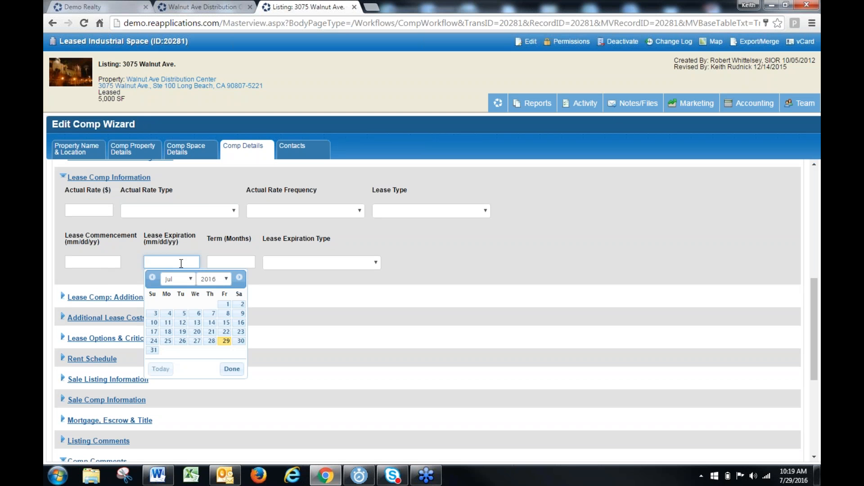
text(1/1/18)
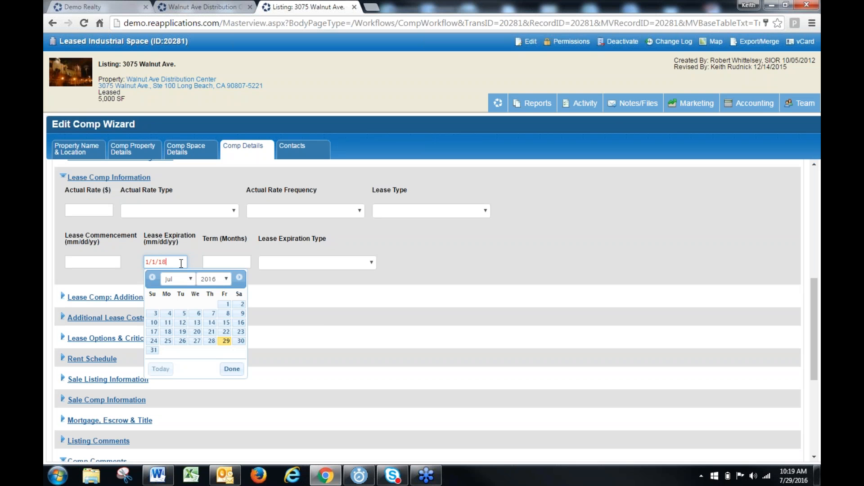
click(320, 317)
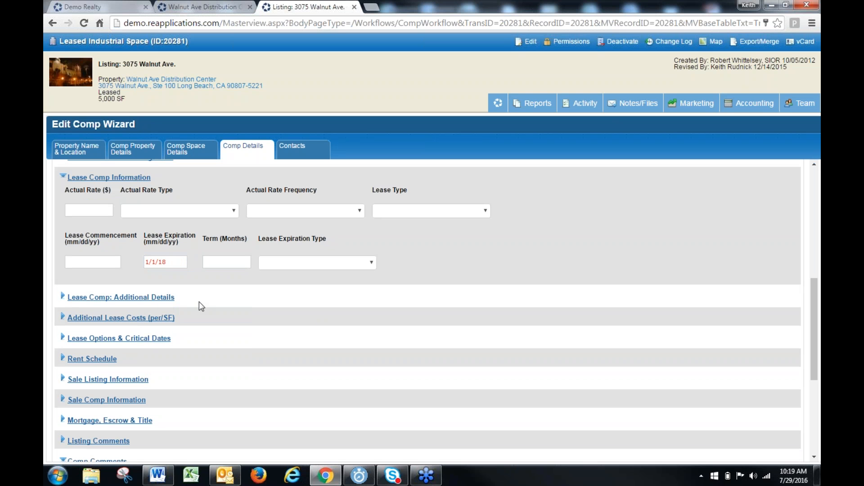
Expand the Comp Source / Verification section of the comp details and continue to the wizard's Contacts page
scroll(229, 372, down, 4)
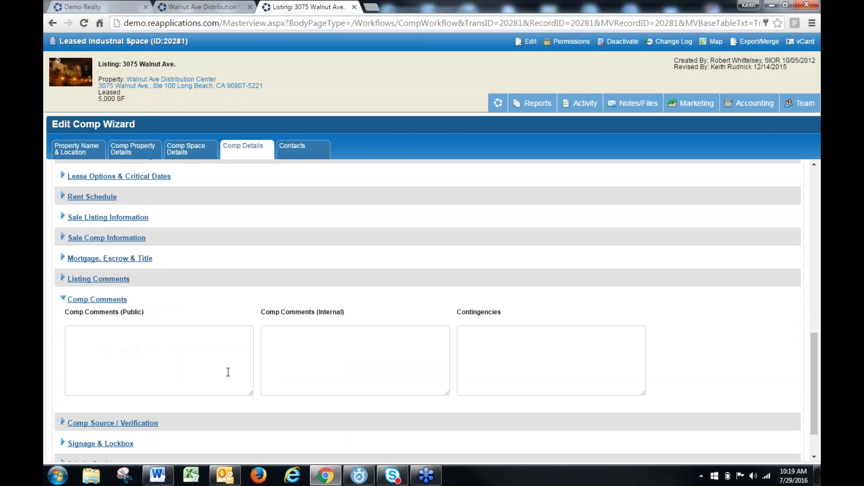
scroll(228, 372, down, 1)
click(135, 373)
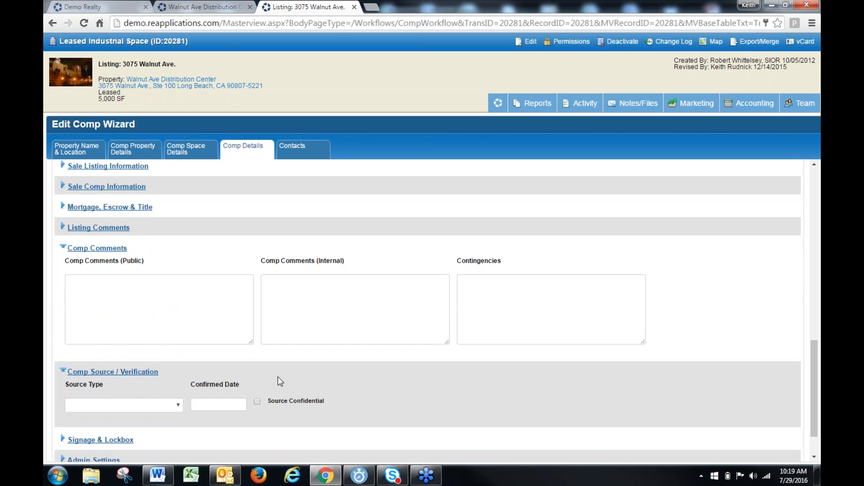
scroll(277, 378, down, 1)
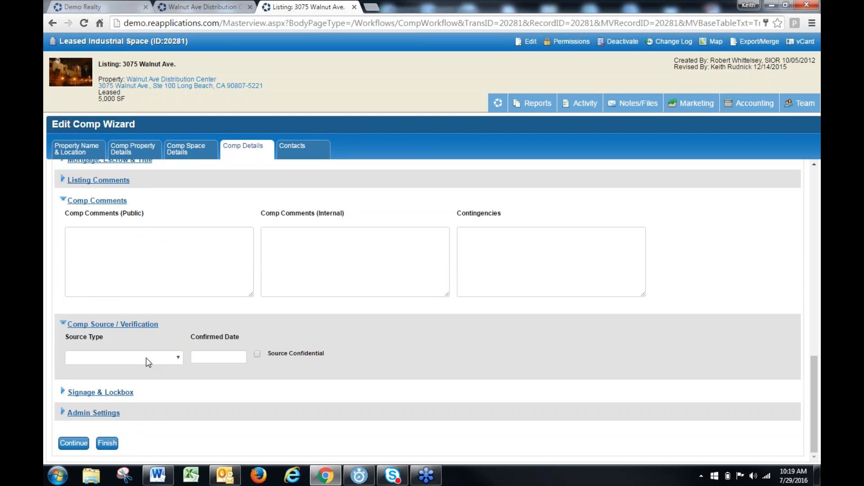
scroll(145, 360, up, 7)
scroll(138, 370, down, 5)
scroll(137, 370, down, 2)
click(78, 443)
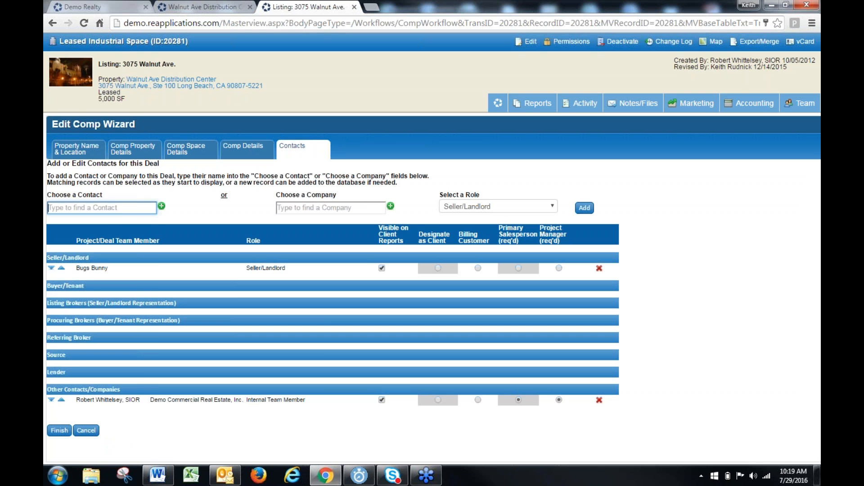
Find the logged-in broker's contact record by last name and choose it as the contact for the deal
text(schri)
key(BackSpace)
key(BackSpace)
key(BackSpace)
key(BackSpace)
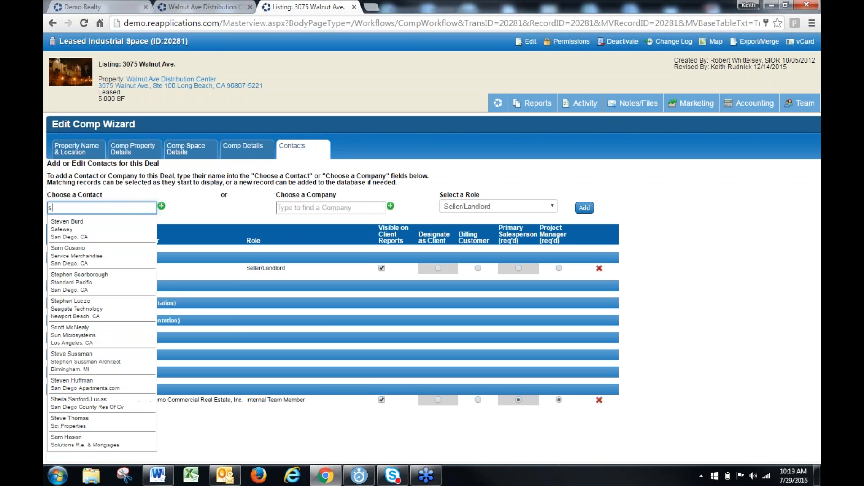
click(84, 7)
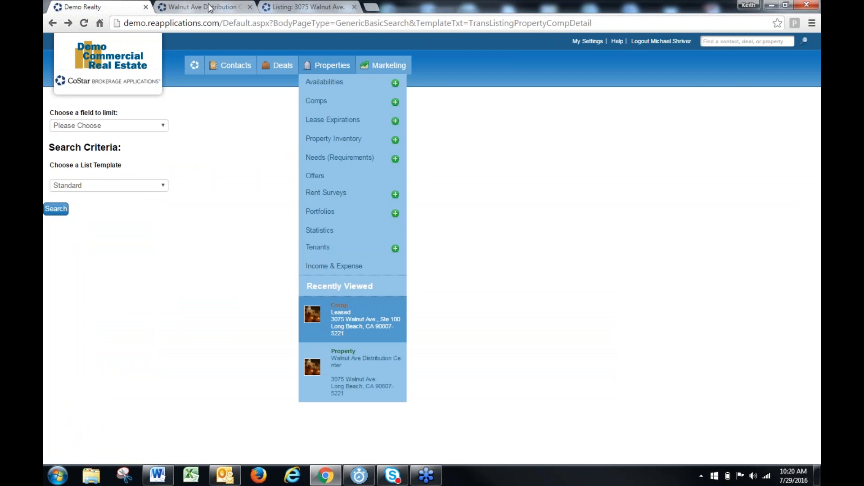
click(302, 7)
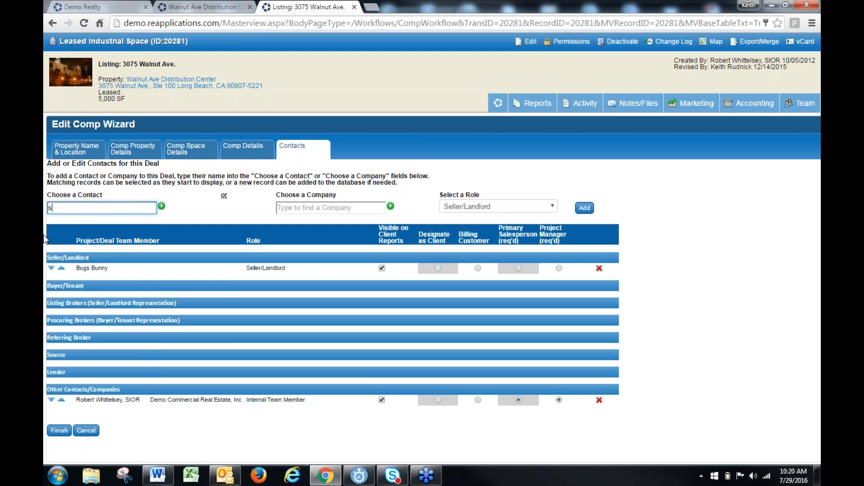
text(hriv)
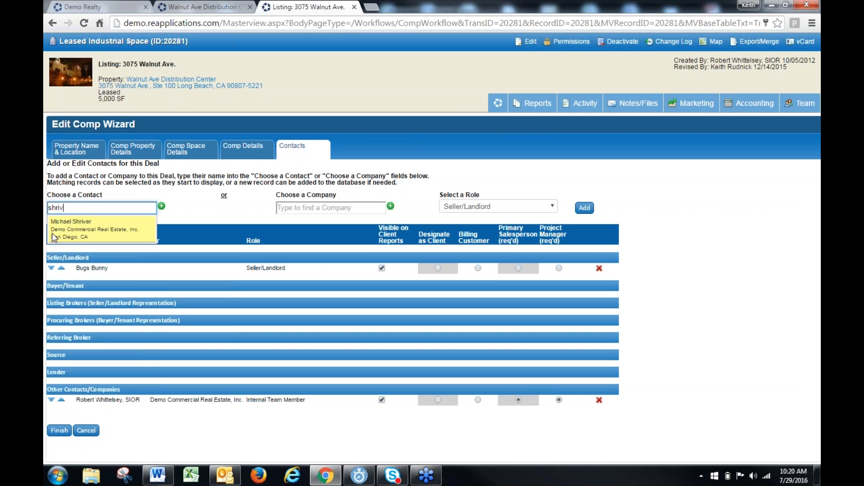
click(54, 234)
Assign the chosen contact the Source role and add it to the comp's contacts
click(483, 208)
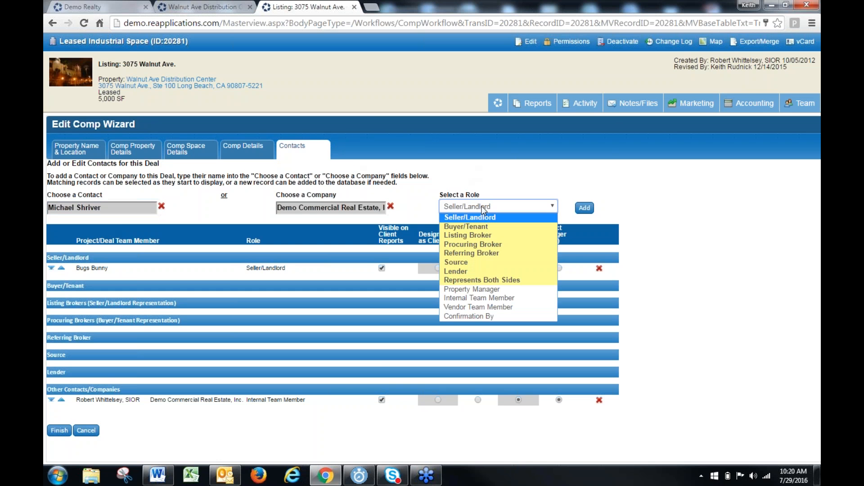
key(Down)
key(Down)
key(Down)
key(Down)
key(Down)
key(Return)
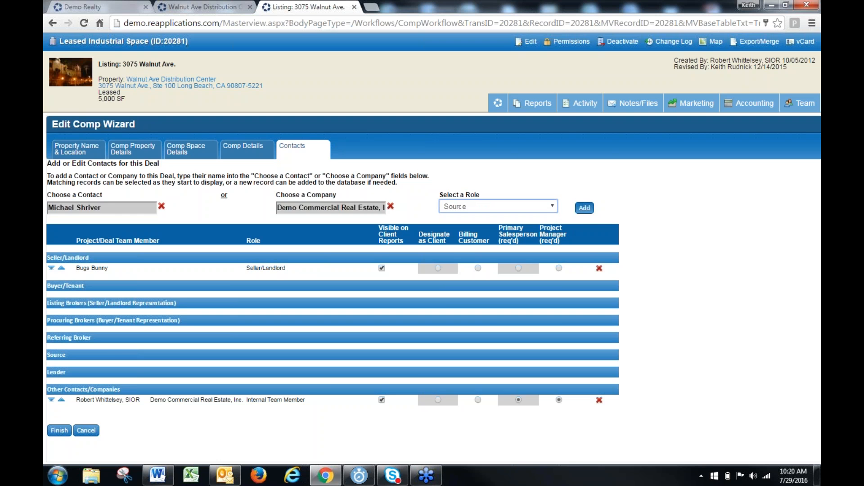
click(584, 207)
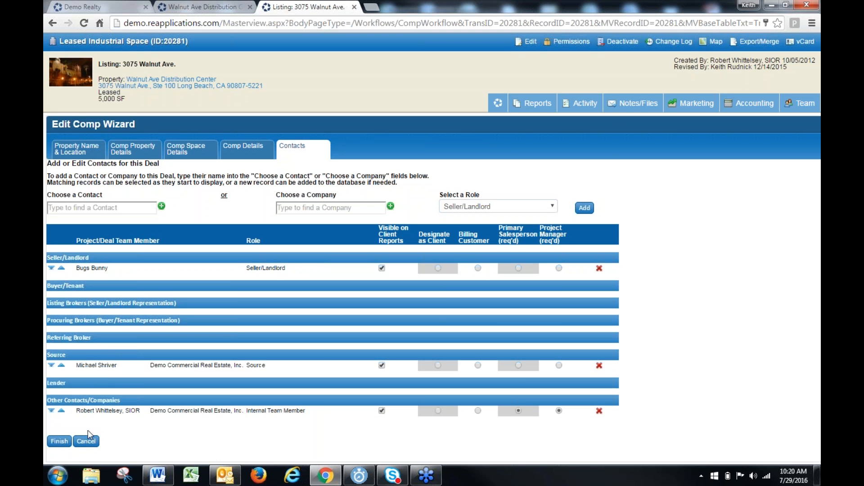
Finish the comp wizard, agreeing to continue without a designated Client role
click(59, 441)
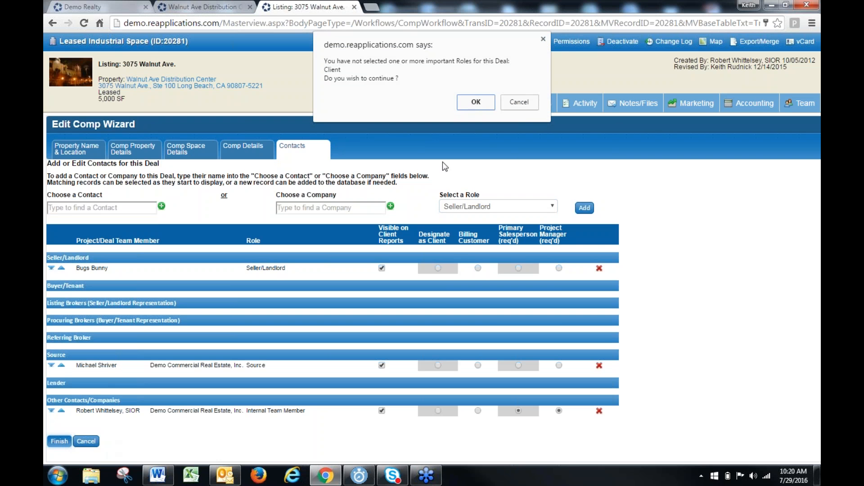
click(478, 103)
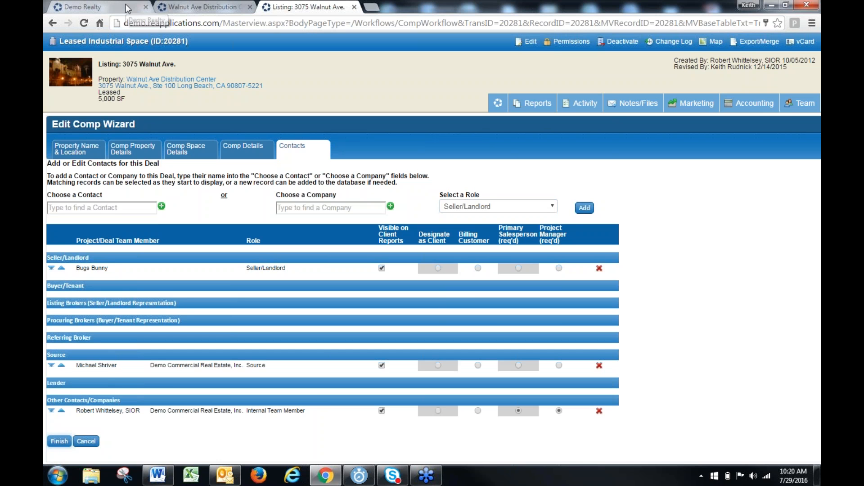
click(59, 441)
click(476, 118)
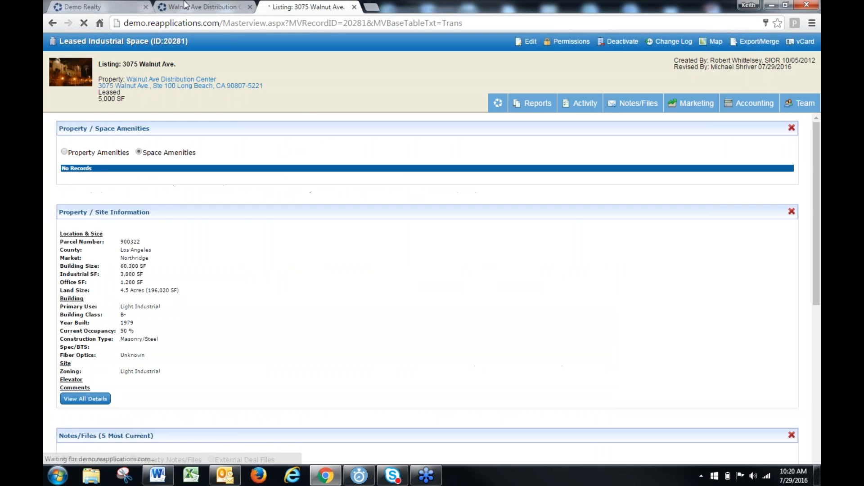
Return to the comp search page and choose Lease Expiration as the field to limit
click(135, 8)
click(126, 124)
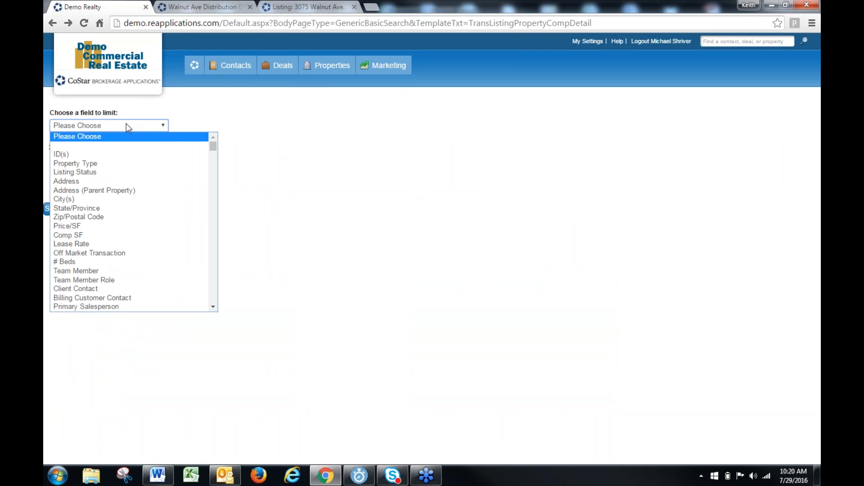
key(Down)
key(Down)
key(Down)
key(Down)
key(Down)
key(Down)
key(Down)
key(Down)
key(Down)
key(Down)
key(Down)
key(Down)
key(Down)
key(Down)
key(Down)
key(Down)
key(Down)
key(Down)
key(Down)
key(Down)
key(Down)
key(Down)
key(Down)
key(Down)
key(Down)
key(Down)
key(Down)
key(Down)
key(Down)
key(Down)
key(Down)
key(Down)
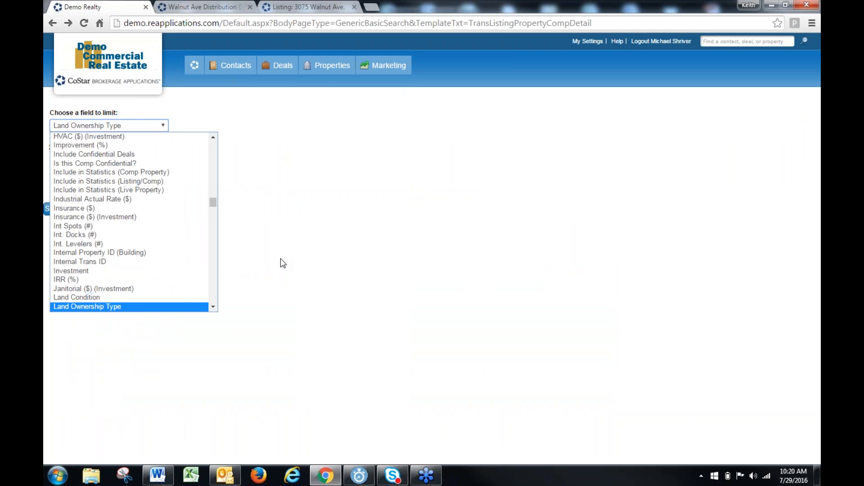
key(Down)
key(Down)
key(Down)
key(Down)
key(Down)
key(Down)
key(Down)
key(Down)
key(Down)
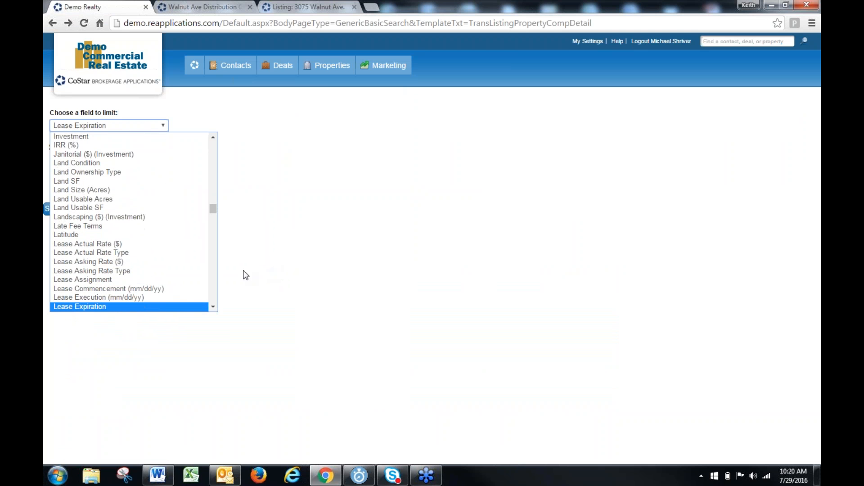
click(127, 307)
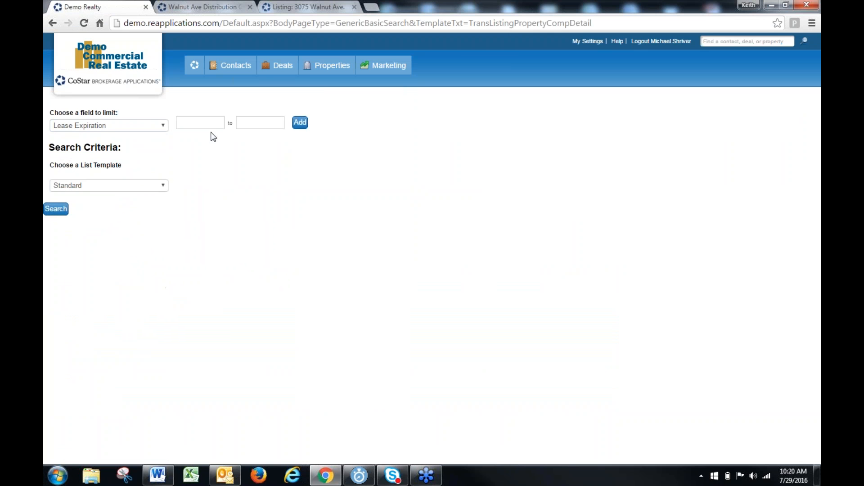
Add a Lease Expiration criterion covering 1/1/2018 to 1/1/2018
click(208, 122)
text(1/)
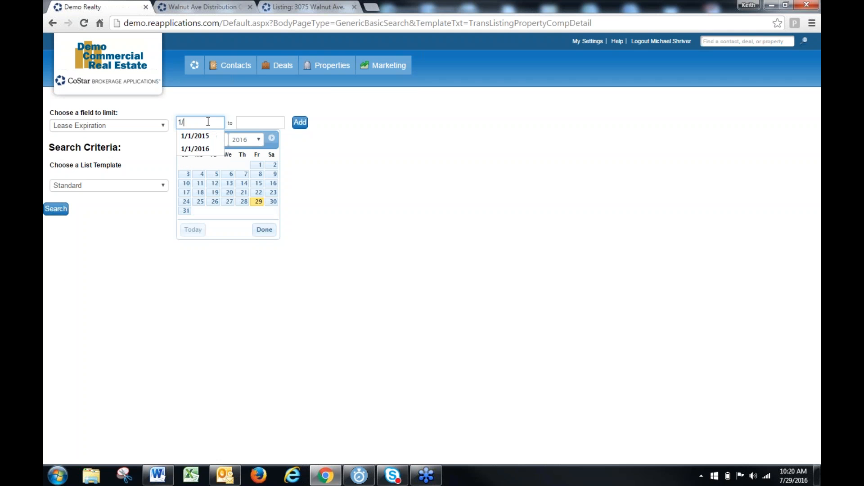
text(1/2018)
key(Tab)
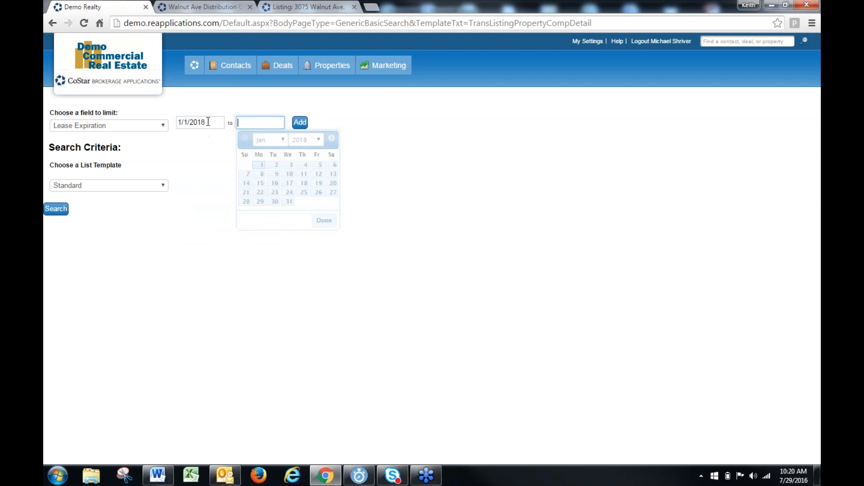
text(1/1/18)
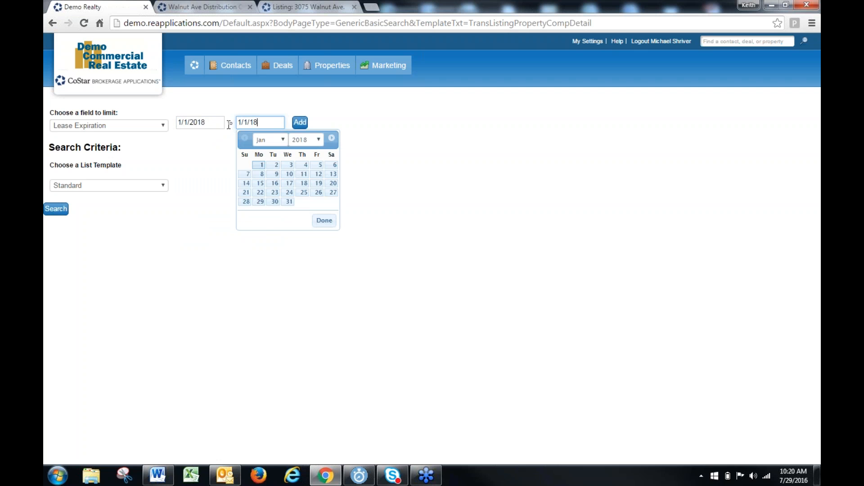
click(498, 171)
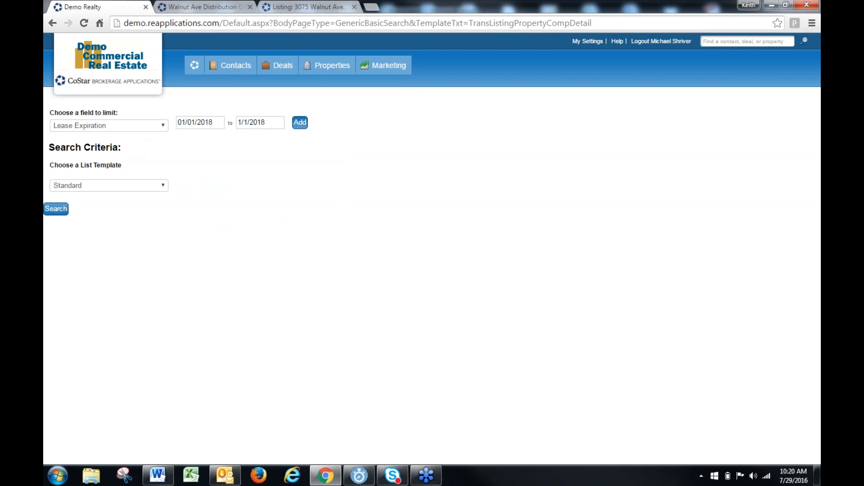
click(300, 123)
Choose Source Contact as the next field to limit in the comp search
click(106, 126)
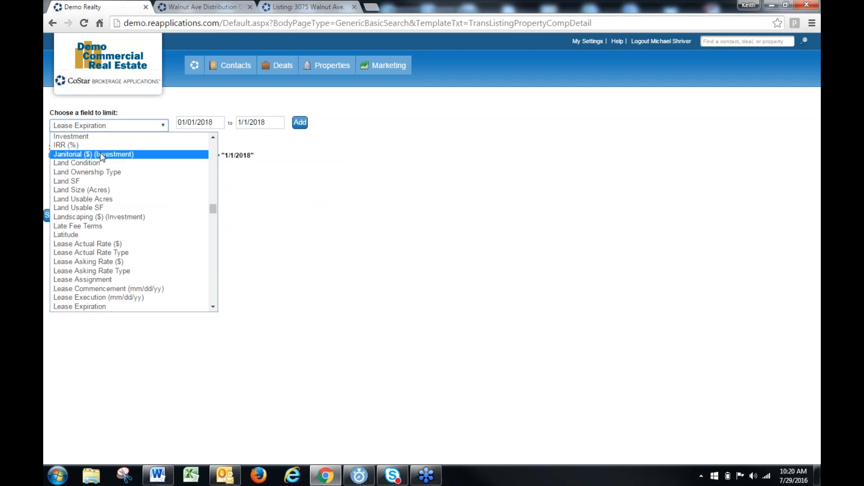
text(sales)
key(Down)
key(Down)
key(Down)
key(Down)
key(Down)
key(Down)
key(Down)
key(Down)
key(Down)
key(Down)
key(Down)
key(Down)
key(Down)
key(Down)
key(Down)
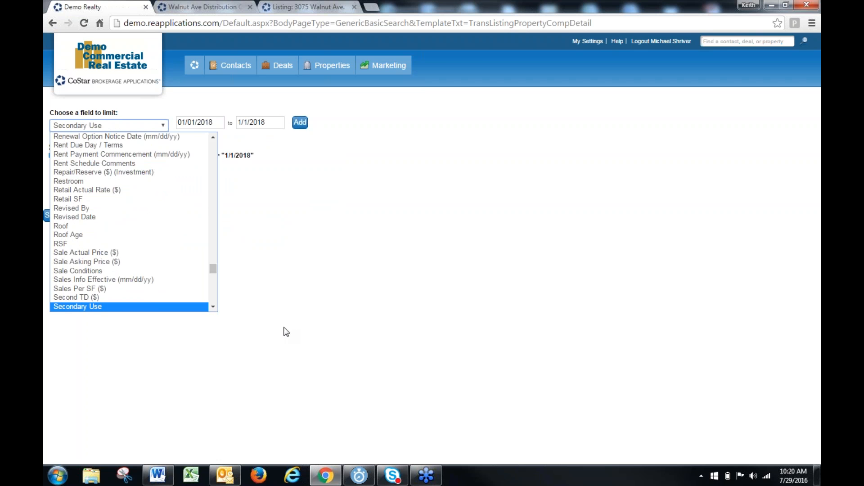
key(Down)
key(Down)
key(Down)
key(Down)
key(Down)
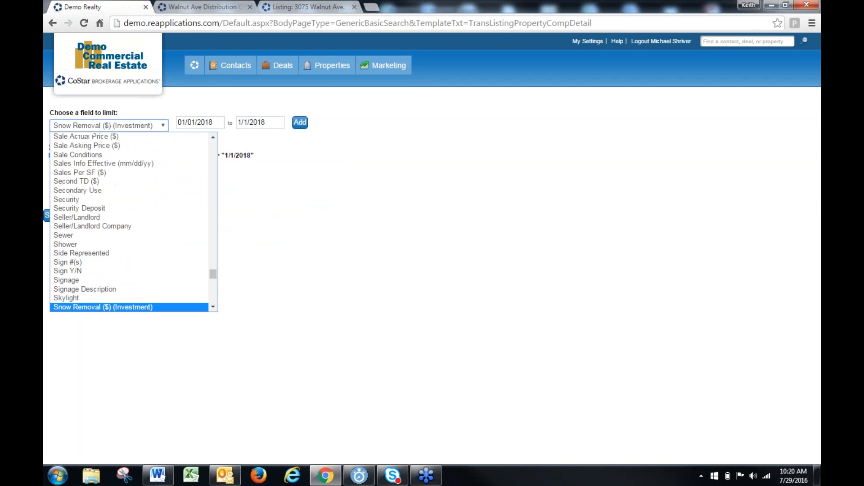
click(164, 289)
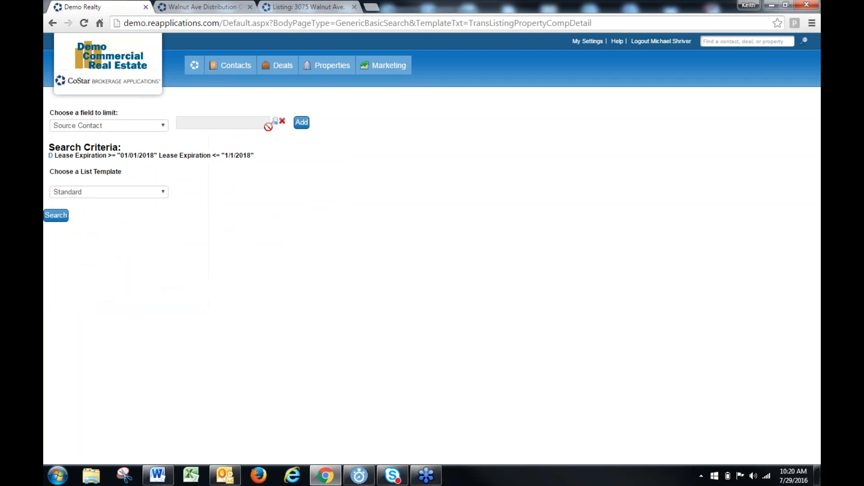
Look up the source contact by last name, select the matching record and run the comp search
click(275, 122)
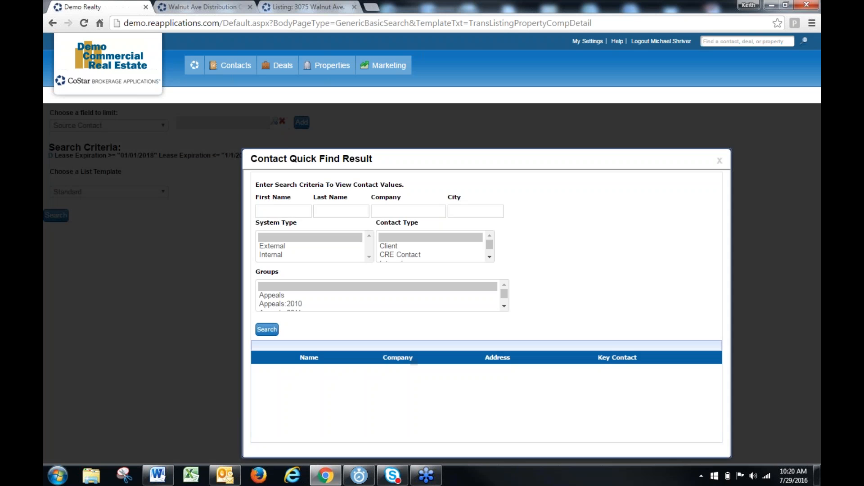
click(281, 211)
key(Tab)
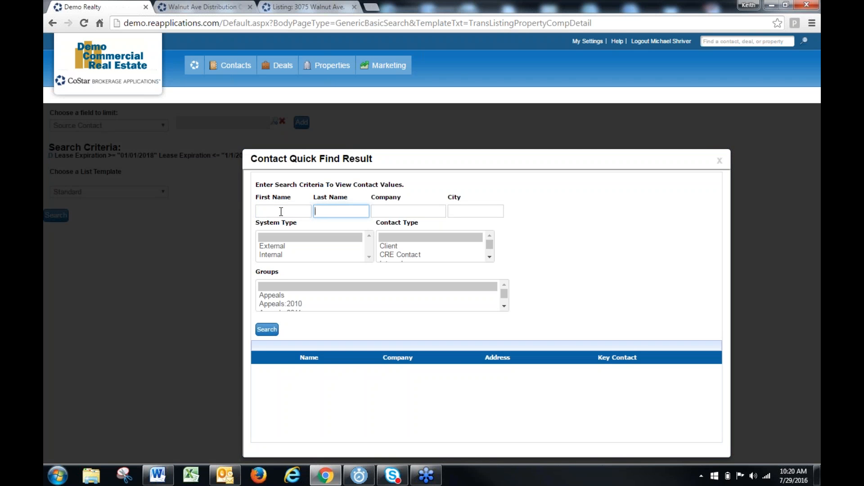
text(shriv)
key(Return)
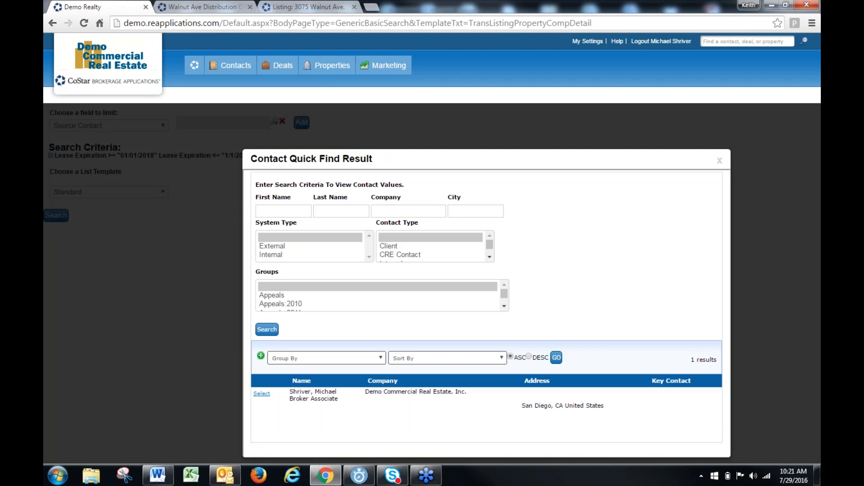
click(261, 393)
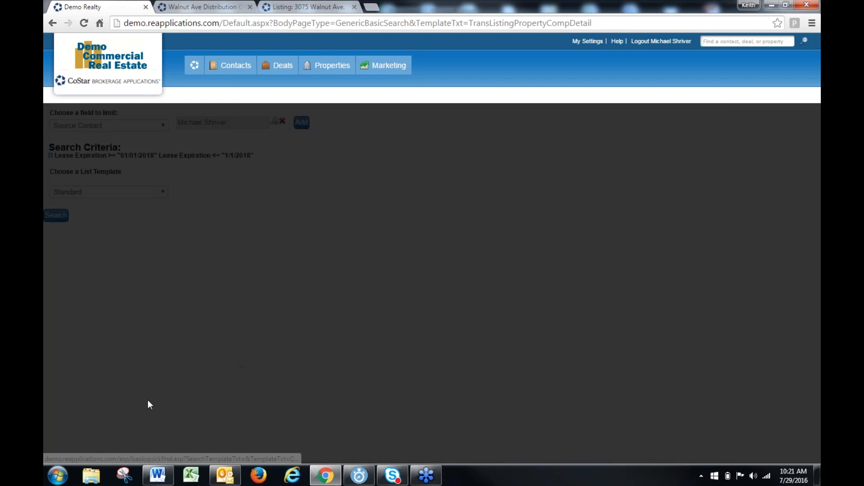
click(57, 217)
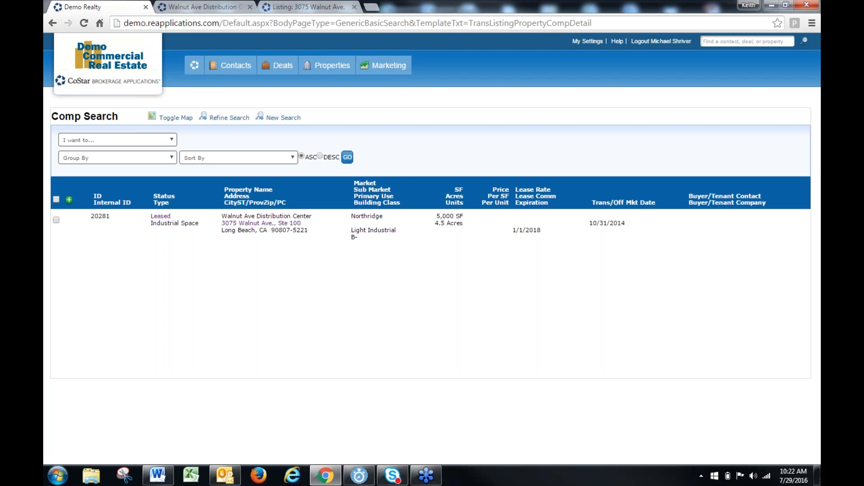
Open the Lease Expirations search for properties and run it without any criteria
mouse_move(331, 66)
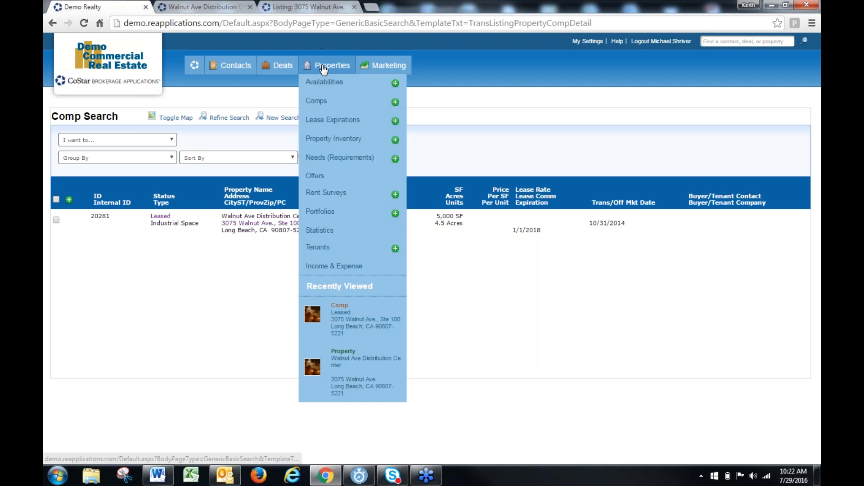
click(325, 125)
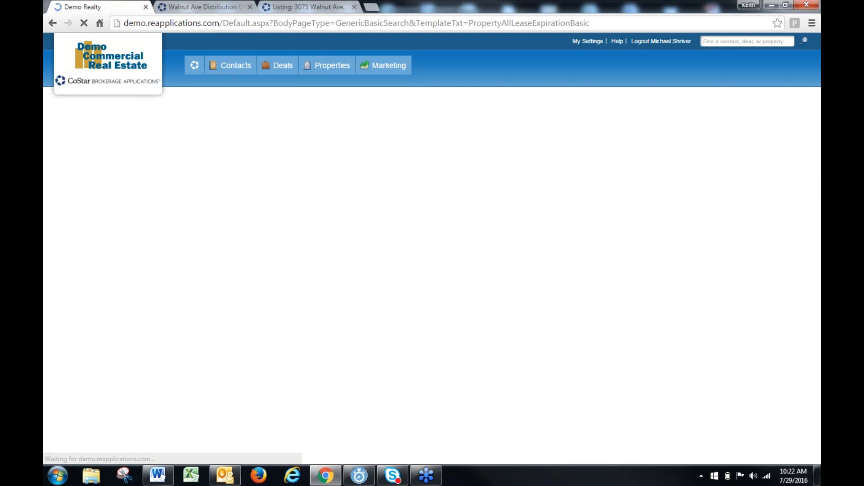
click(69, 332)
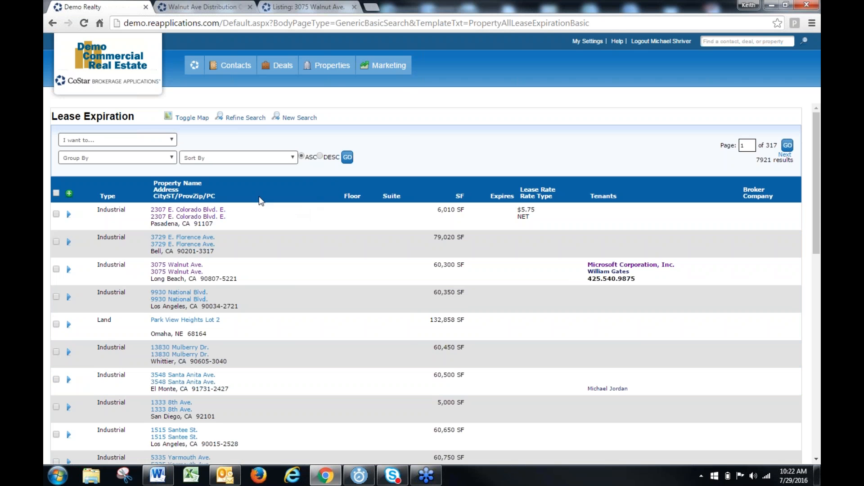
Reopen the blank Lease Expiration Search form and go to its minimum SF field
mouse_move(333, 68)
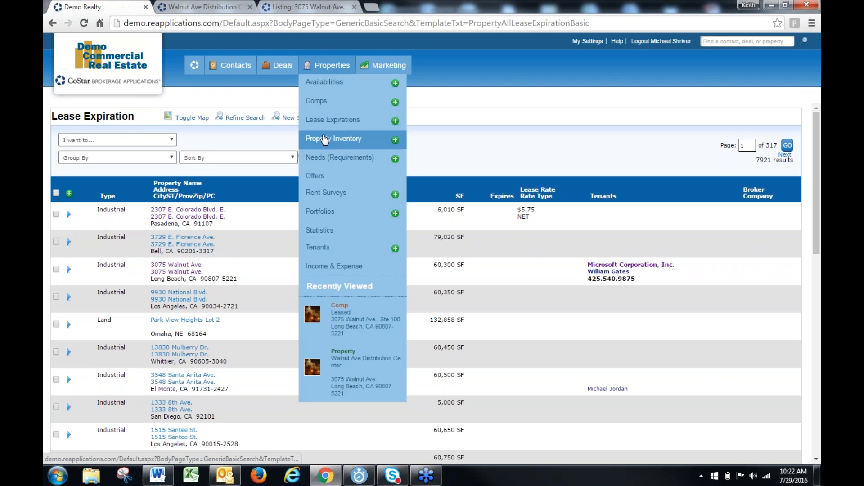
click(320, 128)
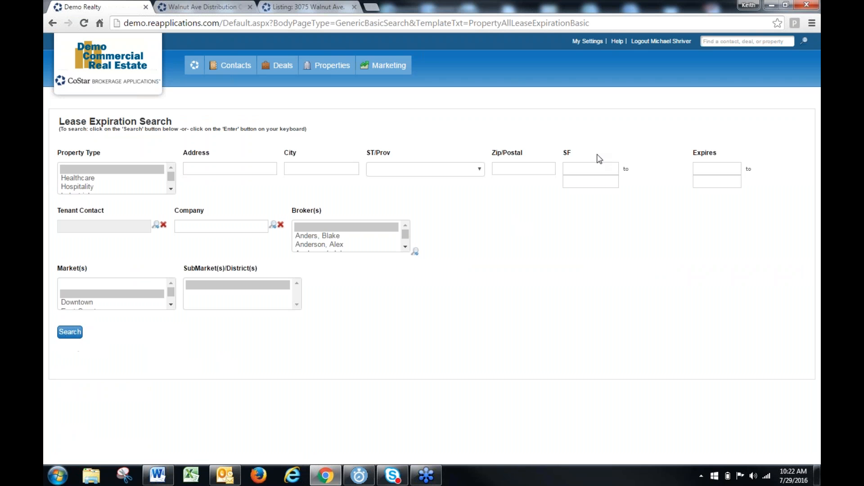
click(591, 166)
Return to the home page and choose the Lease Expirations w/Contact Info report under CTS Web Reports
click(196, 66)
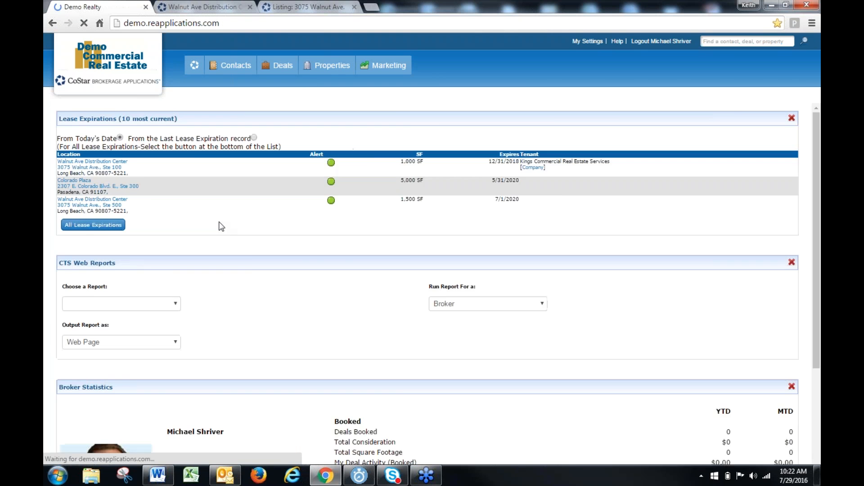
click(161, 305)
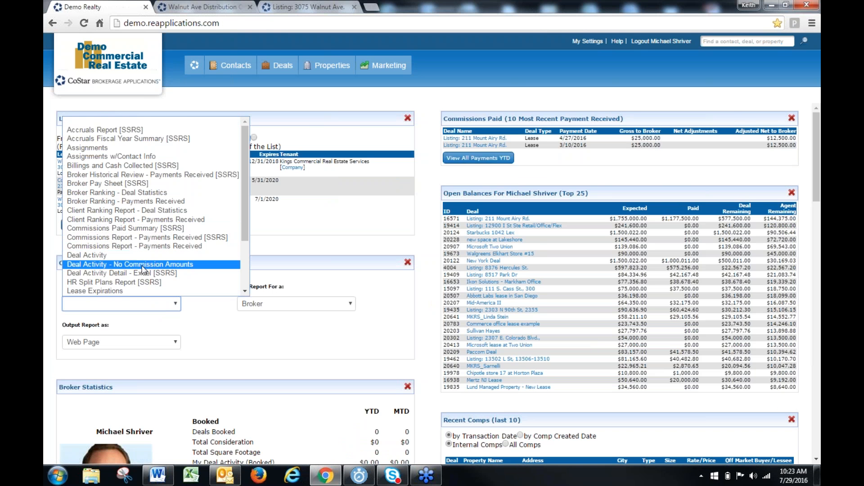
scroll(143, 270, down, 3)
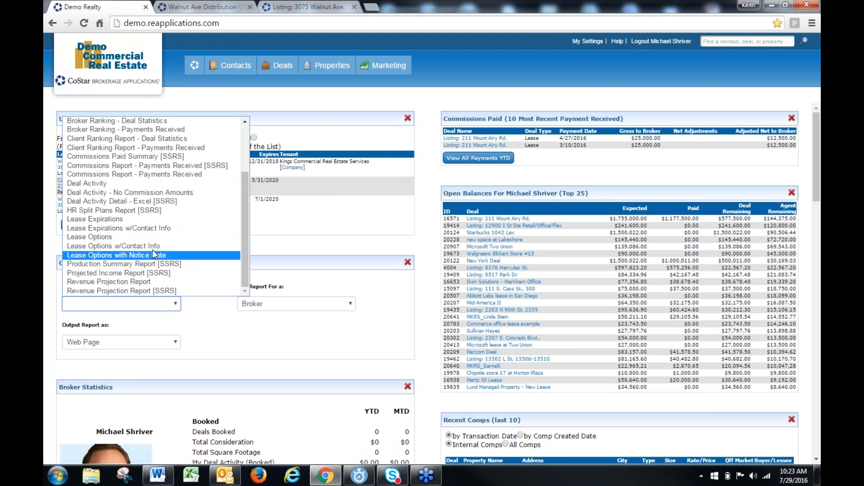
click(162, 229)
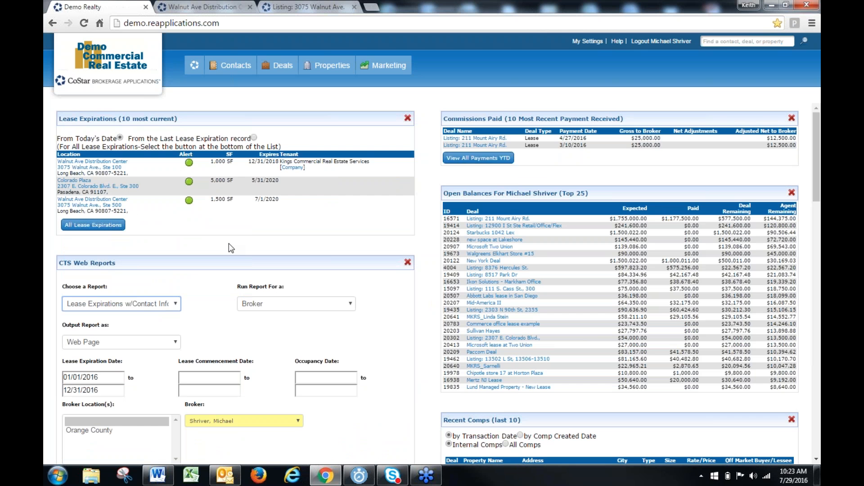
scroll(229, 244, down, 2)
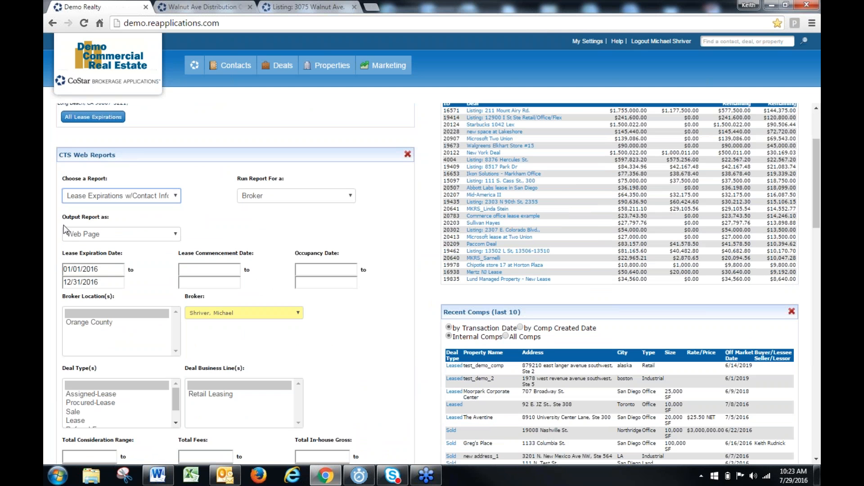
Look through the available web reports for the lease expiration reports, keeping the current report choice
click(166, 198)
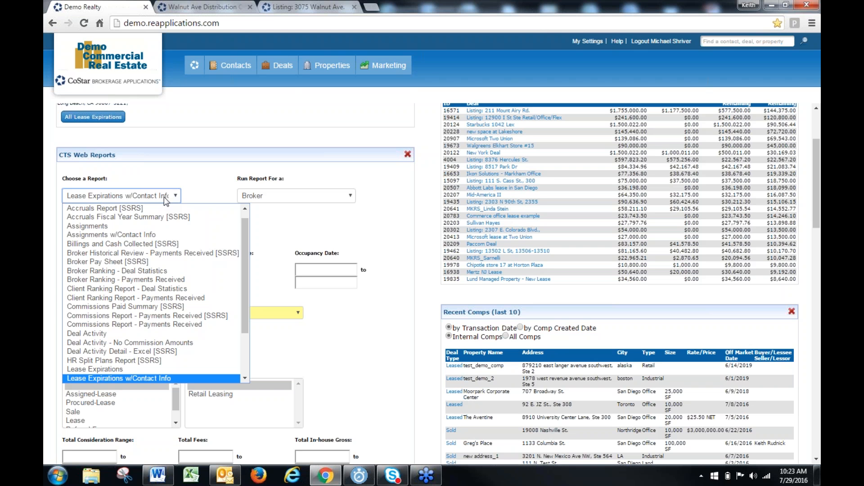
mouse_move(328, 68)
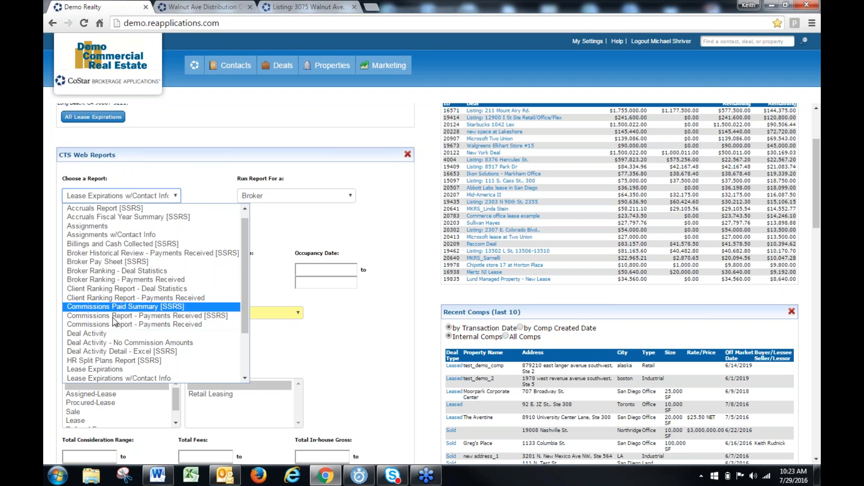
scroll(117, 318, down, 2)
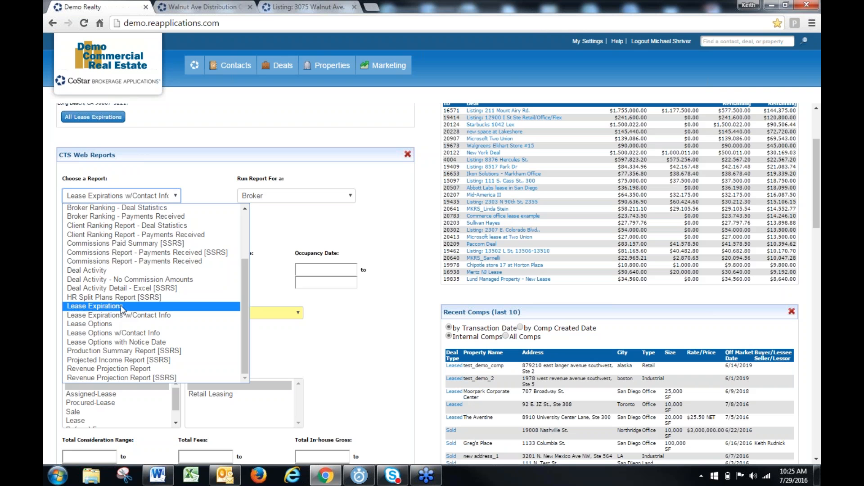
click(301, 126)
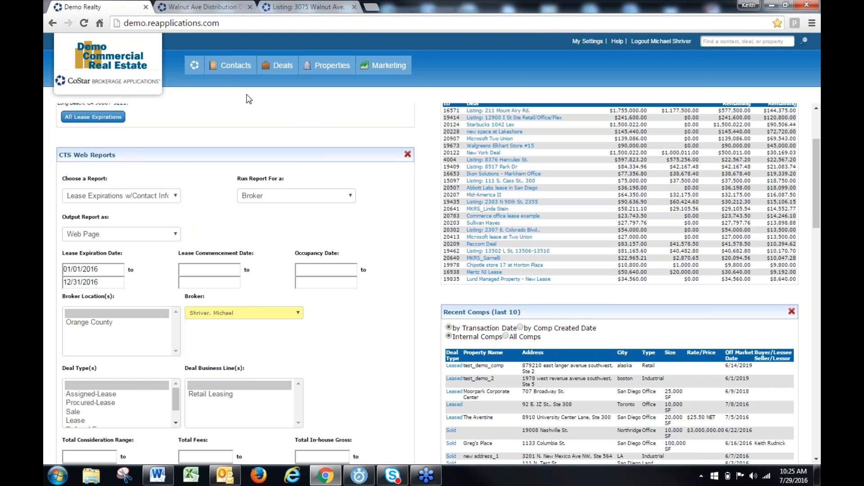
Open the comp search form for properties and expand all of its sections
mouse_move(325, 66)
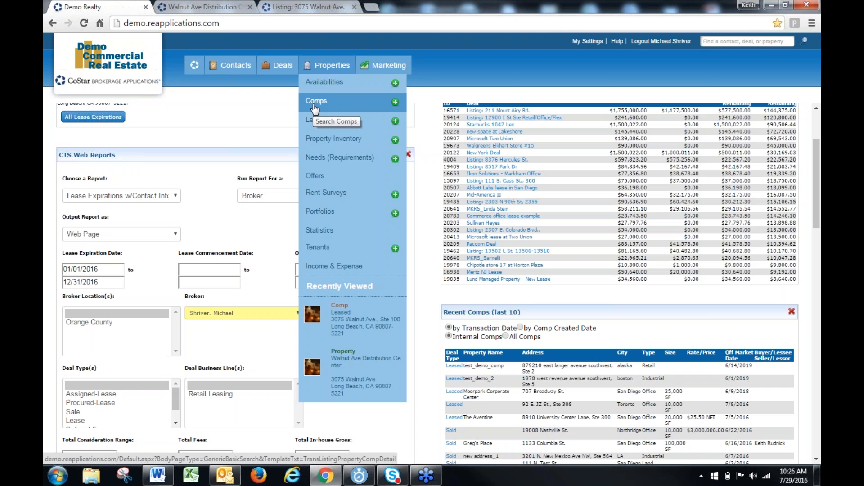
click(316, 102)
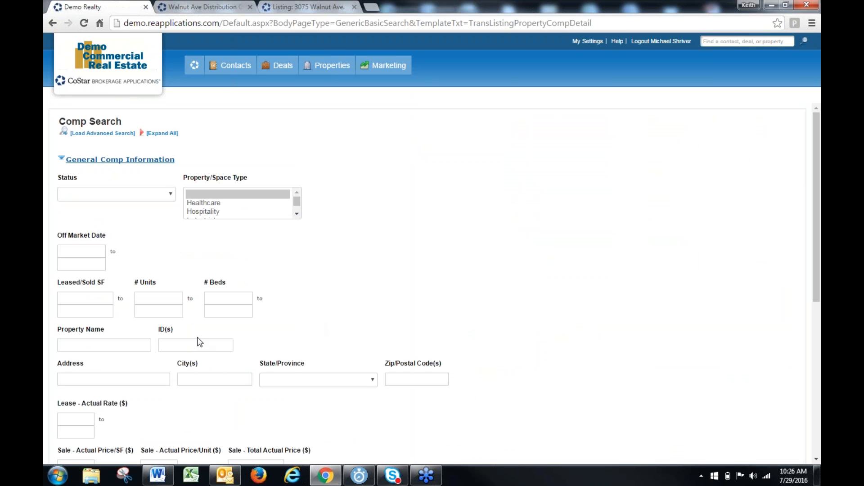
click(175, 345)
scroll(284, 315, down, 6)
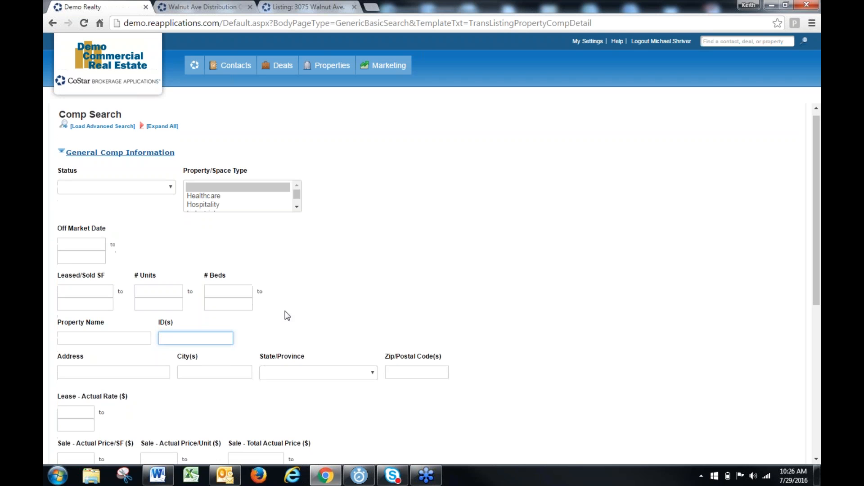
scroll(284, 315, up, 6)
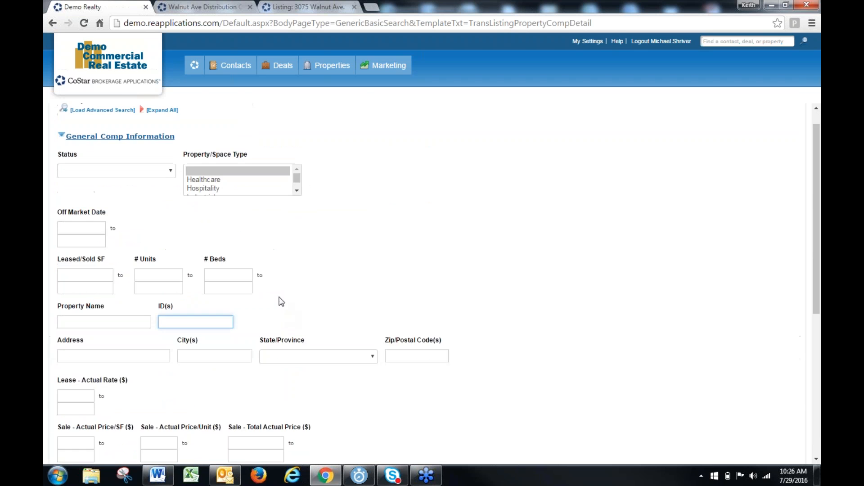
click(155, 134)
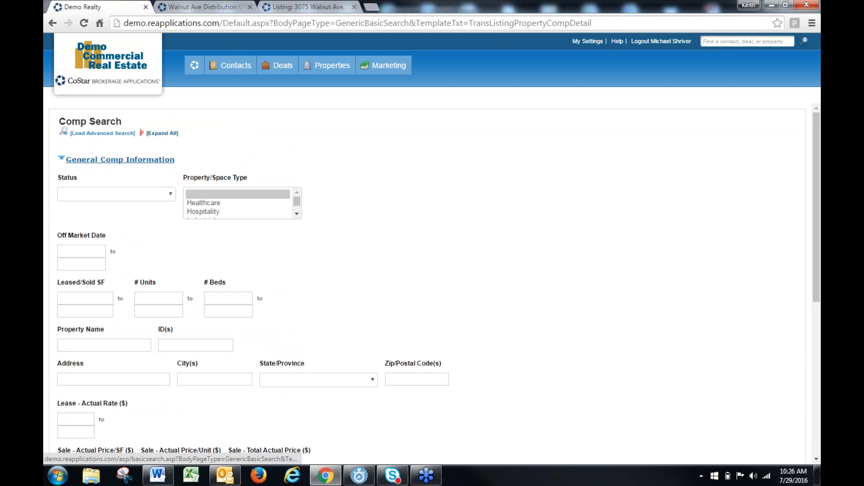
Examine the criteria in the expanded comp search form, from general information and lease characteristics down to contacts
scroll(478, 221, down, 4)
scroll(478, 222, down, 3)
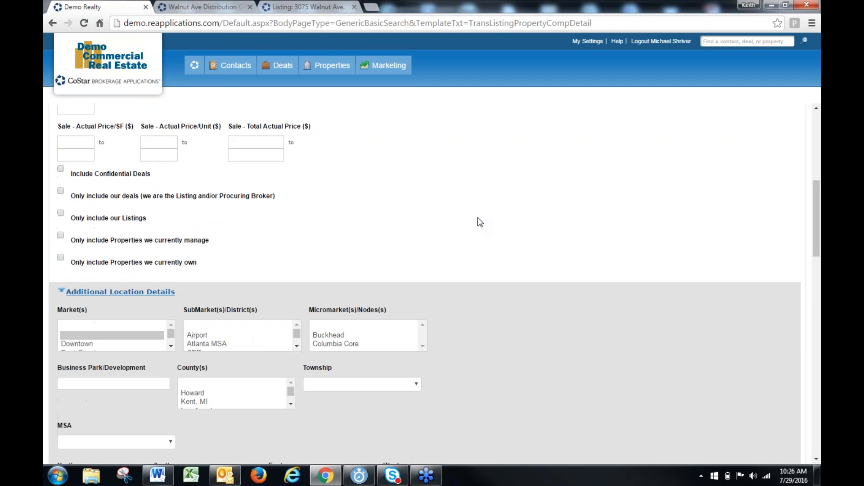
scroll(475, 219, down, 5)
scroll(475, 219, down, 5)
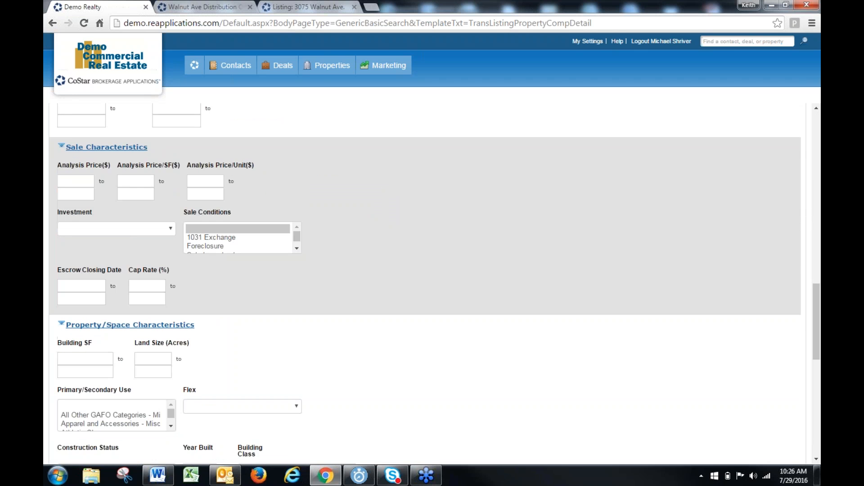
scroll(474, 218, down, 9)
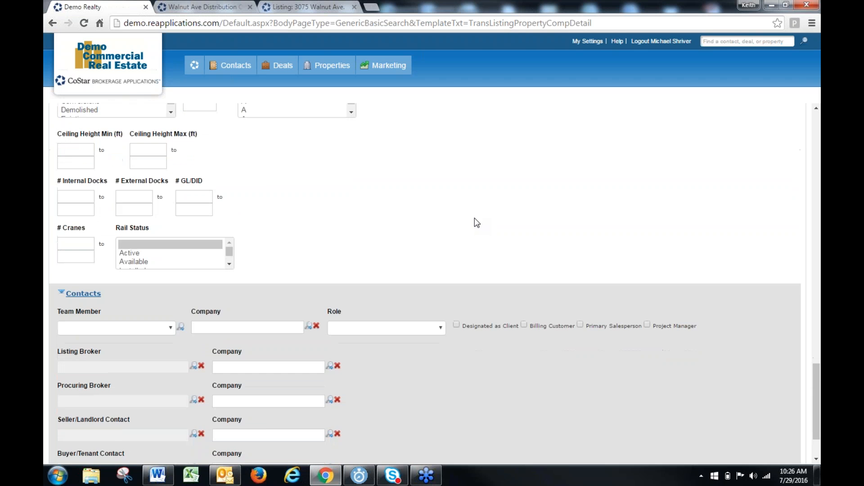
scroll(475, 221, down, 3)
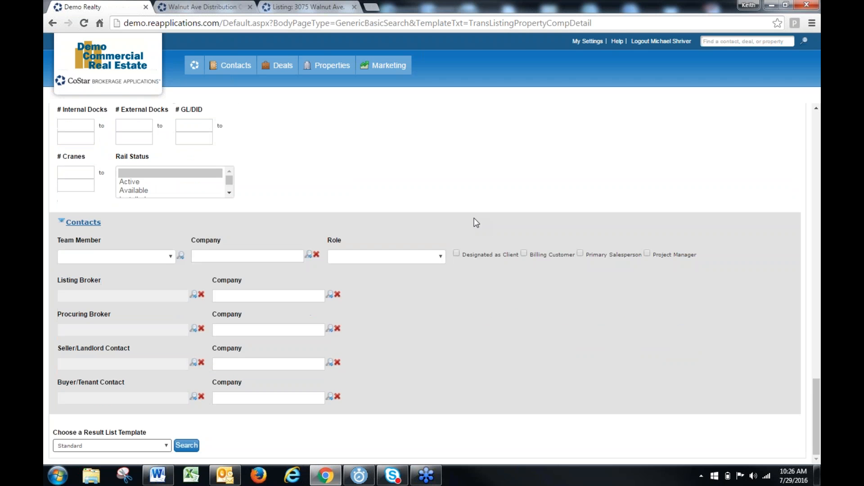
scroll(476, 222, up, 6)
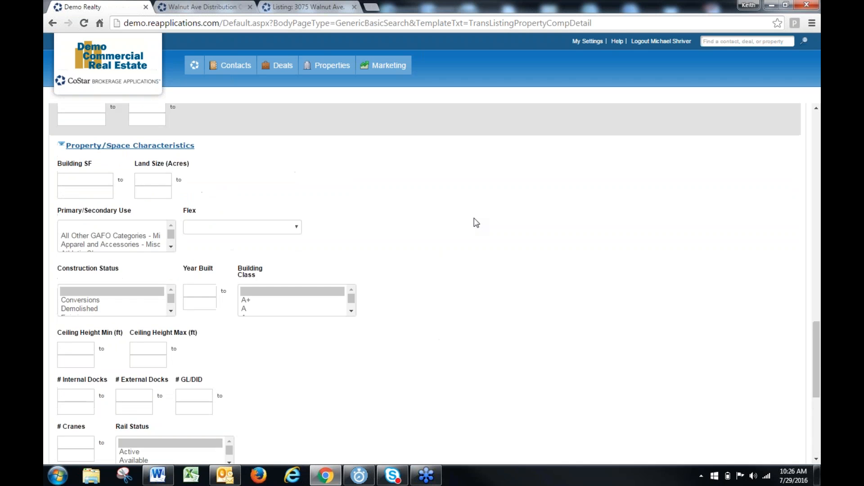
scroll(476, 222, up, 9)
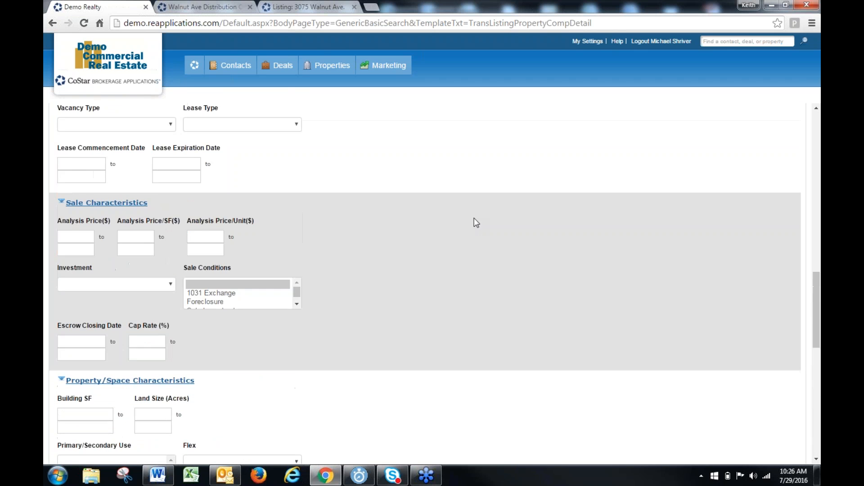
scroll(475, 223, up, 6)
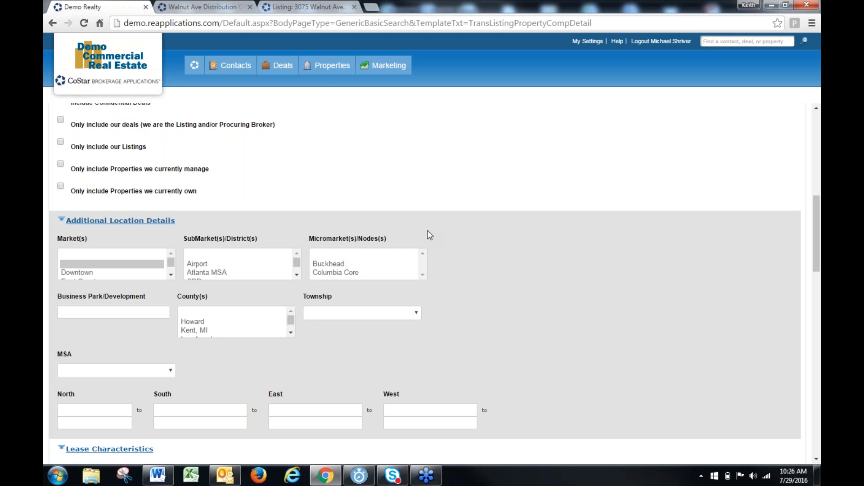
scroll(428, 235, up, 7)
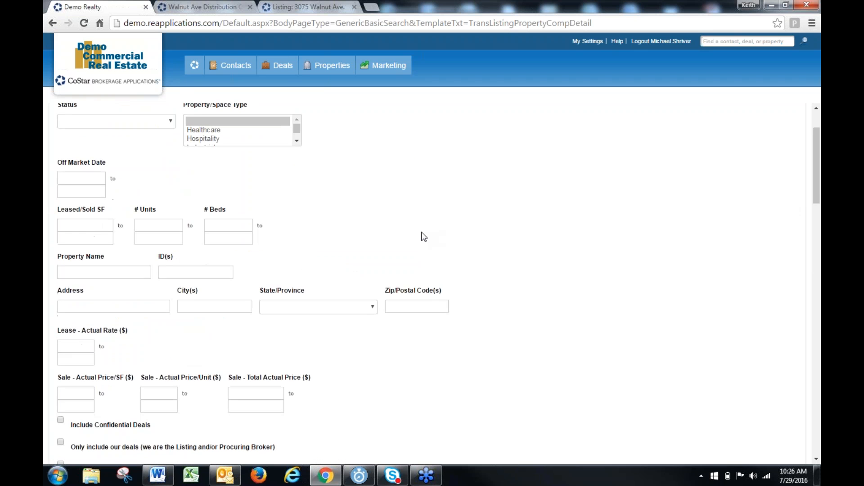
scroll(225, 279, up, 2)
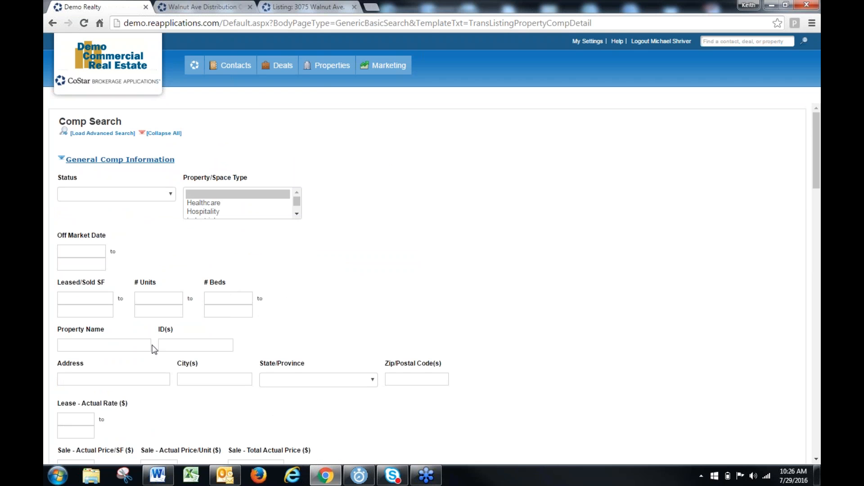
Search the comps for the ID "conf"
click(177, 344)
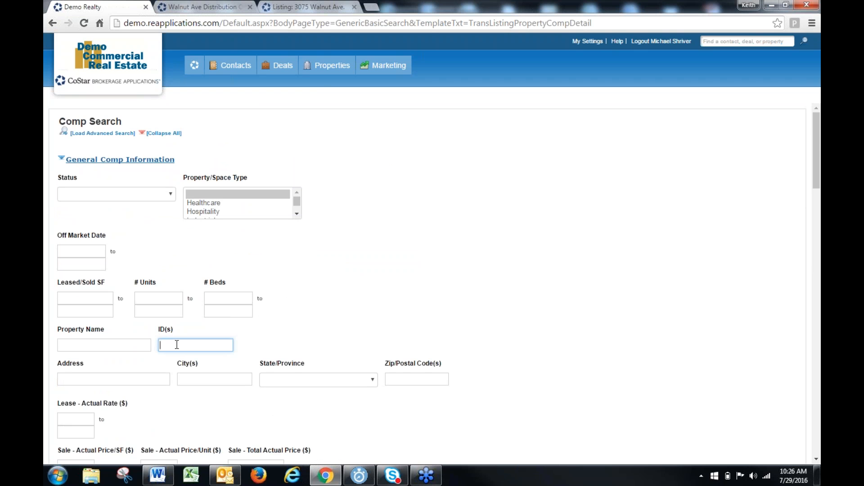
text(conf)
key(Return)
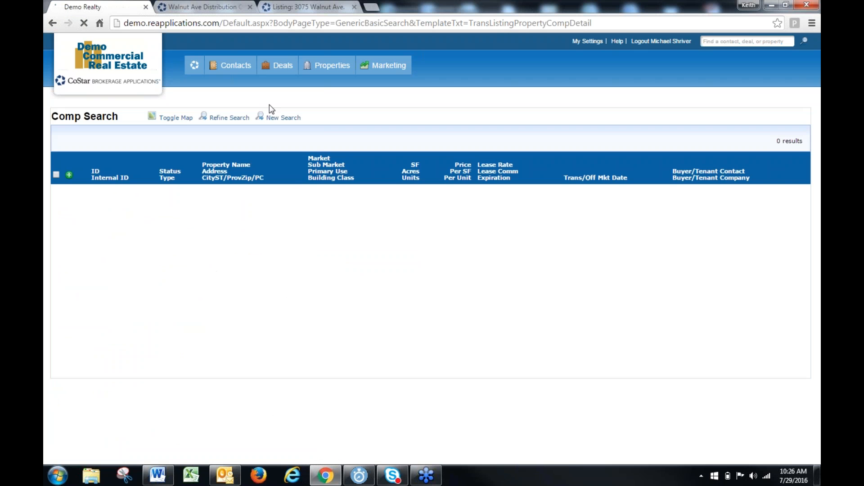
Return to the home page and close the Walnut Ave Distribution Center and 3075 Walnut Ave listing browser tabs
click(192, 74)
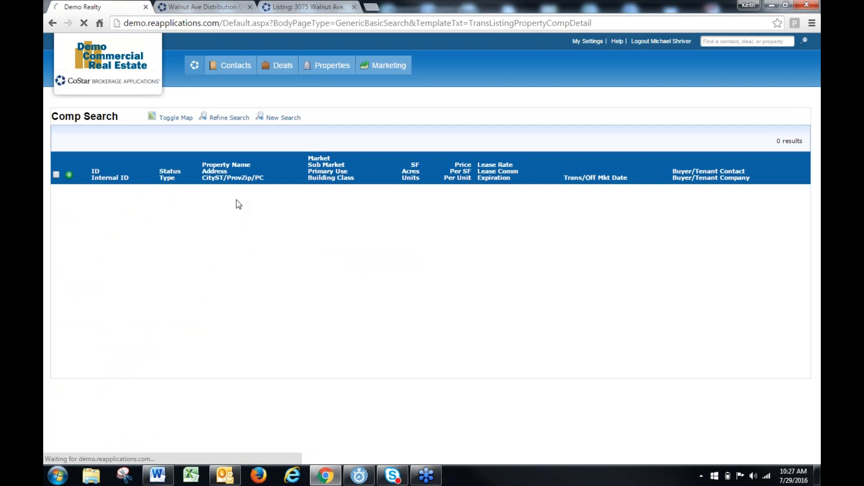
click(245, 8)
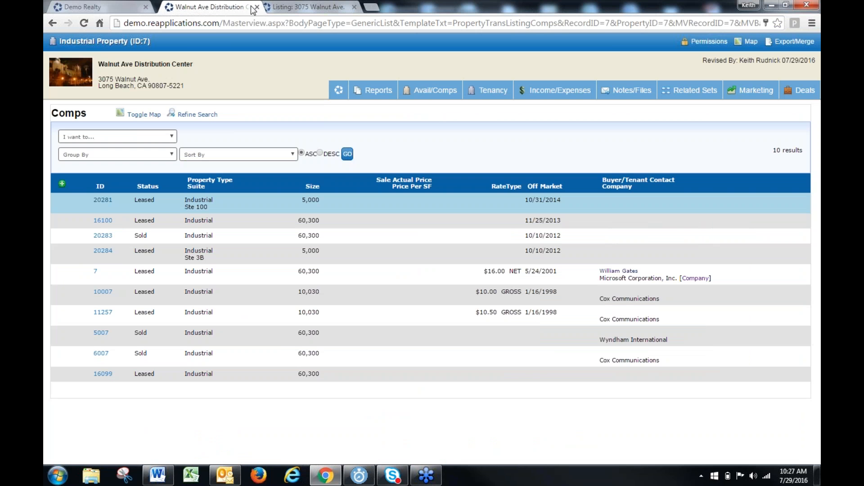
click(251, 9)
click(251, 8)
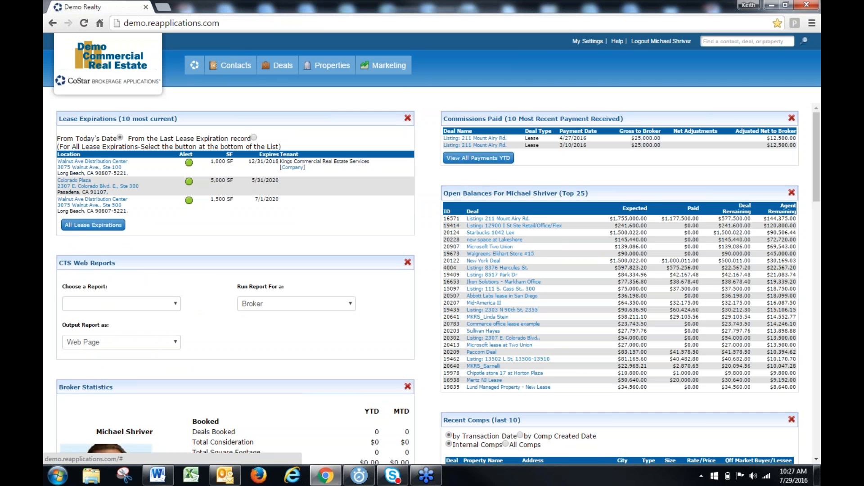
Review the lease expiration and lease options entries in the CTS Web Reports list without choosing one
mouse_move(330, 68)
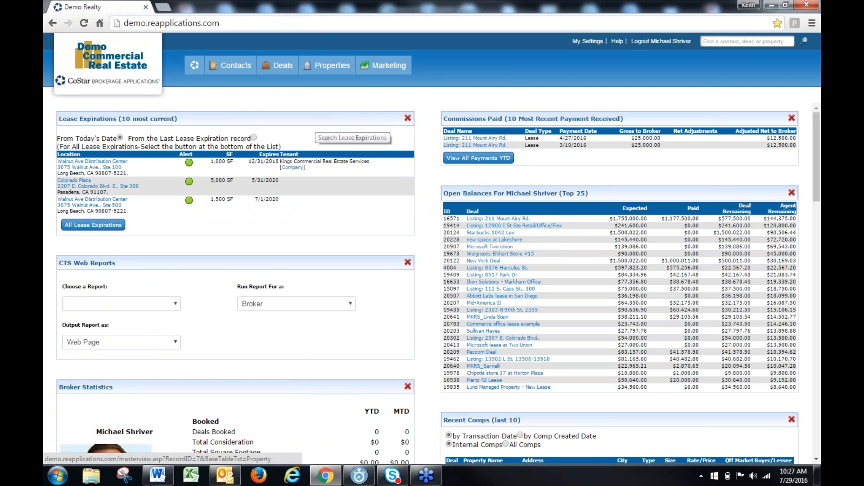
click(137, 304)
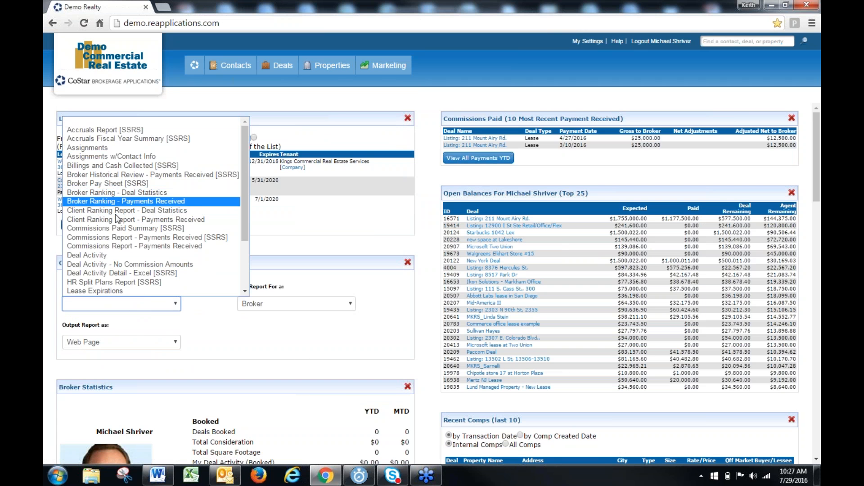
scroll(133, 203, down, 3)
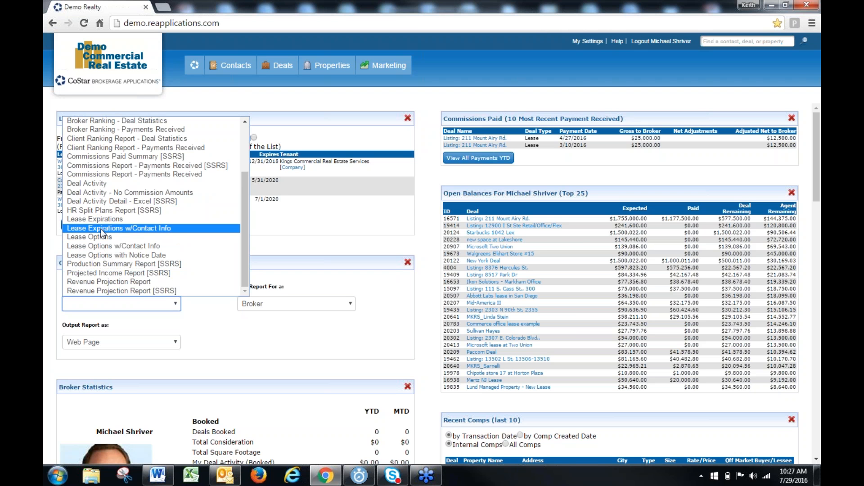
click(310, 224)
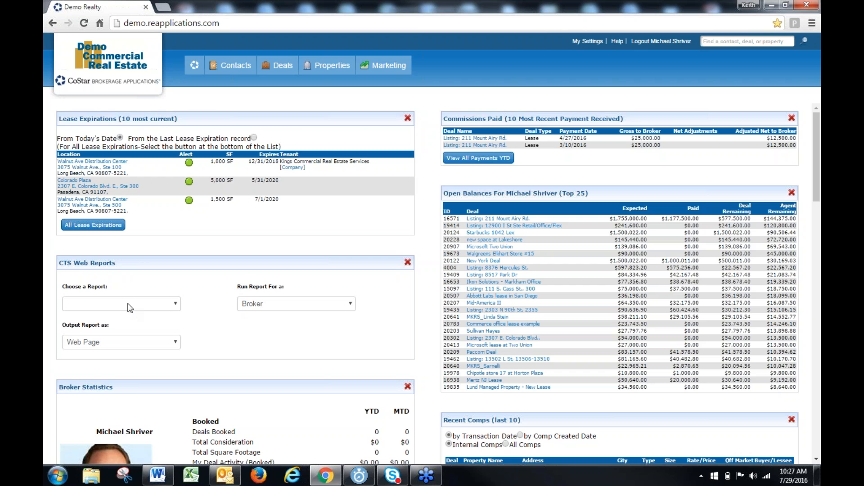
Open all lease expirations from the home page and look through the first page of properties
click(93, 225)
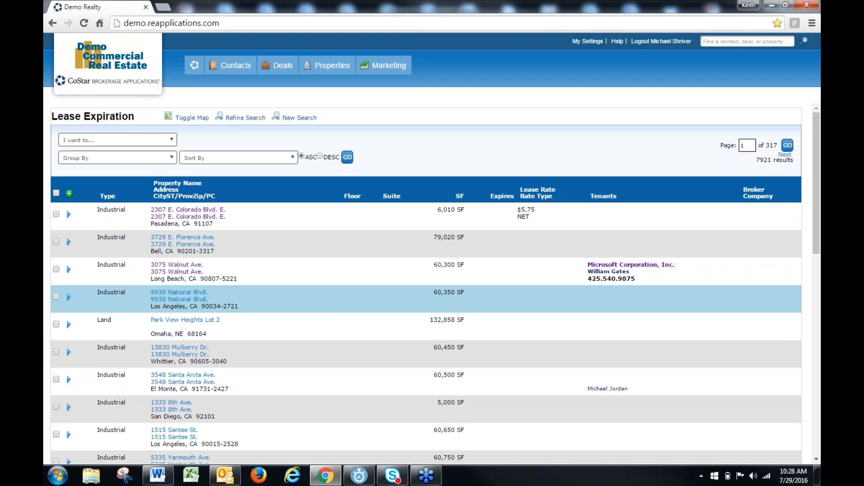
scroll(426, 284, down, 8)
scroll(426, 283, down, 4)
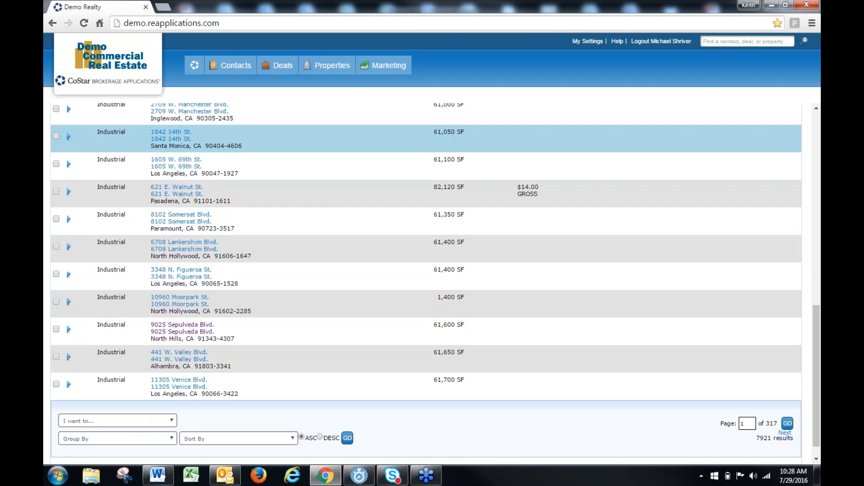
scroll(234, 307, down, 1)
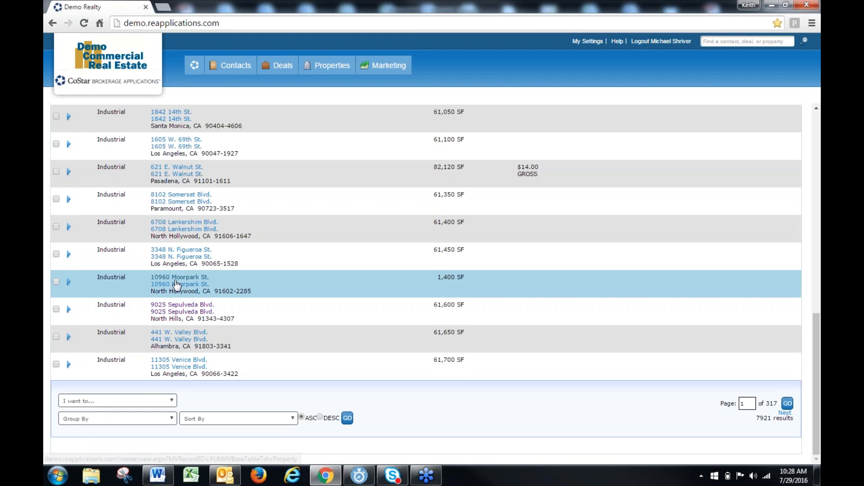
click(176, 285)
mouse_move(488, 83)
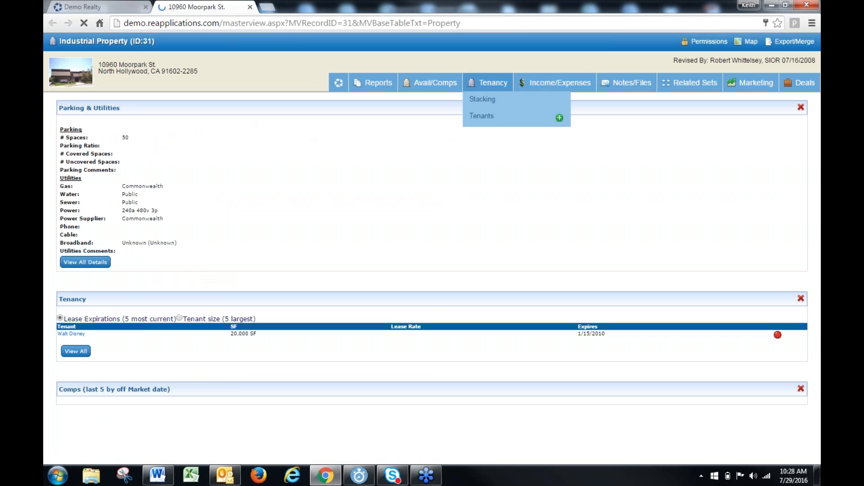
click(482, 118)
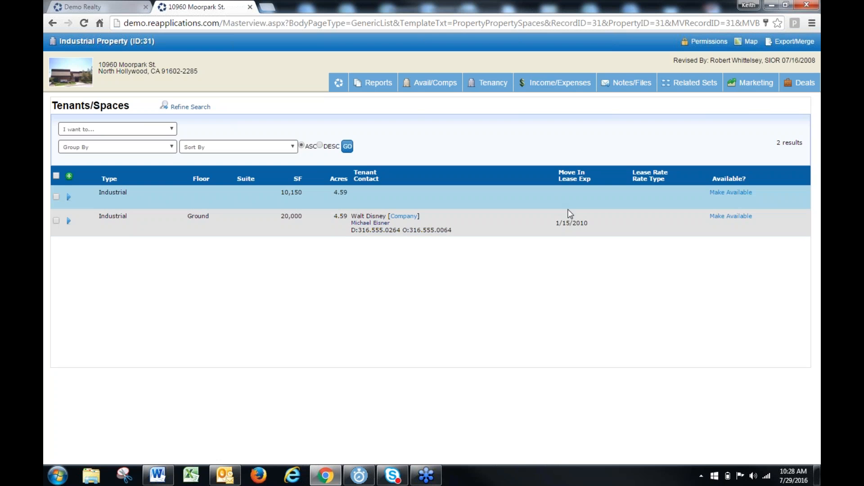
drag(606, 222, 527, 232)
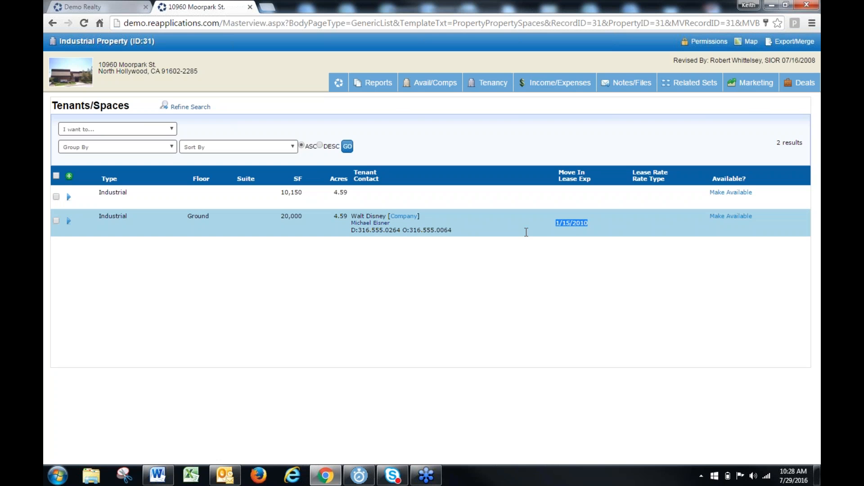
click(573, 235)
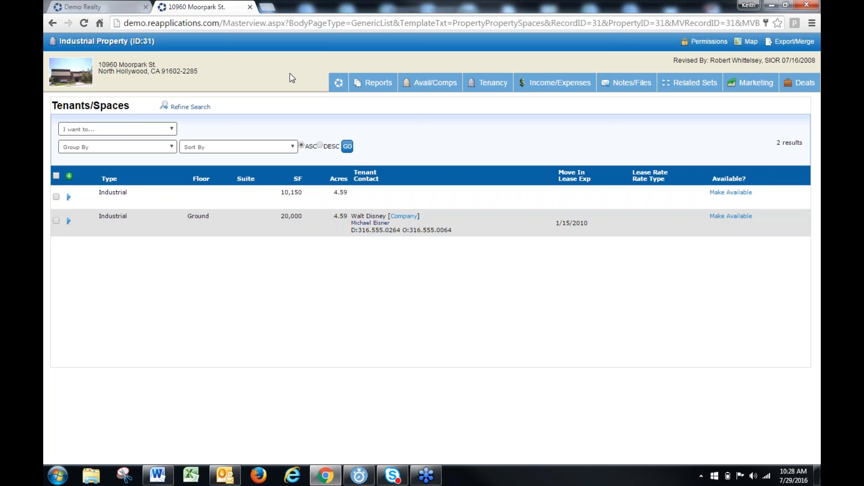
click(334, 89)
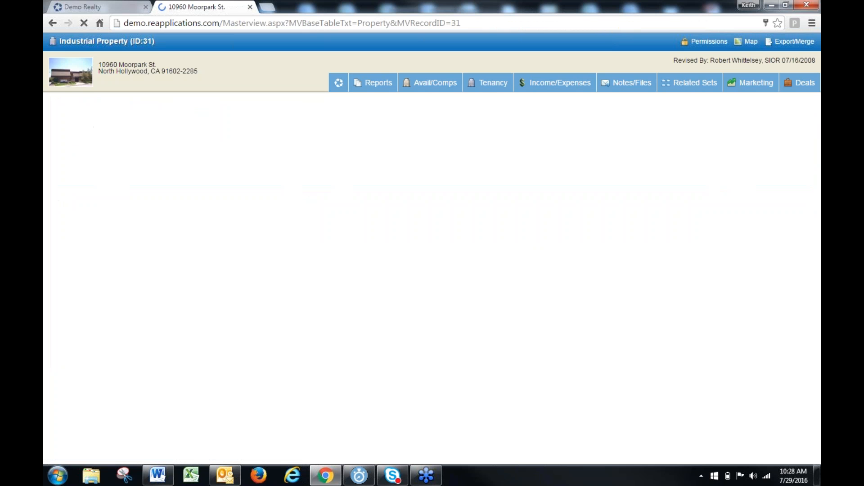
click(250, 7)
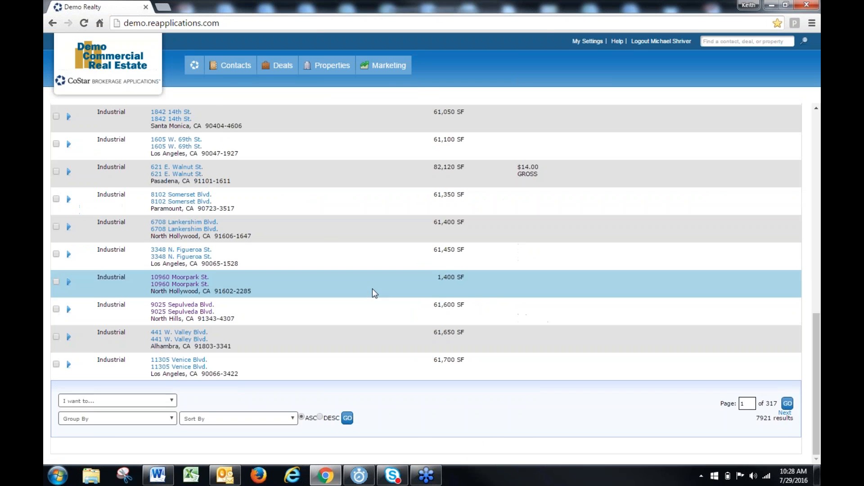
Look through the lease expiration results and open the tenants list of the 2429 W. Manchester Blvd. property
scroll(295, 230, up, 15)
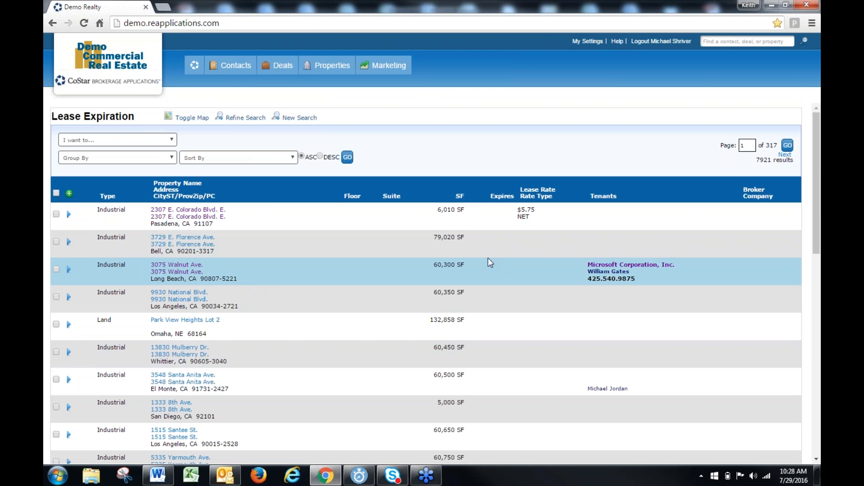
scroll(491, 263, down, 3)
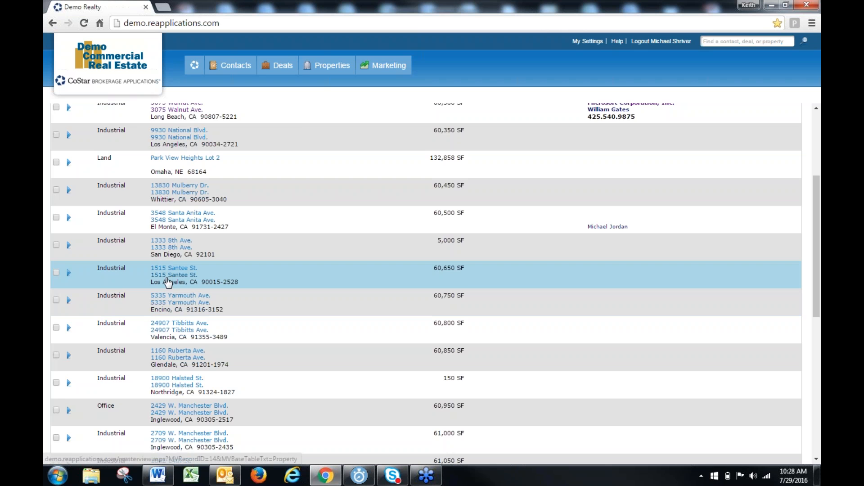
scroll(234, 273, up, 3)
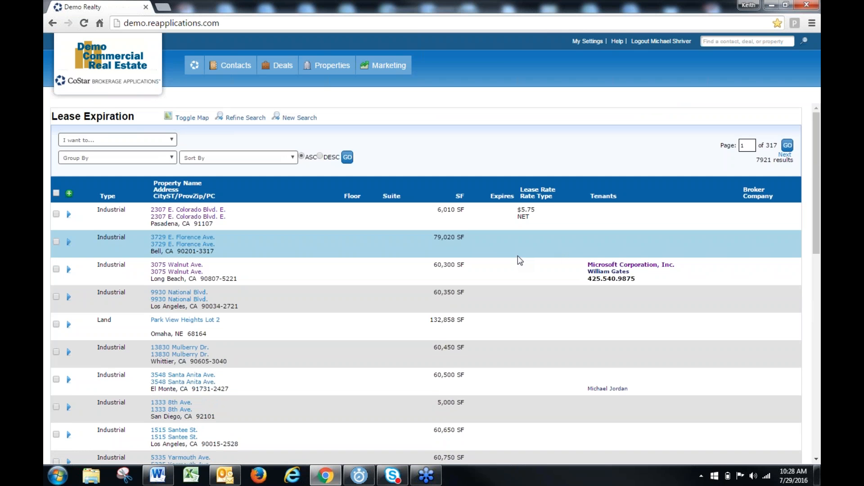
scroll(518, 257, down, 4)
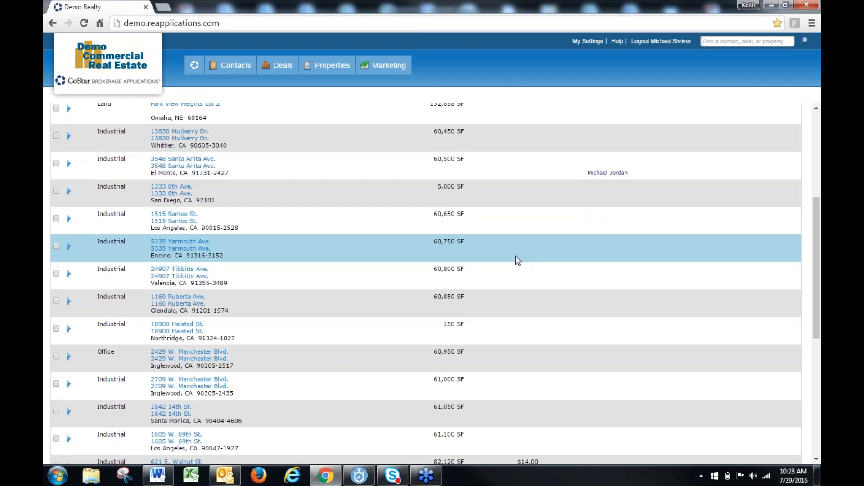
scroll(515, 256, down, 1)
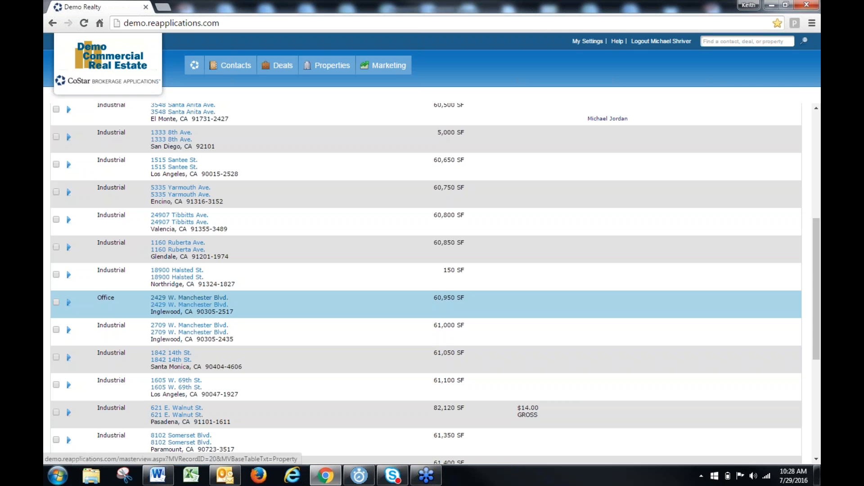
click(189, 297)
mouse_move(491, 97)
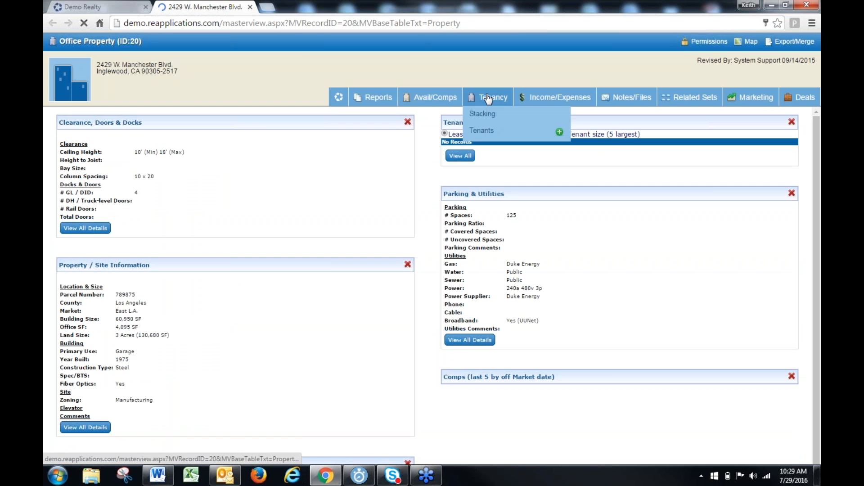
click(481, 134)
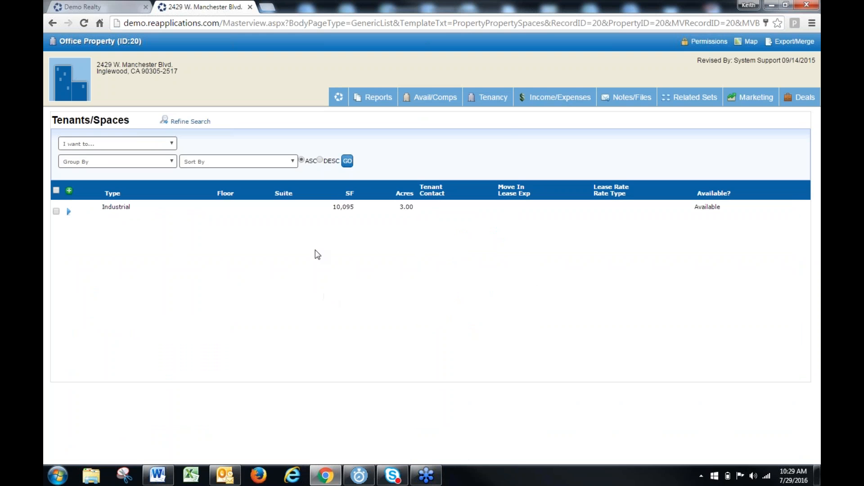
mouse_move(434, 97)
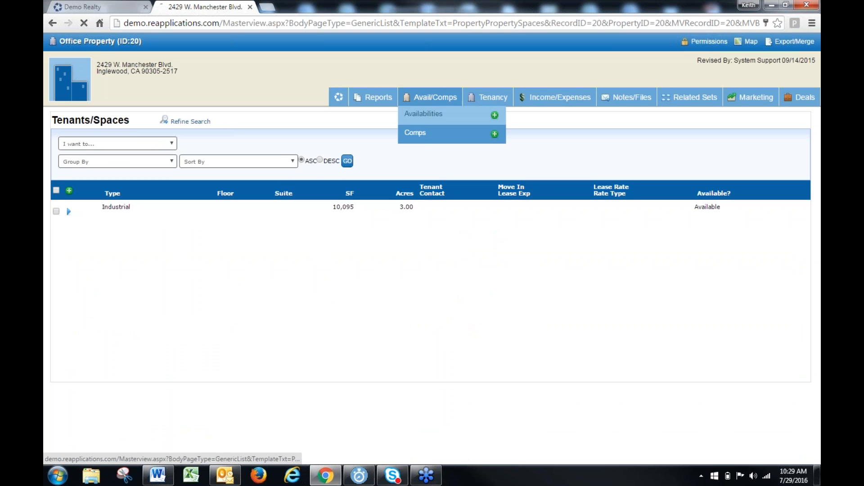
click(416, 134)
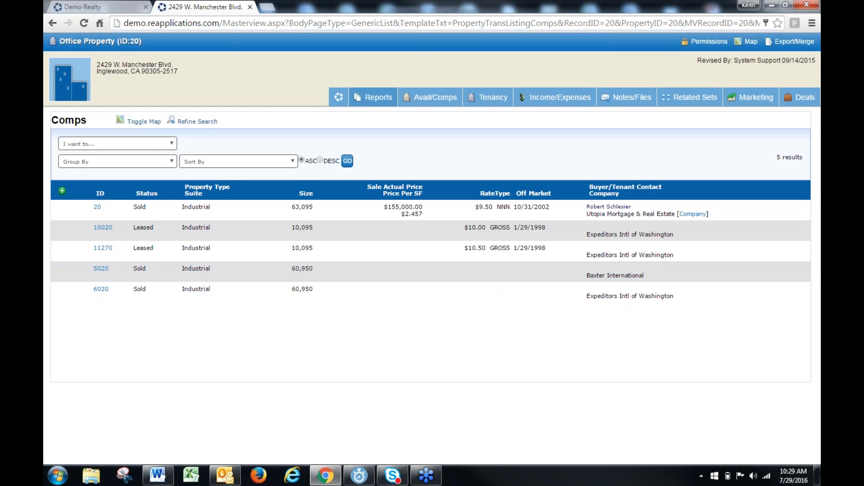
click(250, 7)
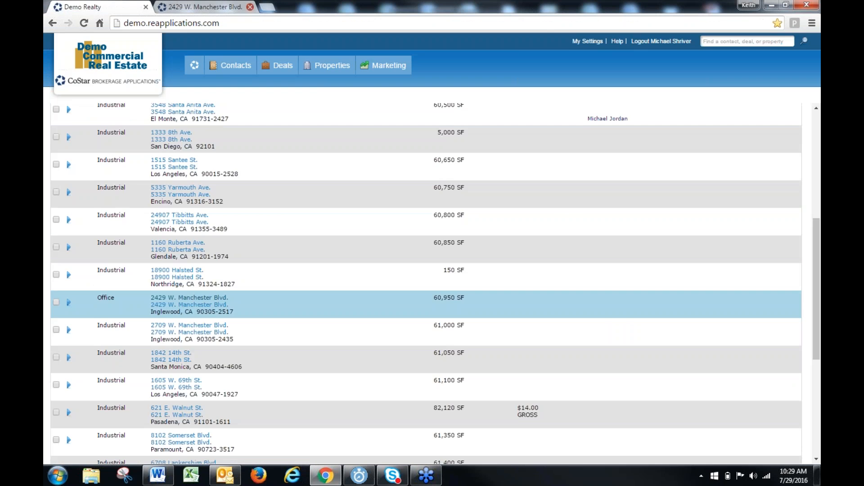
Search all property tenants without criteria, using the Standard result template, and look through the first results
mouse_move(329, 68)
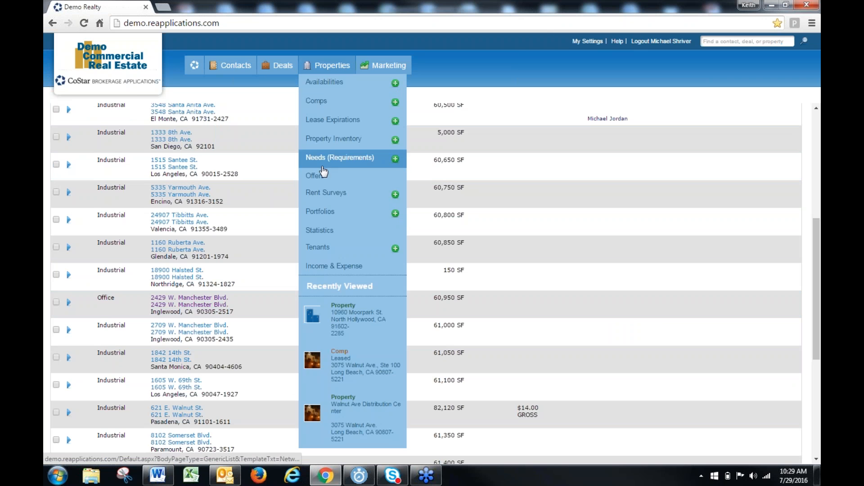
click(316, 251)
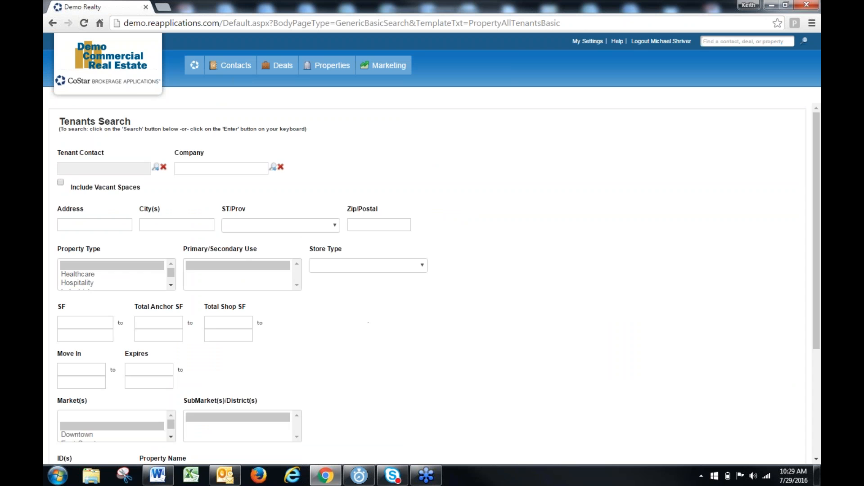
scroll(372, 336, down, 5)
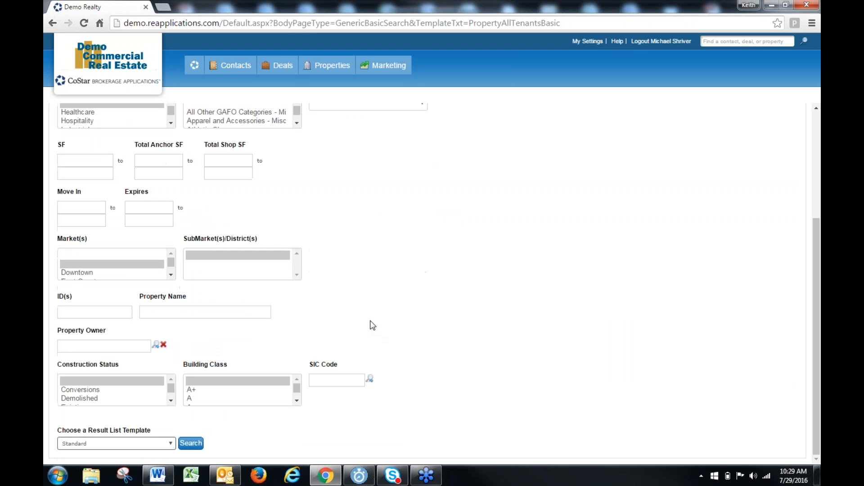
click(191, 443)
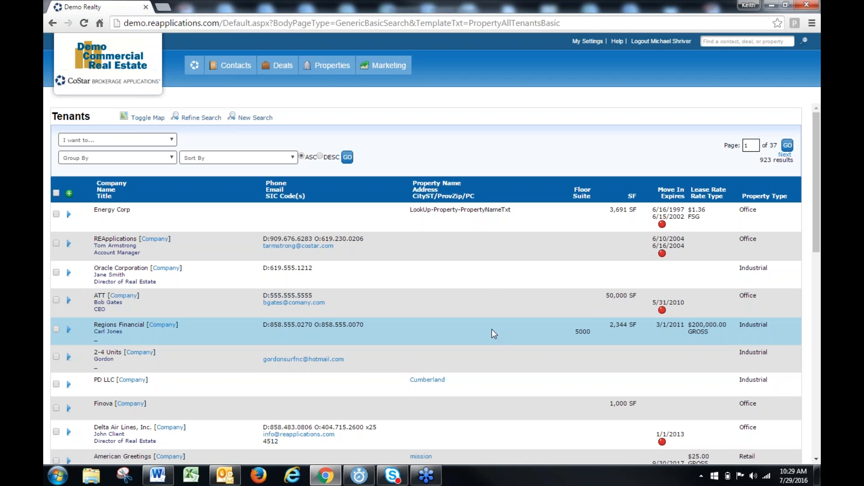
scroll(491, 328, down, 1)
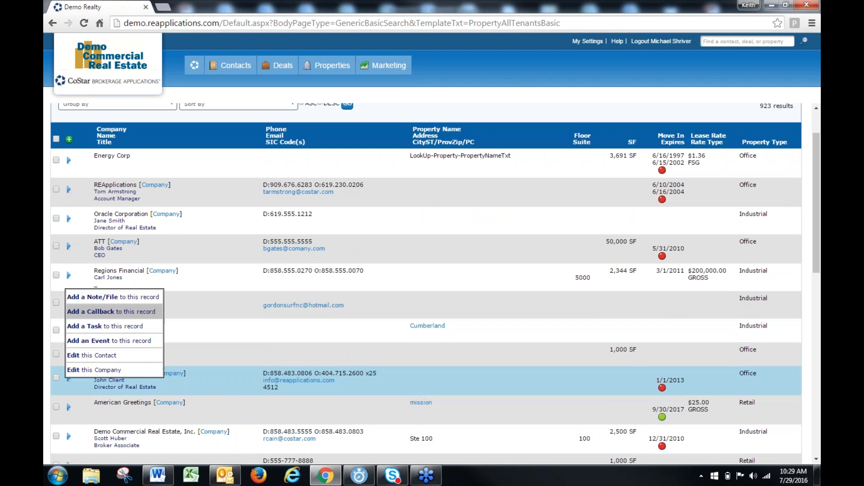
scroll(275, 315, up, 1)
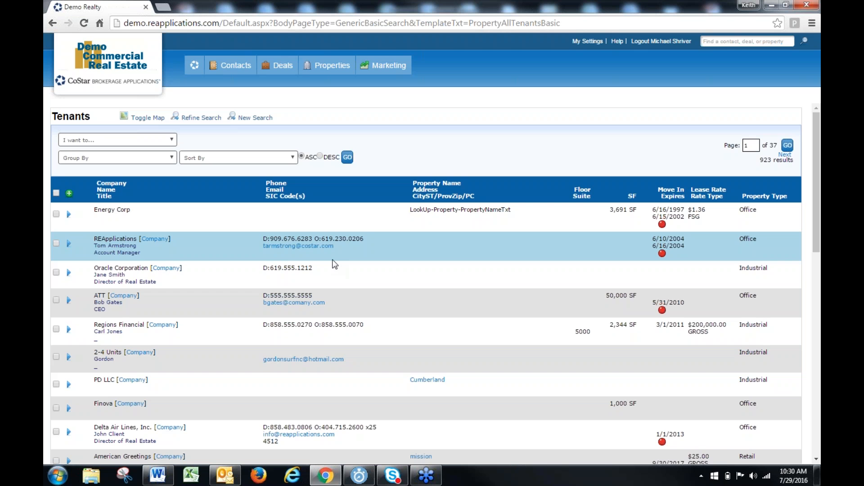
Start an email to the REApplications tenant contact from the results and discard the draft without saving
click(304, 247)
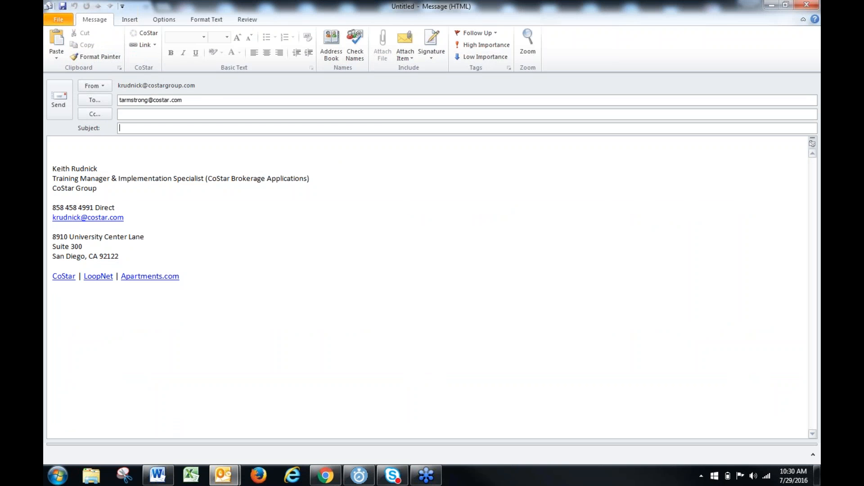
click(806, 4)
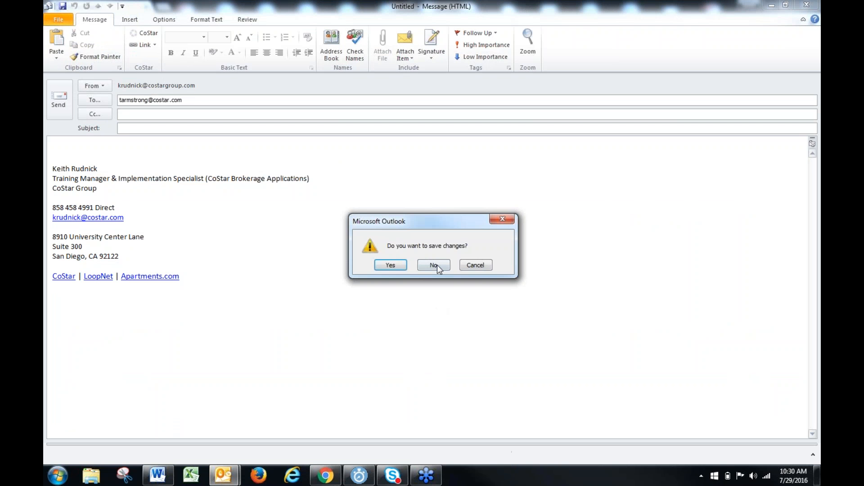
click(435, 265)
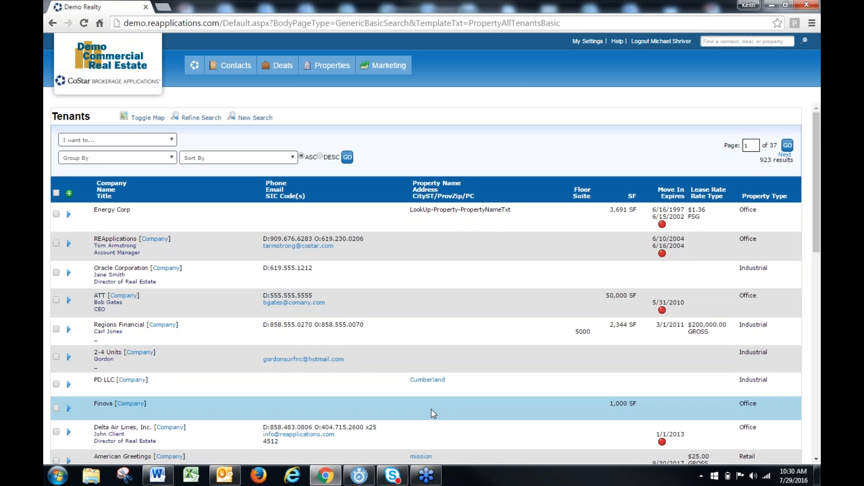
Return to the home page and choose the Lease Expirations w/Contact Info report in CTS Web Reports
click(195, 65)
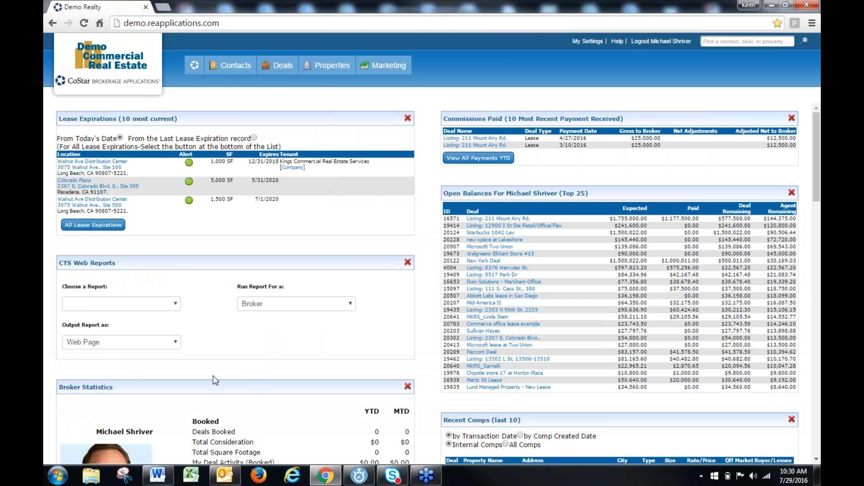
scroll(213, 376, down, 1)
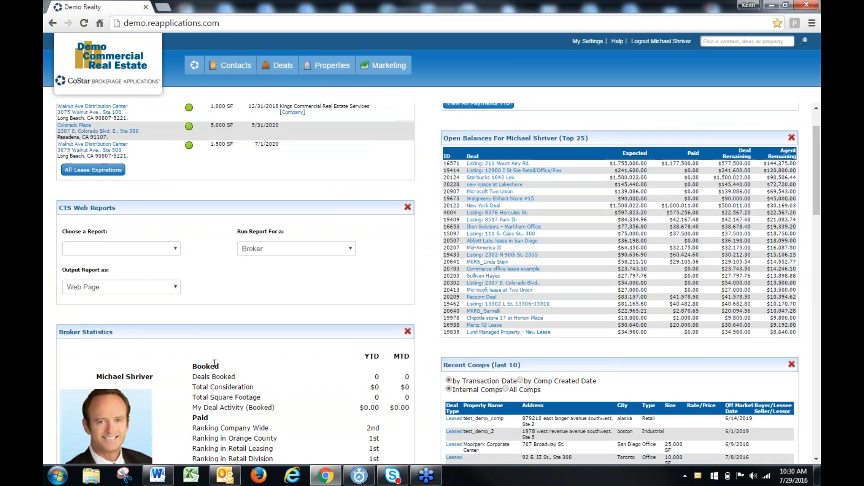
scroll(214, 364, down, 1)
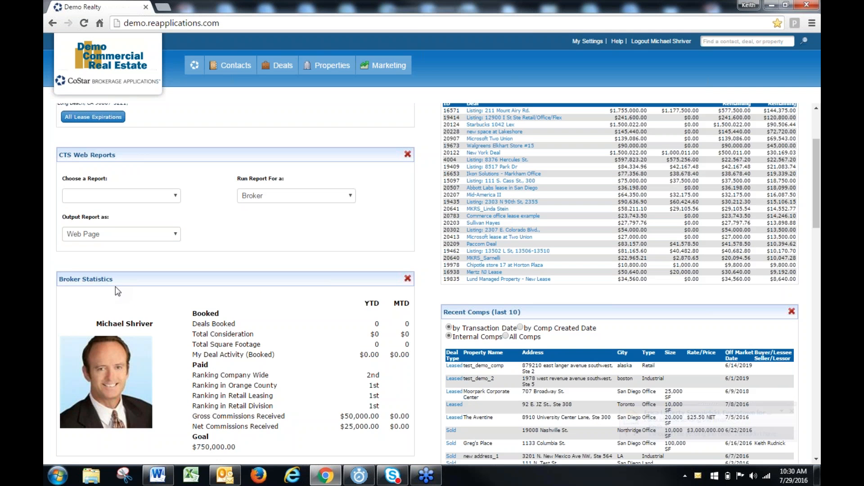
click(176, 198)
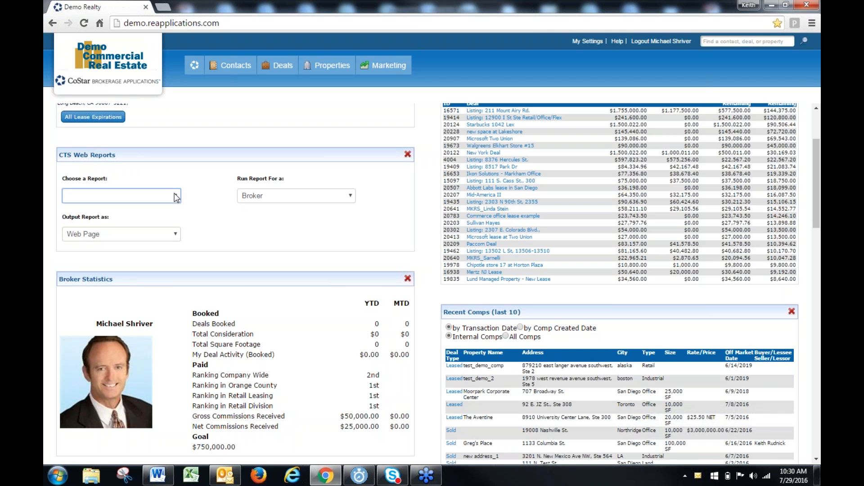
scroll(159, 256, down, 2)
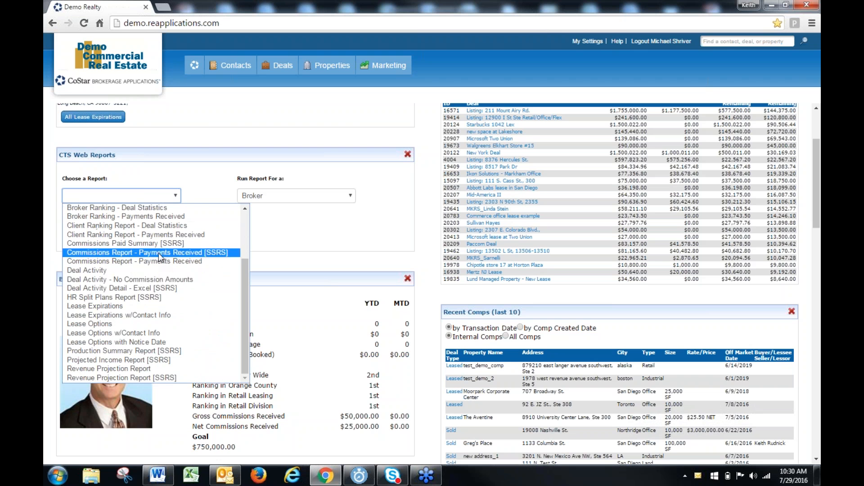
click(146, 316)
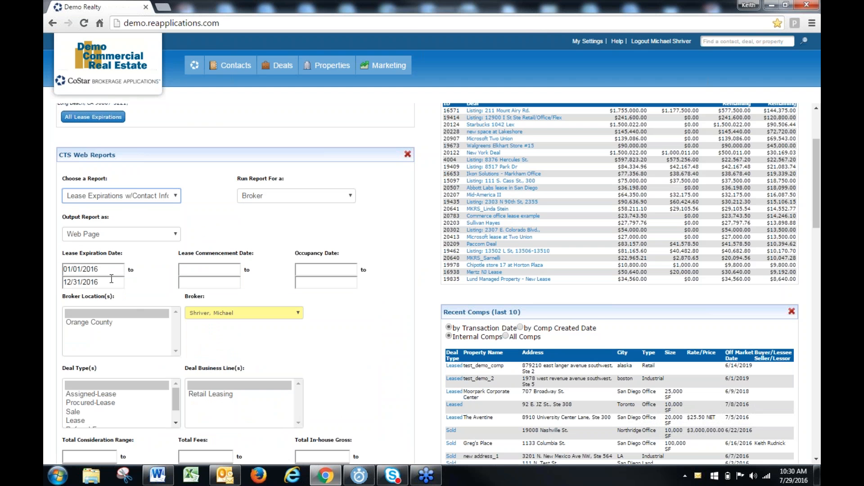
Clear the report's lease expiration end date, run the report as a web page, and close its browser tab after viewing
click(93, 283)
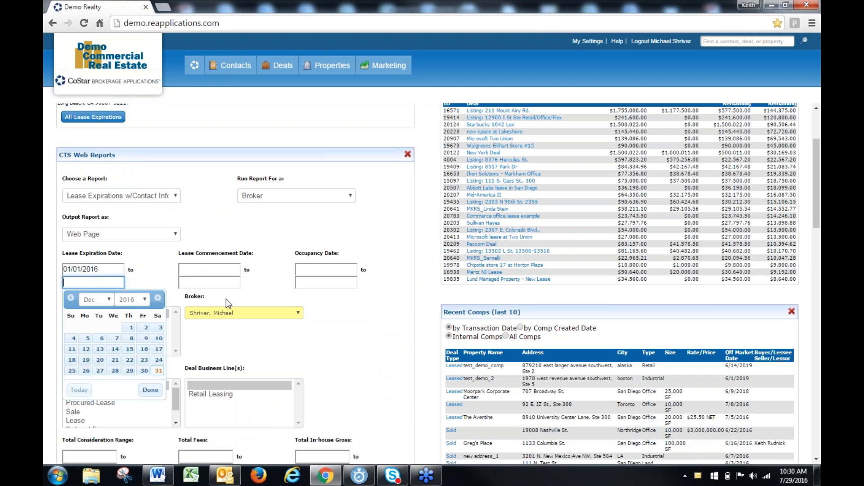
click(303, 326)
scroll(279, 347, down, 3)
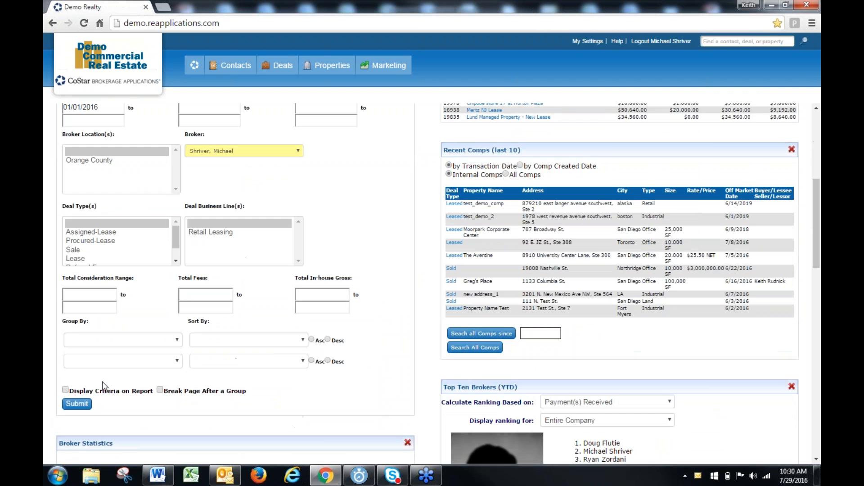
click(77, 403)
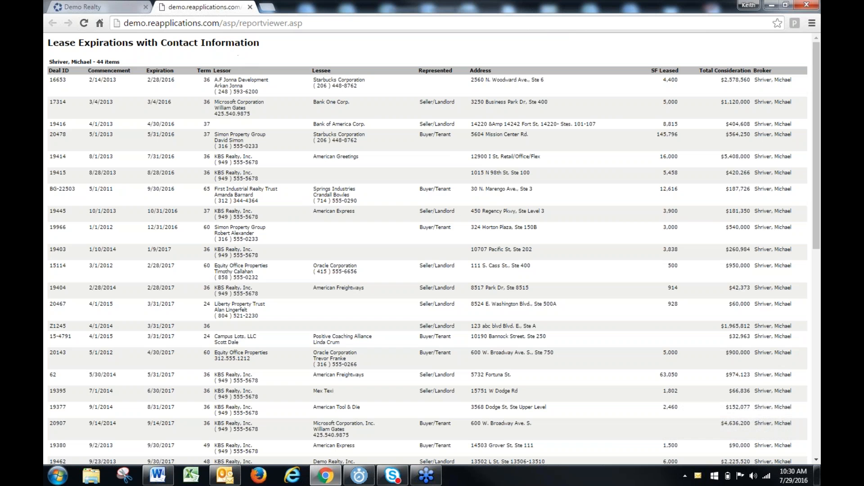
click(250, 8)
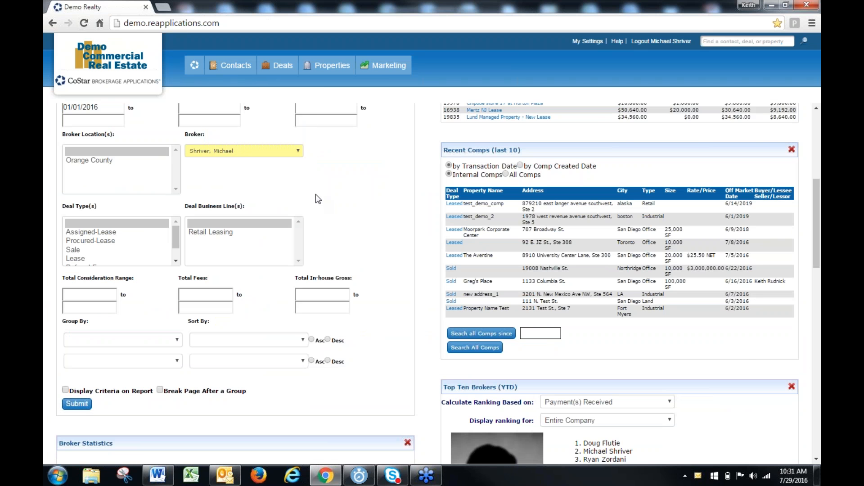
scroll(225, 213, up, 2)
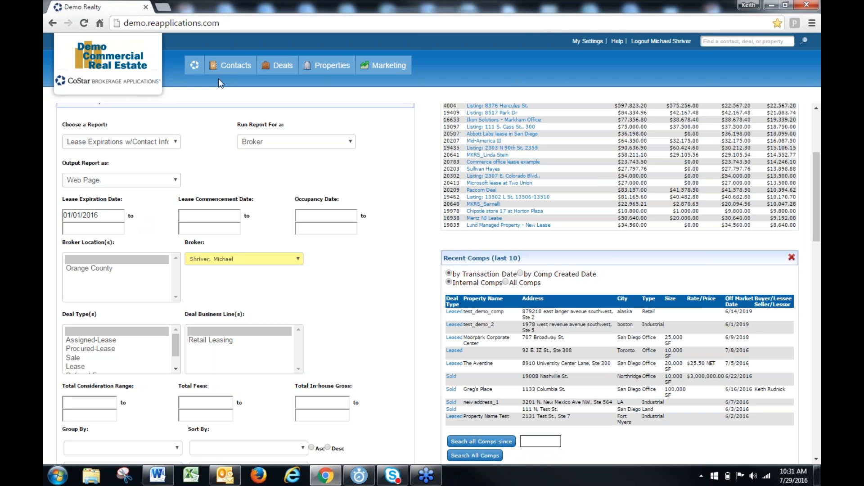
mouse_move(335, 68)
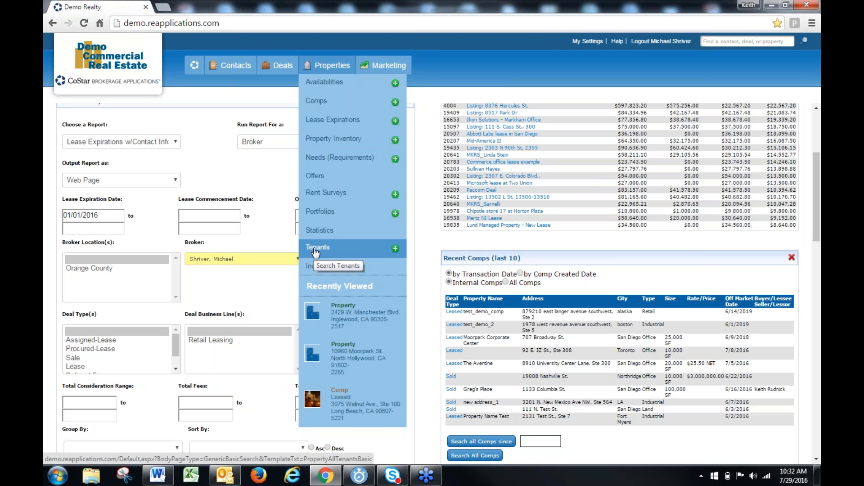
scroll(261, 224, up, 3)
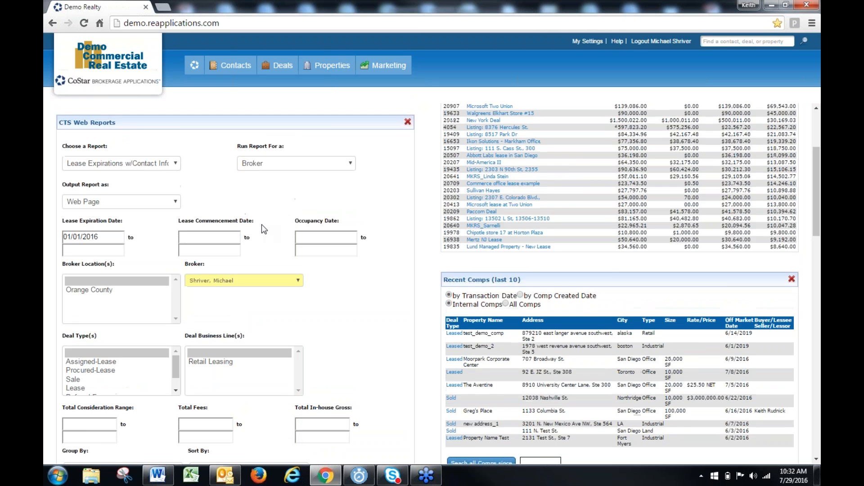
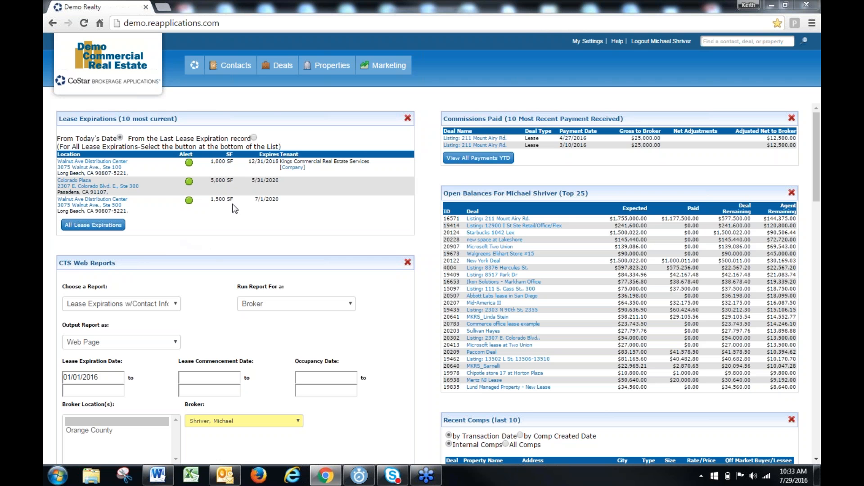
Open the list of all lease expirations from the home page and review the actions available for its records
click(110, 225)
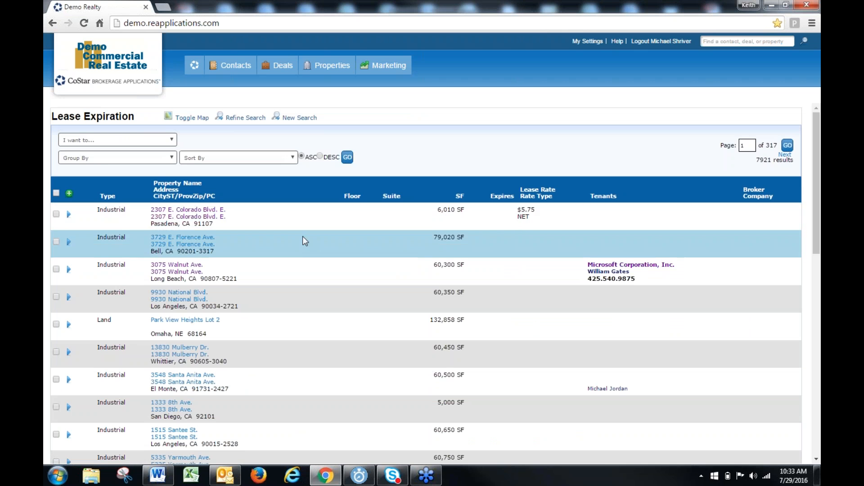
click(139, 143)
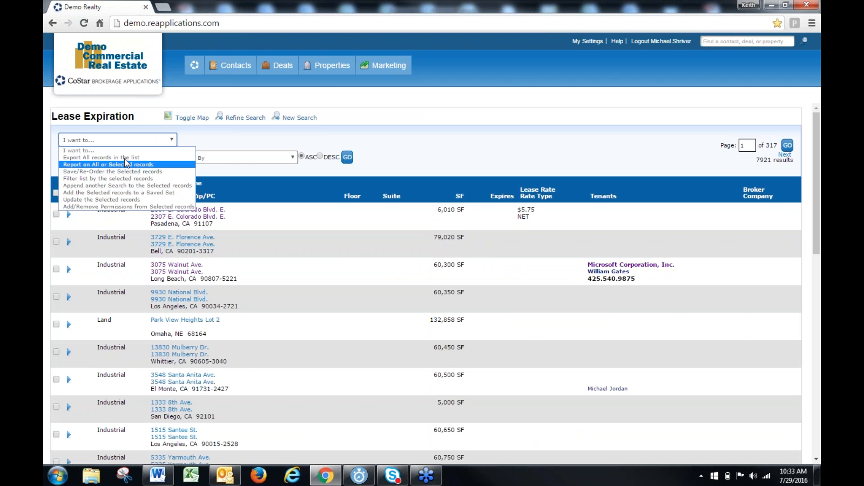
click(287, 249)
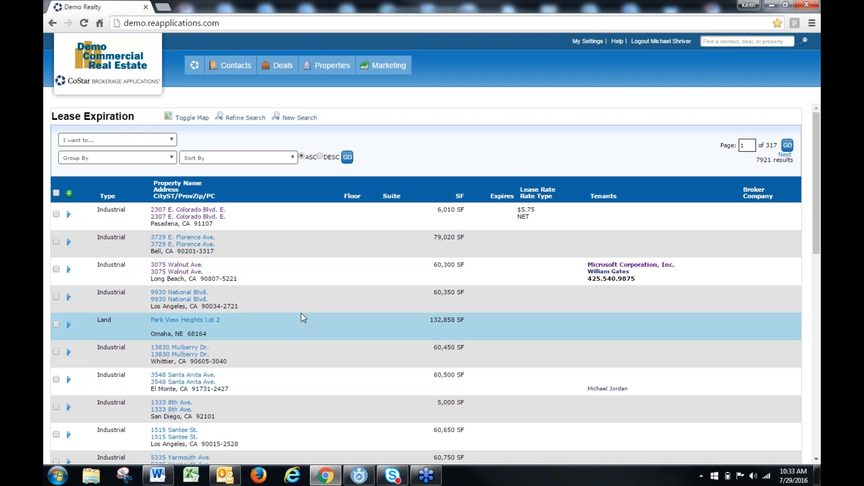
click(149, 143)
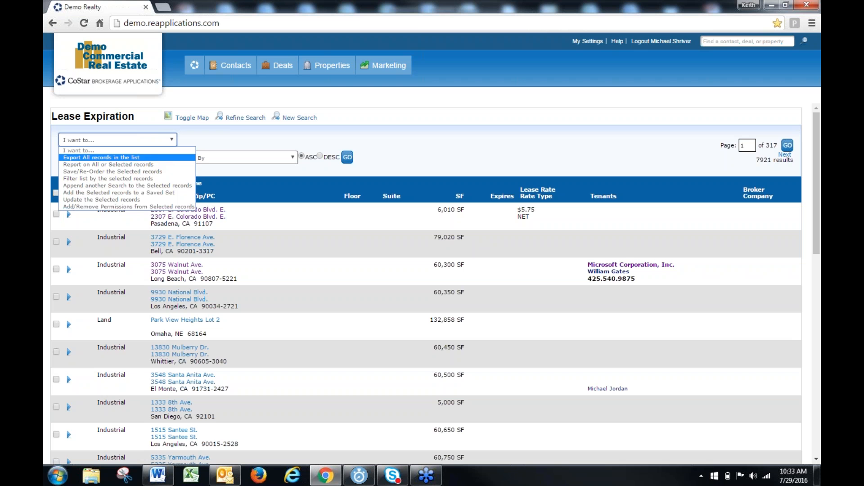
click(302, 248)
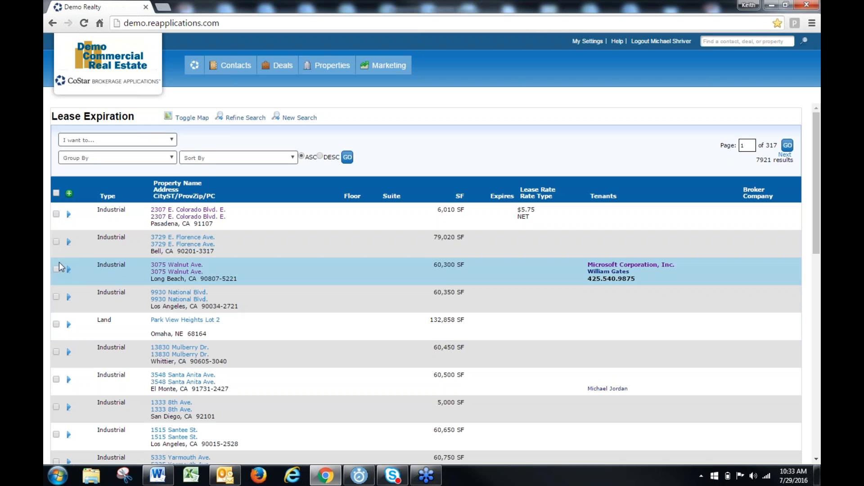
Select the first, second, fourth, fifth and sixth lease expirations and filter the list by the selected records
click(56, 214)
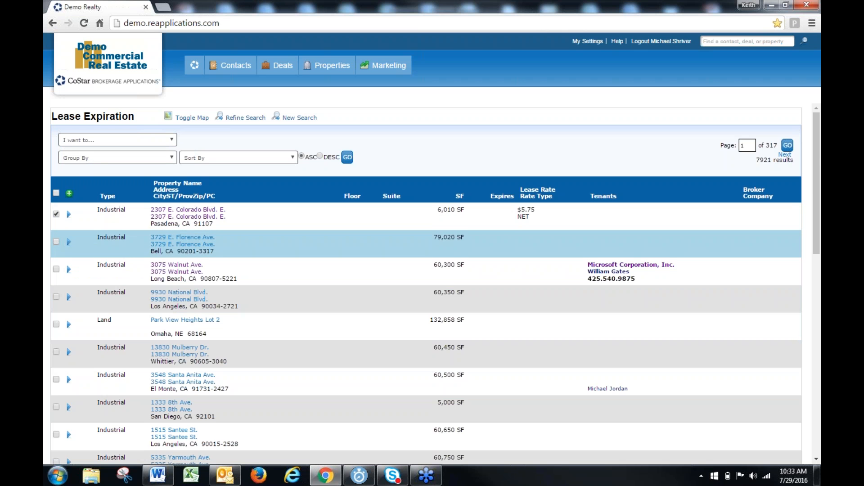
click(57, 242)
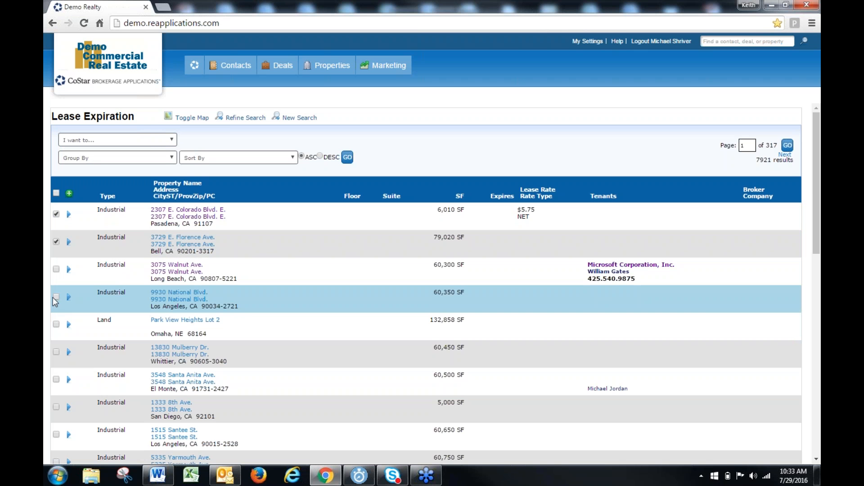
click(56, 296)
click(57, 324)
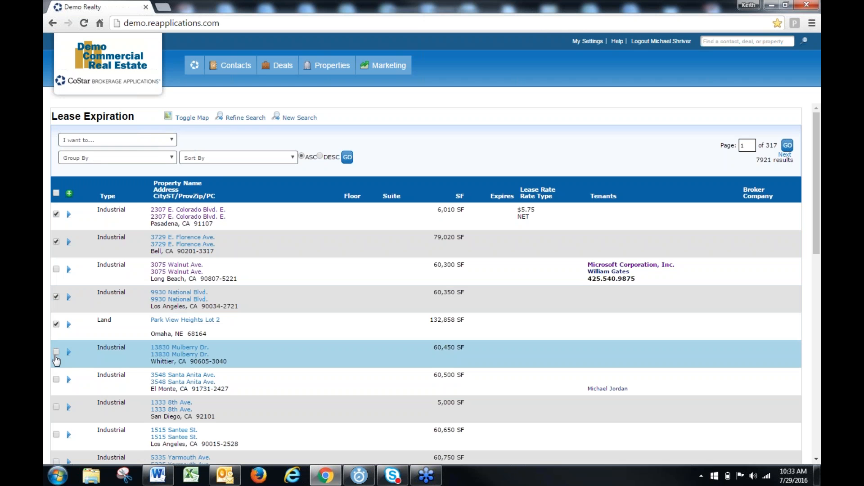
click(57, 353)
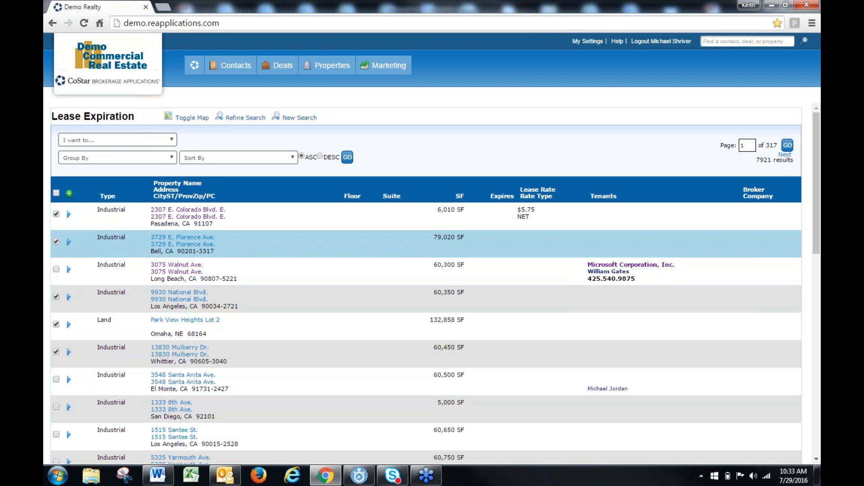
click(135, 142)
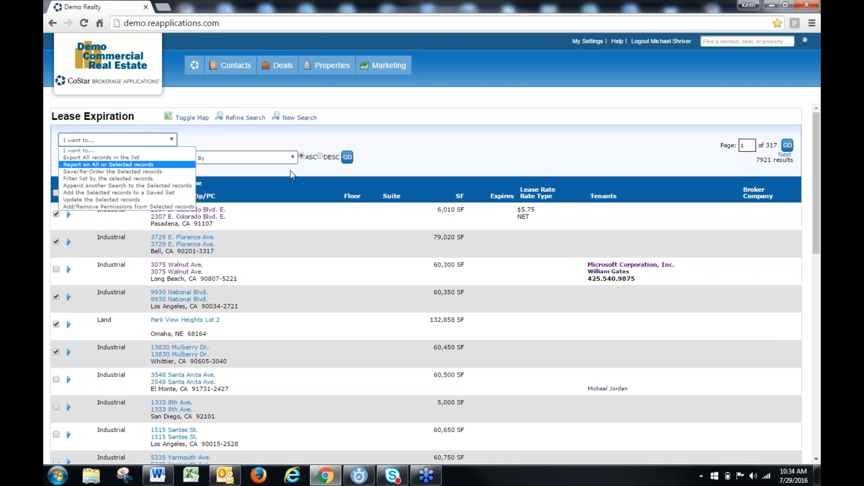
click(285, 185)
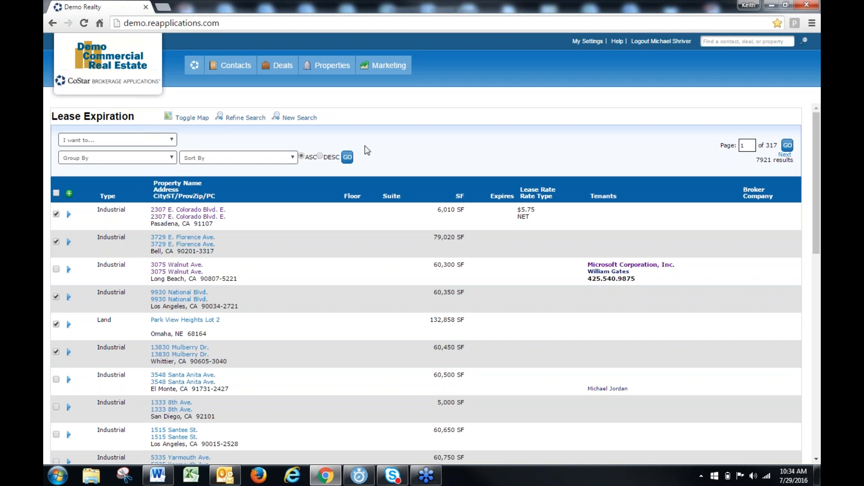
click(230, 119)
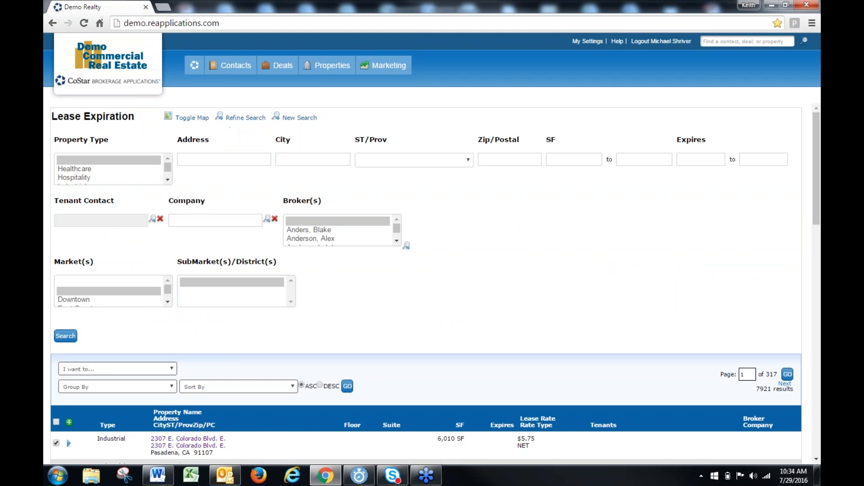
click(245, 118)
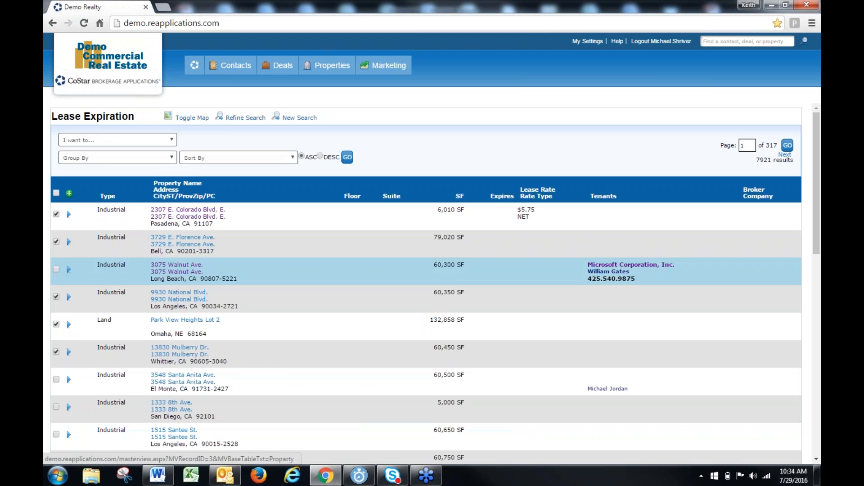
click(138, 140)
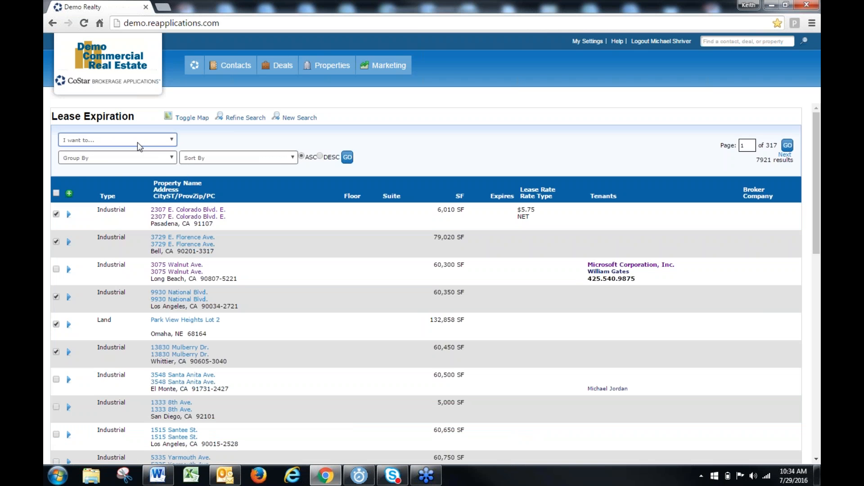
click(109, 180)
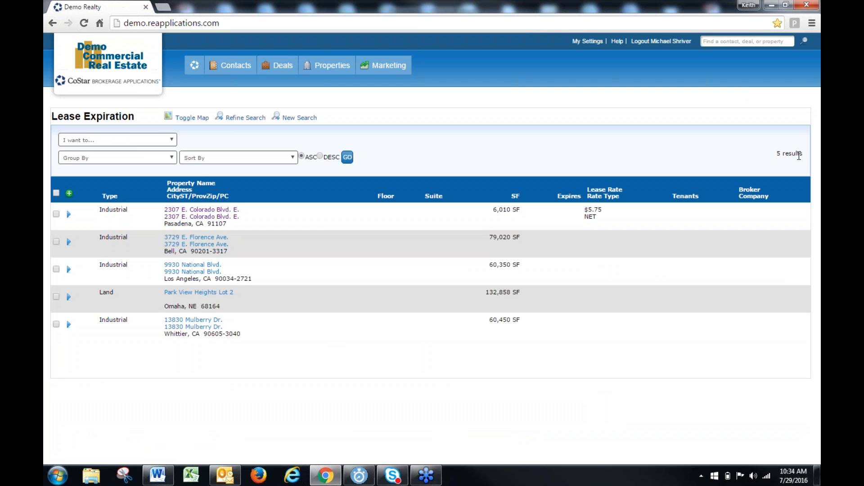
drag(775, 154, 808, 154)
click(808, 154)
Export all records in the filtered list with the Lease Expiration [Excel] template and open the downloaded CSV file
click(106, 143)
click(122, 157)
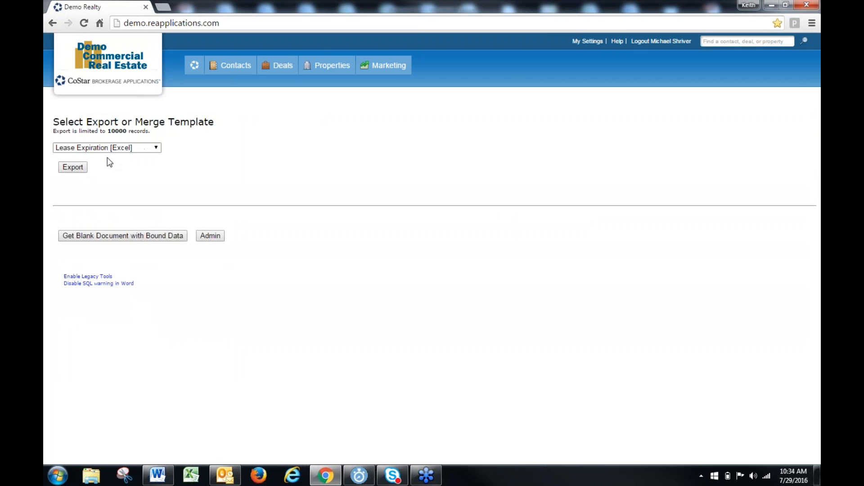
click(75, 167)
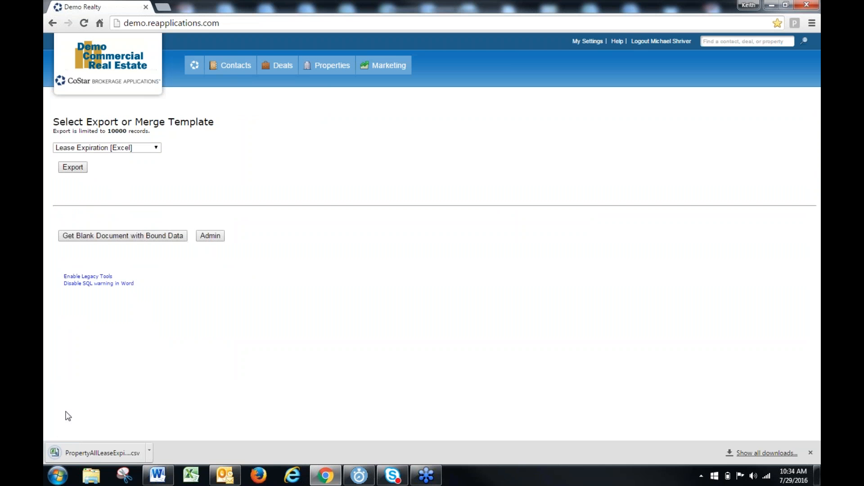
click(89, 453)
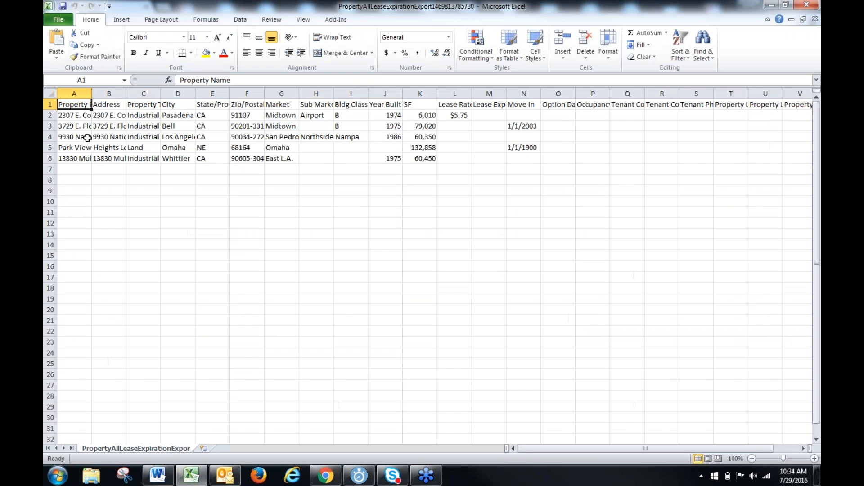
Auto-fit all column widths to their contents and format the header row with a yellow fill and bold text
click(50, 93)
double_click(92, 94)
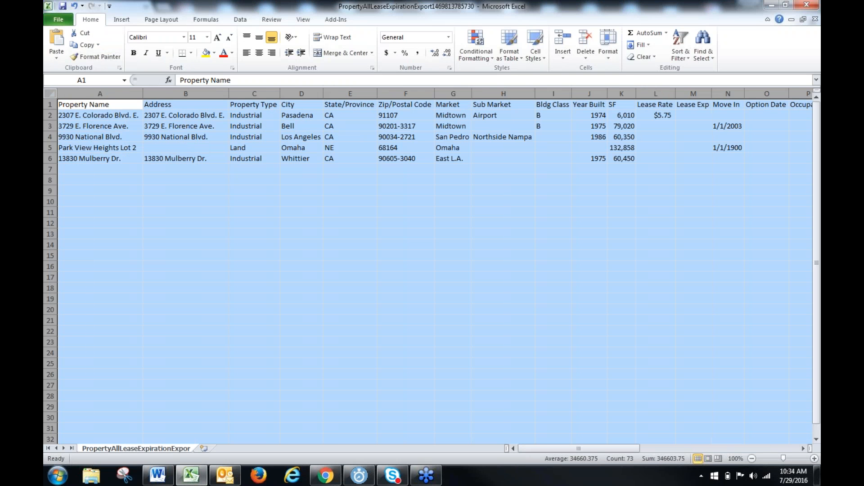
click(50, 104)
click(206, 53)
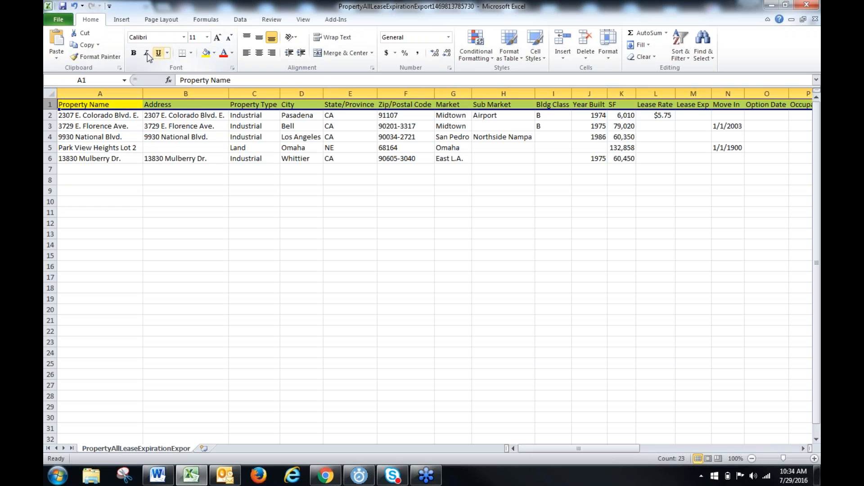
click(134, 52)
click(100, 180)
Examine the exported column headings in row 1 from Property Name through the tenant and listing broker fields
click(134, 104)
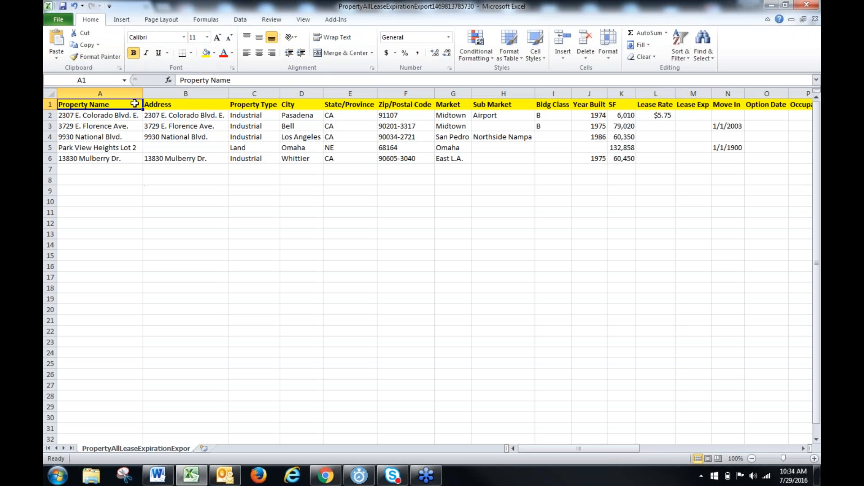
key(Right)
key(Right)
key(Right)
key(Right)
key(Right)
key(Right)
key(Right)
key(Right)
key(Right)
key(Right)
key(Right)
key(Right)
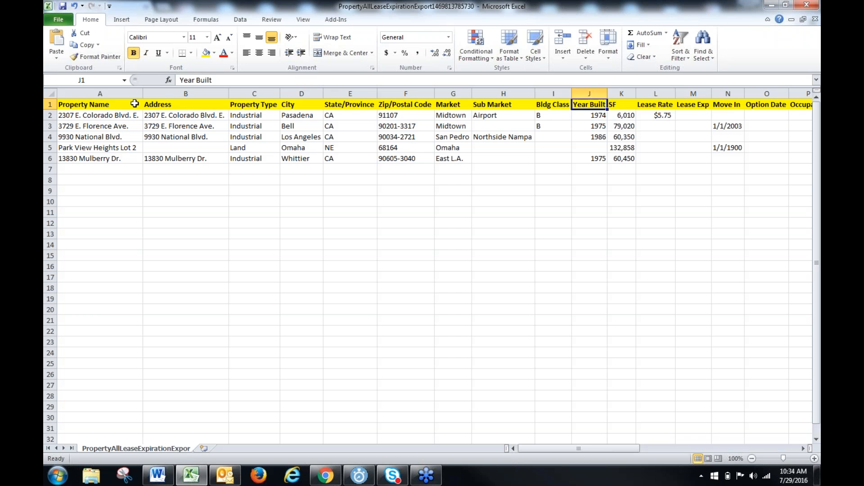
key(Right)
key(Right)
key(Right)
key(Right)
key(Right)
key(Right)
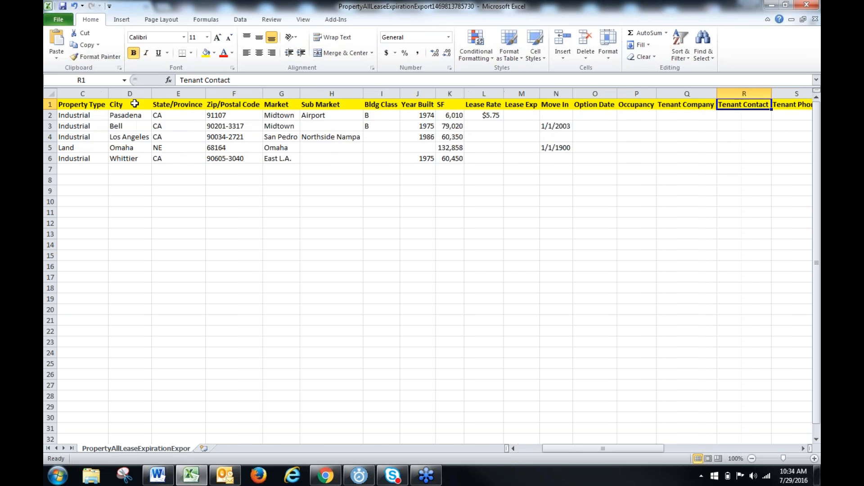
key(Left)
key(Left)
key(Left)
key(Left)
key(Left)
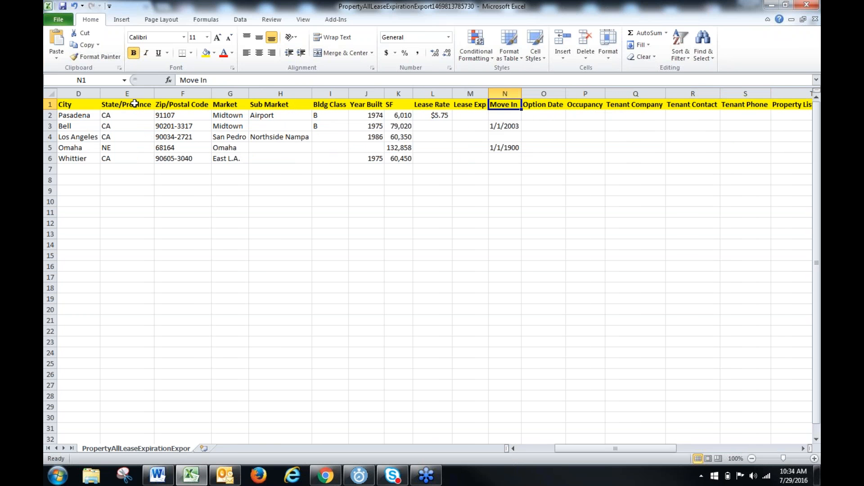
key(Right)
key(Right)
key(Right)
key(Right)
key(Right)
key(Right)
key(Right)
key(Right)
key(Right)
key(Right)
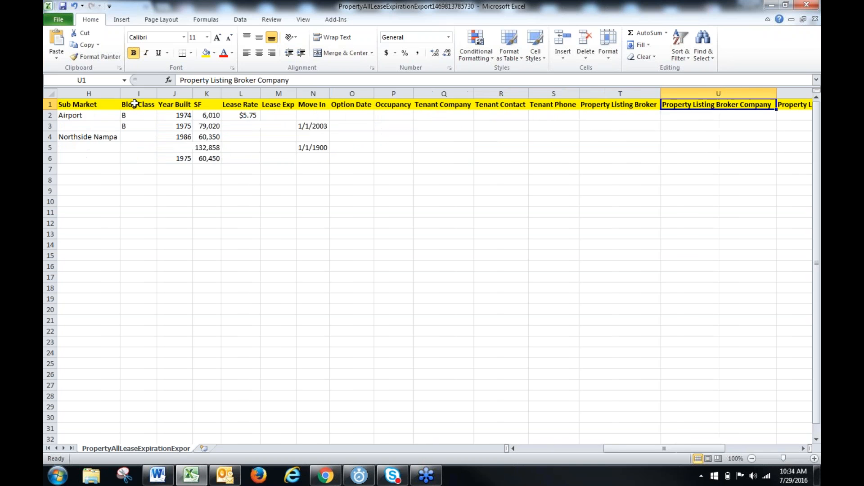
key(Left)
key(Left)
key(Left)
key(Left)
key(Left)
key(Left)
key(Left)
key(Left)
key(Left)
key(Left)
key(Left)
key(Left)
key(Left)
key(Left)
key(Left)
key(Left)
key(Left)
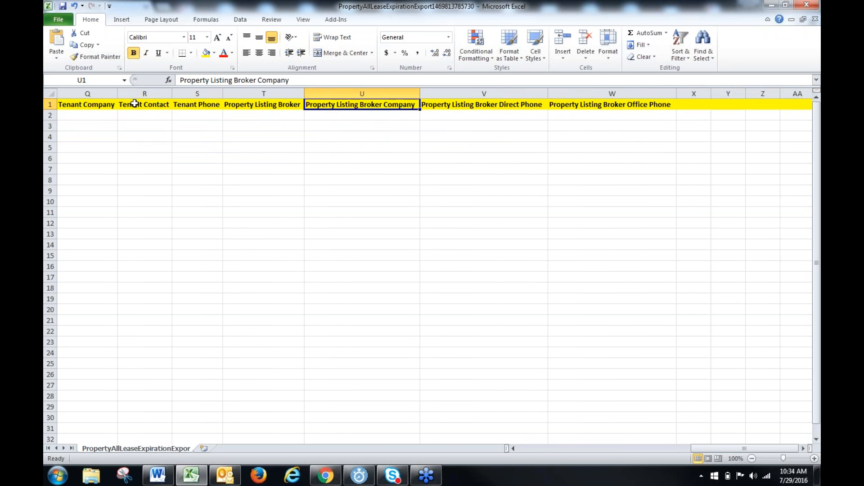
key(Left)
key(Left)
key(Left)
key(Left)
key(Left)
key(Left)
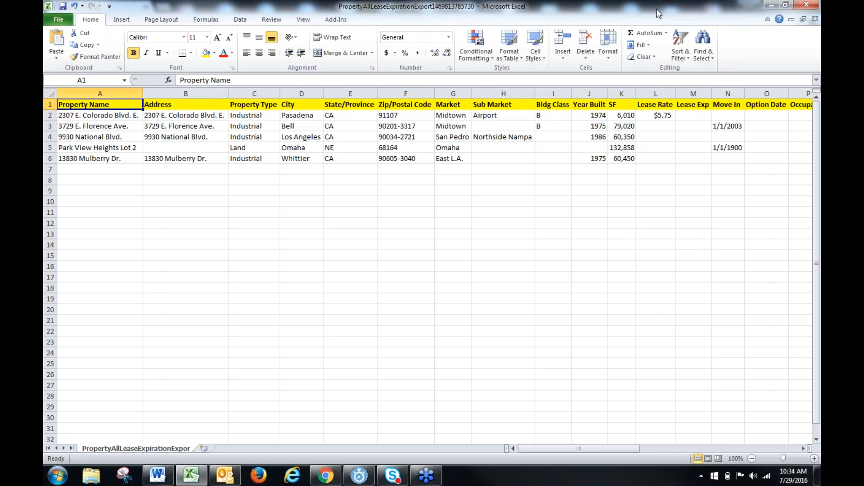
Close the exported workbook without saving the changes and exit Excel to return to the export page
click(816, 19)
click(432, 251)
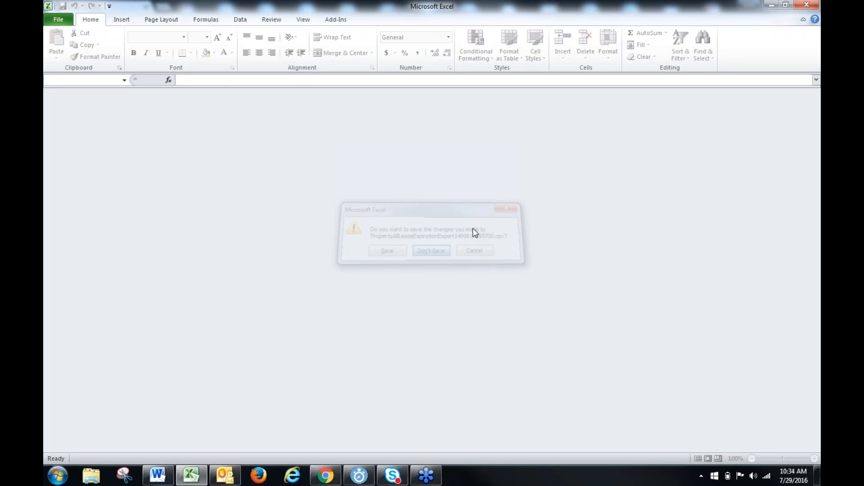
click(811, 5)
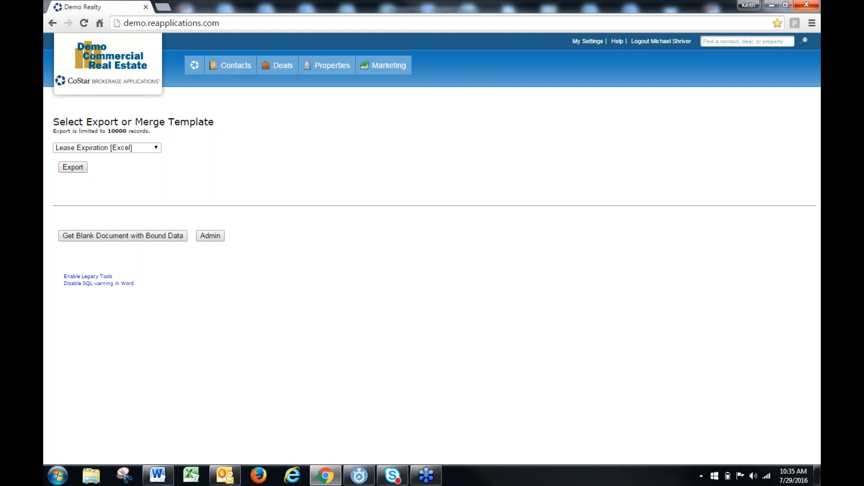
Export the records with the Lease Expiration Letter [Word] template, open the download with its data query allowed, and switch back to Chrome
mouse_move(232, 66)
click(156, 147)
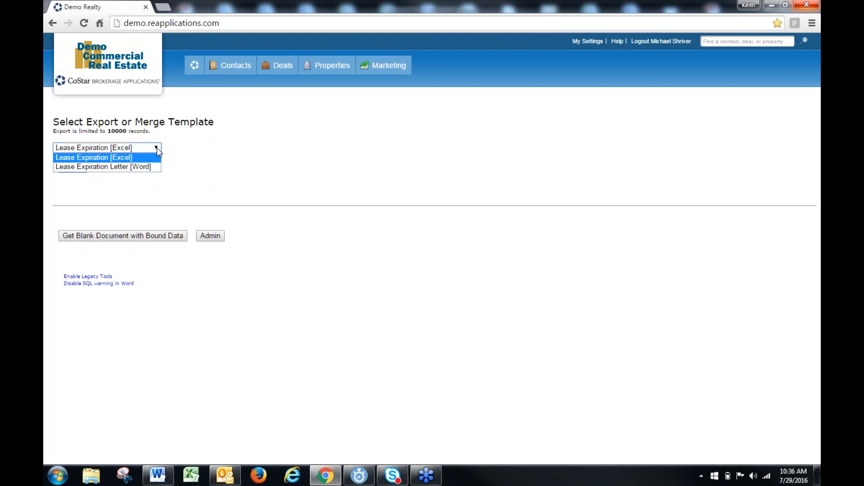
click(125, 167)
click(70, 168)
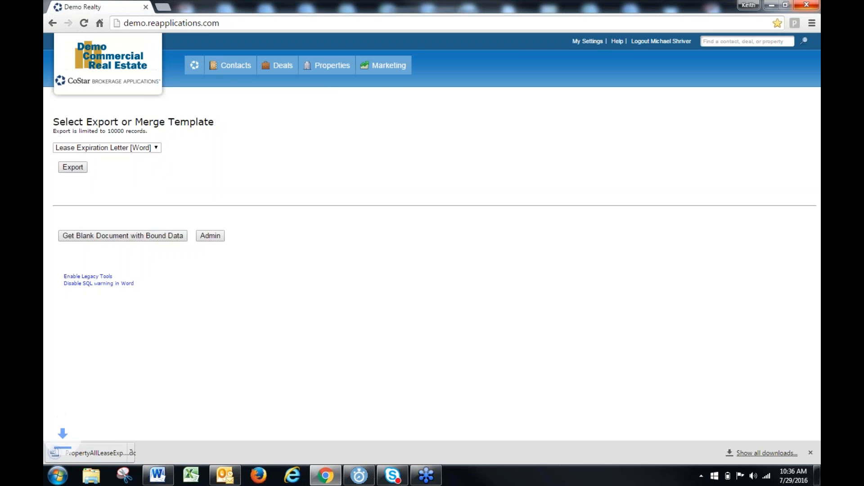
click(114, 452)
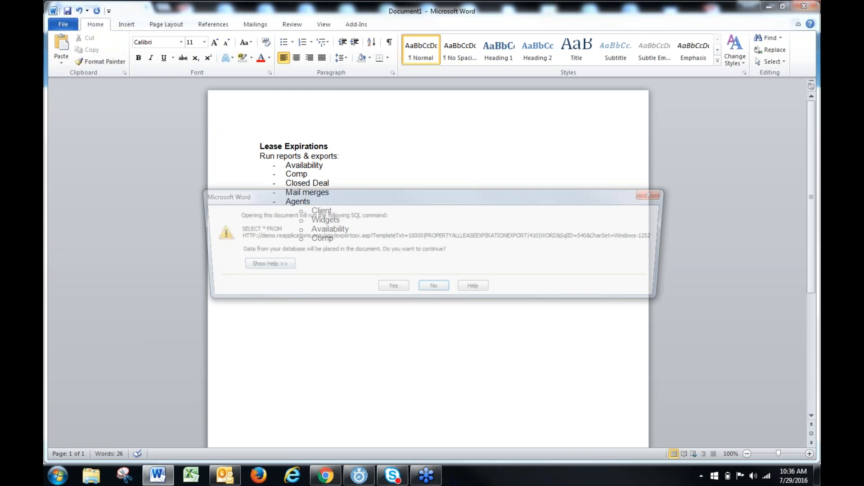
click(394, 286)
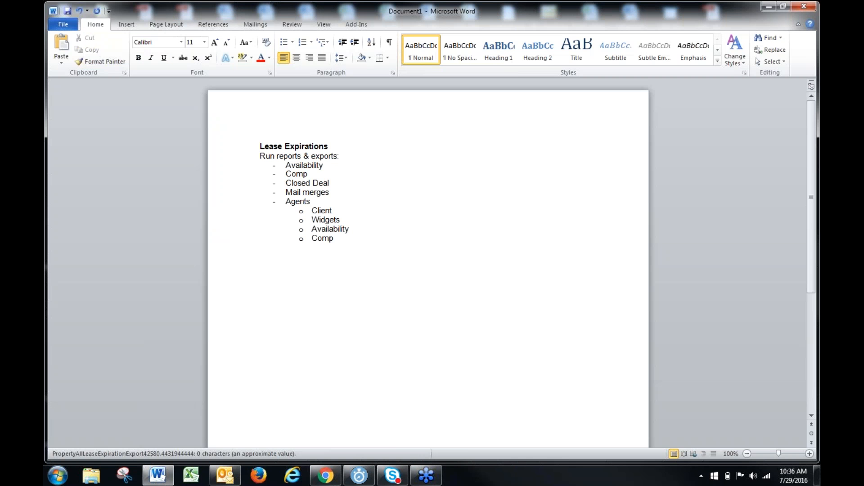
click(768, 6)
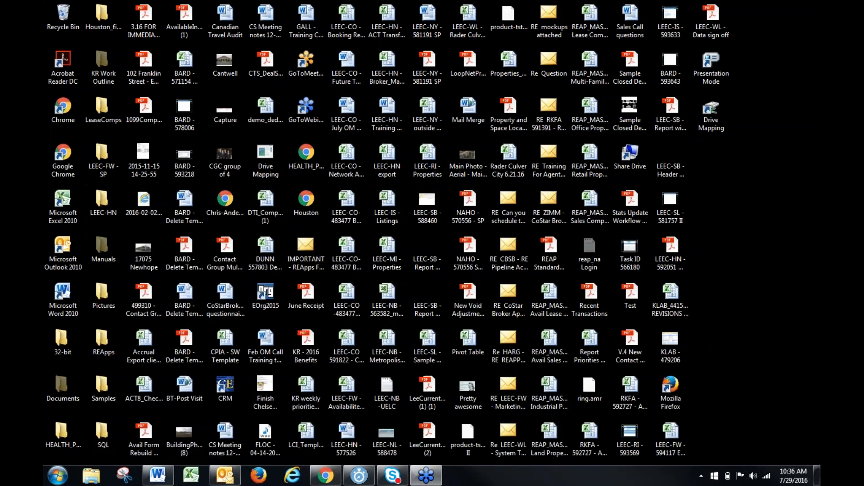
click(325, 475)
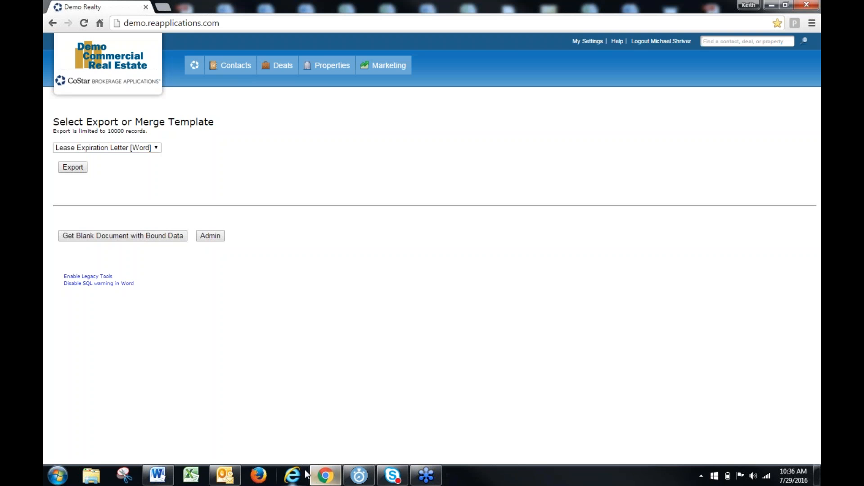
Delete the Lease Expiration Letter template in Export Template Admin, confirm the deletion, and close the admin page
right_click(255, 275)
click(217, 238)
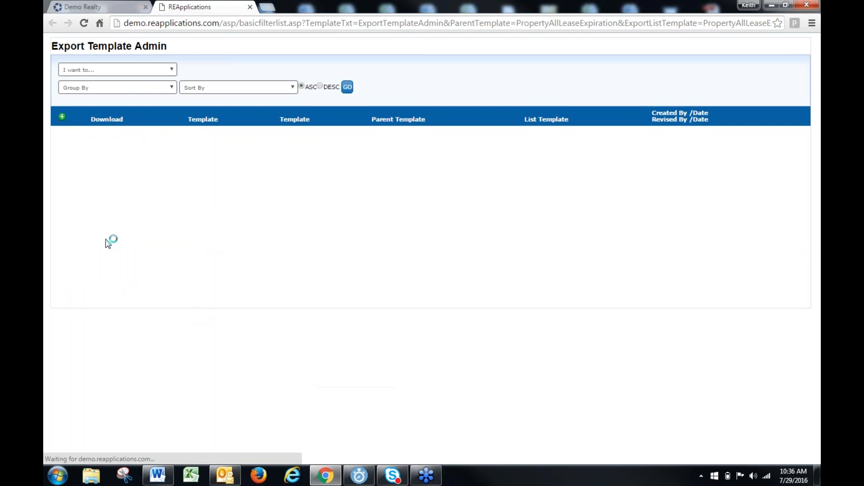
click(62, 137)
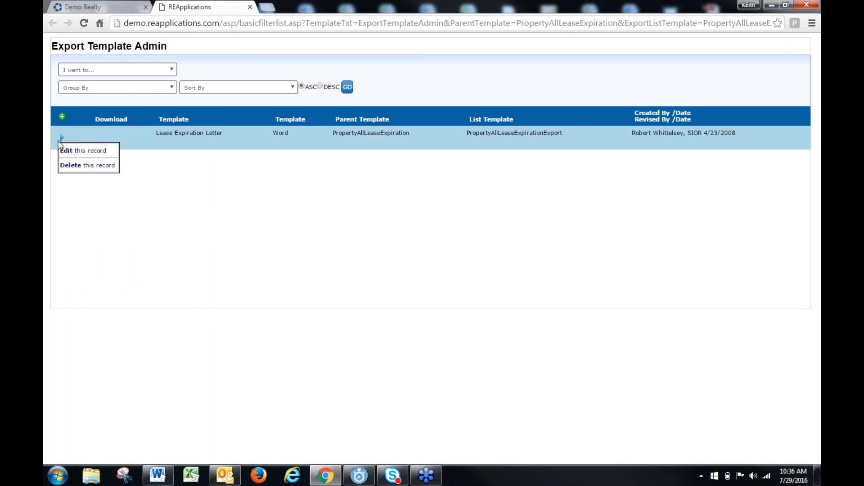
click(72, 164)
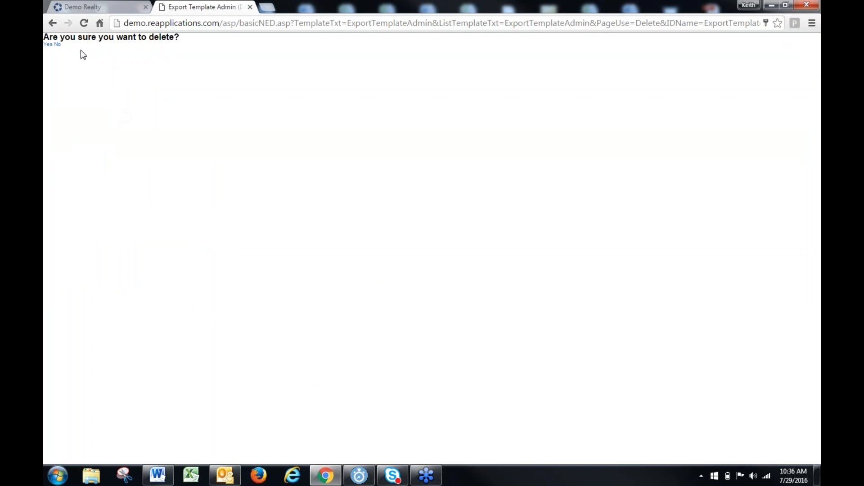
click(47, 45)
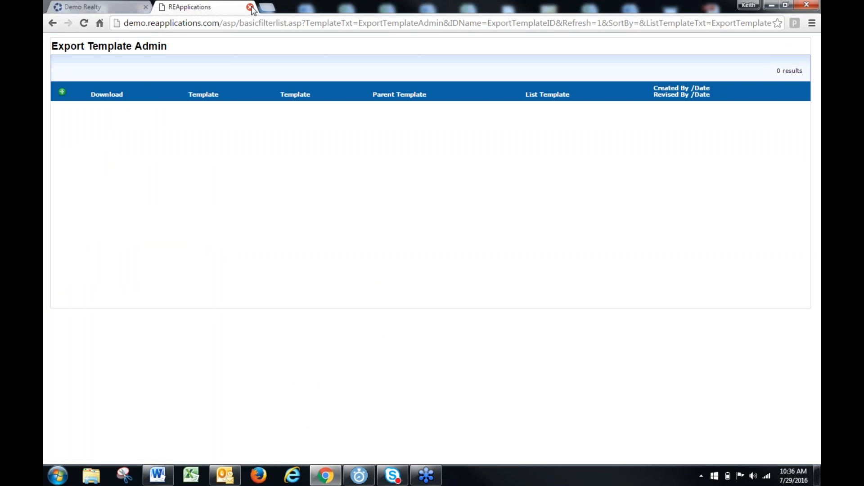
click(250, 7)
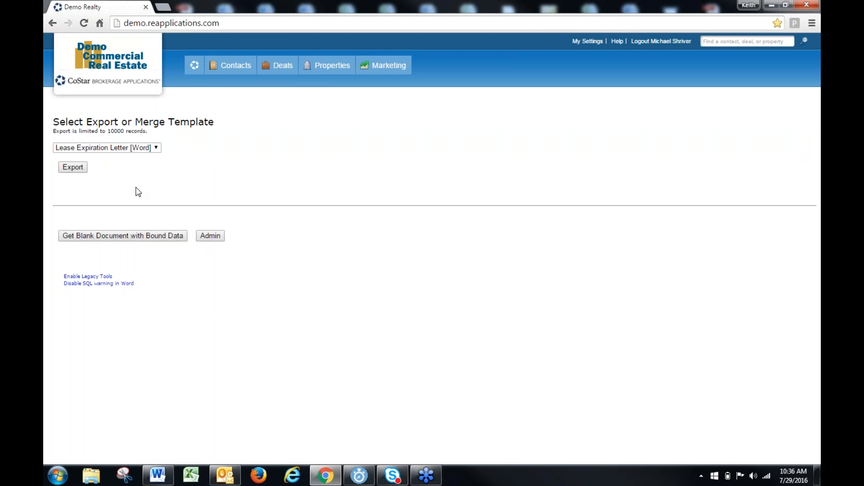
Choose the Lease Expiration [Excel] template, get a blank document with bound data, and open it in Word with its data query allowed
click(156, 148)
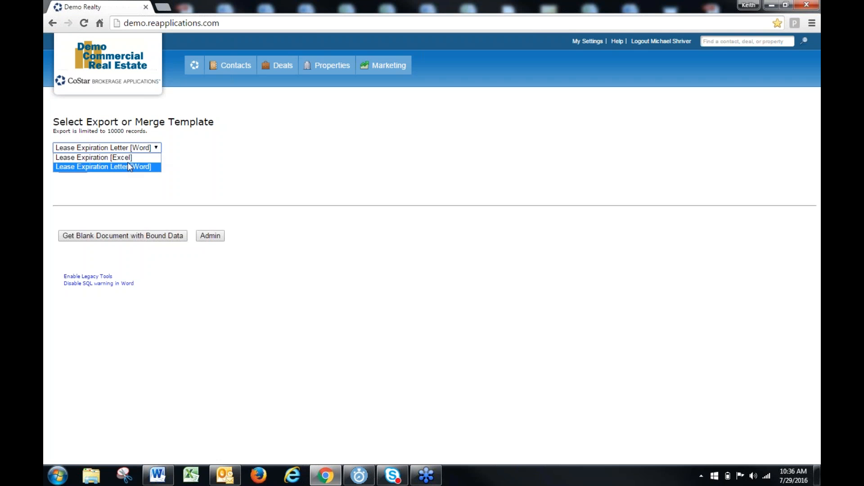
click(129, 166)
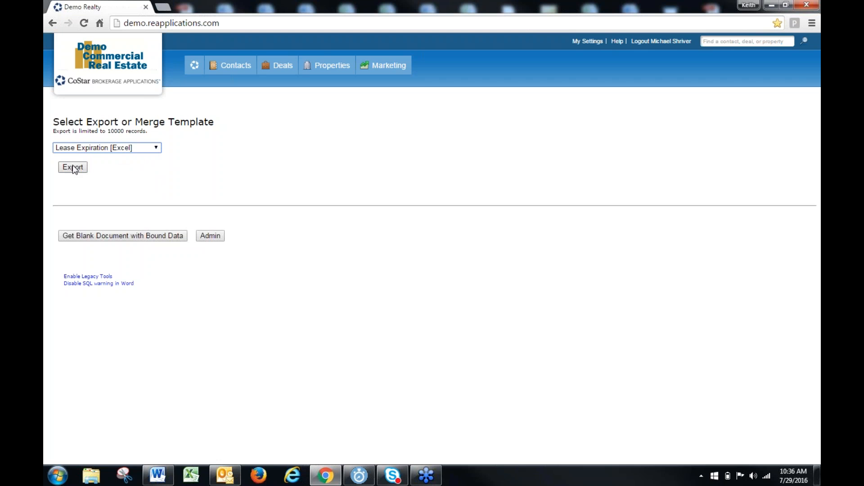
click(121, 237)
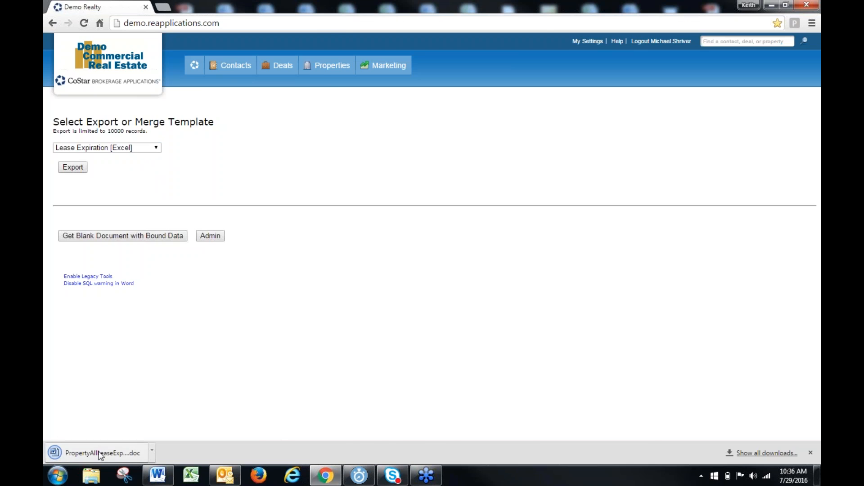
click(85, 451)
click(385, 289)
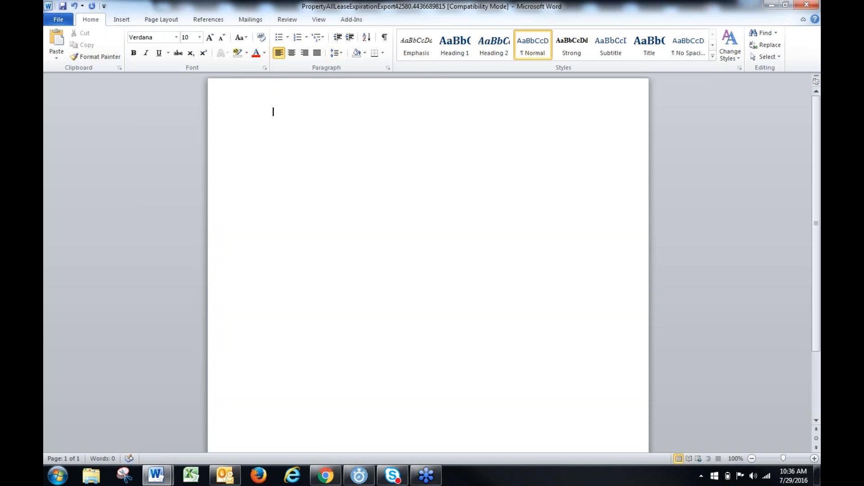
Insert the Property_Name merge field on the first line and the Address merge field on a second line
click(249, 19)
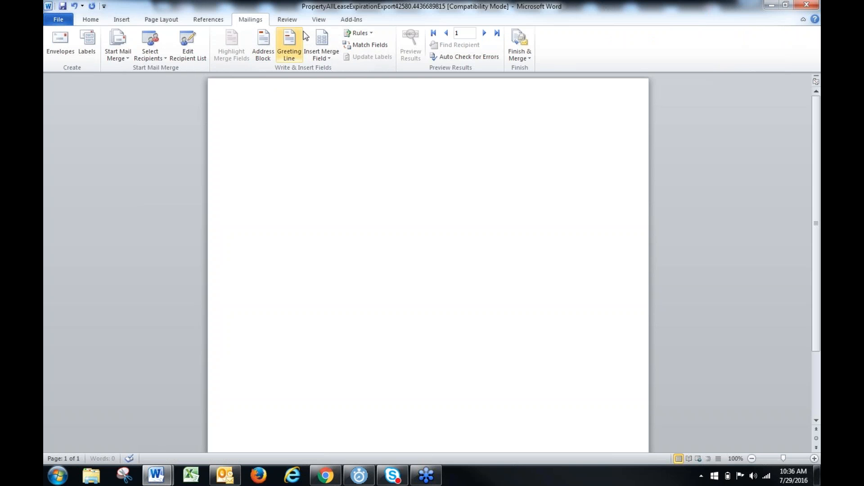
click(324, 53)
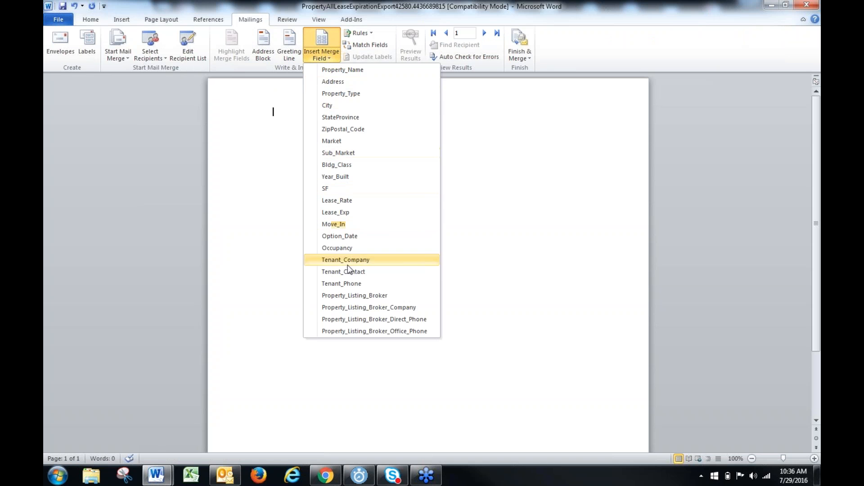
click(342, 70)
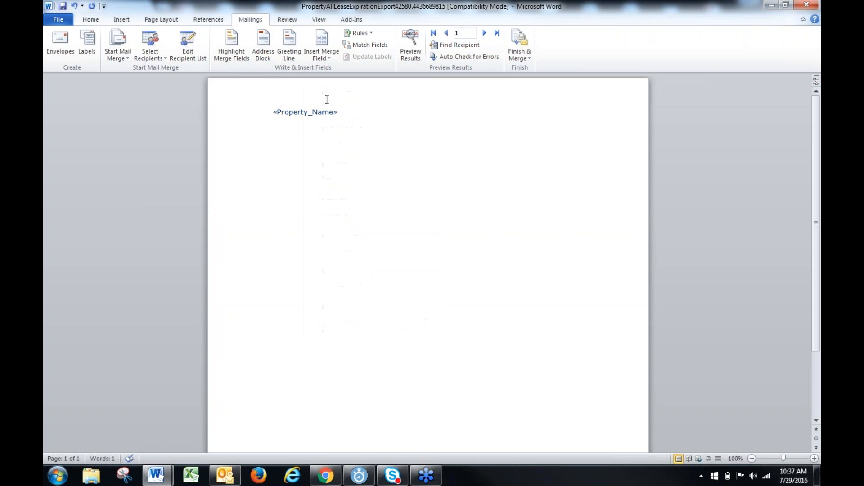
key(Return)
click(320, 53)
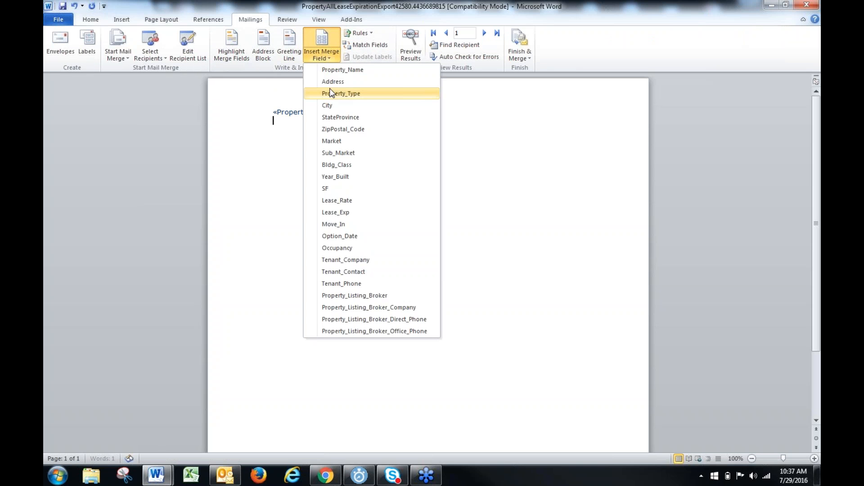
click(334, 82)
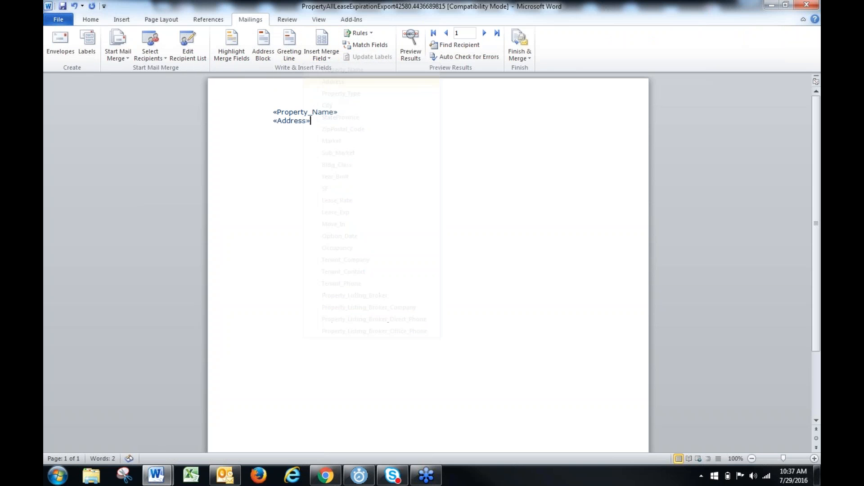
Add the City, StateProvince and ZipPostal_Code merge fields after the Address field
click(327, 45)
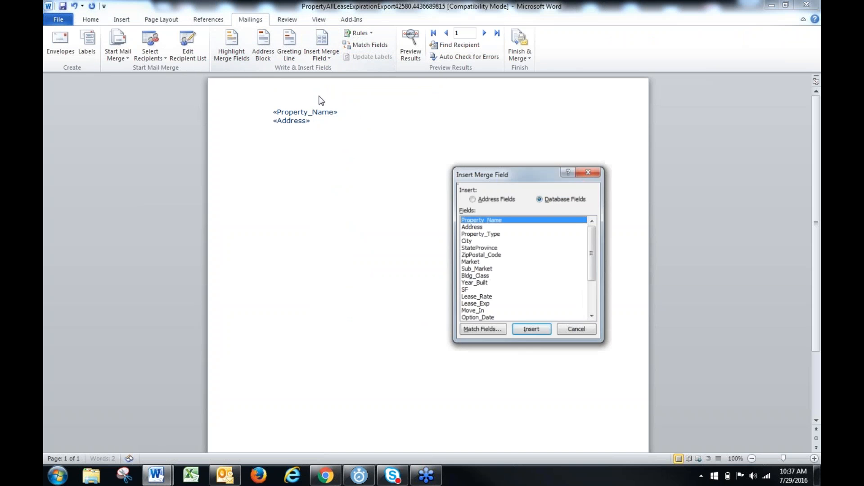
click(469, 235)
click(467, 241)
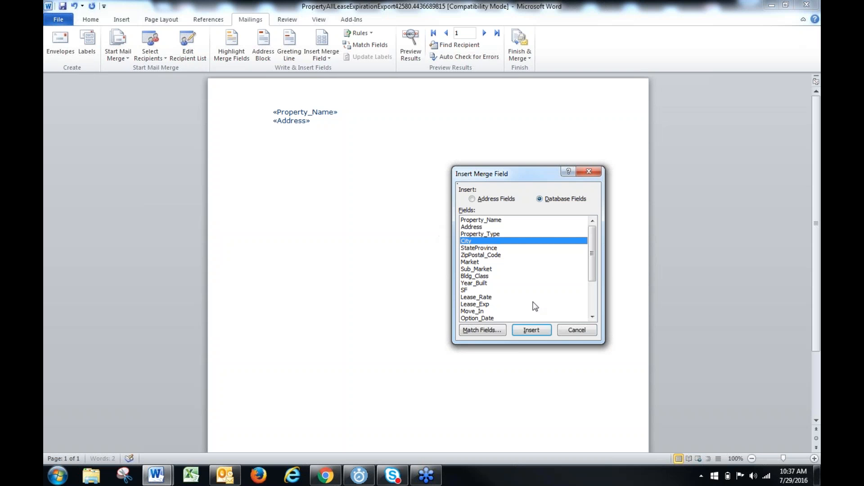
click(527, 331)
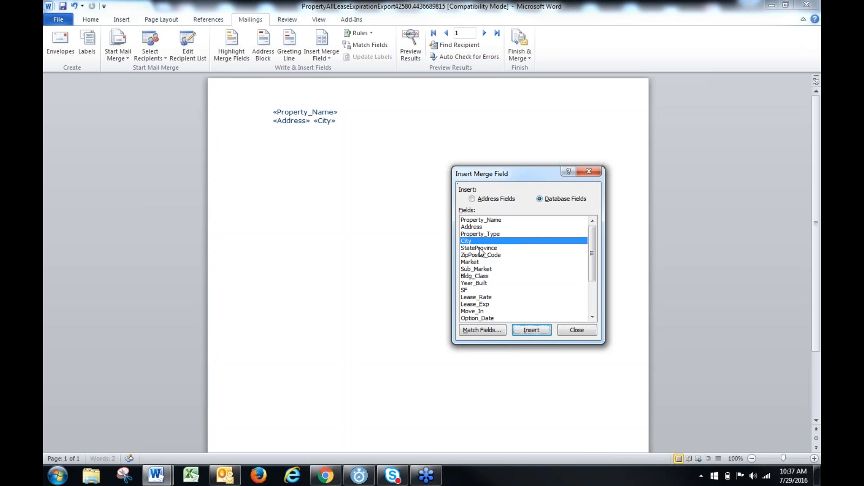
click(479, 248)
click(519, 333)
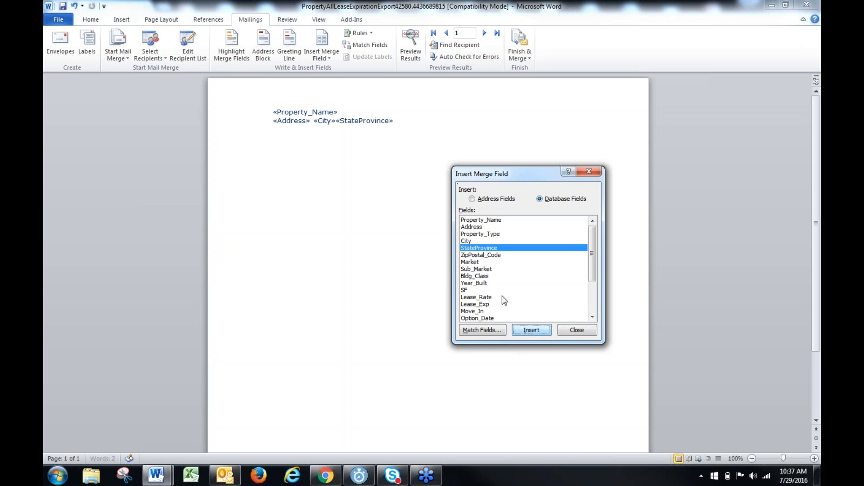
click(482, 255)
click(526, 331)
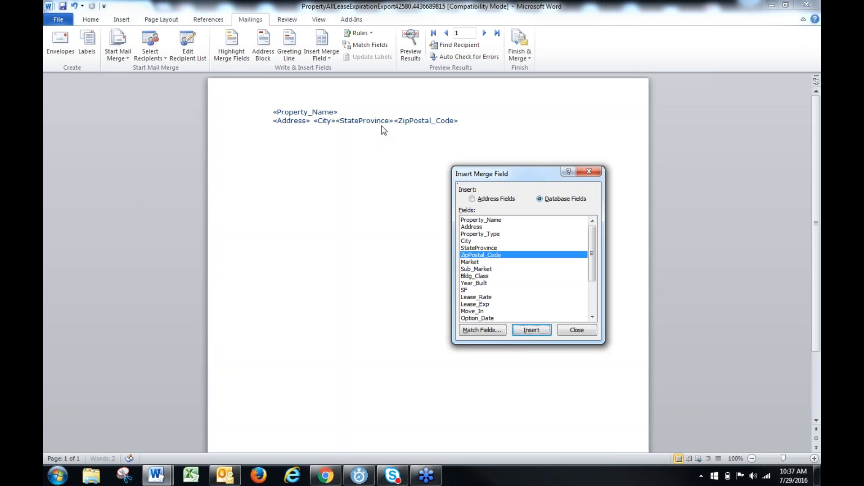
Add the SF and Lease_Exp merge fields after ZipPostal_Code and finish inserting fields
click(465, 290)
click(531, 331)
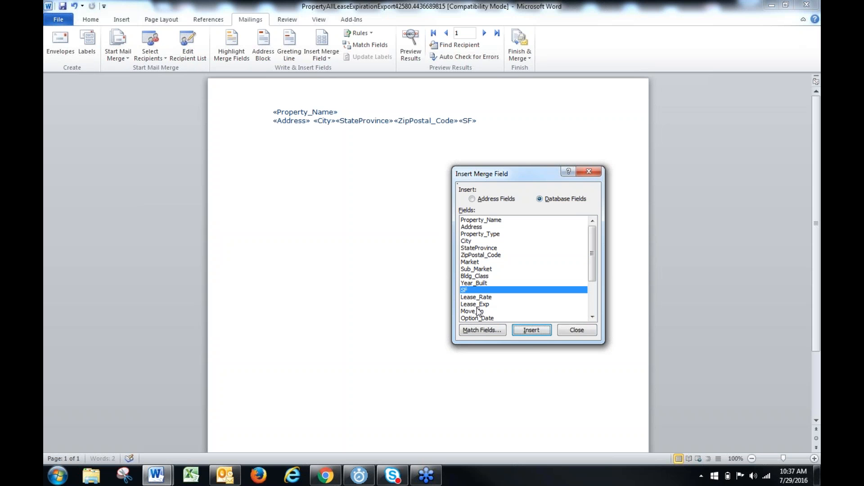
click(476, 305)
click(533, 333)
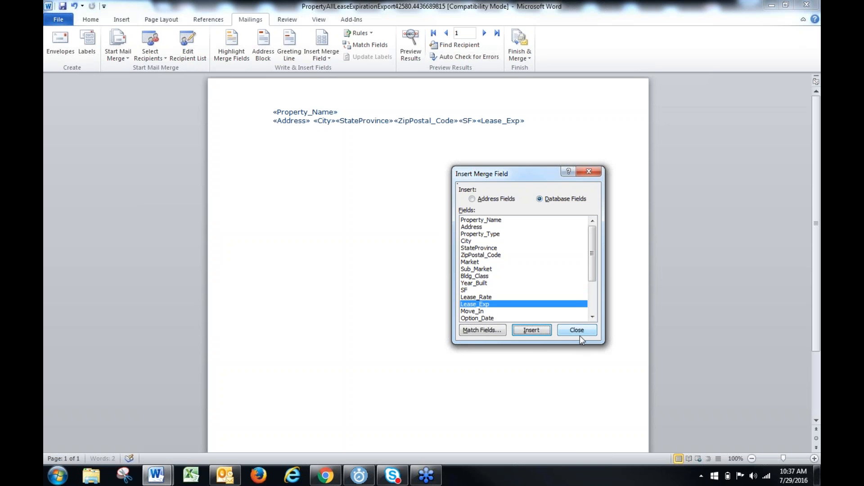
click(579, 333)
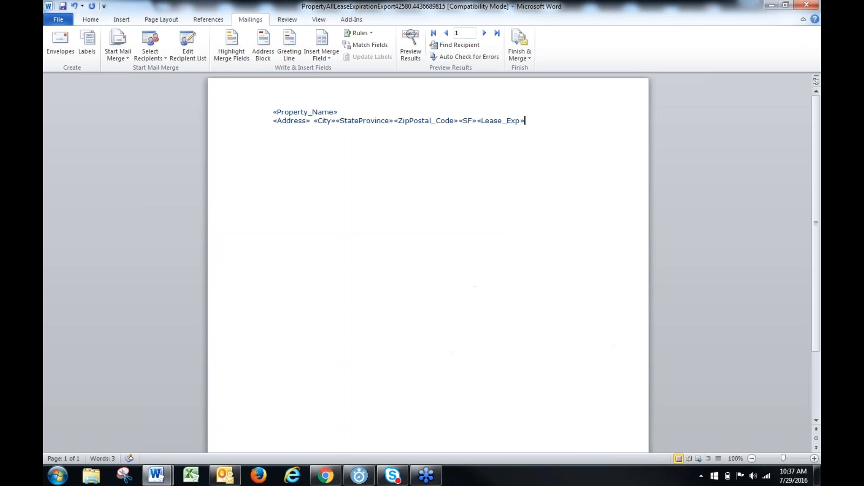
Separate the City and StateProvince fields with a space and move ZipPostal_Code onto a new line
click(314, 121)
click(337, 121)
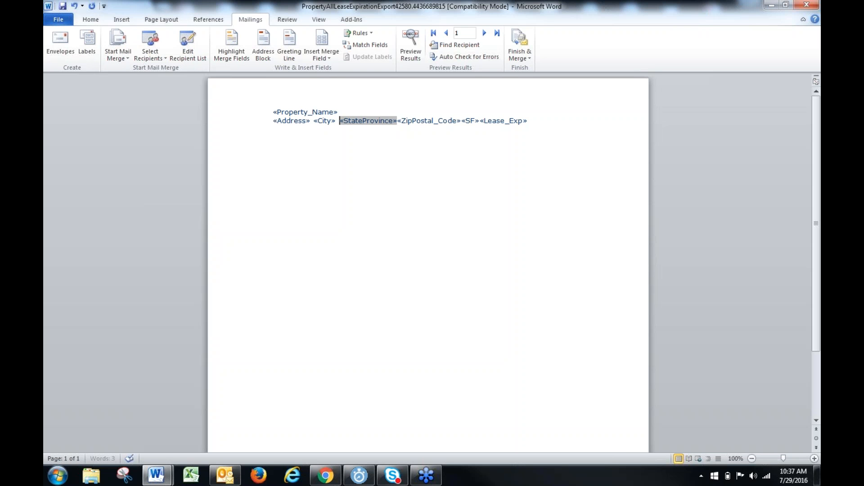
click(398, 120)
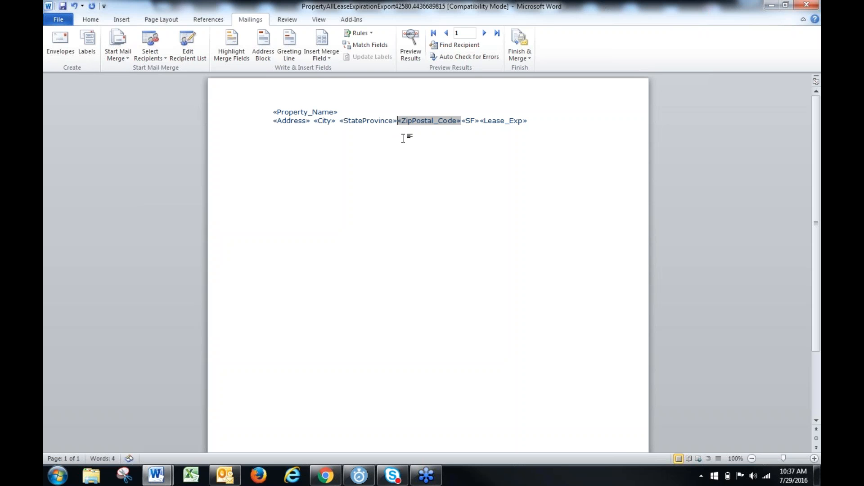
key(Return)
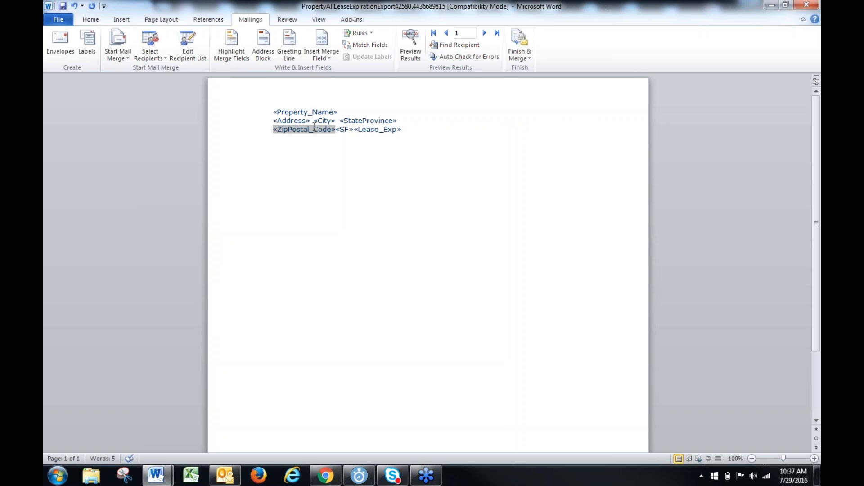
Put the SF and Lease_Exp merge fields each on their own line below ZipPostal_Code
click(336, 130)
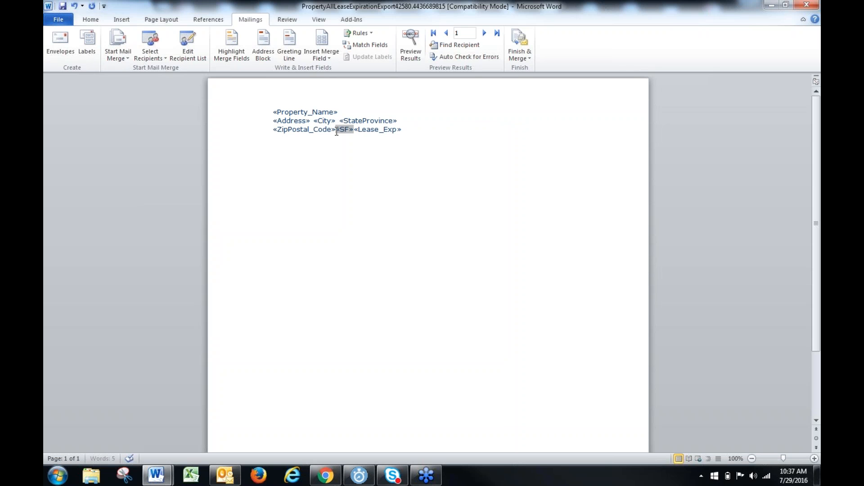
key(Return)
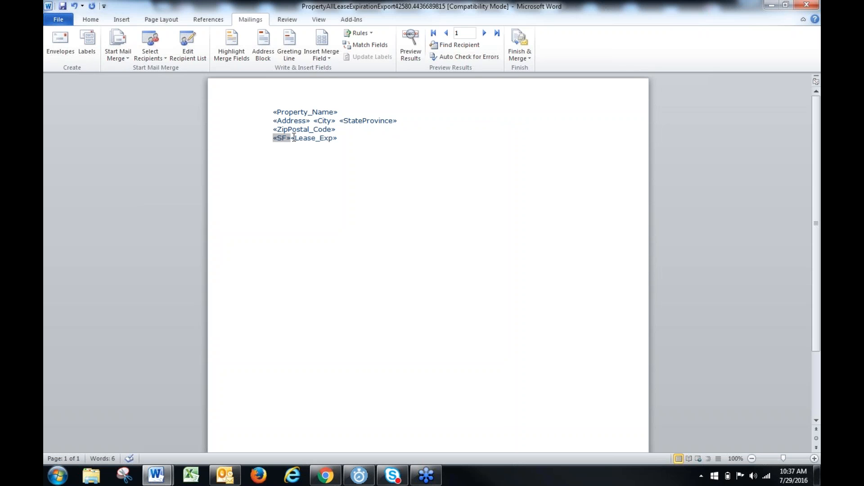
click(295, 138)
key(Return)
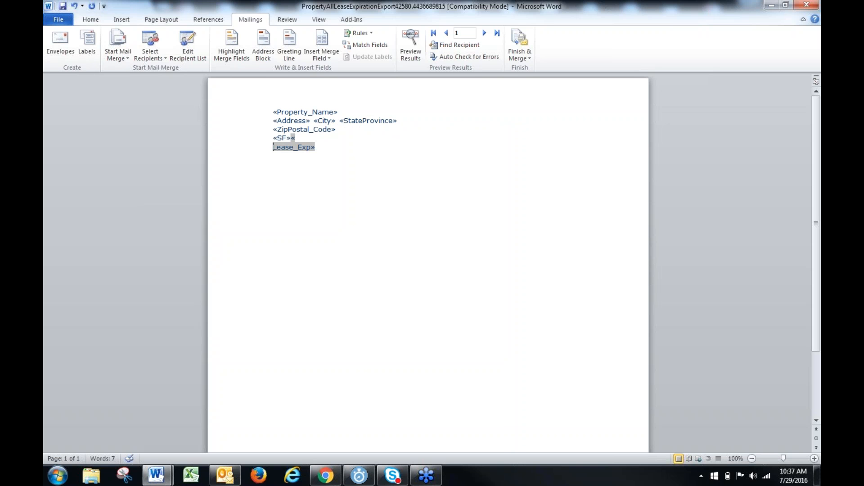
key(ctrl+z)
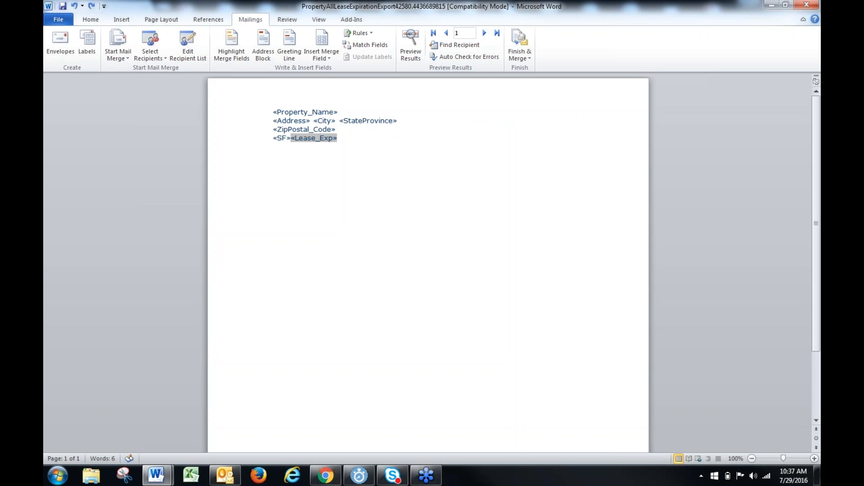
key(ctrl+y)
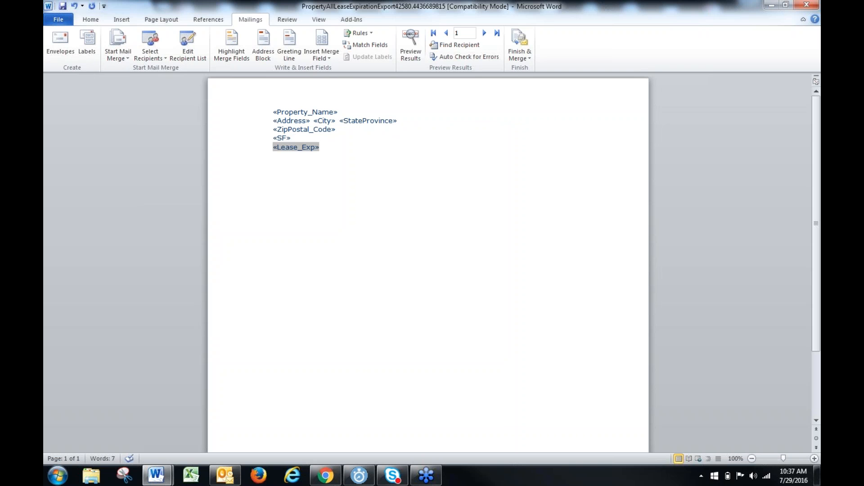
click(239, 224)
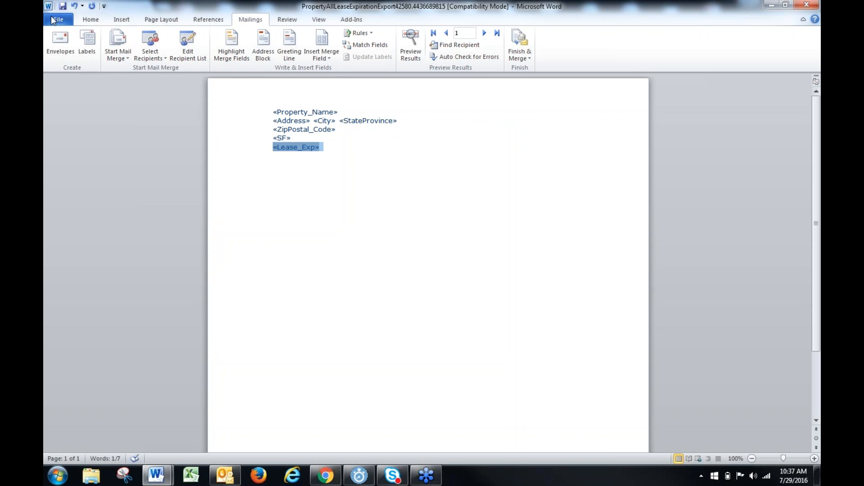
click(52, 19)
click(61, 53)
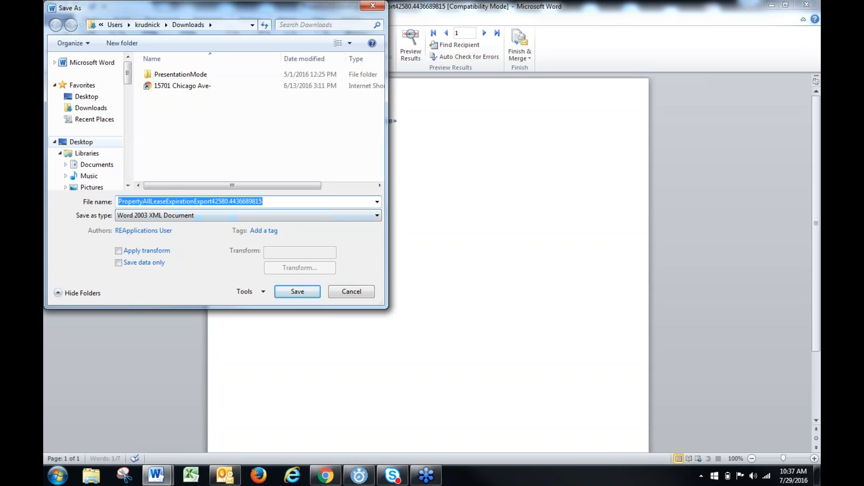
text(Lease Exp letter)
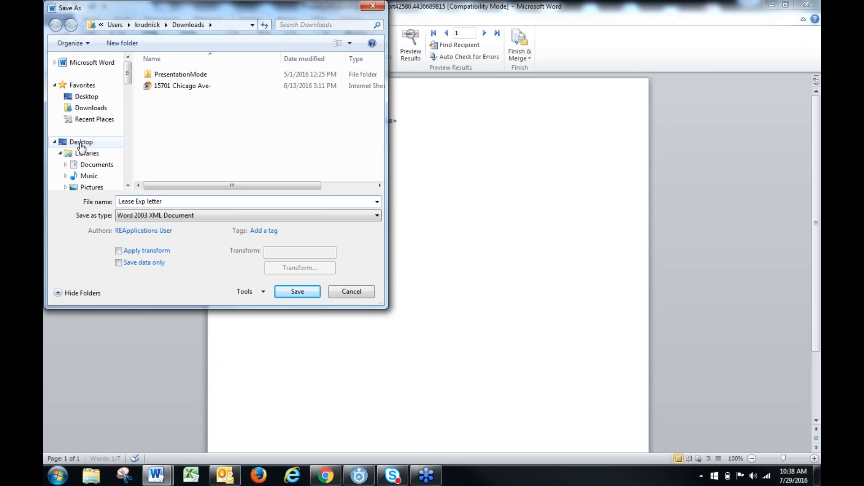
click(339, 295)
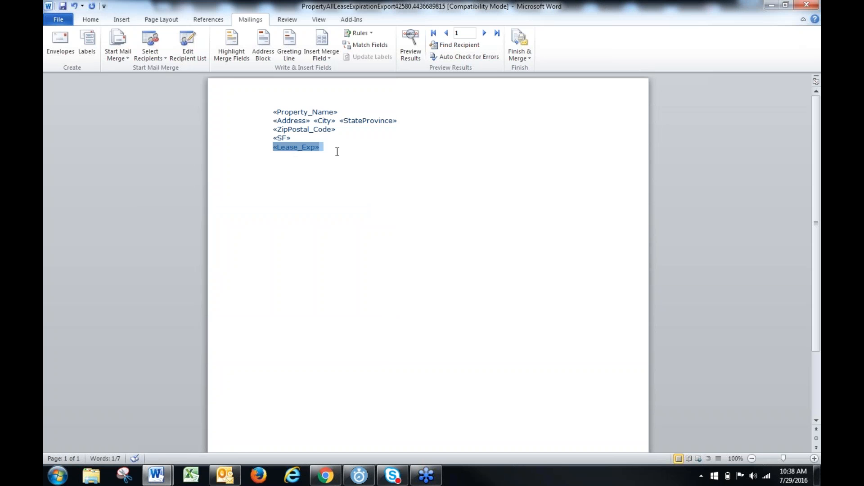
mouse_move(272, 120)
mouse_down()
mouse_move(310, 122)
mouse_move(271, 131)
mouse_up()
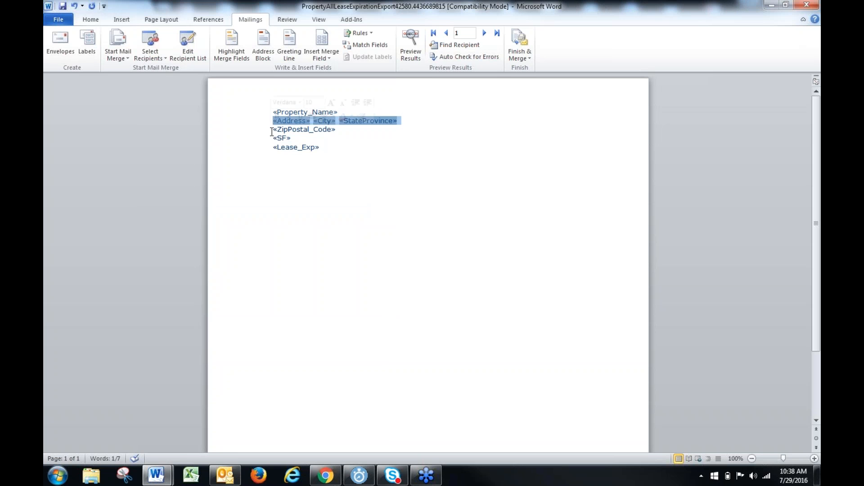
key(Return)
key(Return)
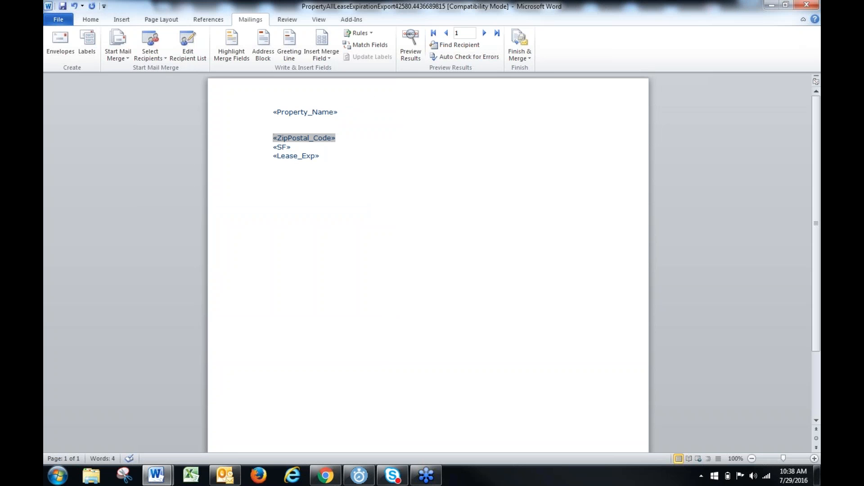
key(ctrl+z)
key(ctrl+z)
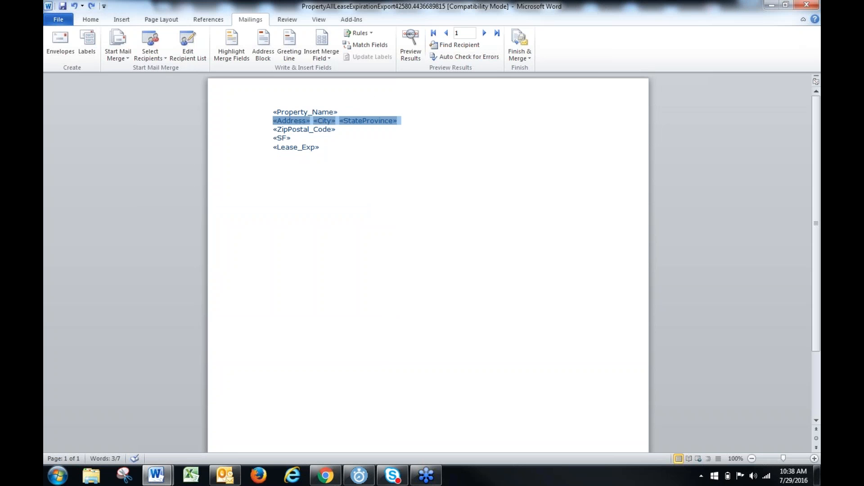
Add blank lines below the Property_Name field and write the salutation "Dear Mr." above the Address line, correcting its spelling
click(359, 108)
key(Return)
key(Return)
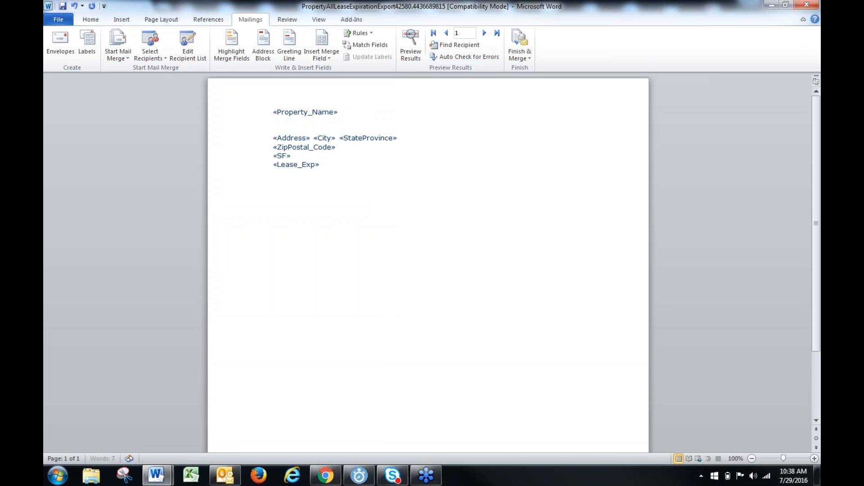
text(Dearr Mr.)
right_click(280, 129)
click(320, 141)
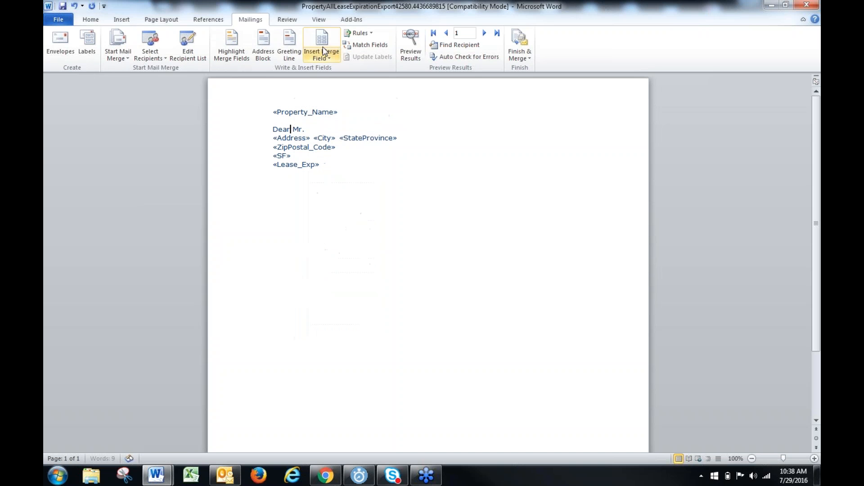
Insert the Tenant_Contact merge field after "Dear", remove "Mr." and start a new line below the salutation
click(322, 42)
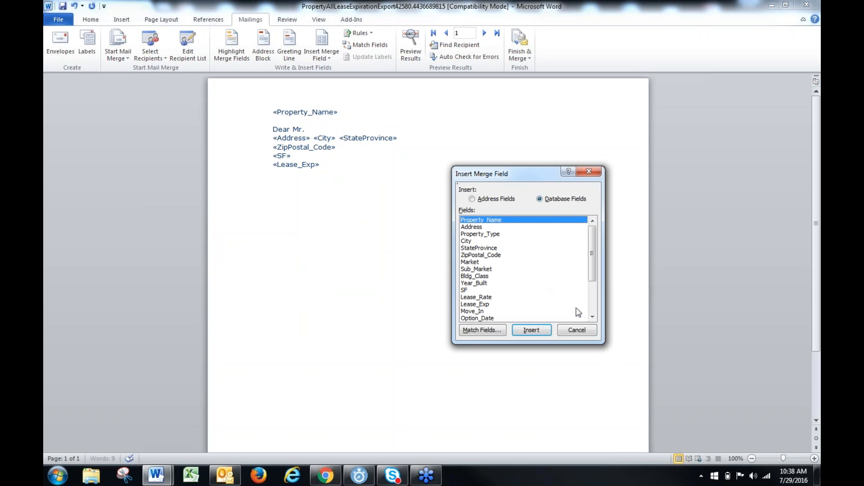
scroll(591, 317, down, 3)
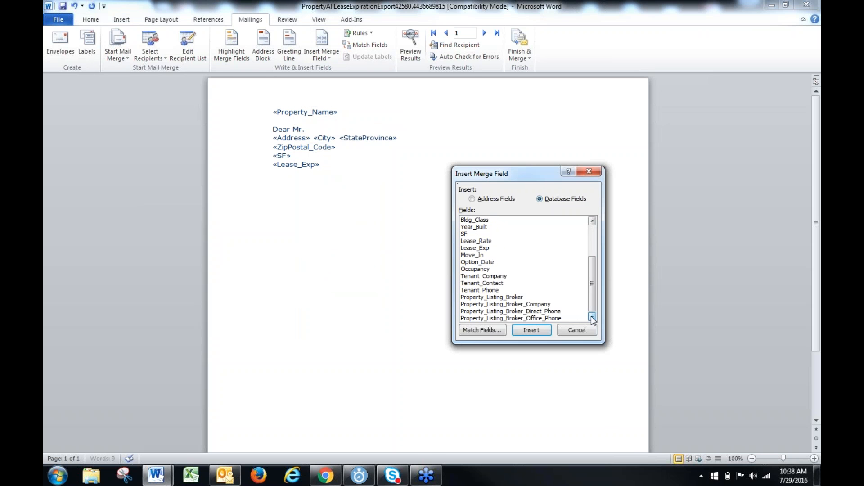
click(486, 283)
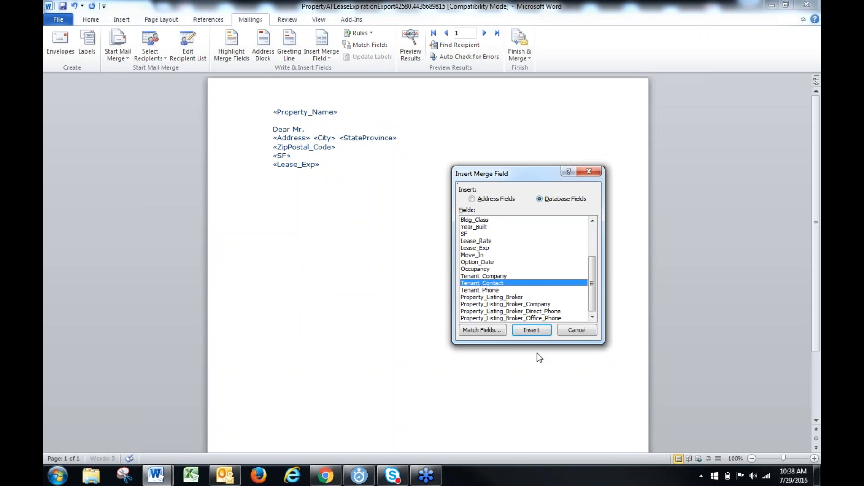
click(531, 330)
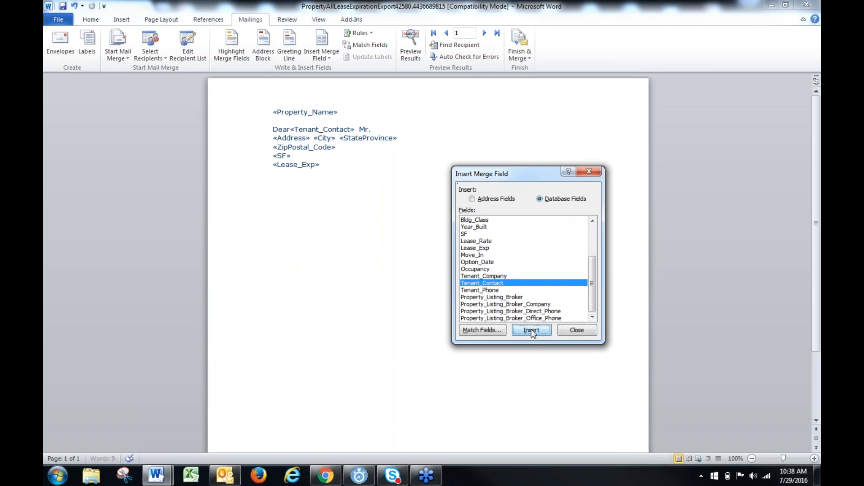
click(386, 131)
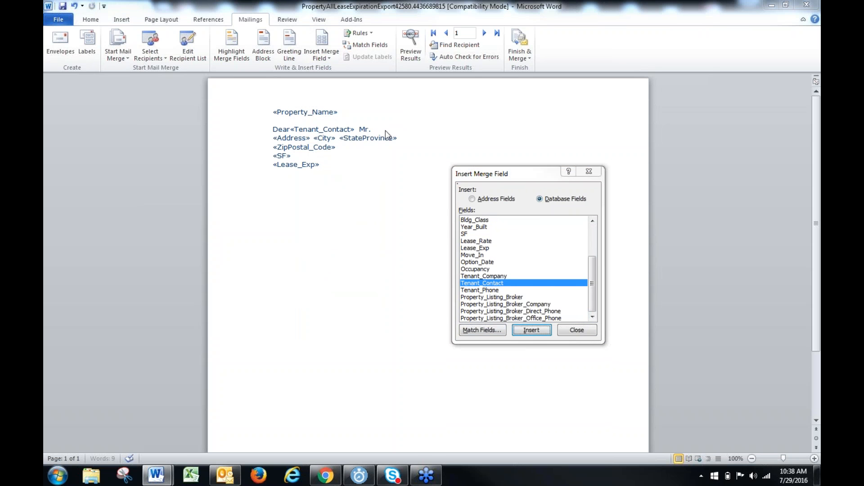
click(589, 172)
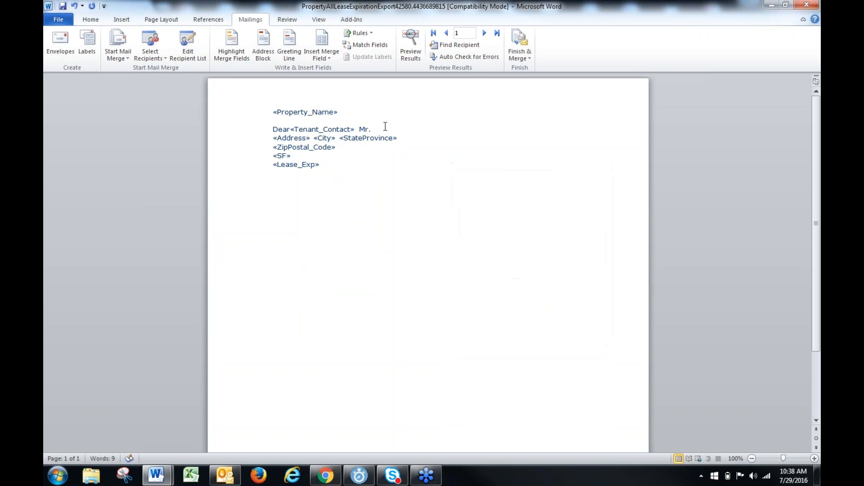
key(BackSpace)
key(Return)
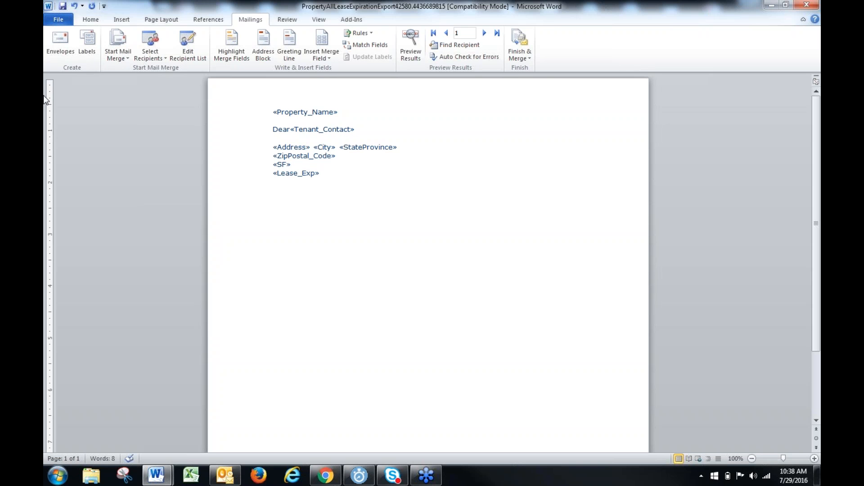
Write "Do you want to renew your lease at" directly above the Address line, without extra spaces or a blank line
text(Do you want to renew)
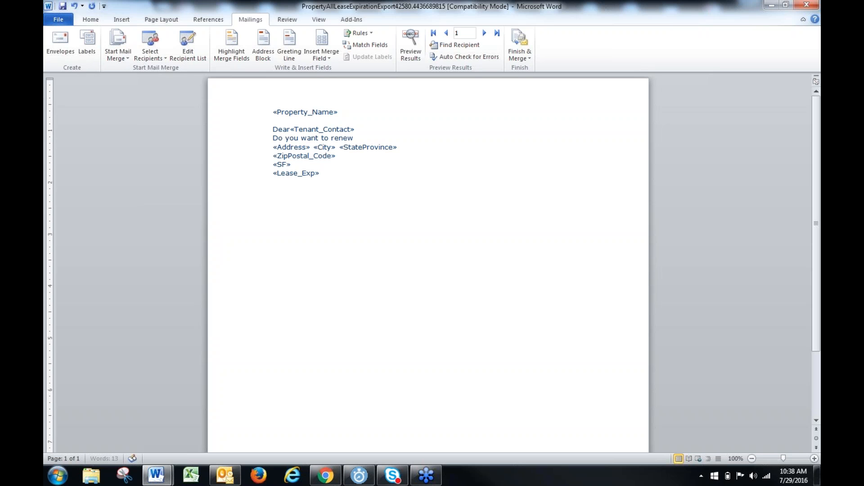
text( your lease  at)
key(Return)
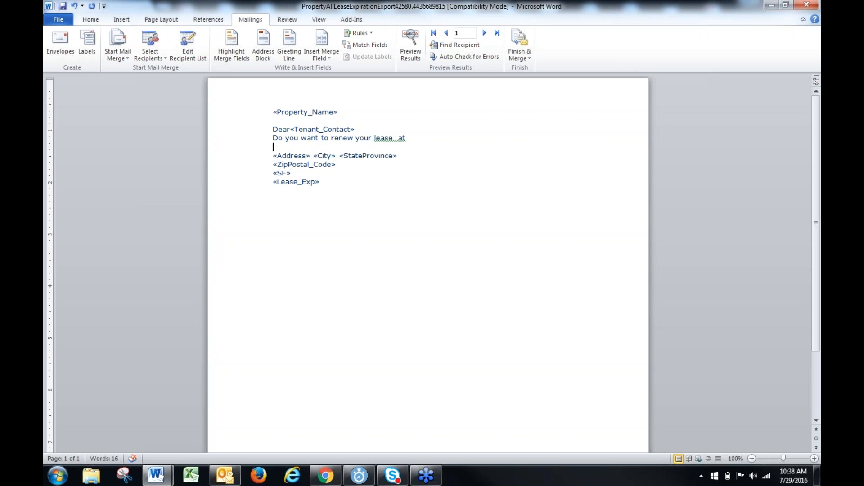
key(Delete)
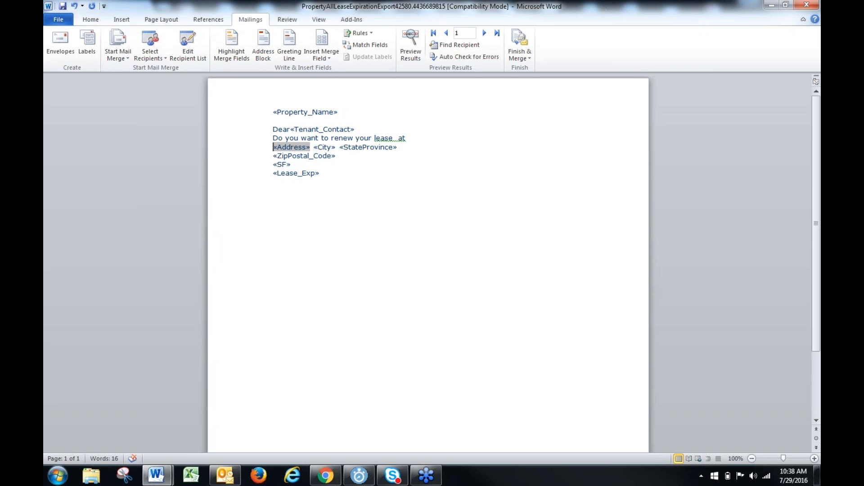
click(394, 139)
key(Delete)
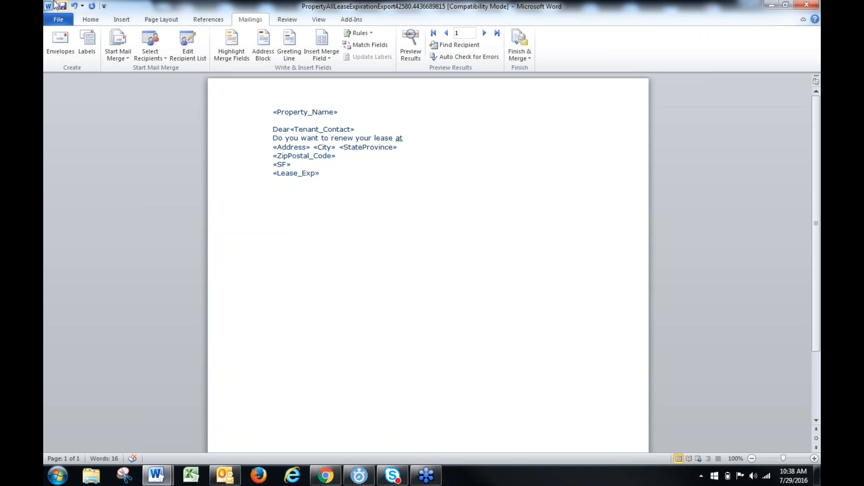
Save the letter to the Desktop under the name "Lease Exp Letter" as a Word 2003 XML Document
click(53, 22)
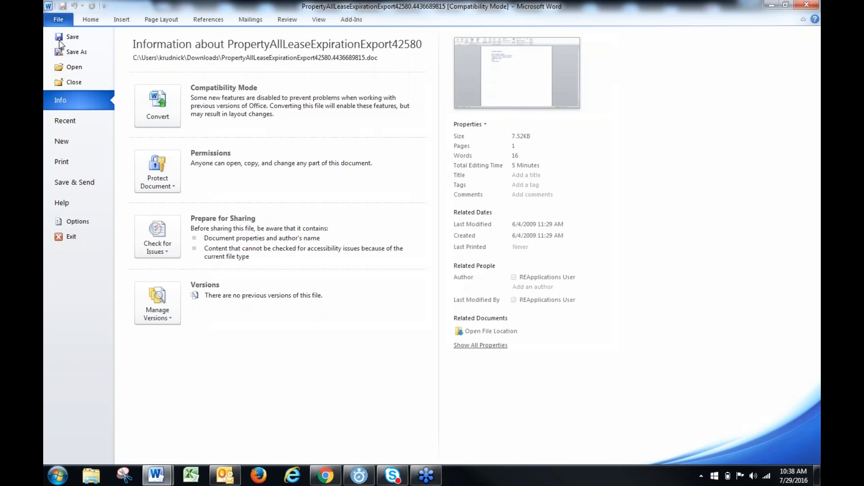
key(Escape)
key(F12)
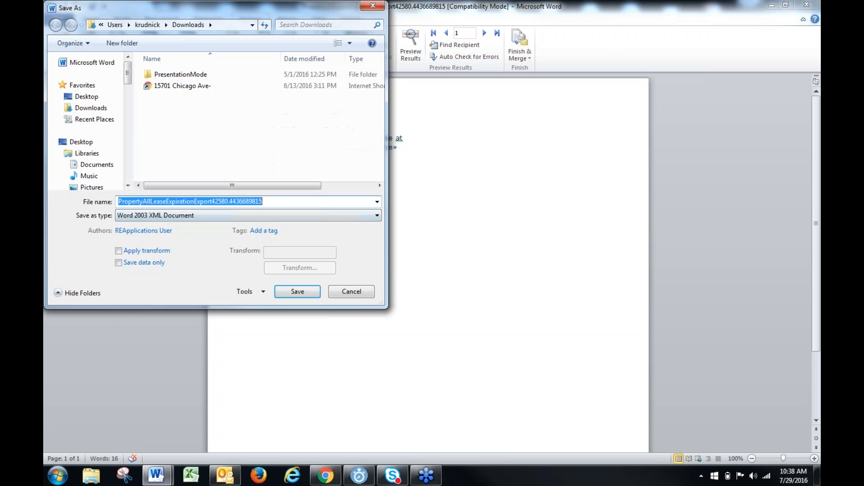
click(81, 142)
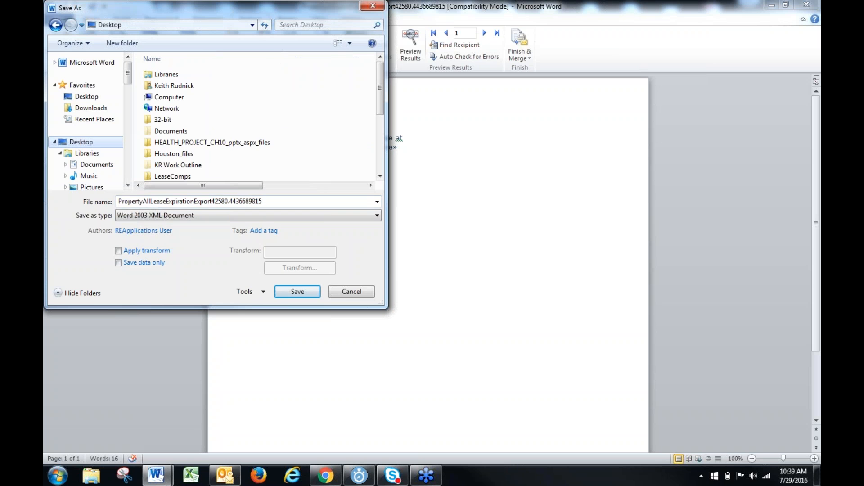
key(alt+n)
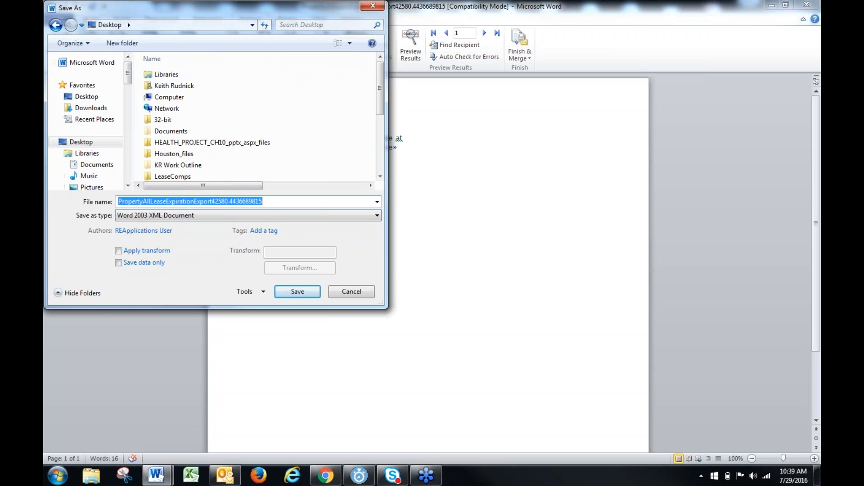
text(Lease Exp)
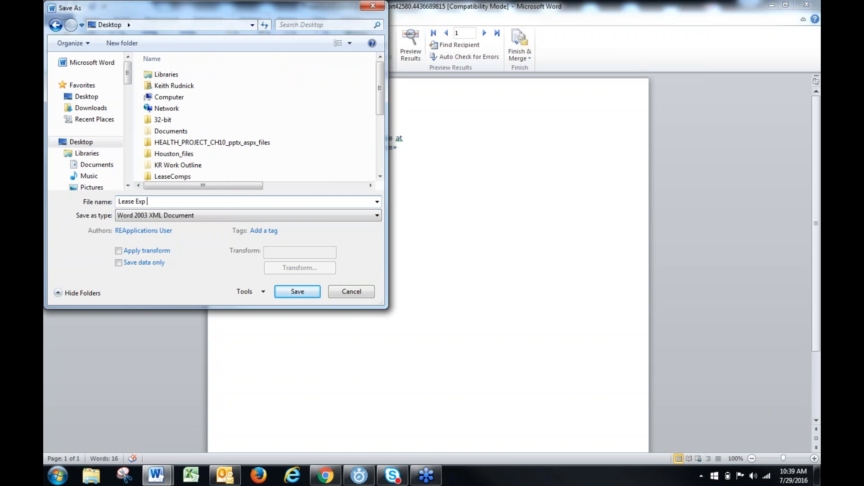
text( Letter)
click(297, 291)
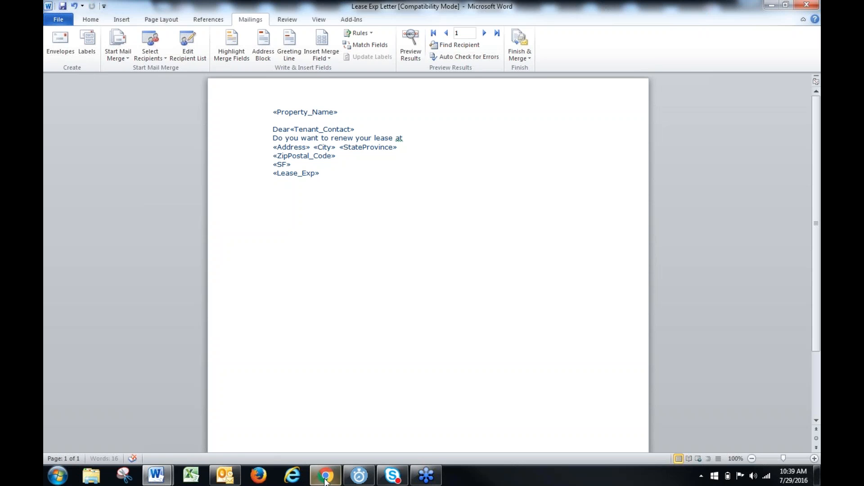
Switch to Chrome and start a new export template in the Export Template Admin
click(325, 475)
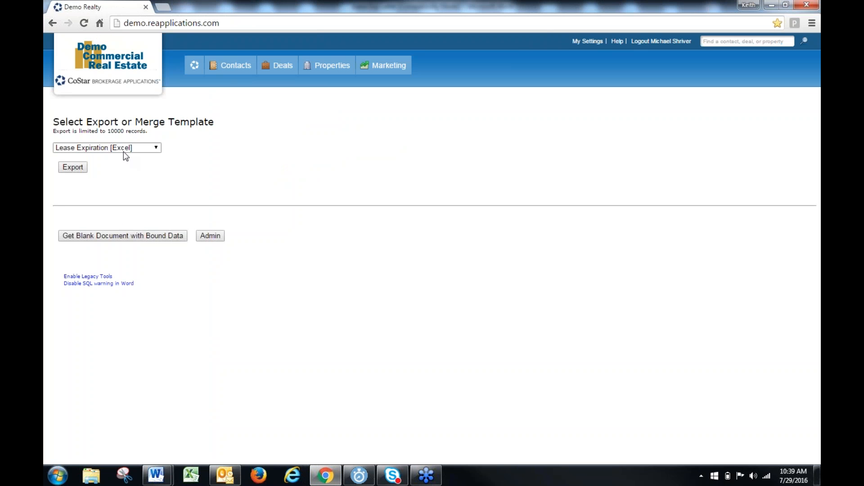
click(212, 236)
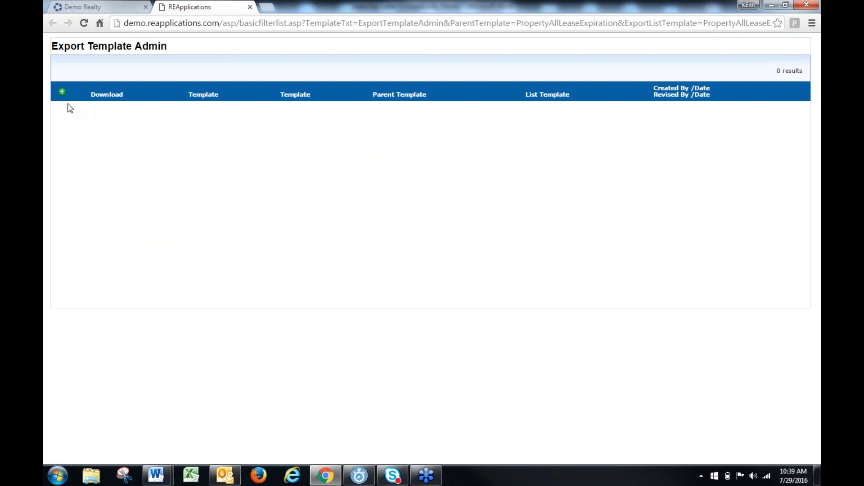
click(62, 92)
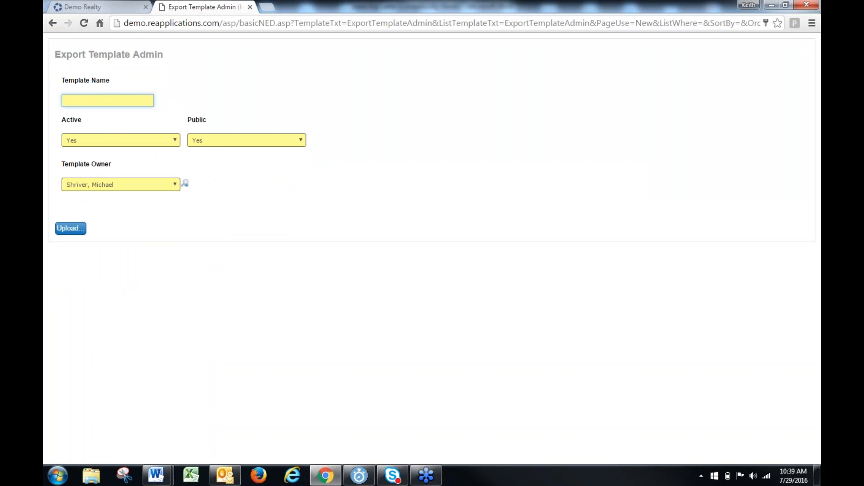
Name the new template "Lease Exp. Letter _ Test", correcting the misspelled word
text(Lease)
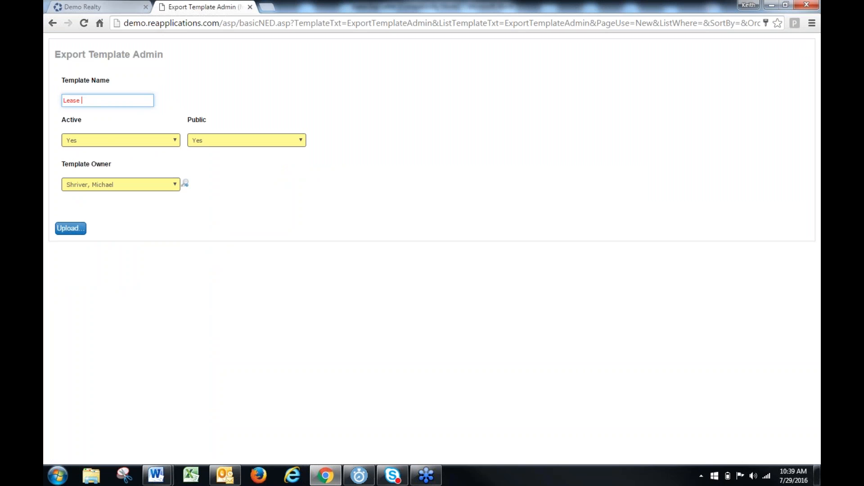
text( Exp. Leeter _ Test)
right_click(103, 100)
click(123, 110)
key(BackSpace)
text(t)
Switch the template's Public option to No and back to Yes
click(234, 142)
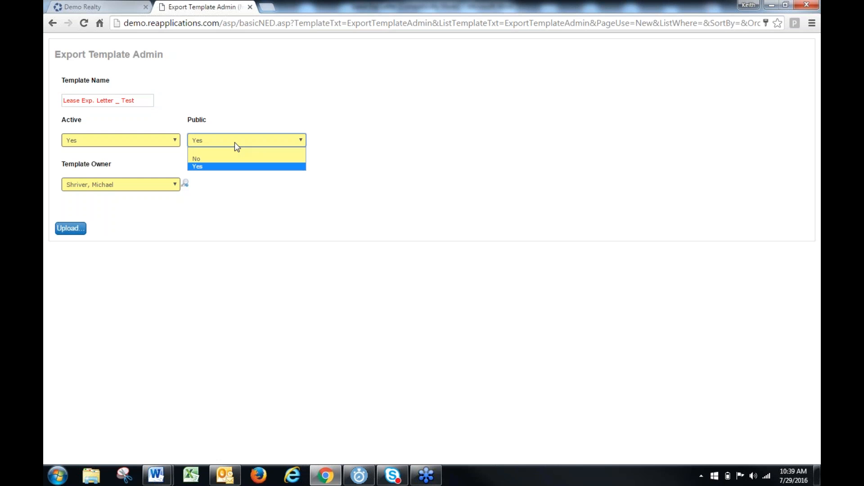
click(228, 160)
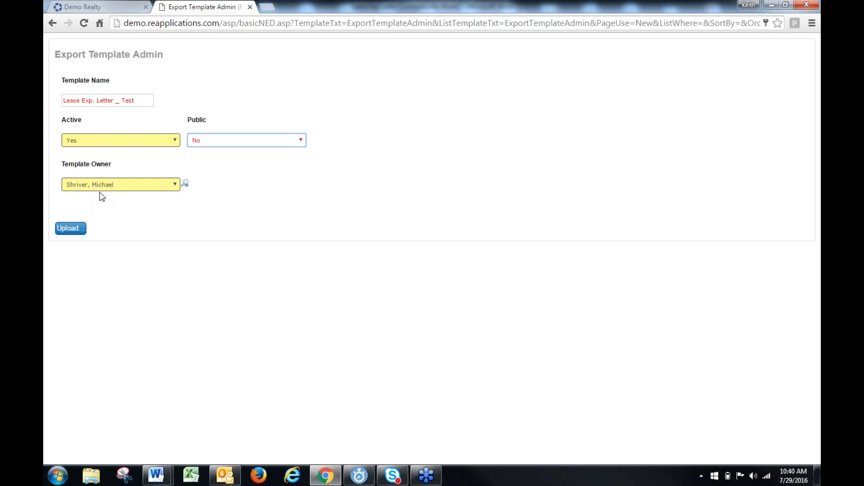
click(223, 140)
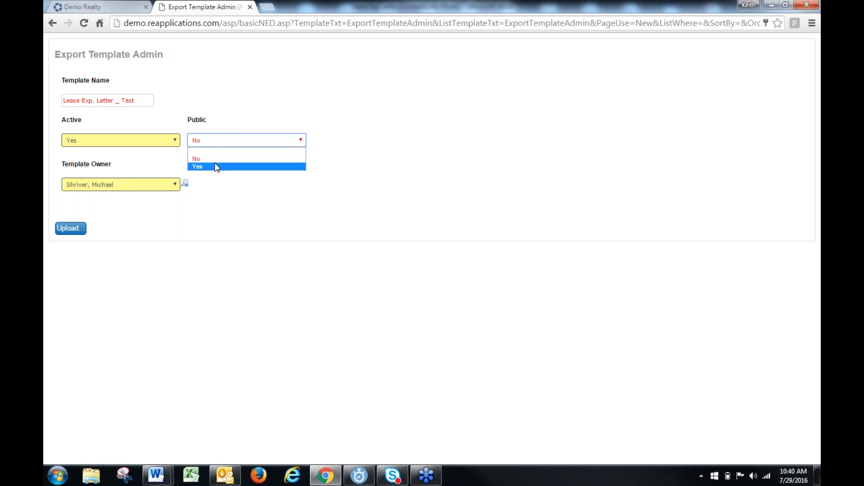
click(216, 166)
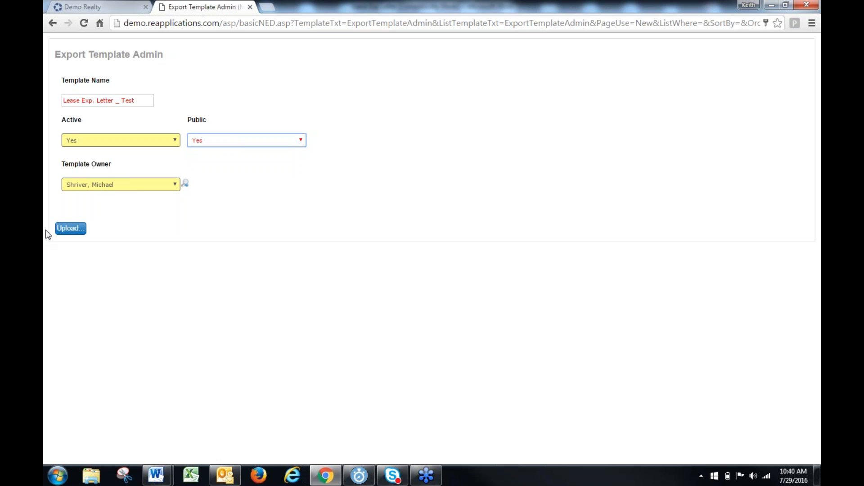
Upload the Lease Exp Letter file from the Desktop as the template's document and close the Export Template Admin
click(69, 228)
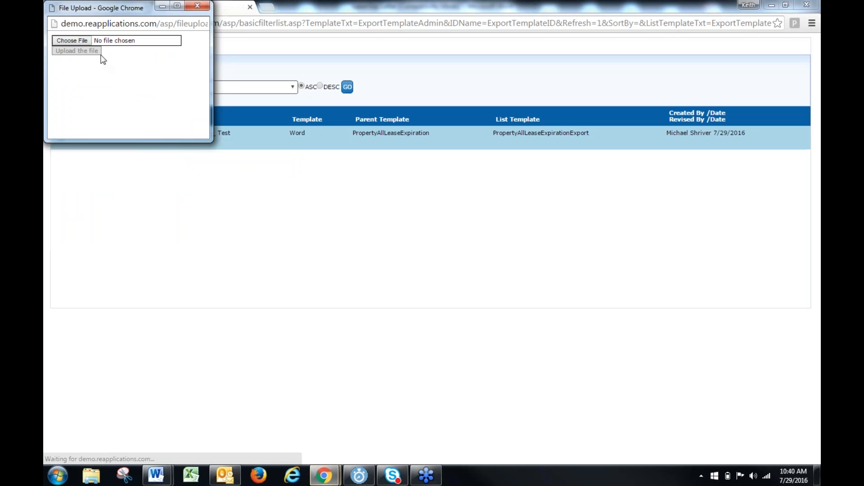
click(70, 41)
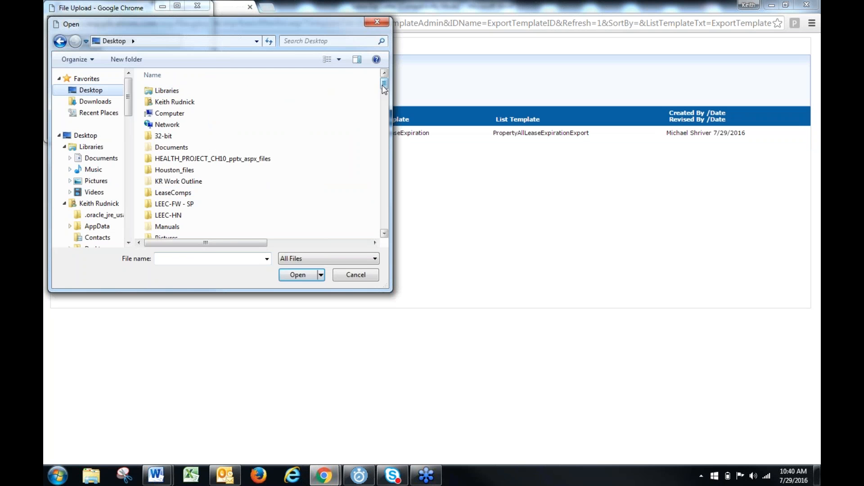
scroll(225, 198, down, 15)
double_click(171, 220)
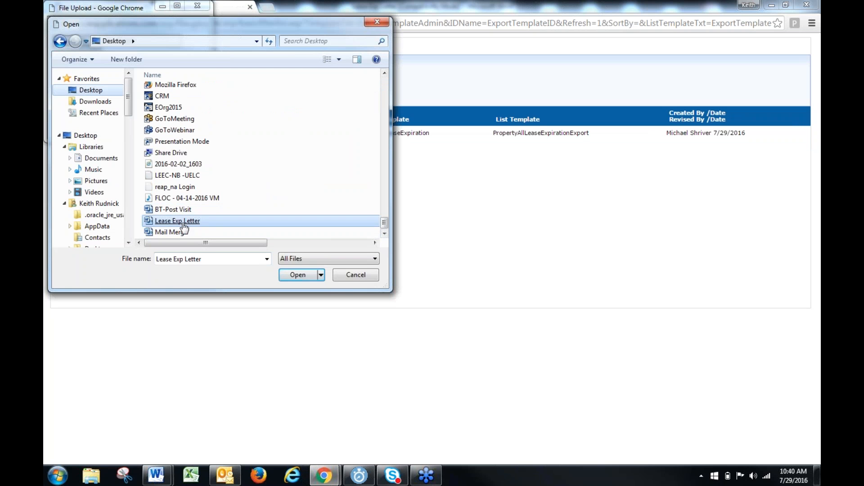
click(86, 52)
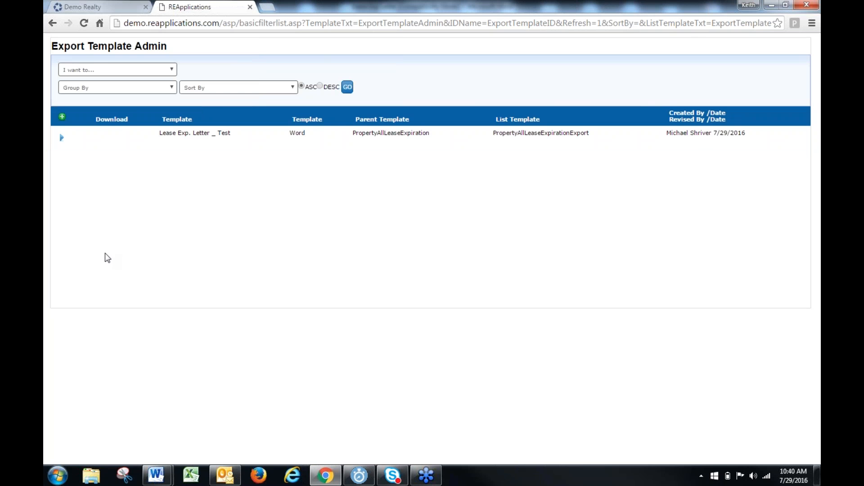
click(250, 6)
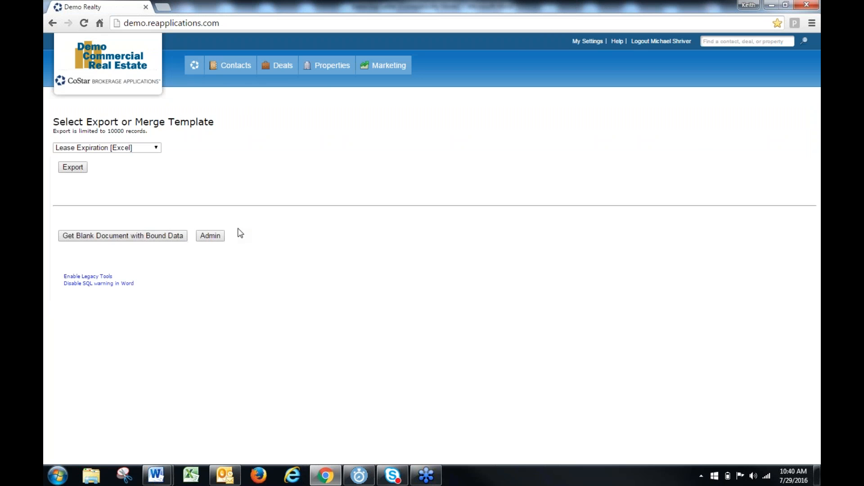
Check the export template list for the newly uploaded letter template and reload the page
click(157, 149)
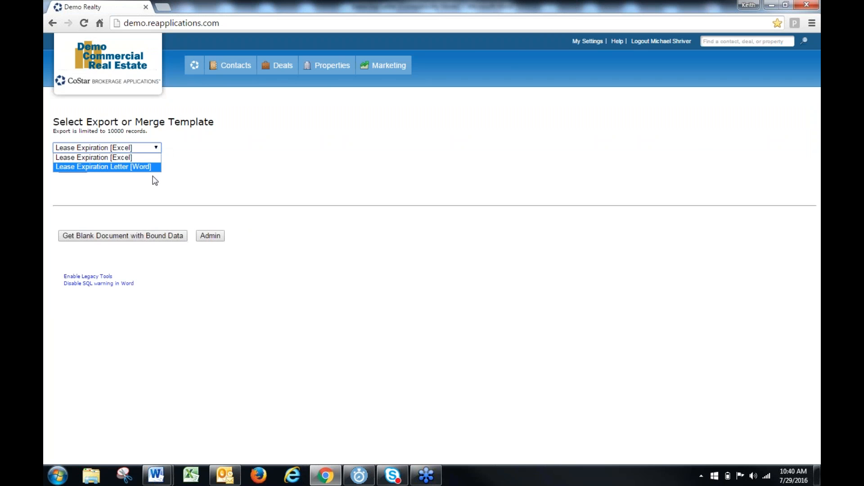
key(Return)
click(134, 205)
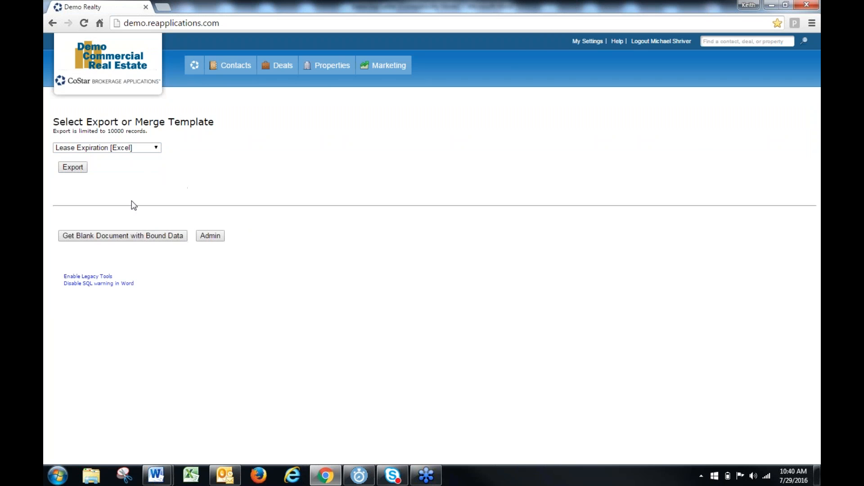
right_click(322, 119)
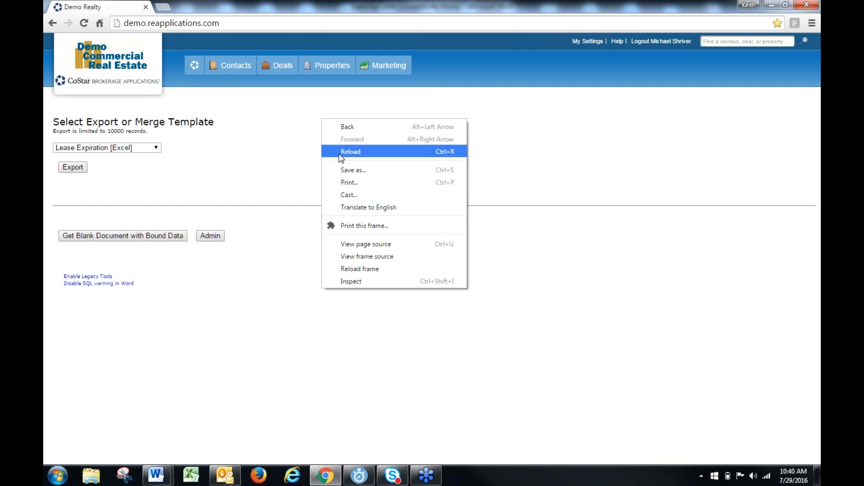
click(350, 152)
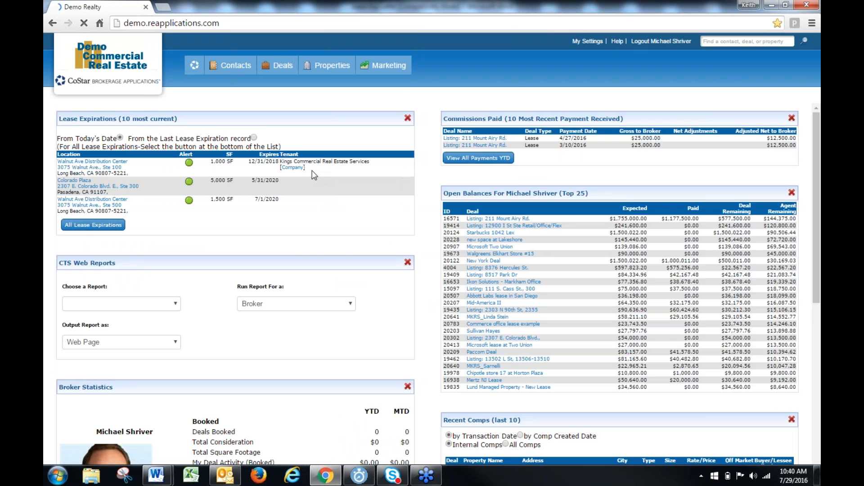
Open the Lease Expiration Search and search for Industrial properties
mouse_move(325, 67)
click(310, 124)
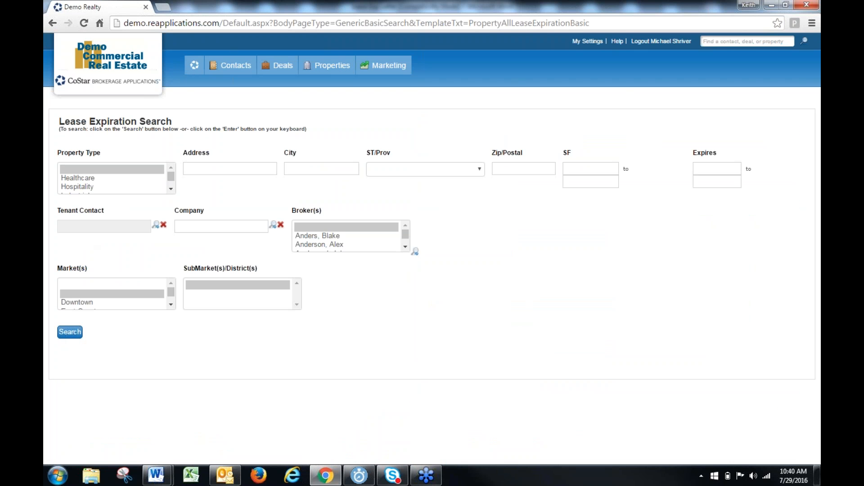
click(108, 192)
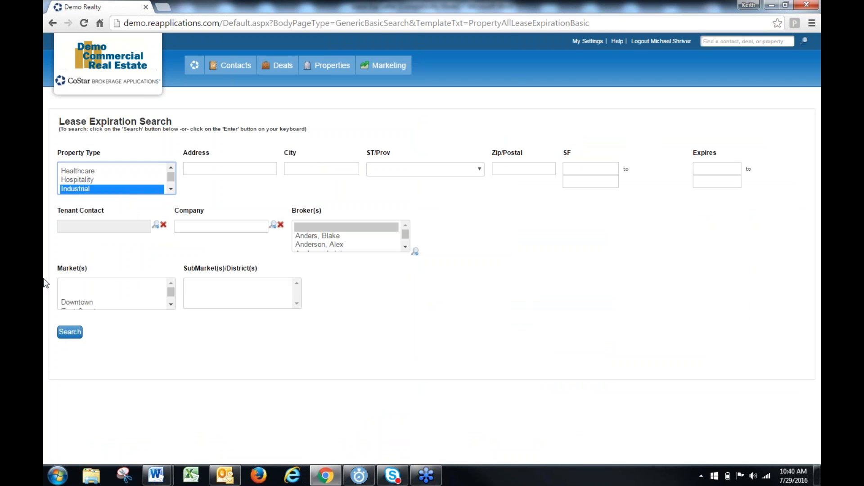
click(71, 333)
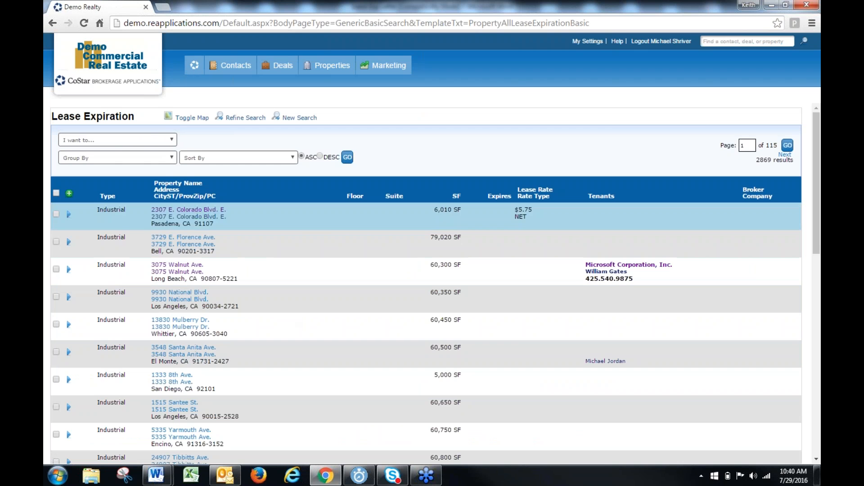
Select all lease expiration records on the first results page and filter the list by the selected records
click(57, 193)
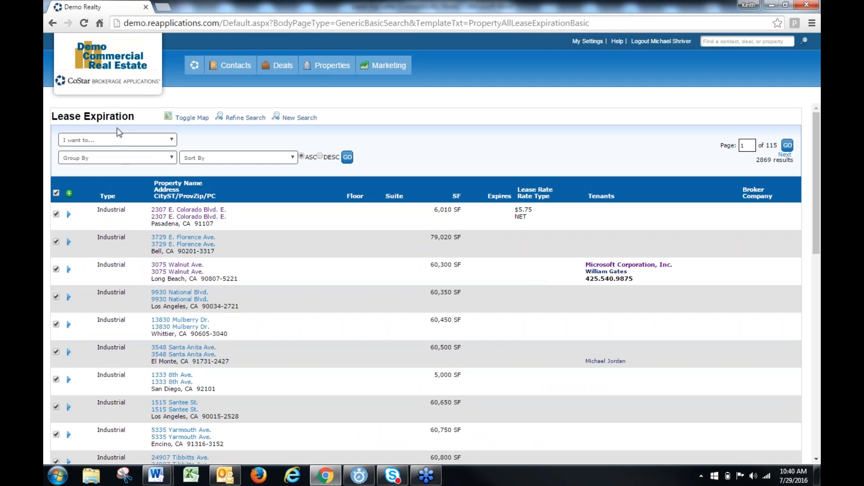
click(113, 140)
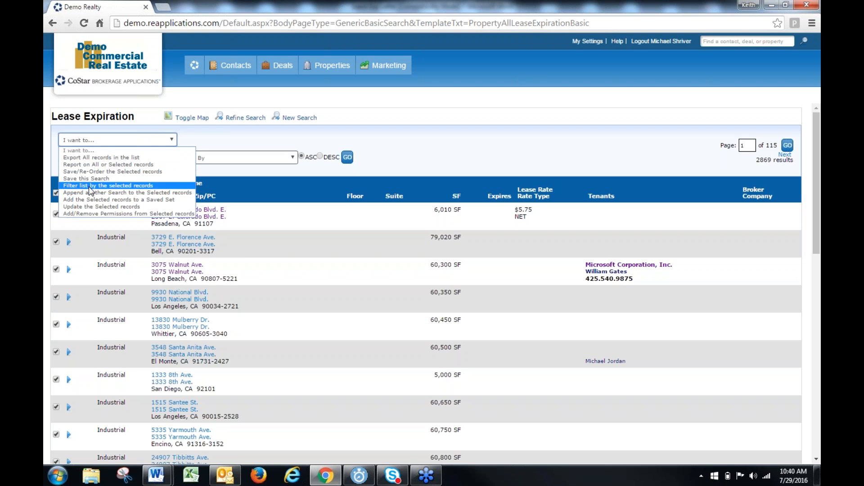
click(101, 185)
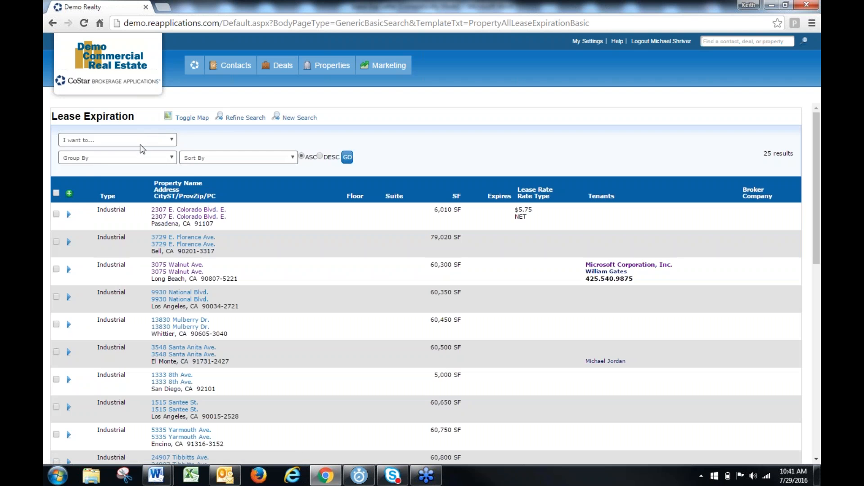
Export all records in the filtered list with the "Lease Exp. Letter _ Test [Word]" template and open the downloaded document in Word
click(141, 142)
click(120, 159)
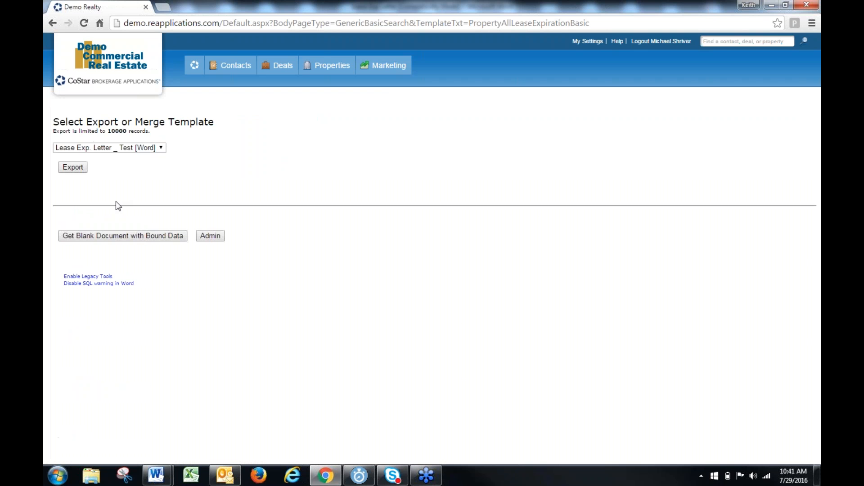
click(153, 148)
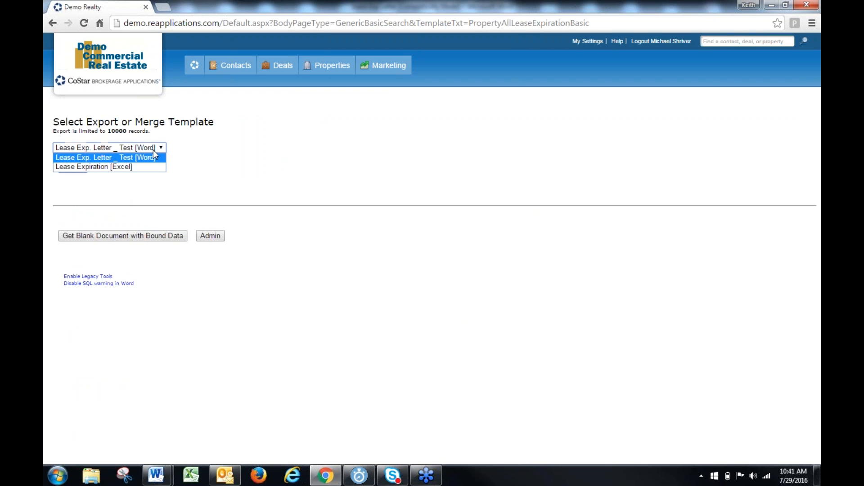
click(118, 156)
click(71, 167)
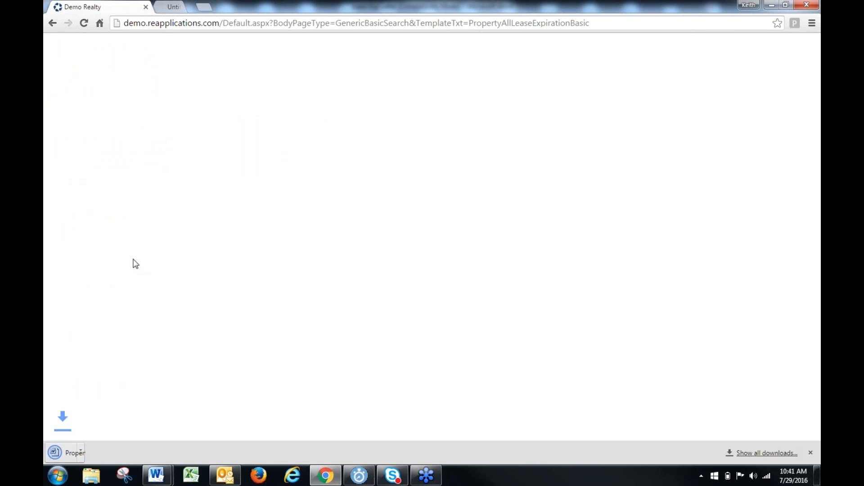
click(72, 453)
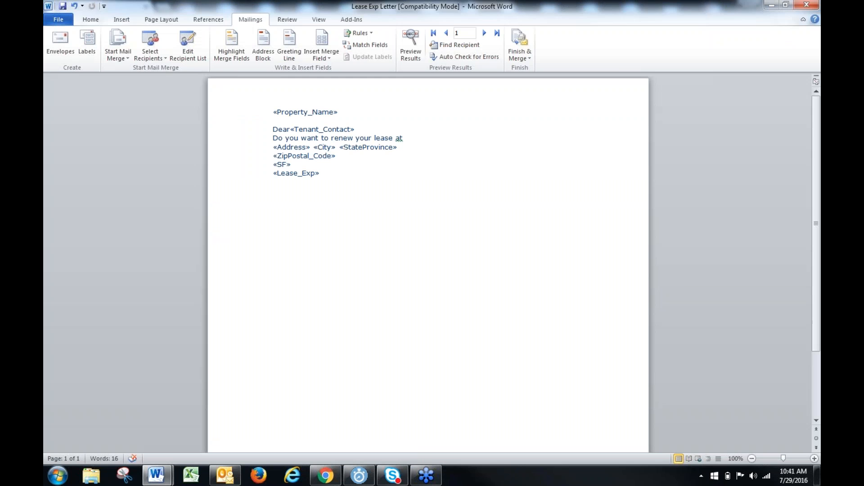
click(387, 288)
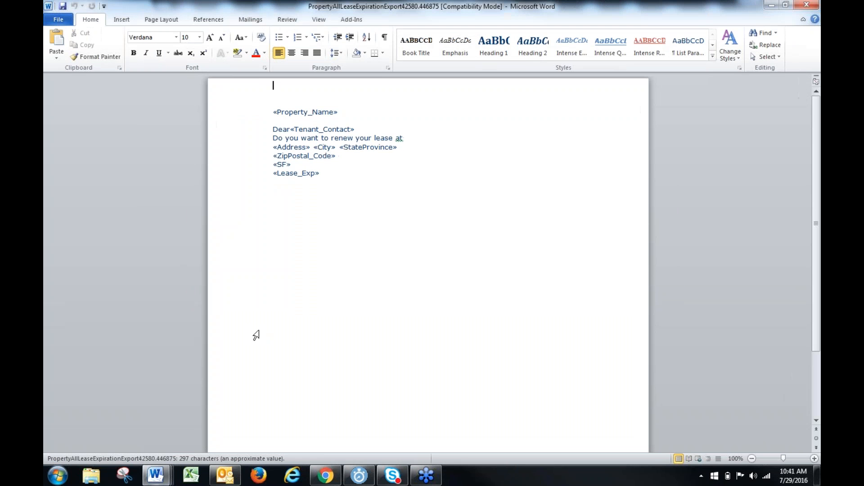
Merge all records of the exported letter into individual documents and look through the merged result
click(253, 19)
click(520, 45)
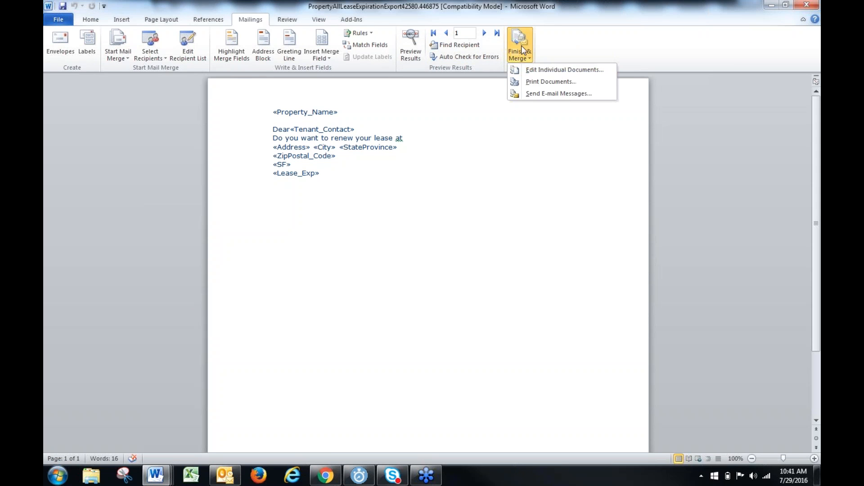
click(534, 70)
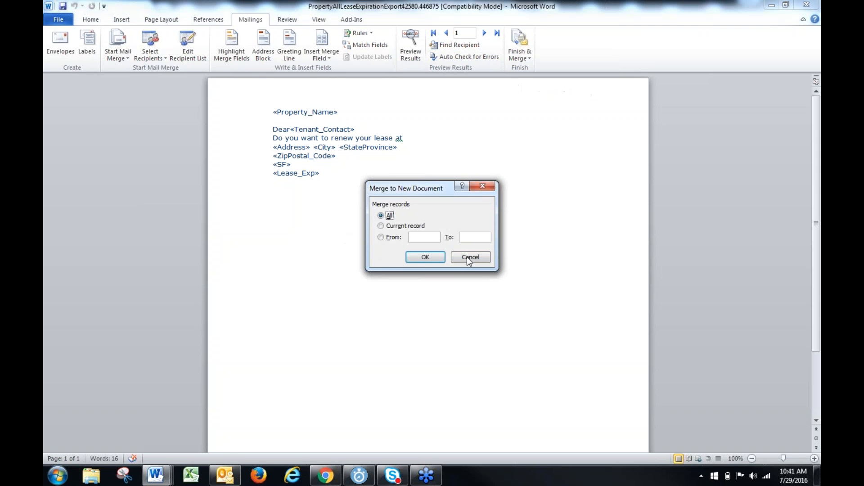
click(440, 259)
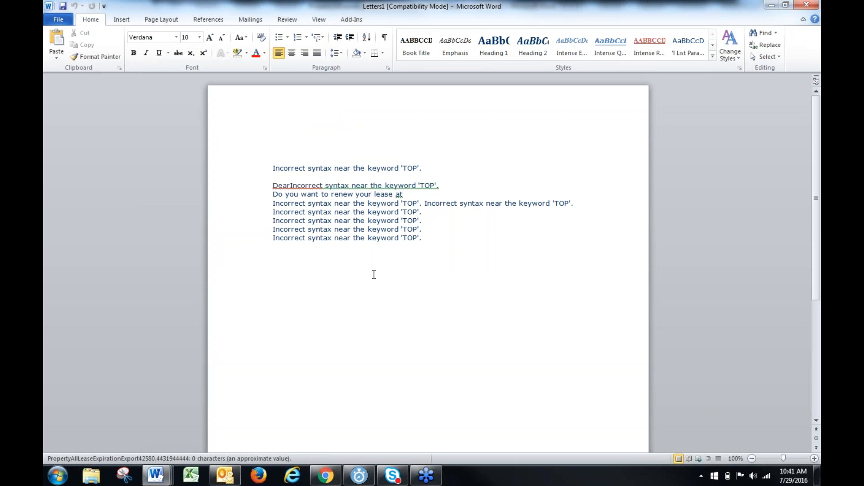
scroll(373, 274, down, 10)
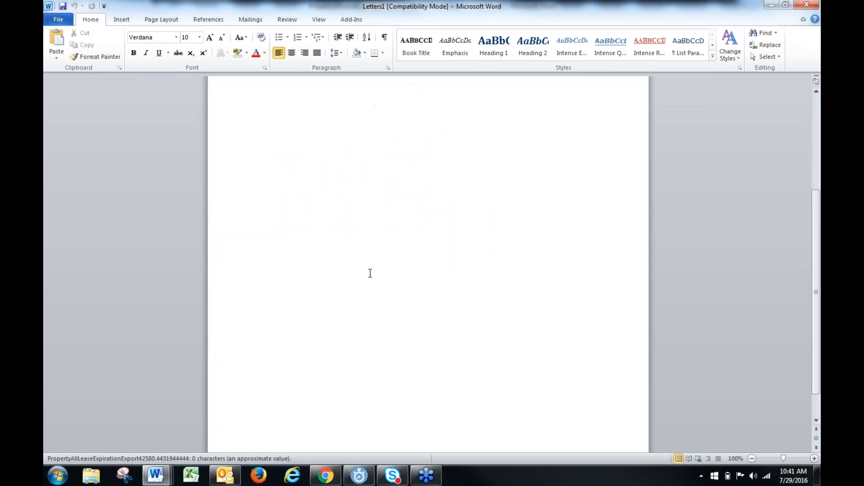
scroll(370, 273, up, 10)
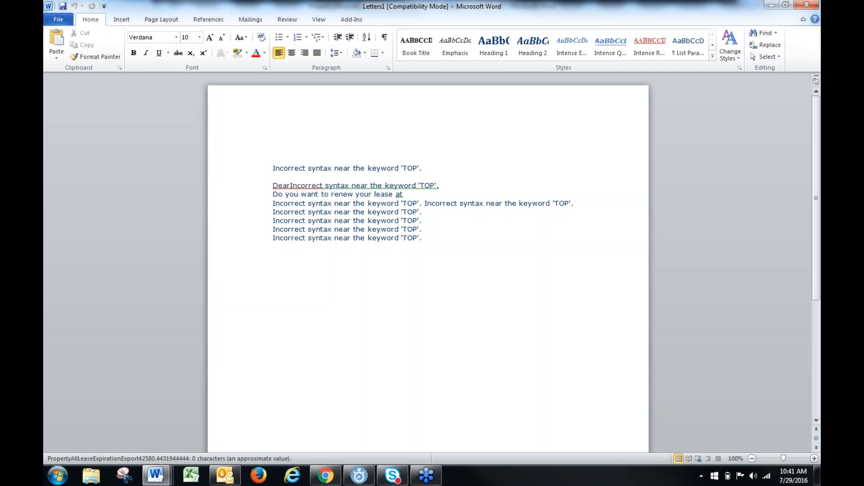
Close the merged letters and the exported document without saving, and close the Lease Exp Letter document
click(806, 4)
click(430, 254)
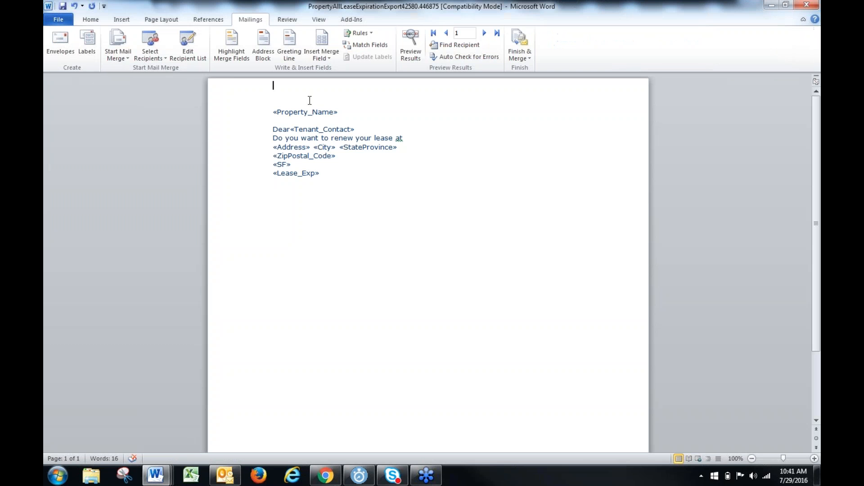
click(806, 5)
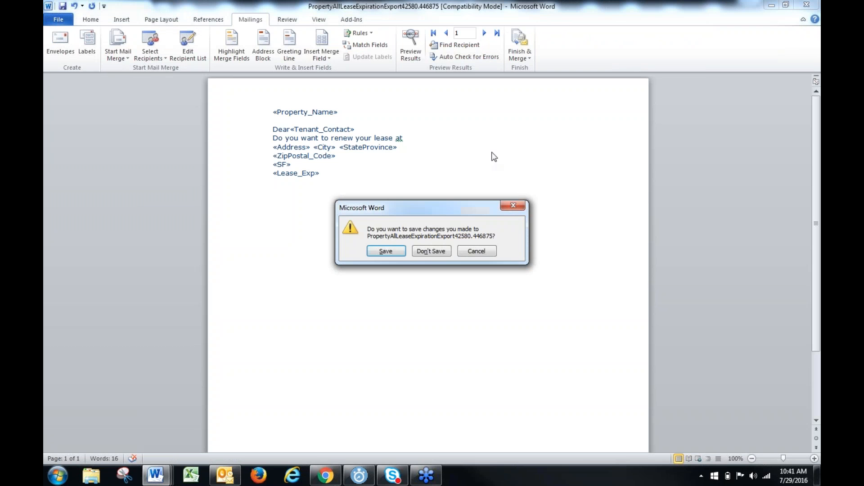
click(413, 251)
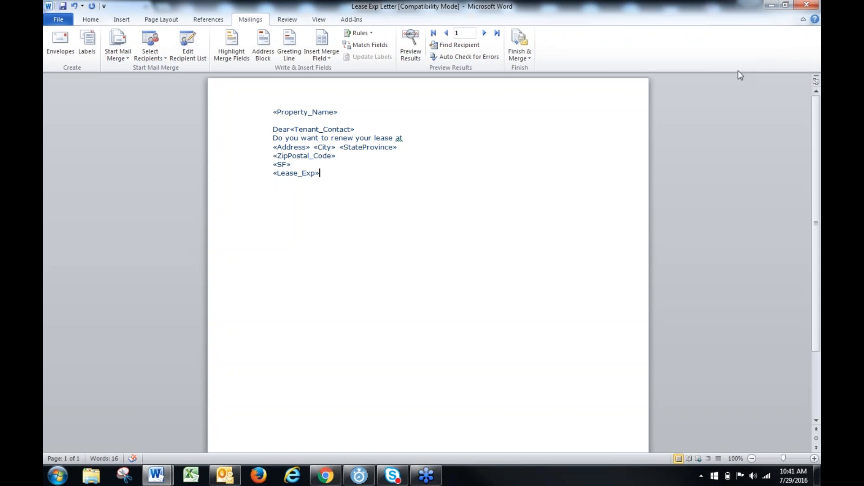
click(807, 5)
In Chrome, open the Contact Search and search for contacts whose company is "demo"
mouse_move(231, 68)
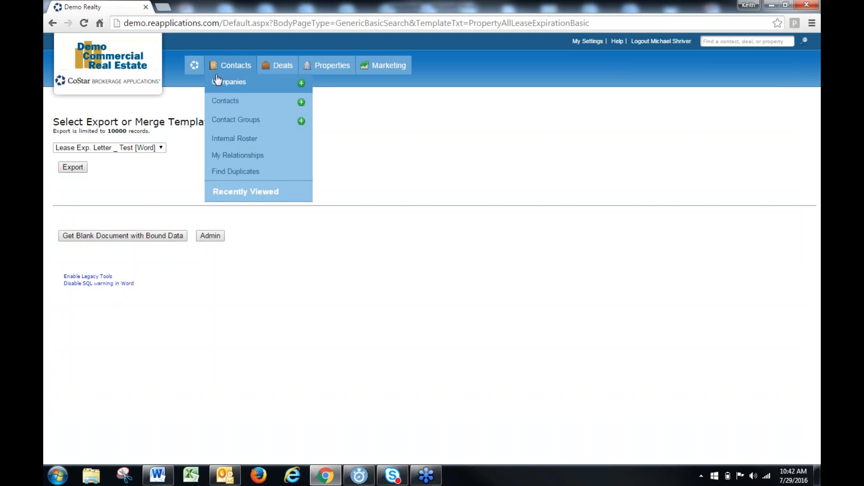
click(228, 112)
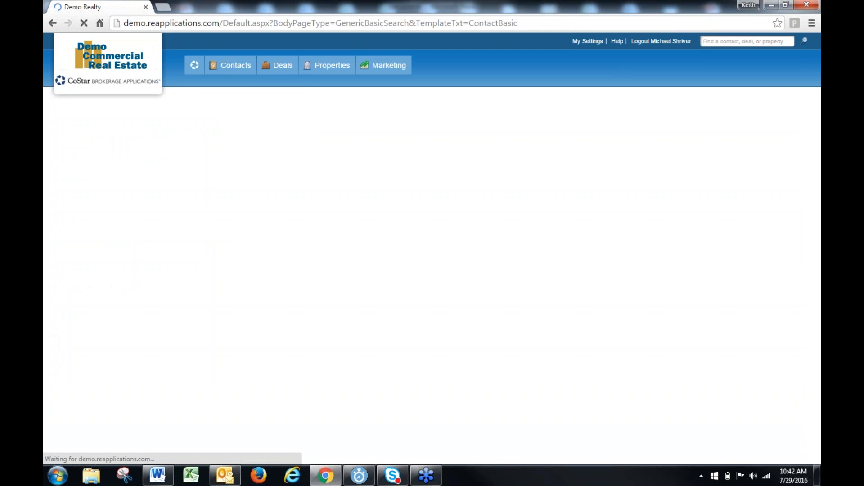
click(269, 249)
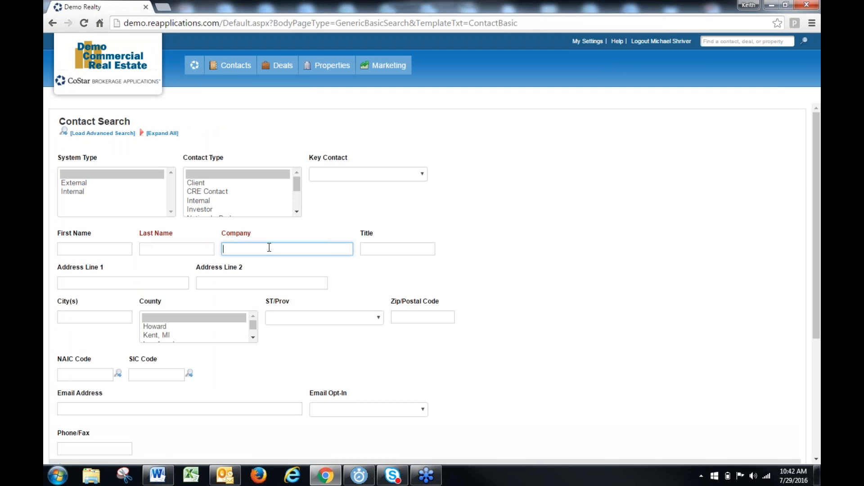
text(demo)
key(Return)
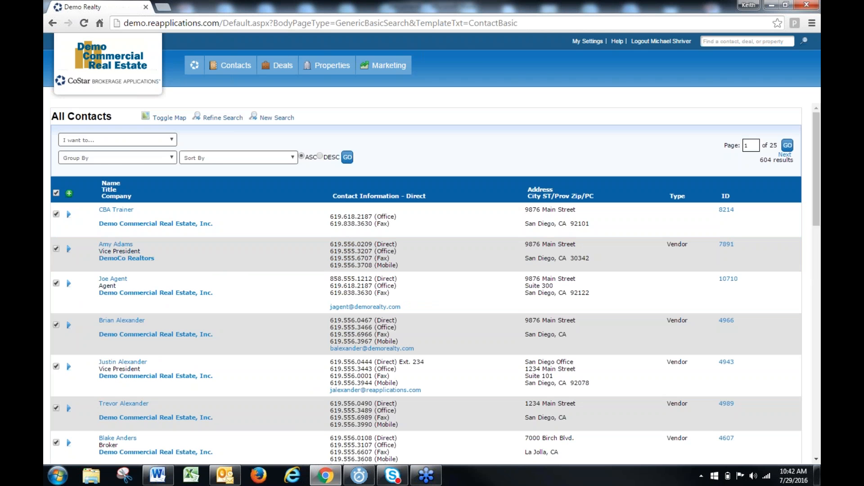
Filter the contact list by the selected records and open the export page for all records in the list
click(134, 142)
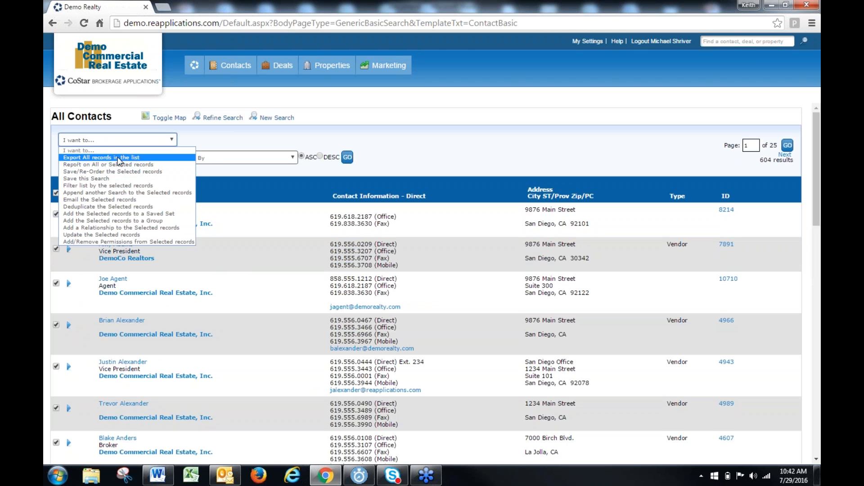
click(108, 186)
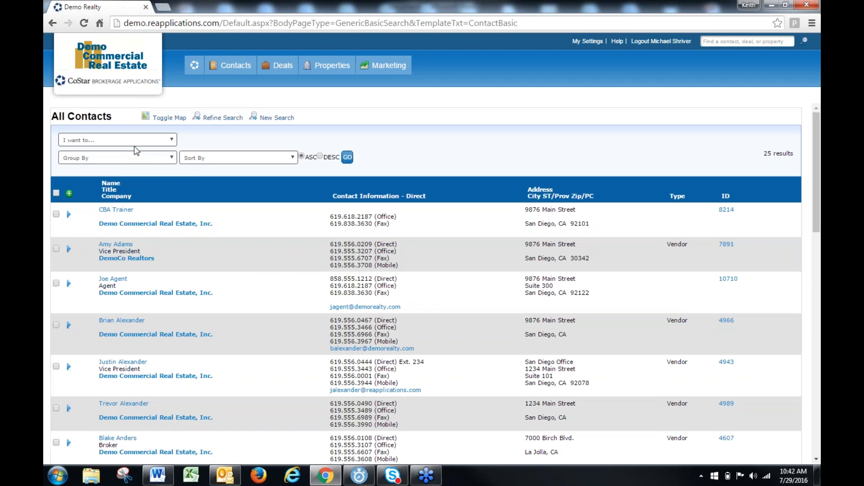
click(134, 144)
click(131, 149)
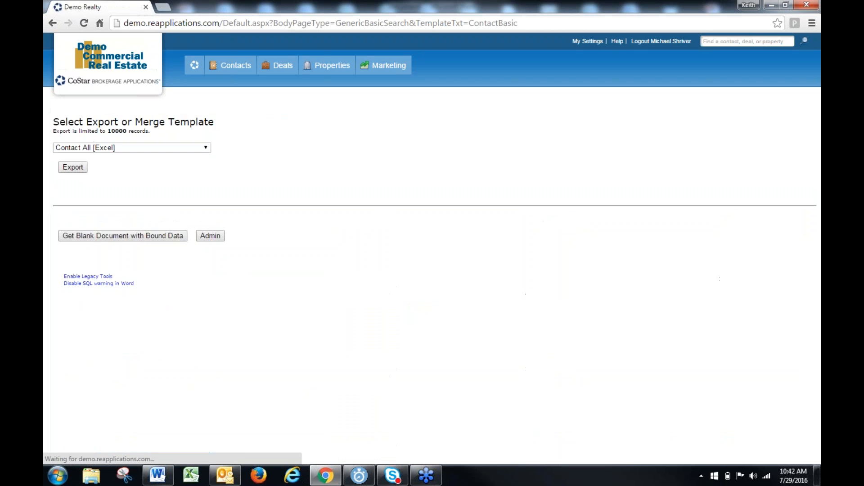
Review the Excel and Word export templates available for contacts
click(168, 149)
scroll(137, 225, down, 1)
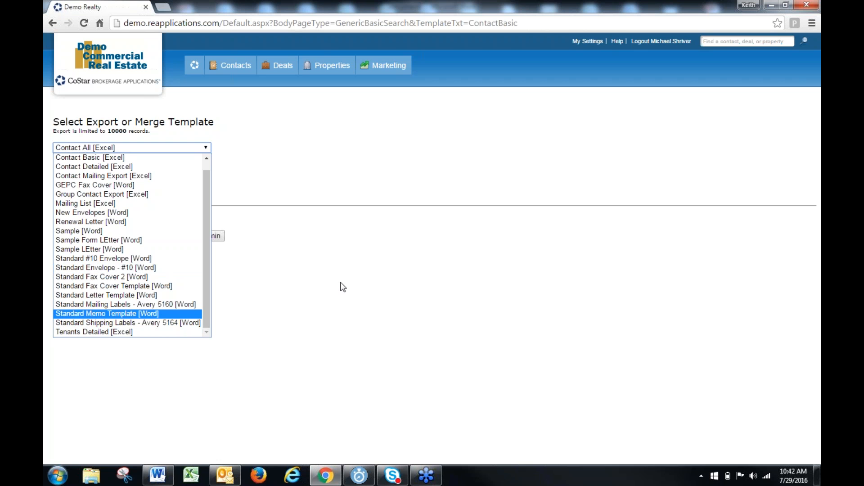
click(306, 293)
click(141, 149)
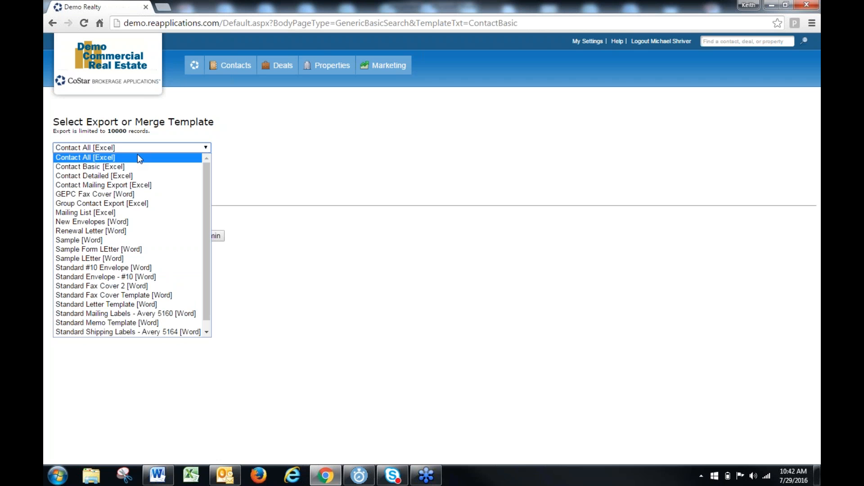
scroll(129, 209, down, 1)
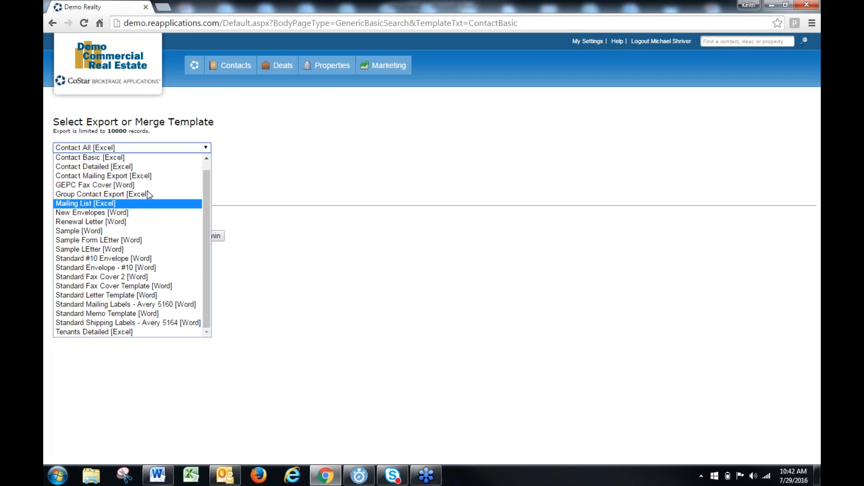
Open the Comp Search and run it without entering any criteria
click(329, 95)
click(328, 94)
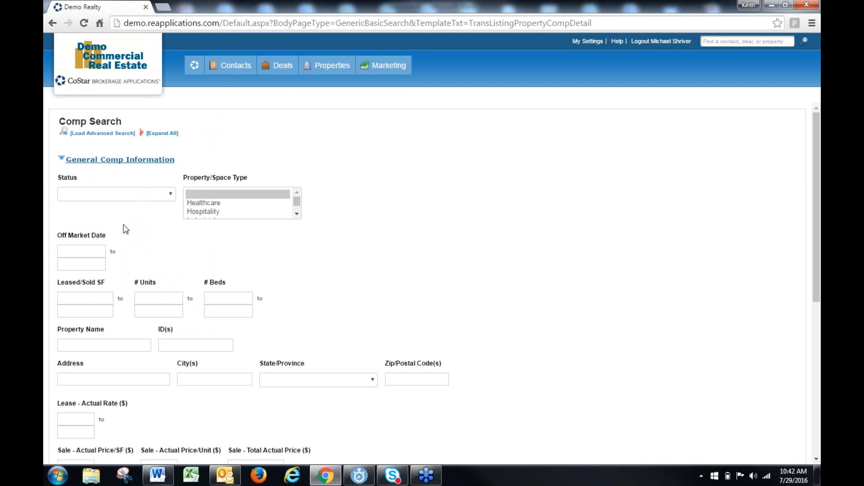
click(159, 297)
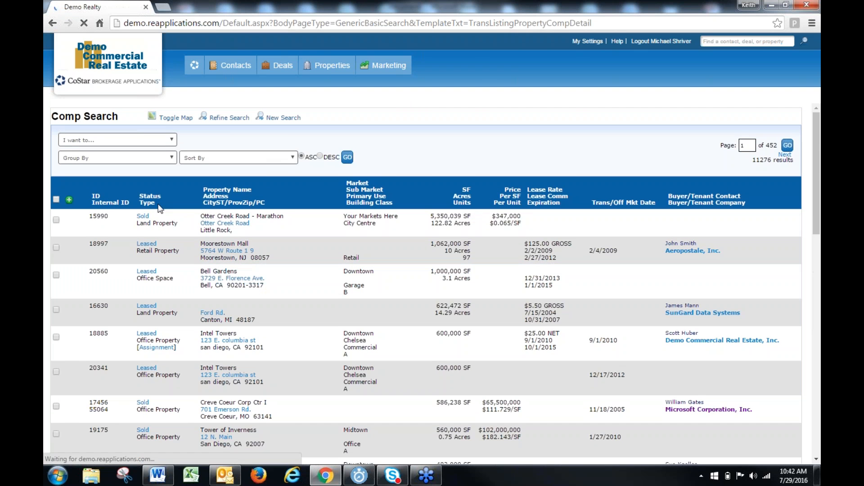
Filter the comp list by all the comps on the first page and open the export page for all records in the list
click(56, 200)
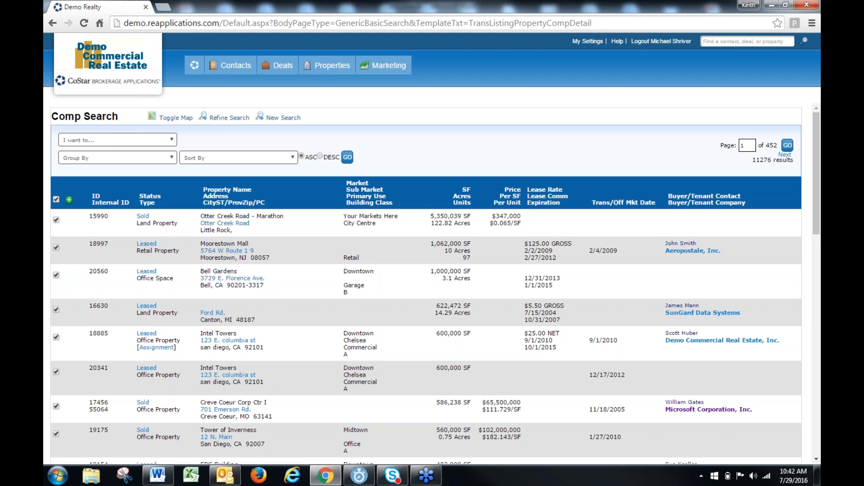
click(102, 142)
click(100, 179)
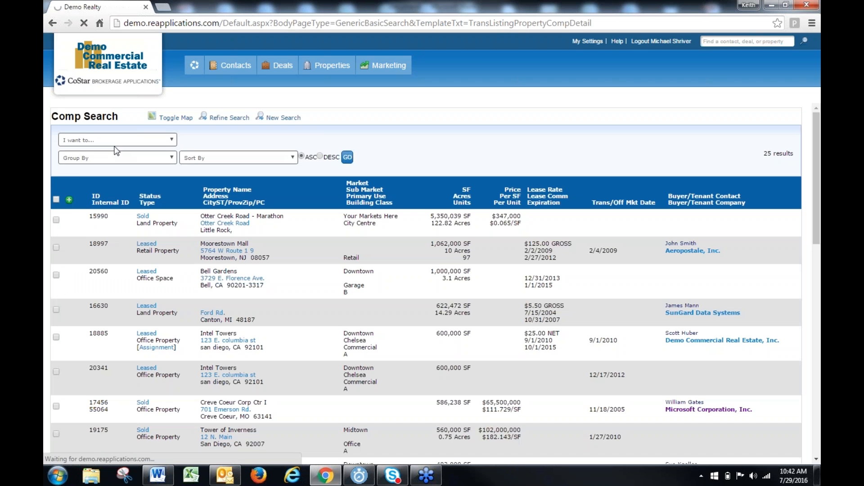
click(118, 142)
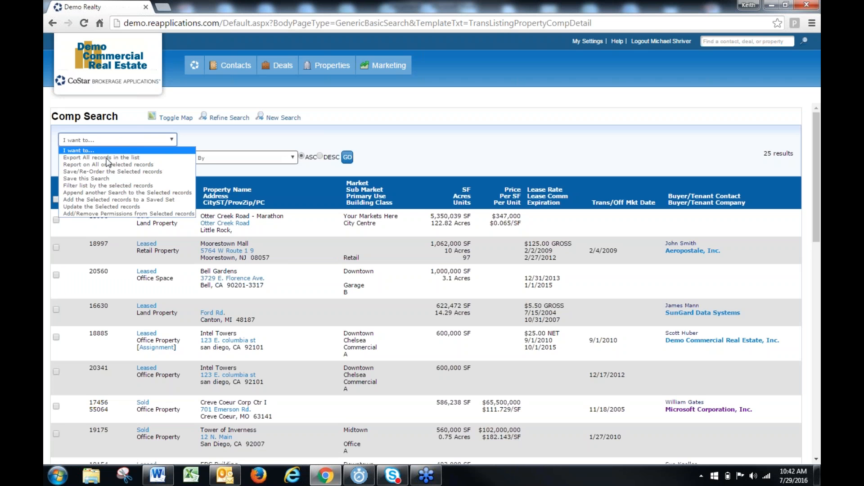
click(110, 163)
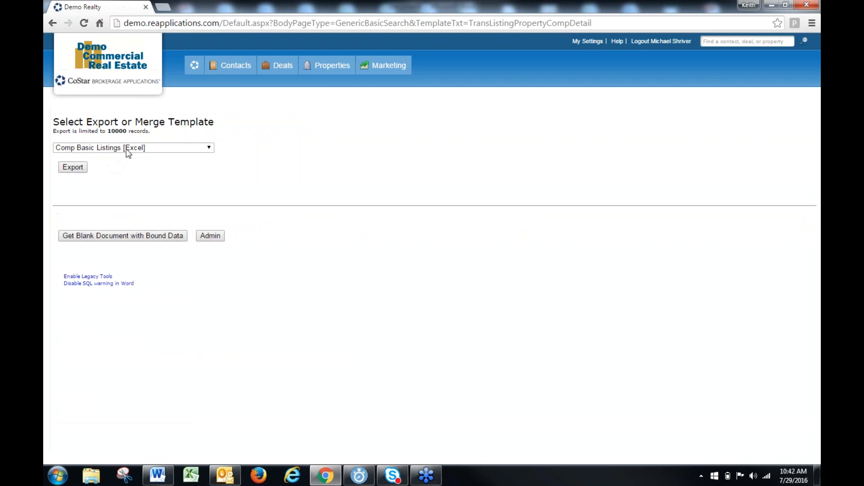
Export the comps with the Test [Word] template and open the downloaded document in Word
click(126, 150)
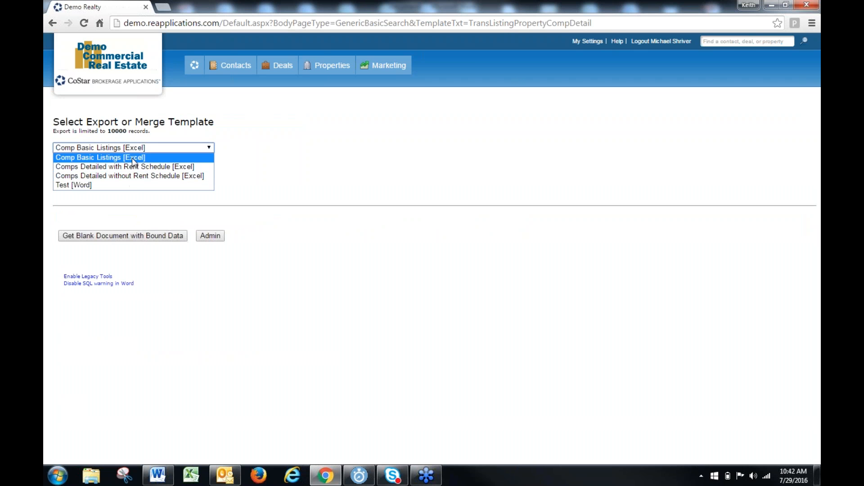
click(131, 158)
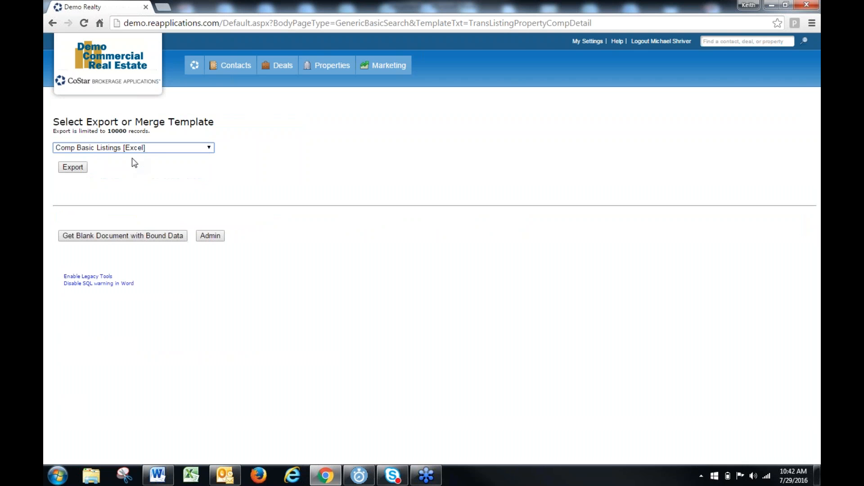
click(160, 148)
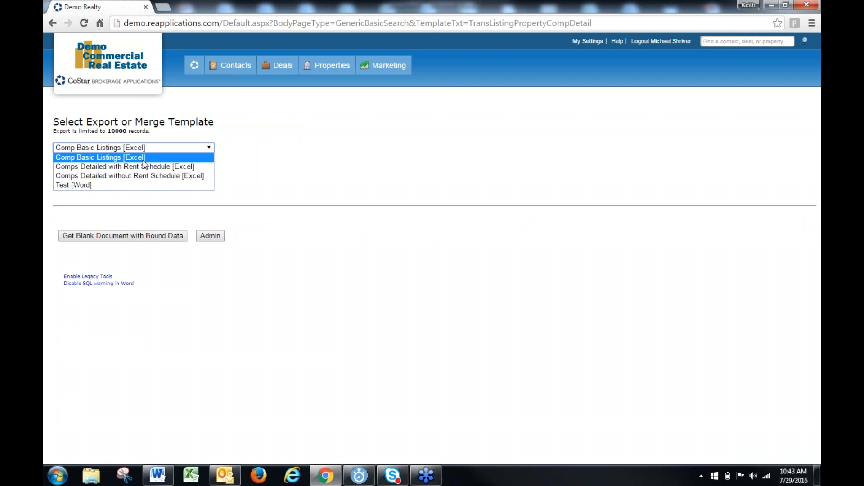
click(83, 185)
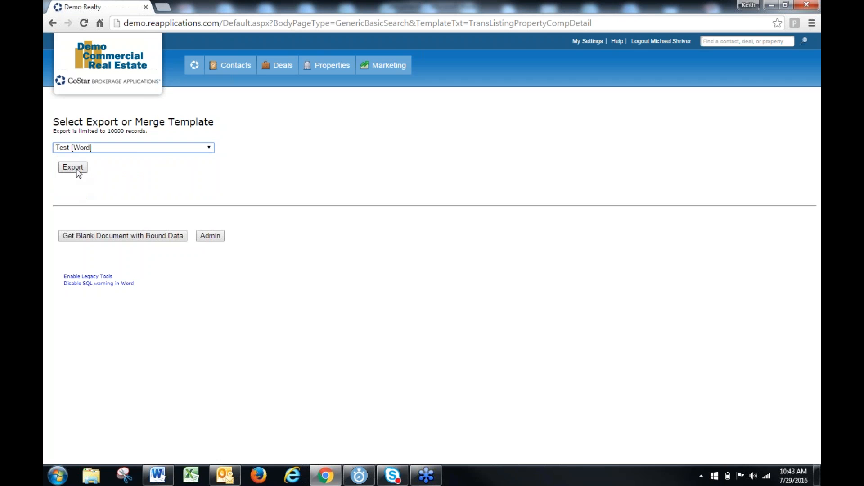
click(76, 168)
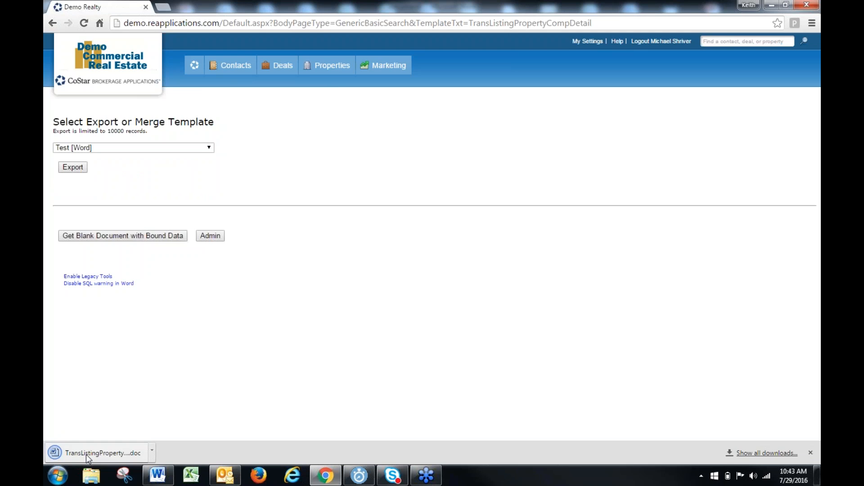
click(85, 455)
click(392, 289)
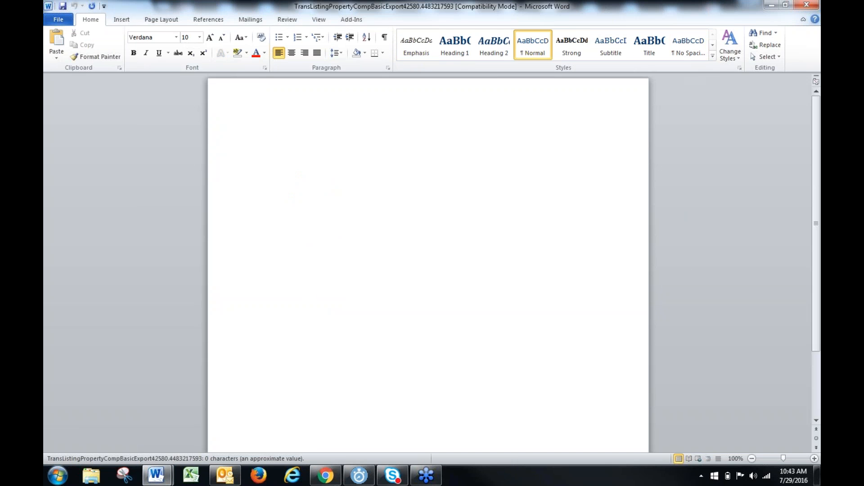
Close the exported comp document and discard the changes to Document1
click(807, 5)
click(807, 4)
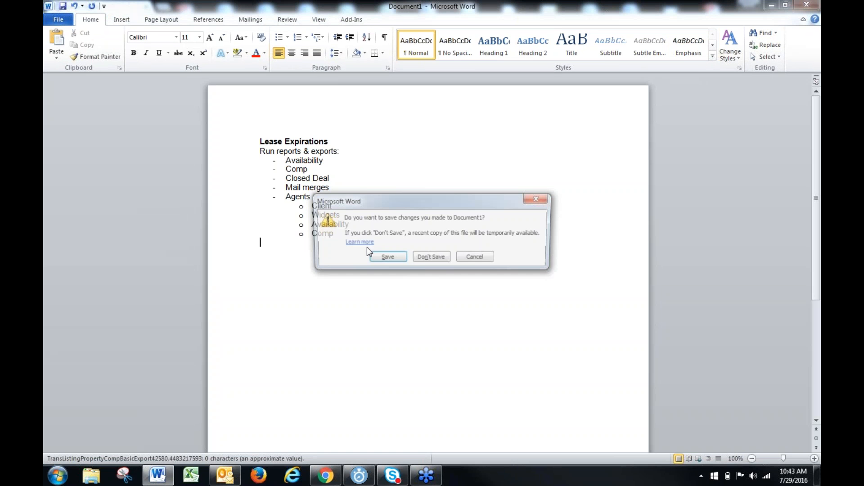
click(427, 259)
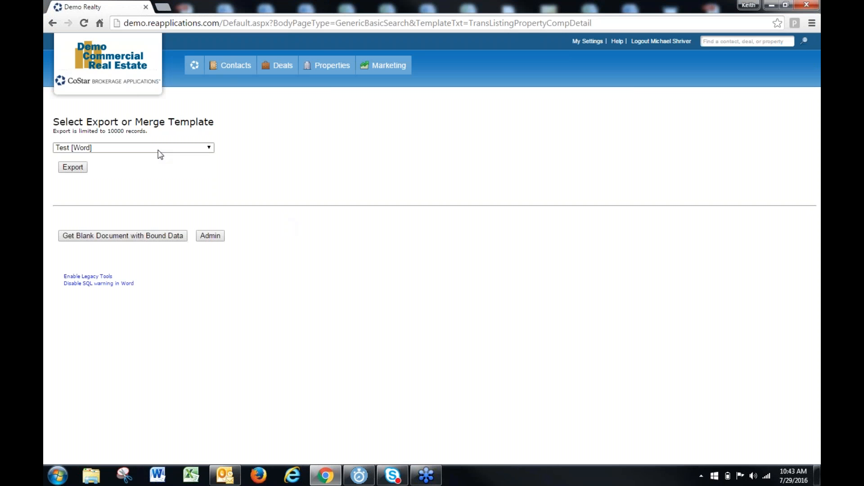
Open the Contact Search and search for contacts whose company is "demo"
click(131, 149)
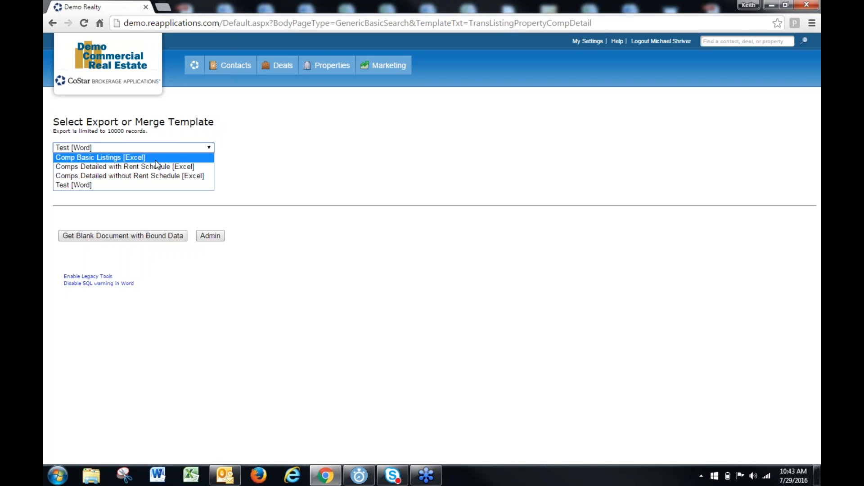
click(226, 102)
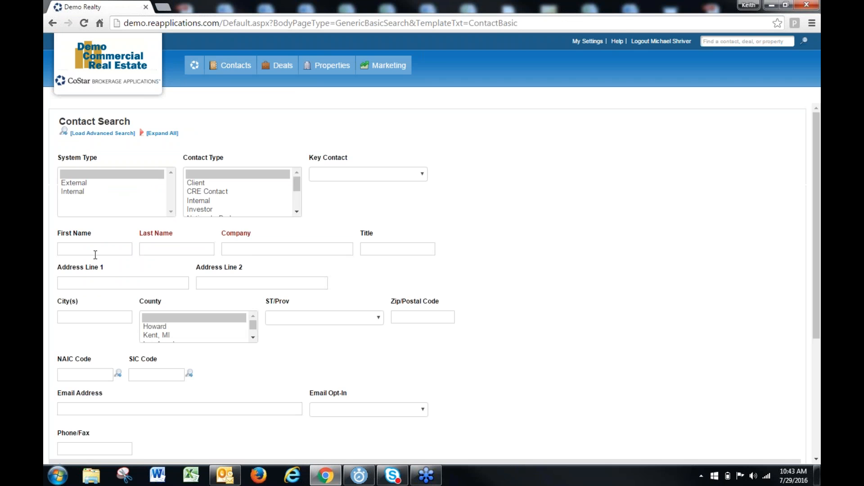
click(251, 250)
text(de)
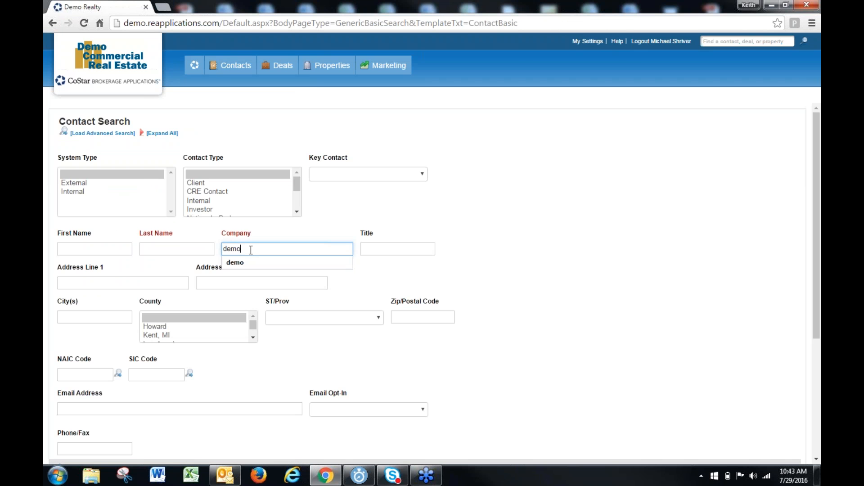
text(mo)
key(Return)
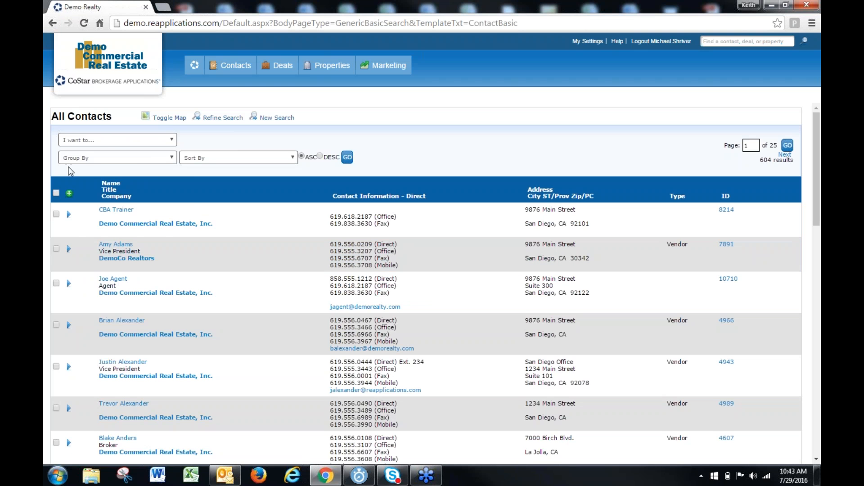
Export all the listed contacts with the Standard #10 Envelope [Word] template and open the downloaded document in Word
click(114, 141)
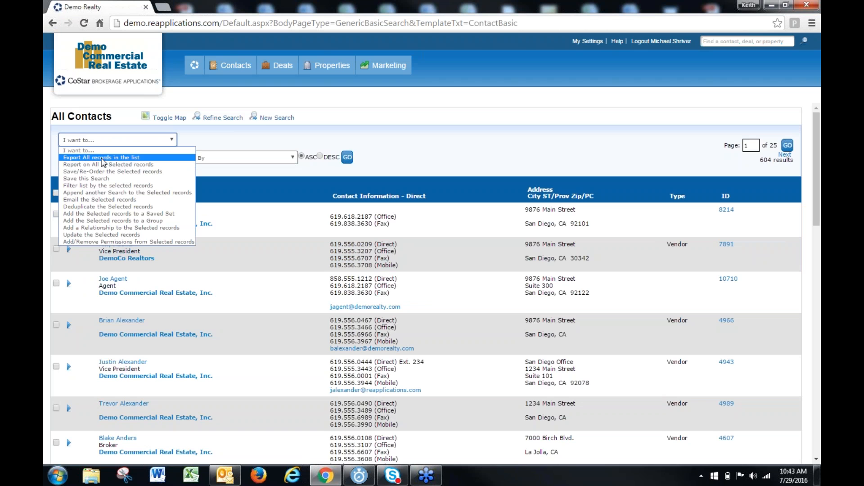
click(103, 158)
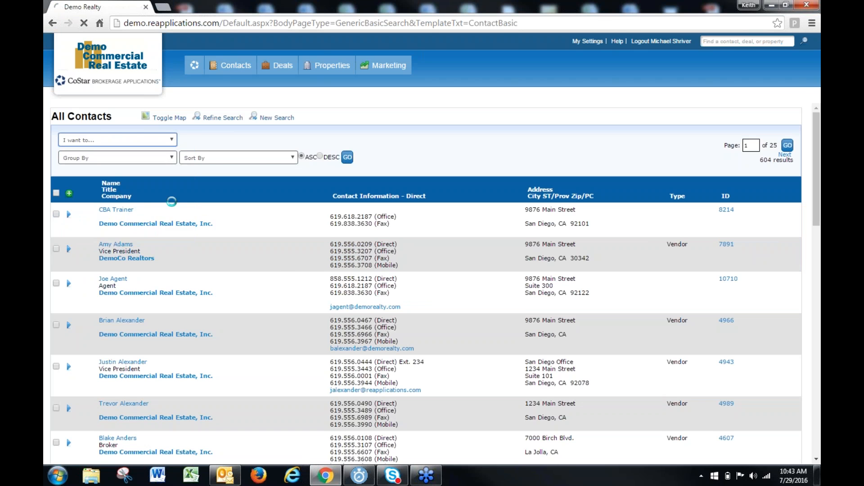
click(125, 148)
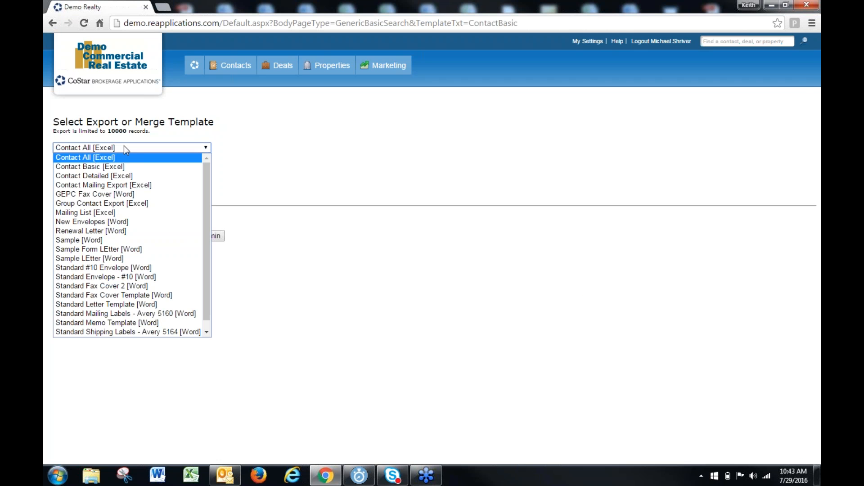
scroll(143, 240, down, 1)
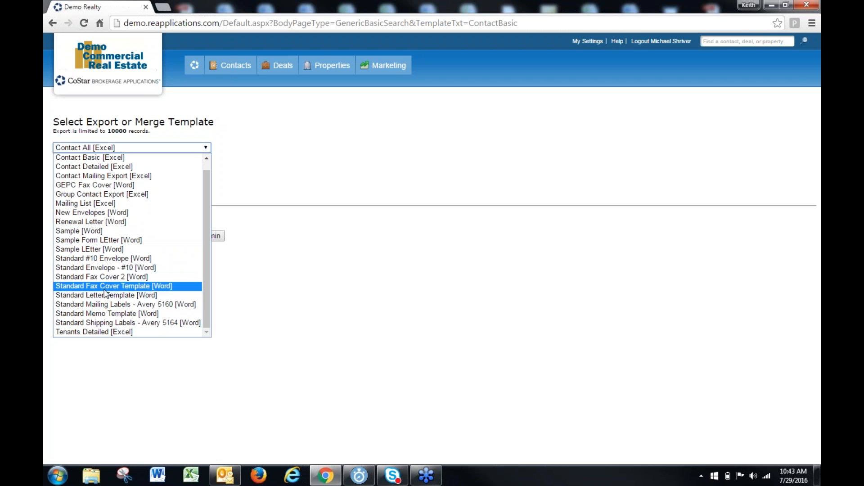
click(106, 258)
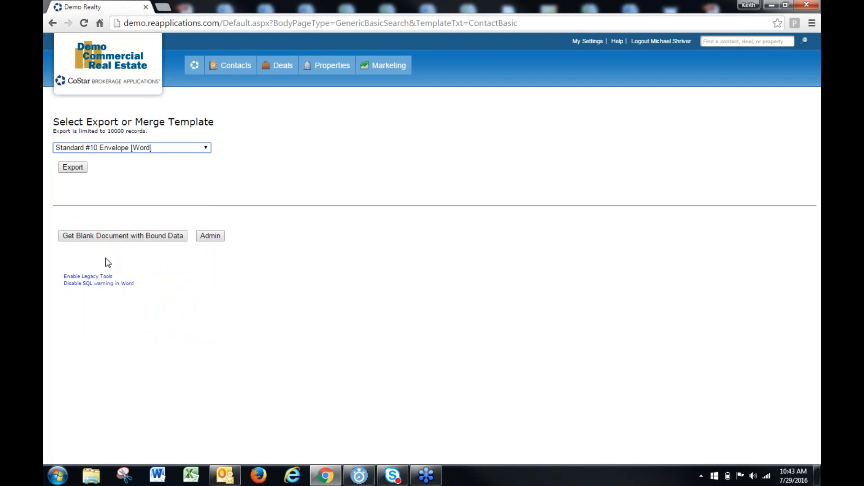
click(72, 168)
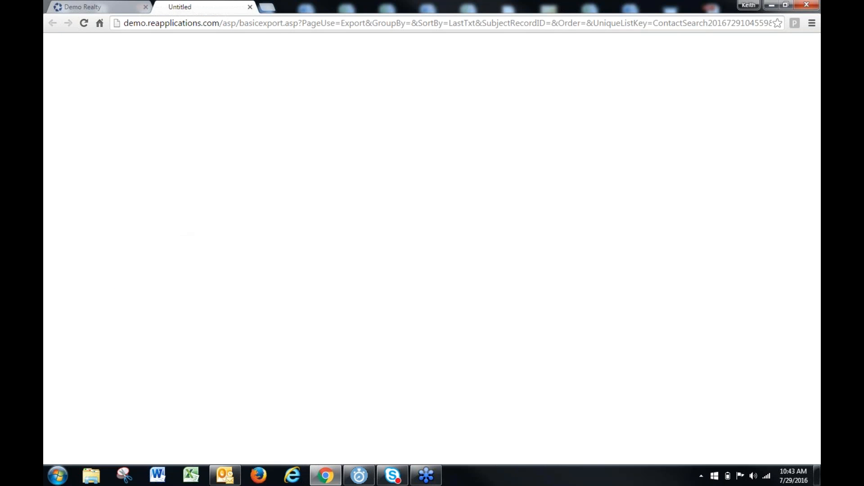
click(82, 454)
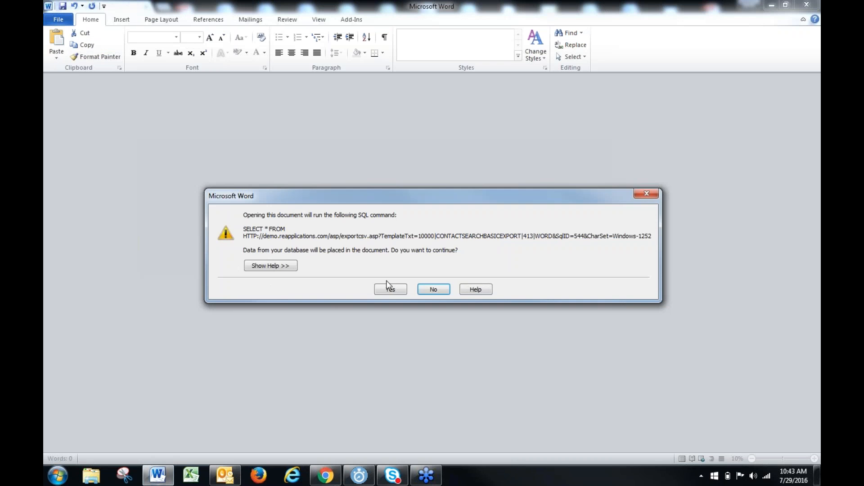
click(390, 289)
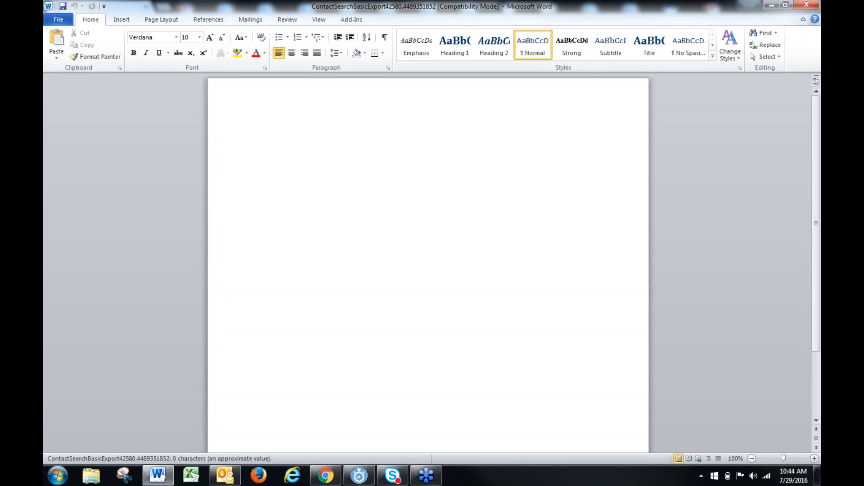
Close the exported envelope document and choose the Standard Envelope - #10 [Word] template for the export
click(806, 5)
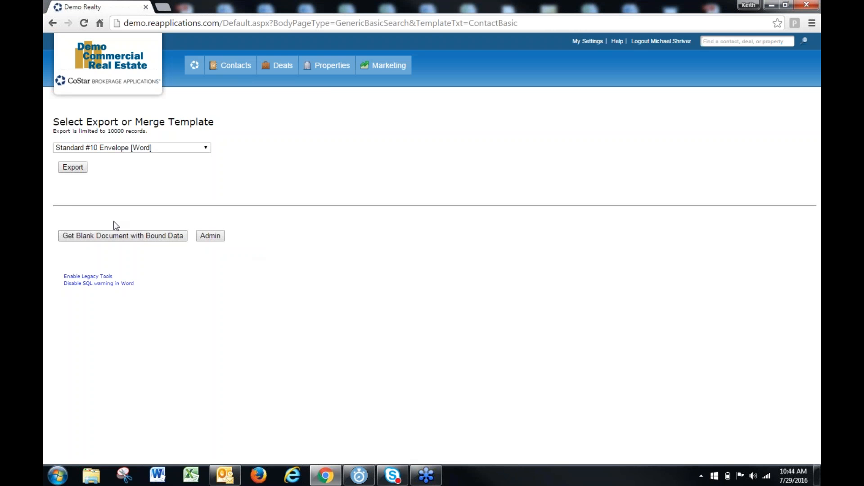
click(162, 147)
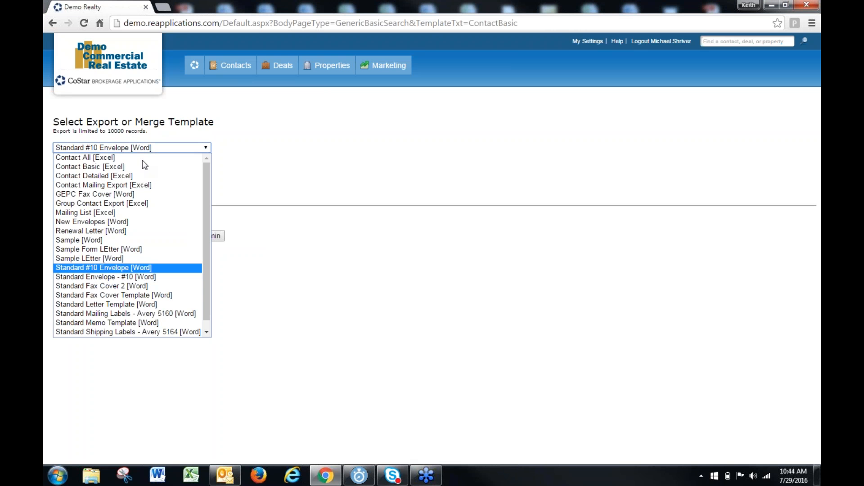
click(110, 276)
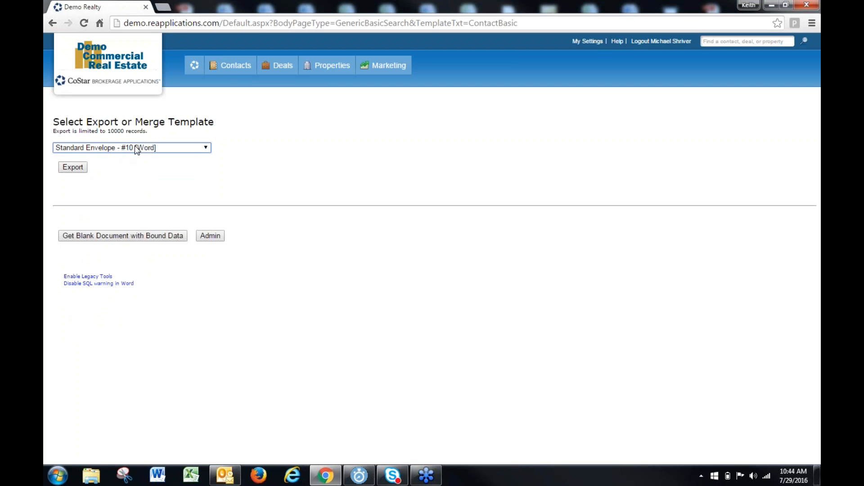
Go to leec-fw.reapplications.com and log in with the saved credentials
click(202, 23)
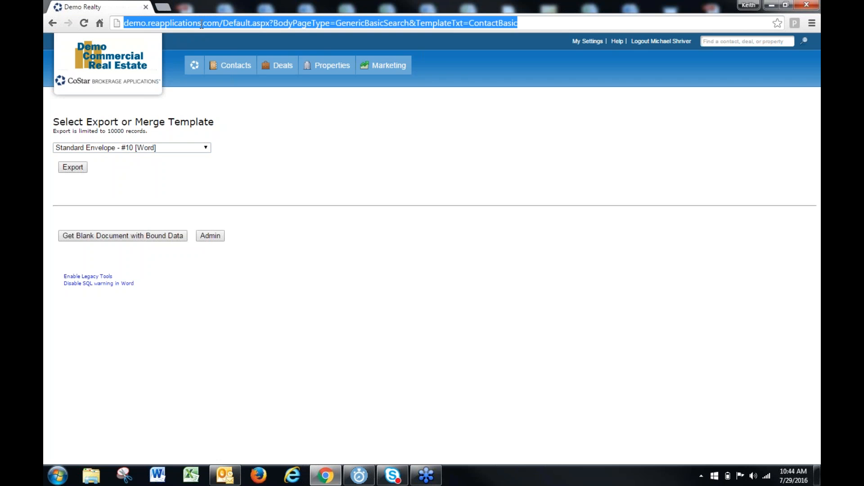
text(leec-fw.reapplications.com)
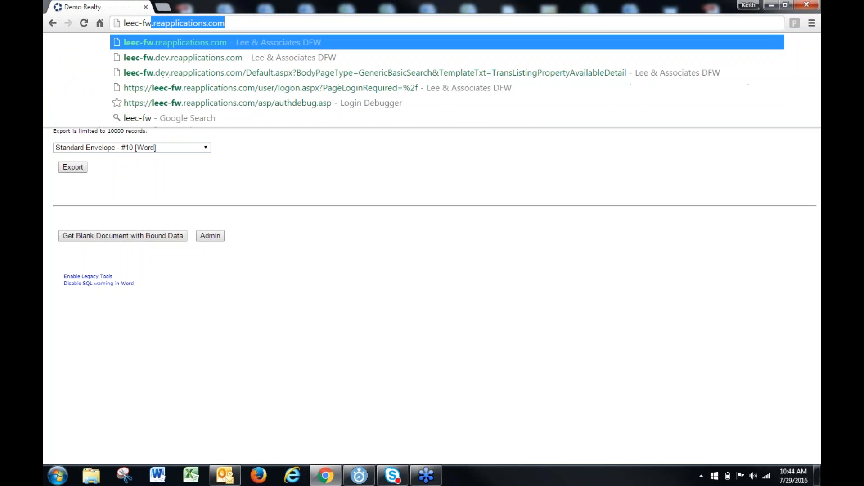
key(Return)
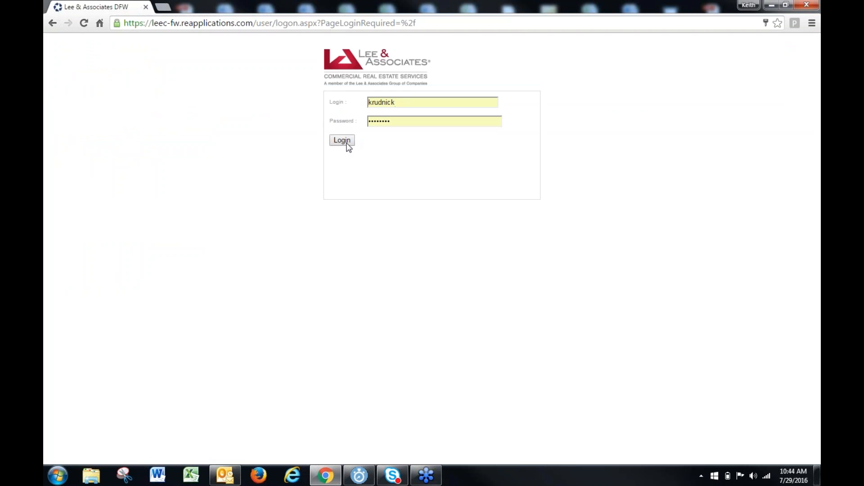
click(342, 141)
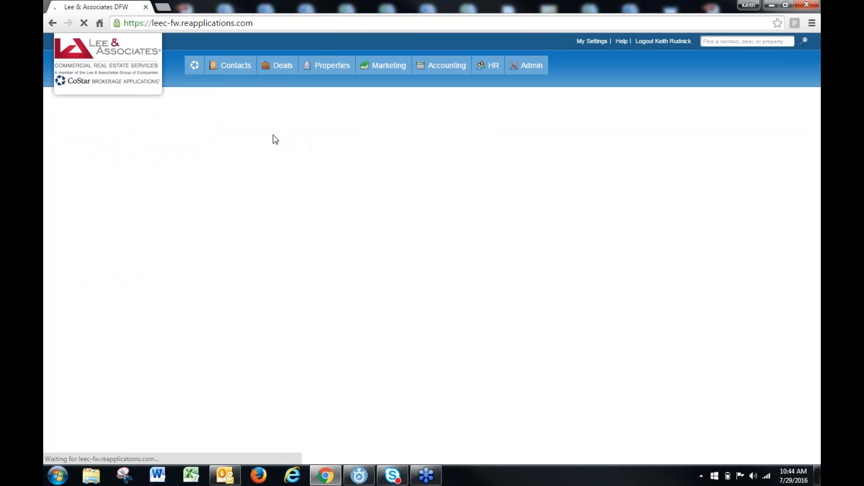
Run the Contact Search without any criteria and select all contacts on the first results page
mouse_move(327, 65)
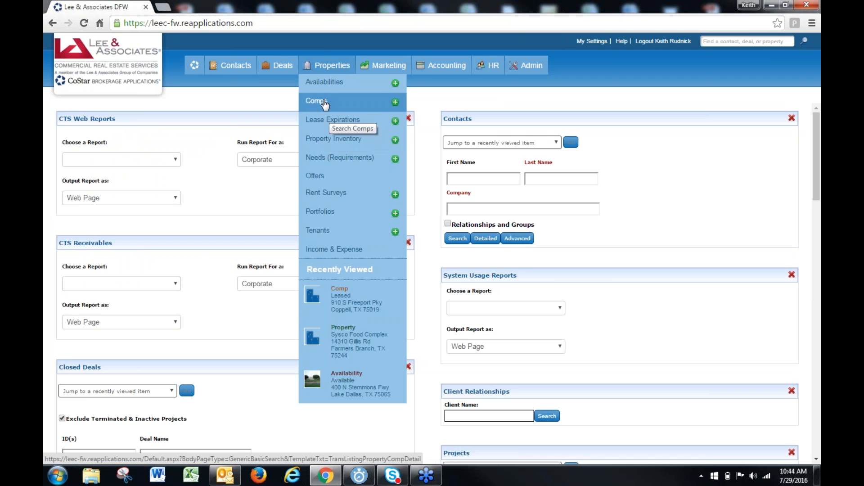
mouse_move(229, 67)
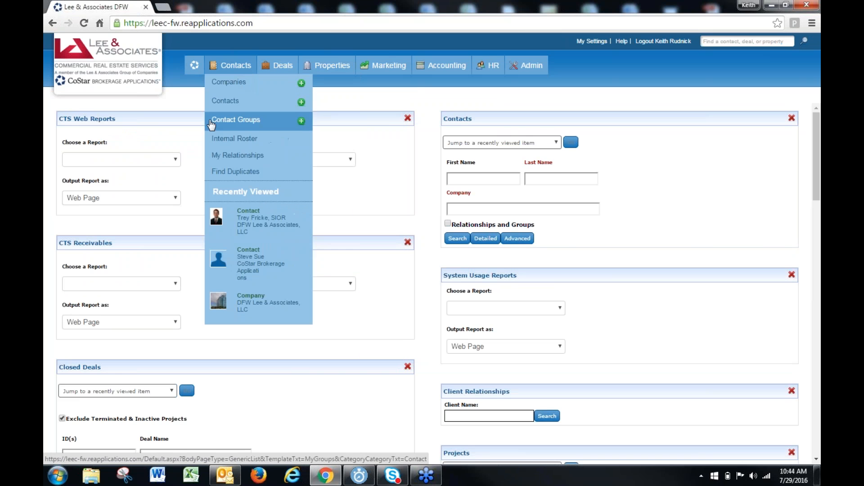
click(226, 96)
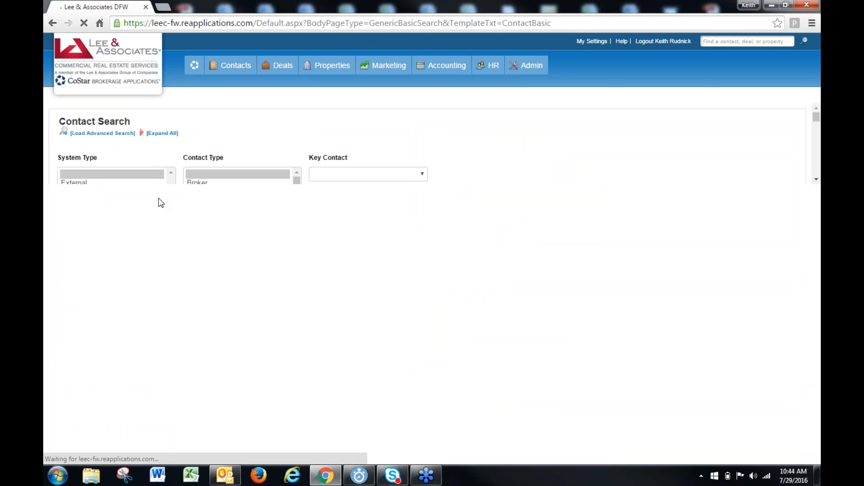
click(152, 251)
key(Return)
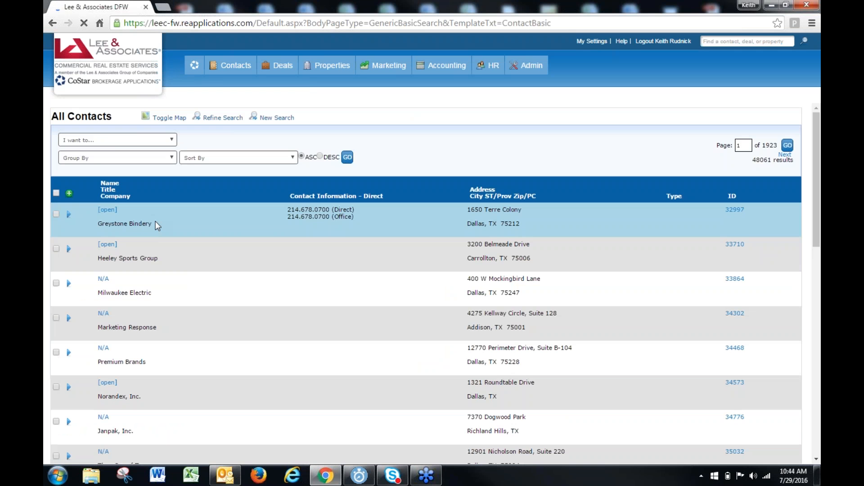
click(56, 193)
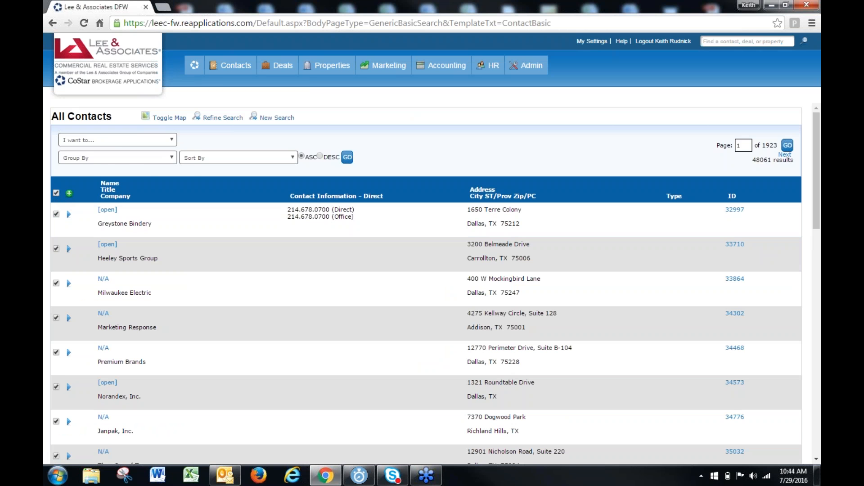
Filter the contact list by the selected records and open the export of all records in the list
click(110, 140)
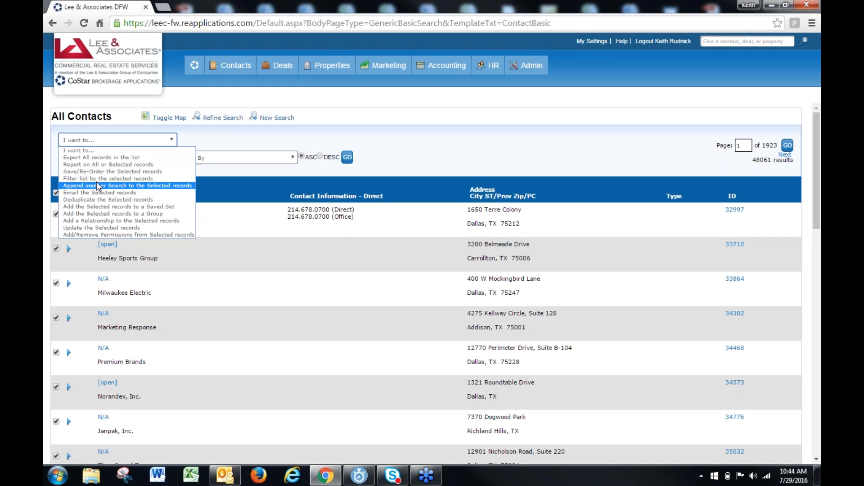
click(99, 179)
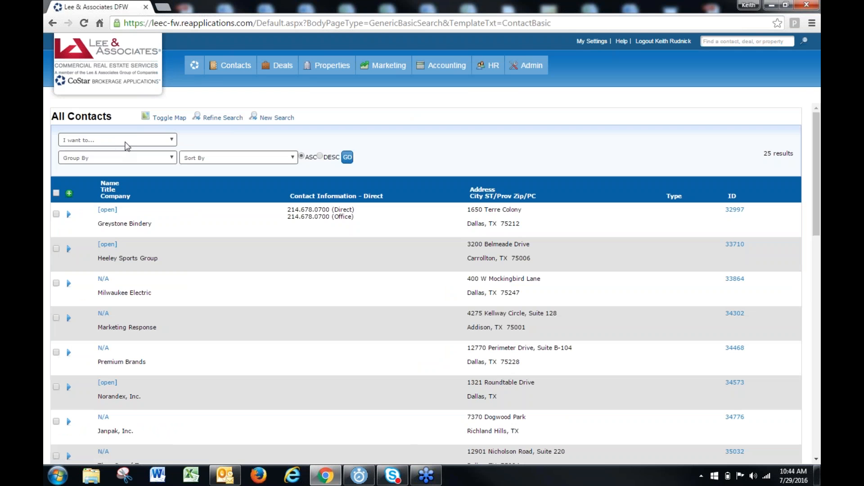
click(129, 142)
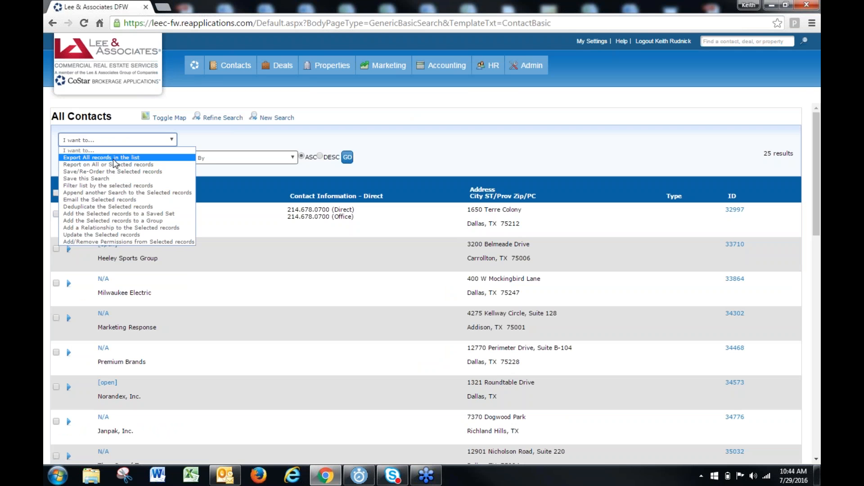
click(113, 165)
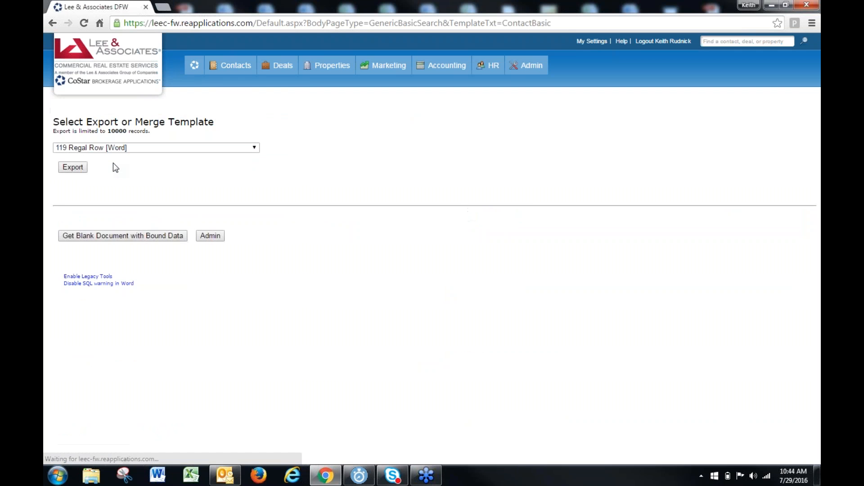
Examine the full list of Word and Excel export and merge templates, leaving the current template selected
click(161, 147)
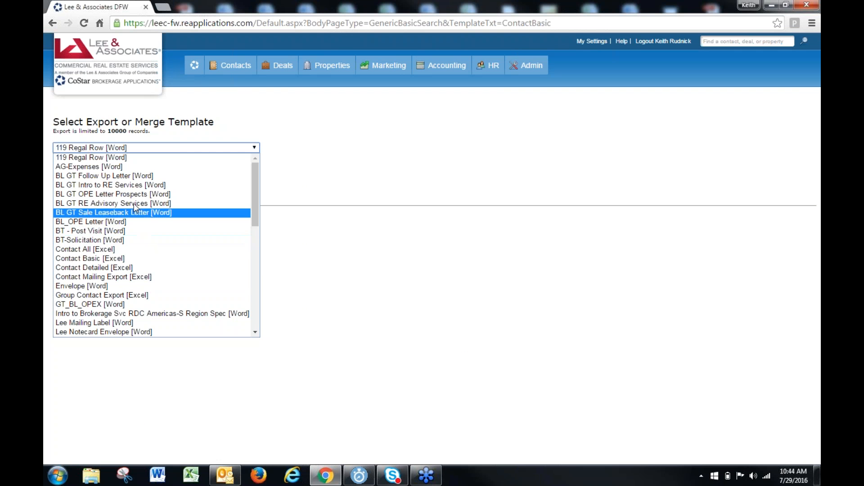
scroll(115, 202, down, 8)
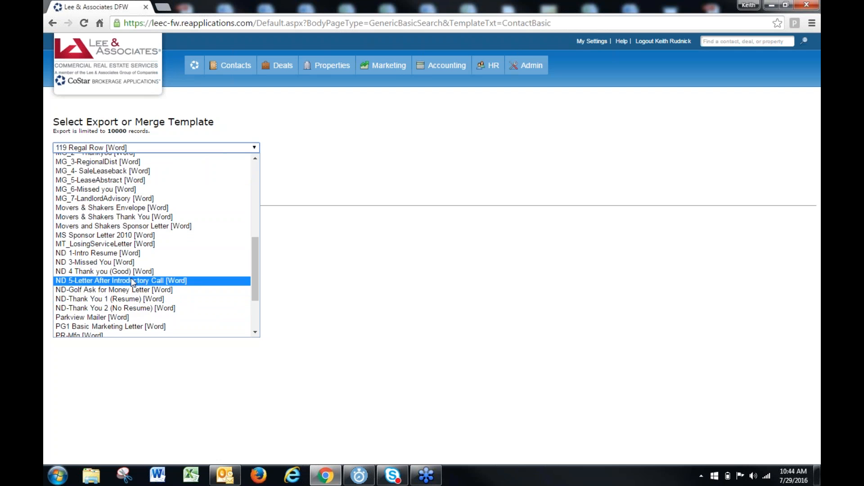
scroll(133, 284, up, 4)
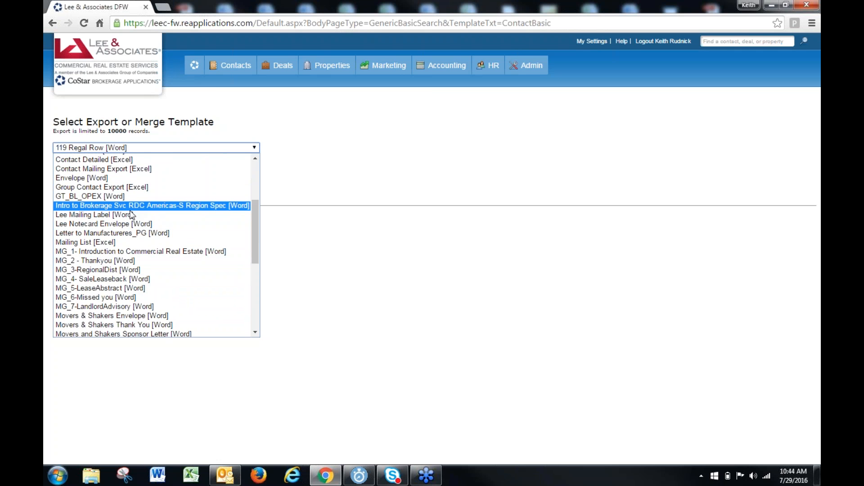
scroll(127, 225, down, 4)
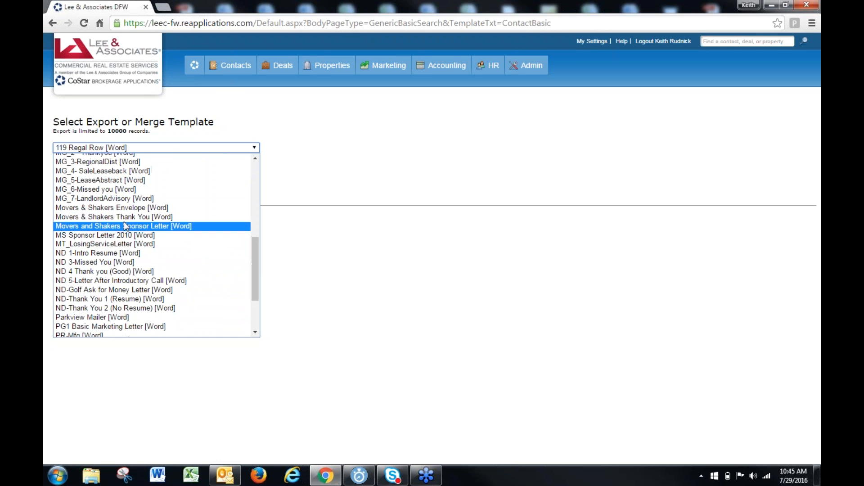
scroll(98, 184, up, 4)
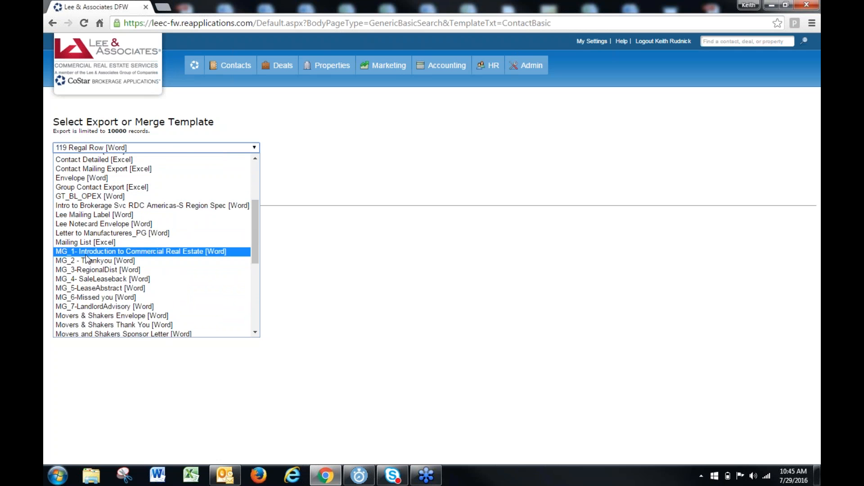
scroll(93, 288, down, 1)
scroll(93, 288, down, 3)
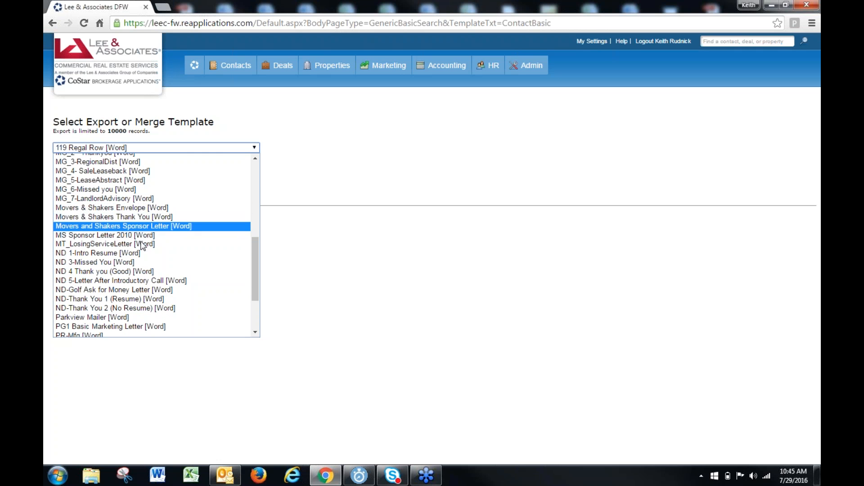
scroll(106, 282, down, 3)
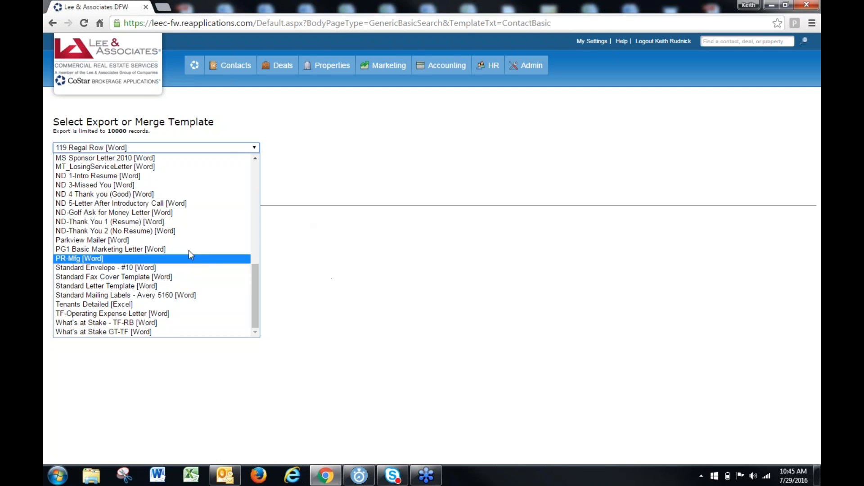
scroll(188, 250, up, 8)
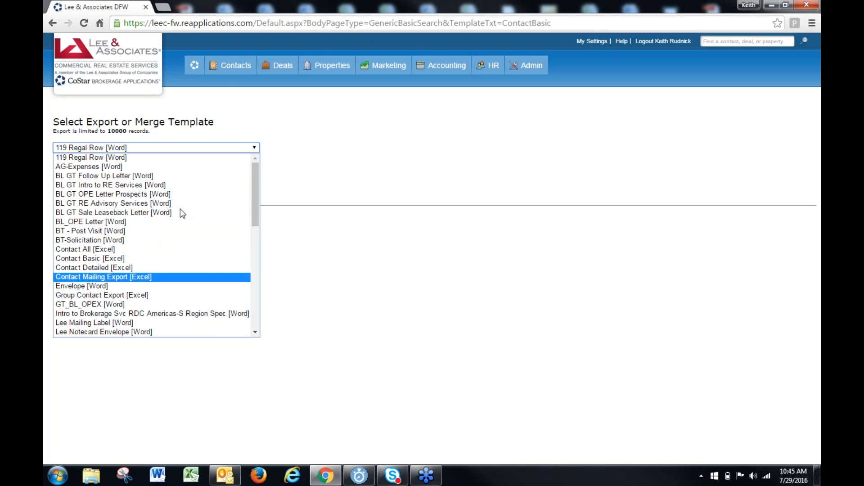
click(480, 190)
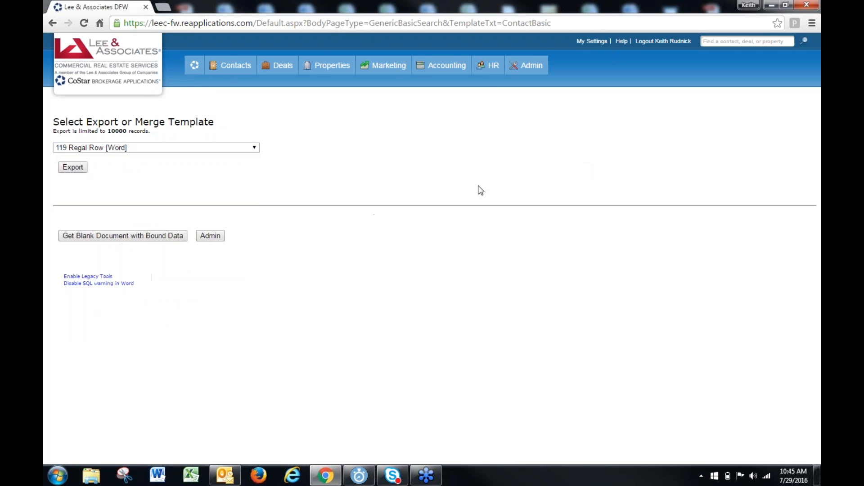
Get a blank document with bound data, open it in Word and allow the contact data to load
click(115, 236)
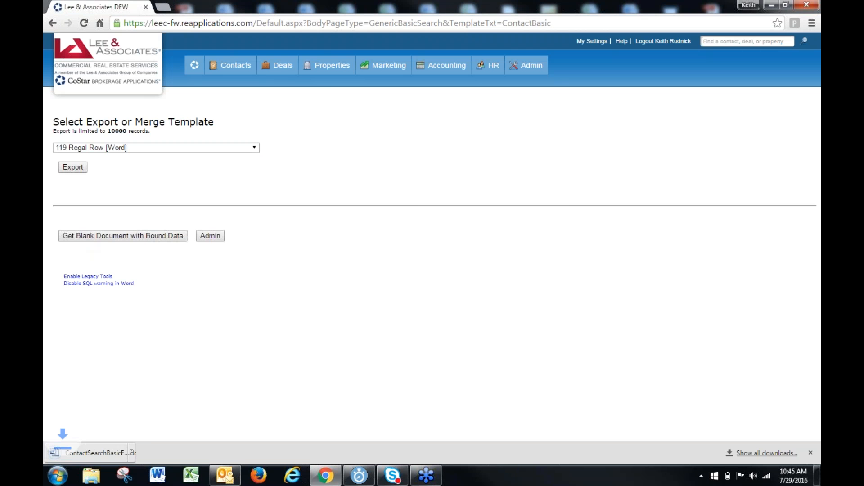
click(59, 452)
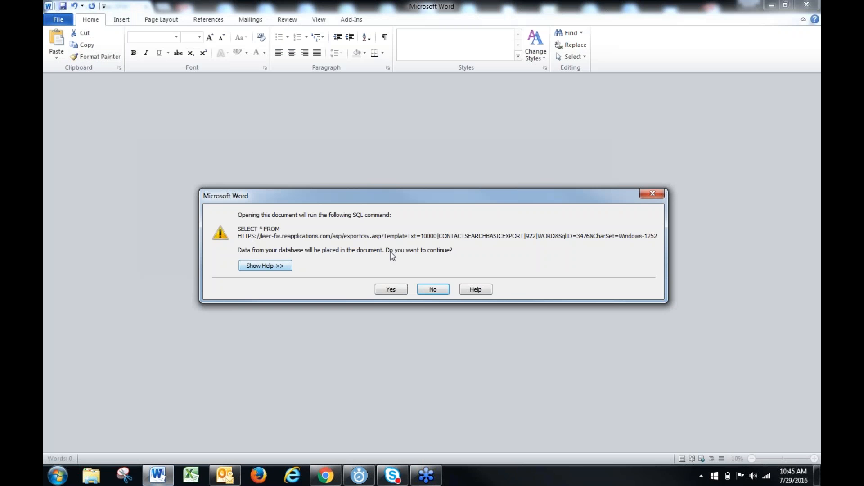
click(391, 289)
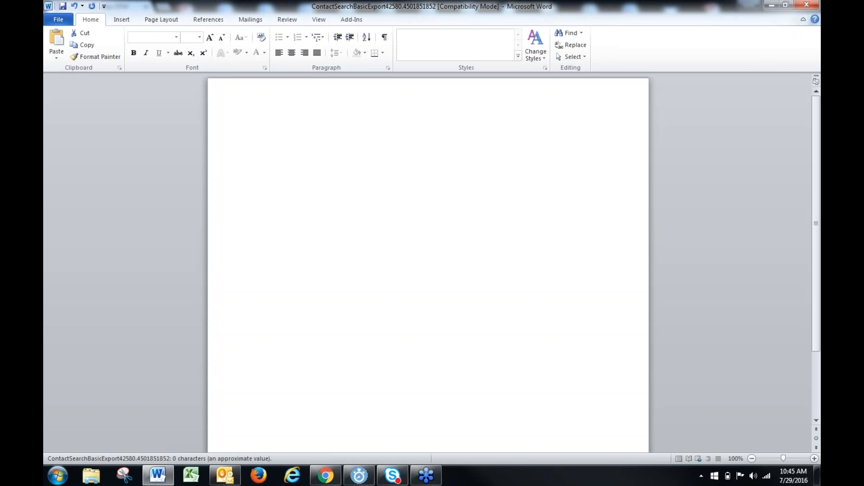
Set the blank document to landscape orientation and insert a table with 9 columns and 4 rows
click(165, 18)
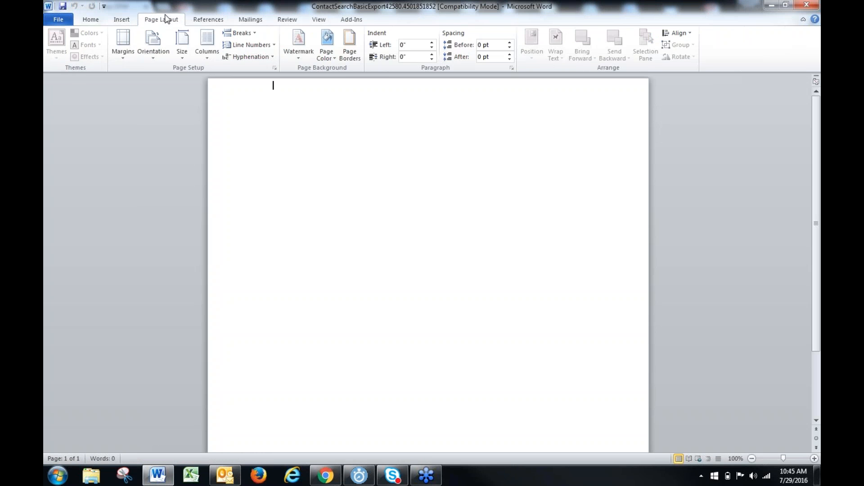
click(151, 50)
click(155, 100)
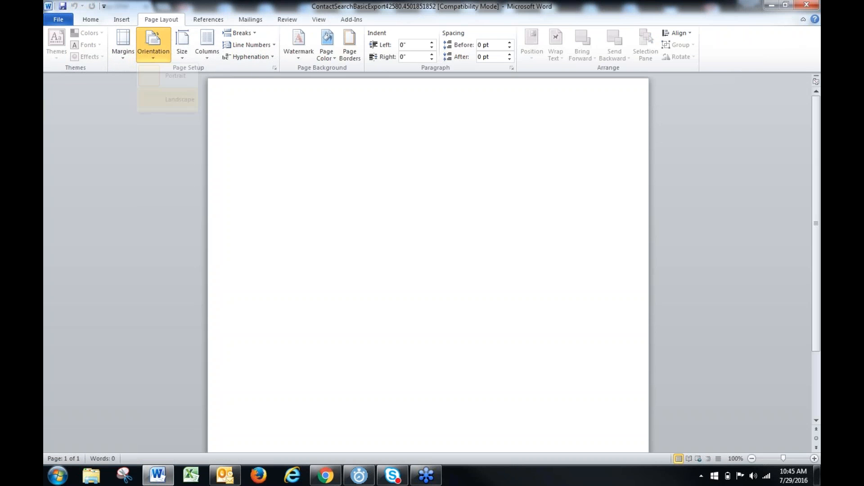
click(123, 18)
click(129, 45)
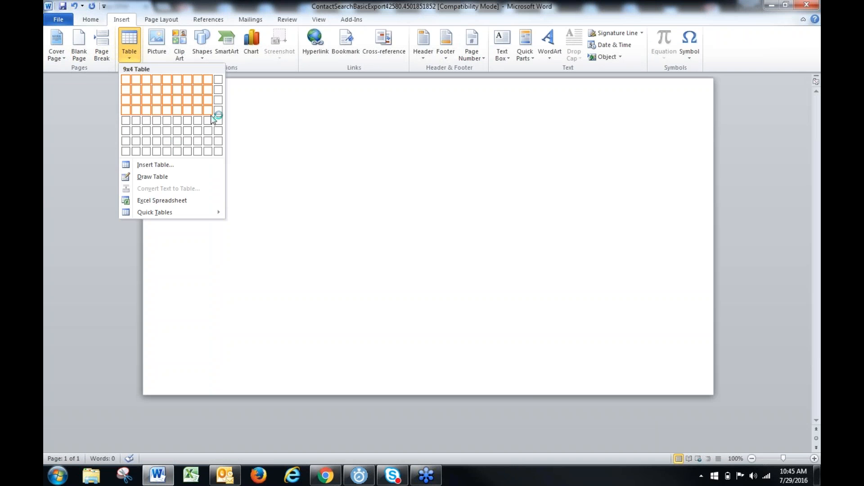
click(208, 109)
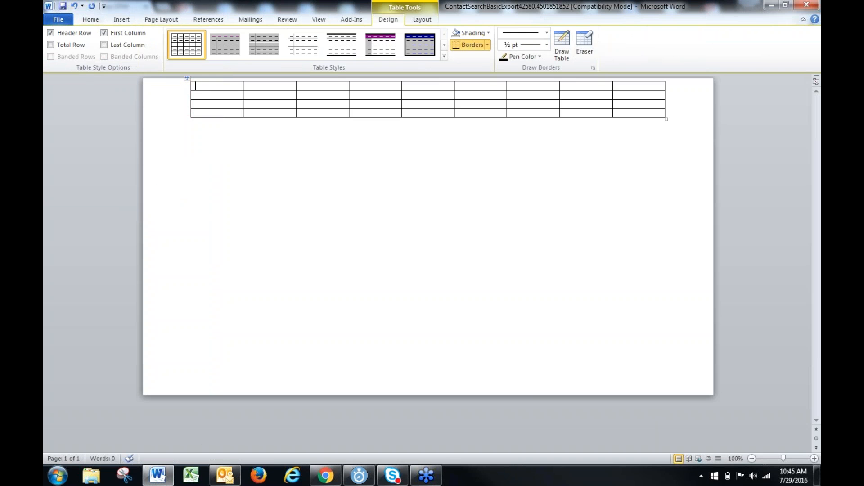
Add blank lines above the table, place the cursor in its first cell, and close the document without saving
key(Return)
key(Return)
key(Return)
key(Return)
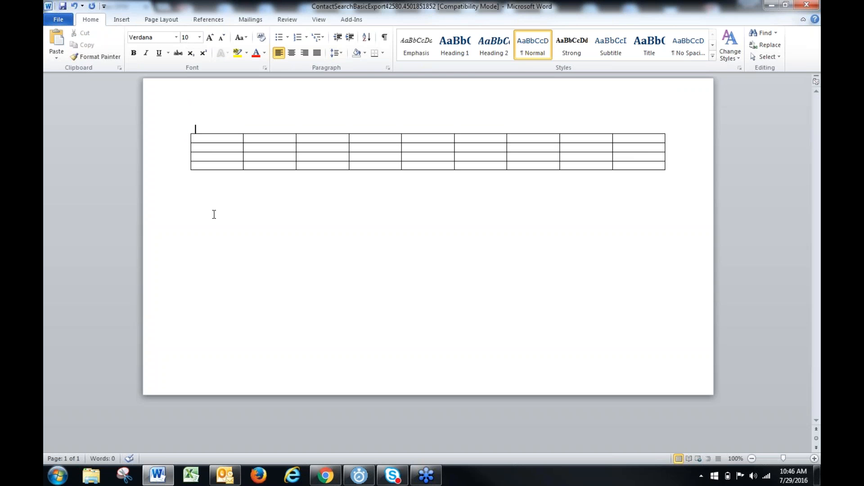
click(221, 142)
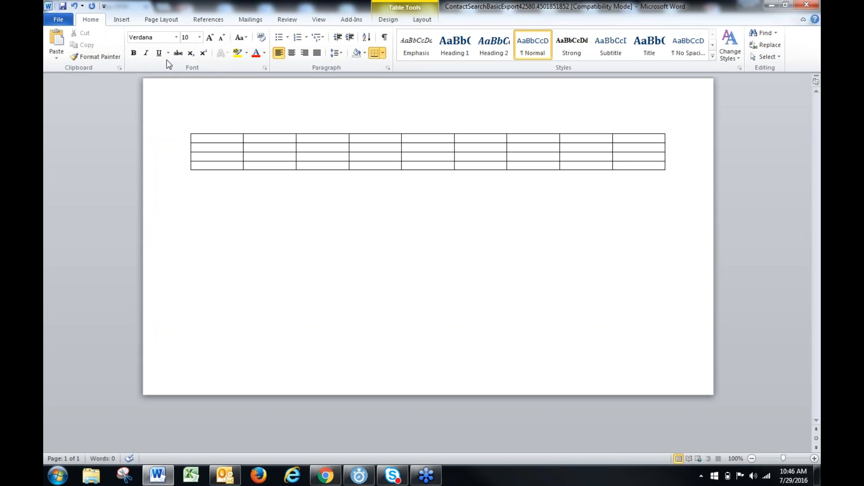
click(805, 7)
click(426, 253)
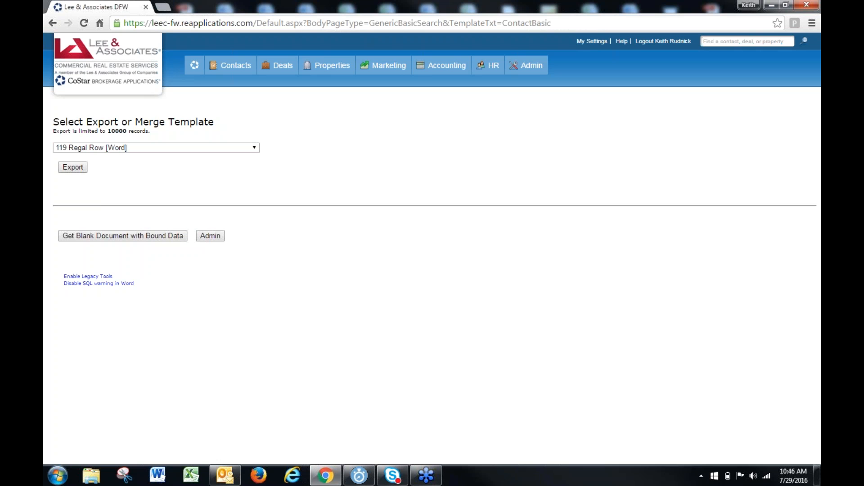
Download another blank document with bound data and open it in Word with its contact data connected
click(116, 233)
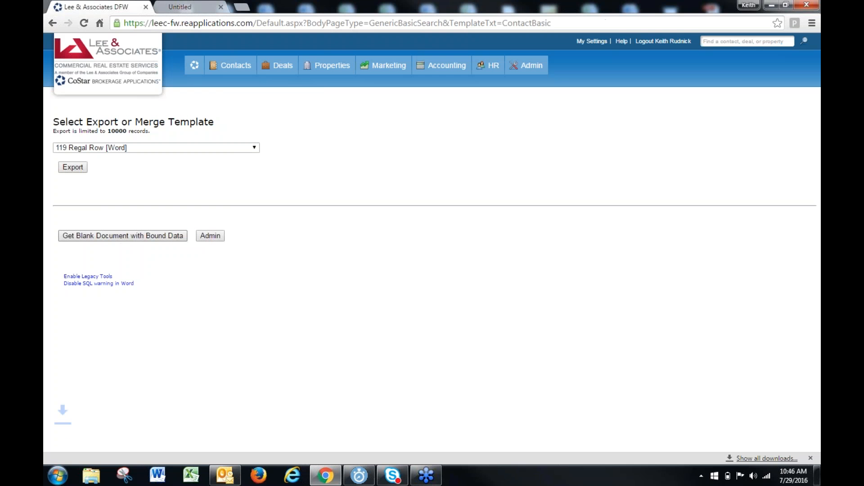
click(87, 445)
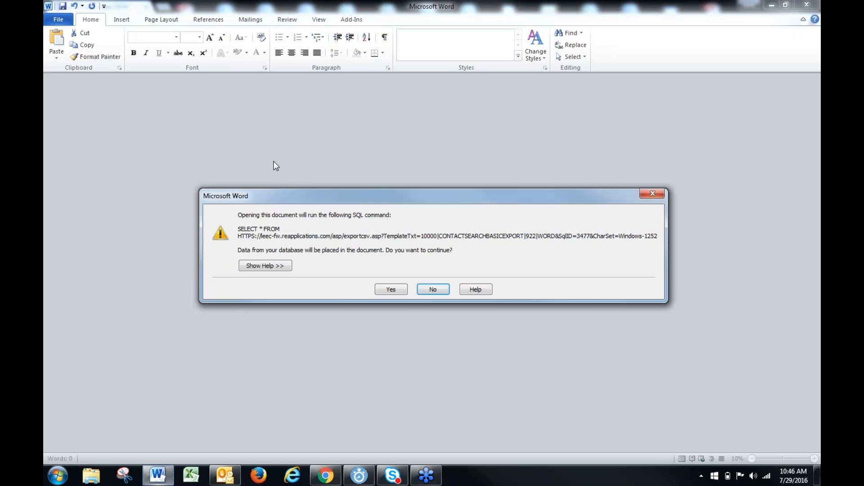
click(390, 290)
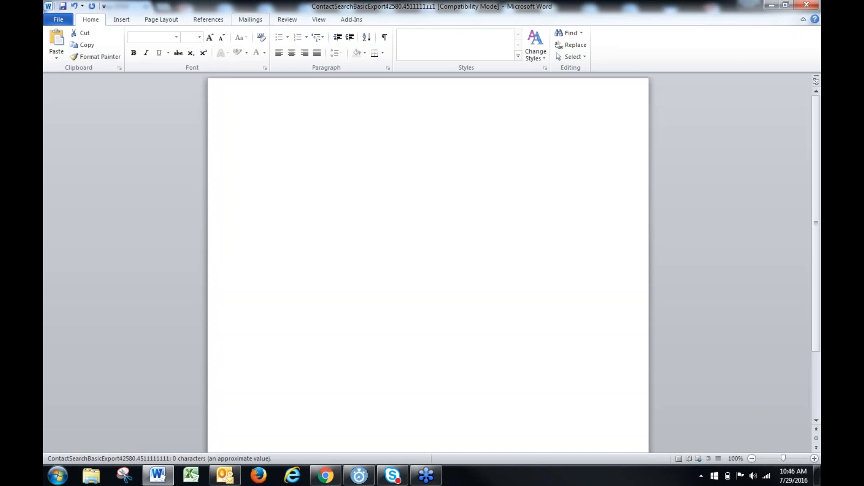
Examine the available merge fields and the field matching settings, and close the blank document without saving
click(250, 19)
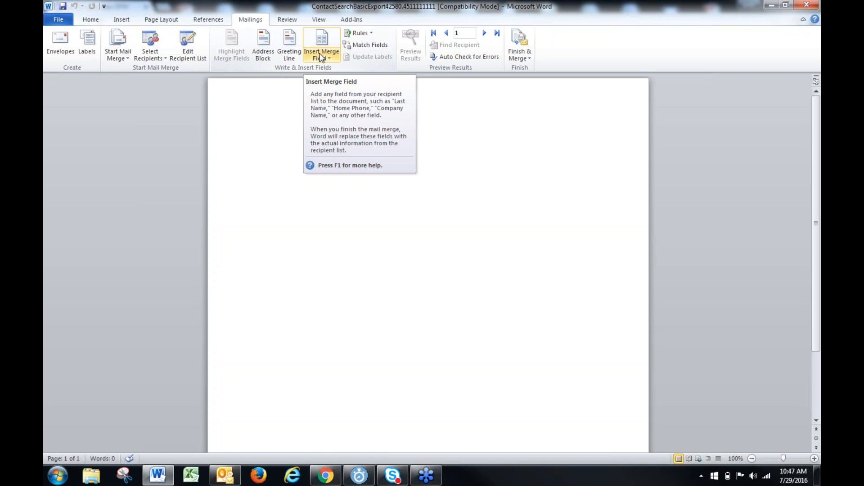
click(321, 57)
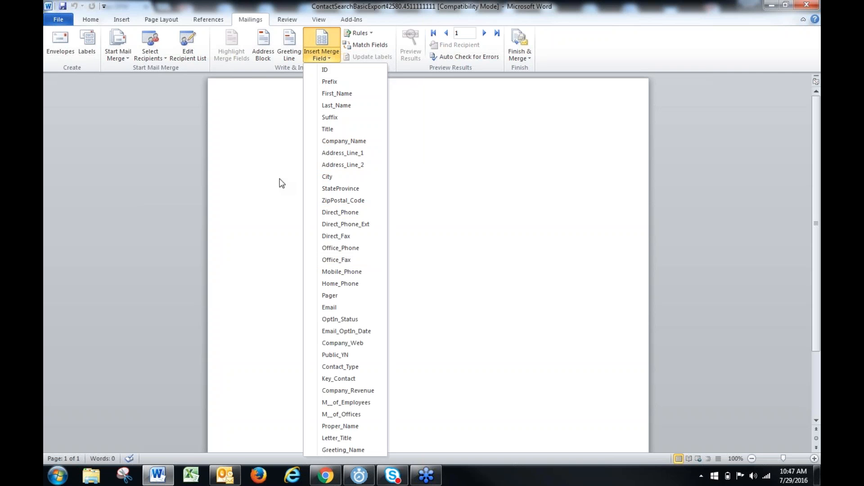
click(370, 45)
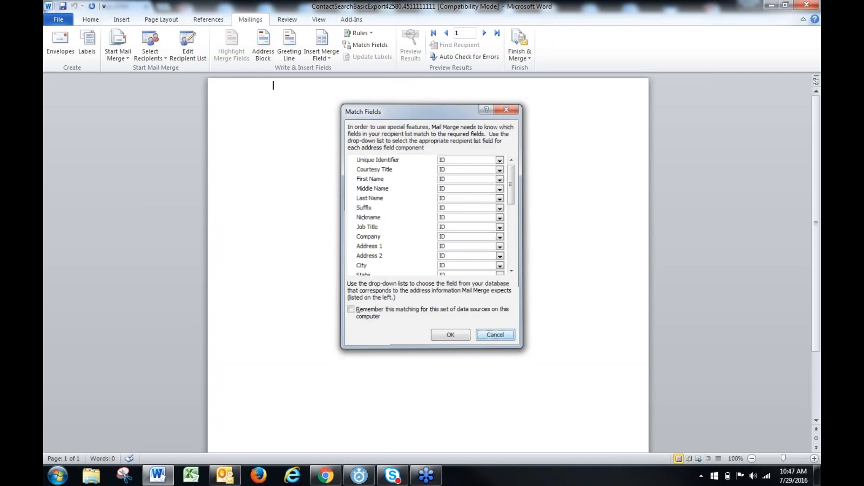
click(495, 336)
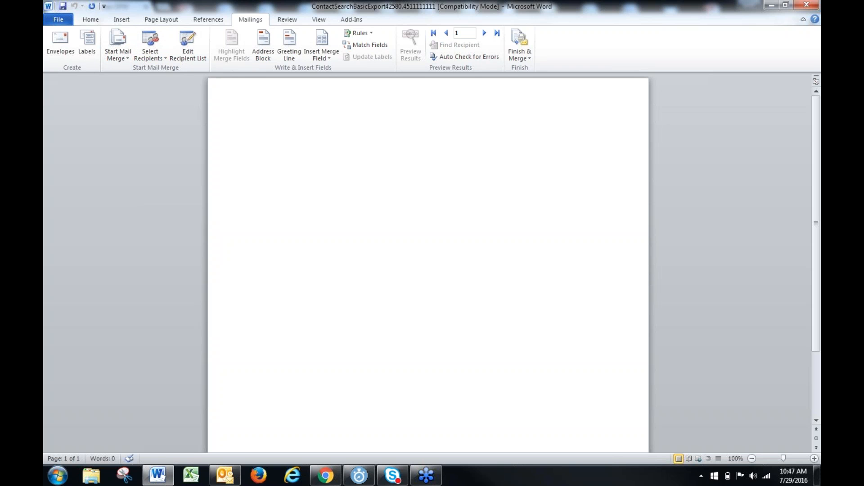
click(807, 5)
click(433, 250)
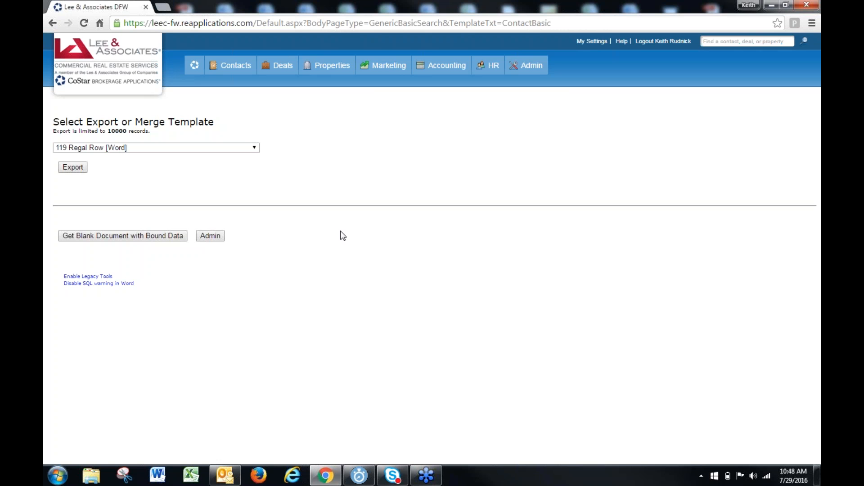
Look through the export templates to the end of the list and return to the site's home page
click(150, 148)
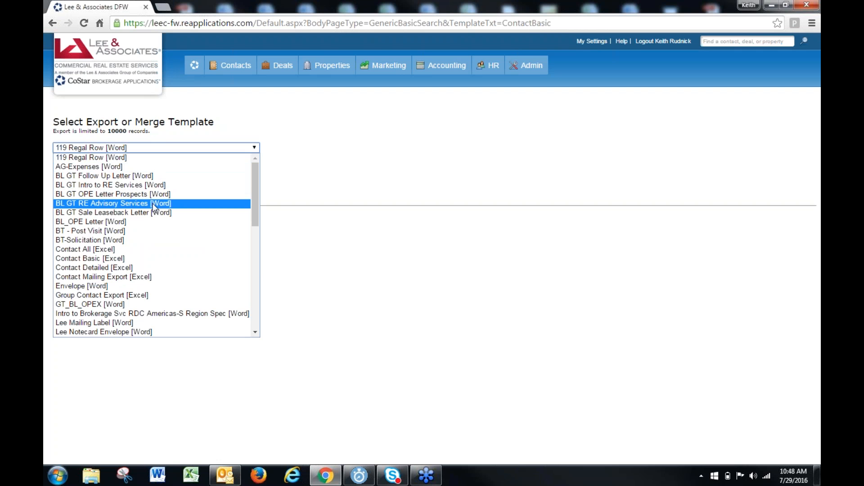
scroll(151, 223, down, 7)
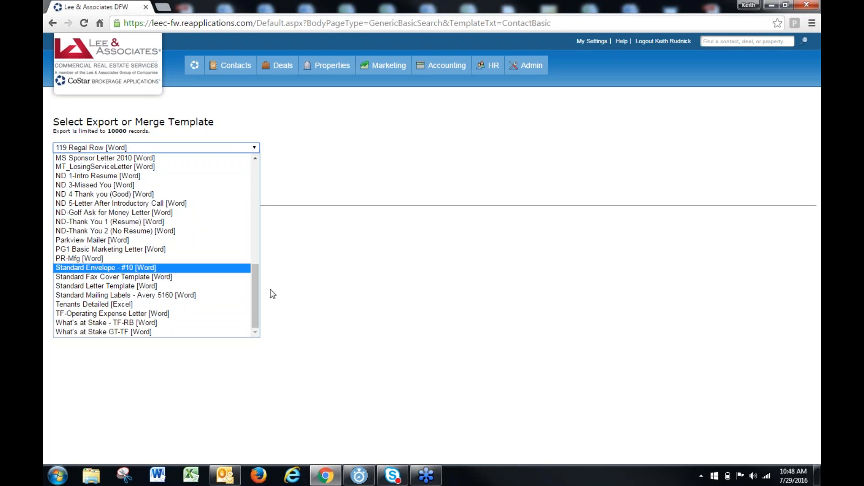
click(315, 298)
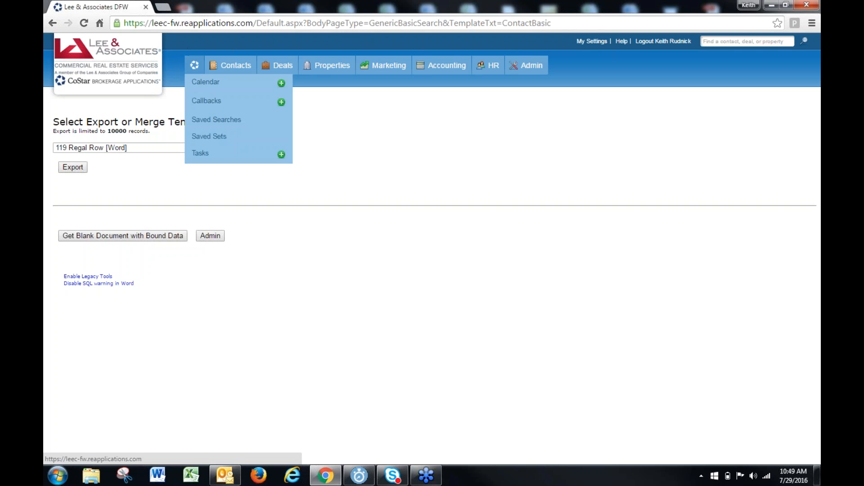
click(194, 64)
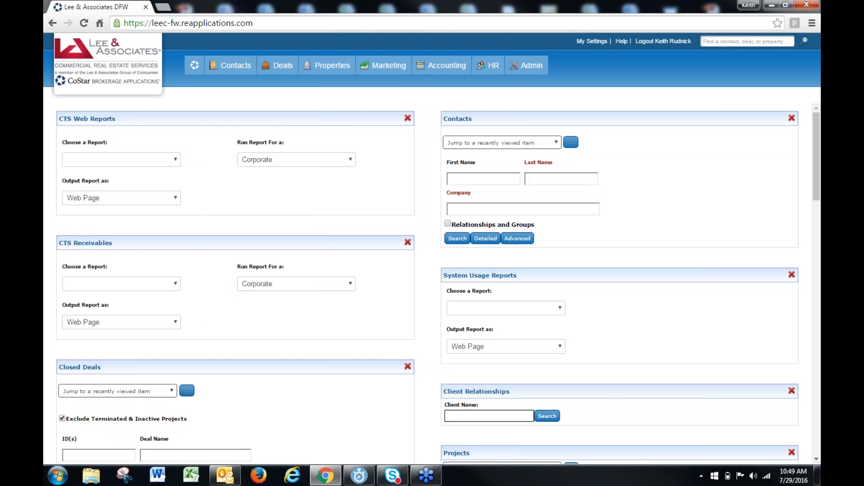
Open a new browser window and load the bookmarked Demo site
right_click(326, 473)
click(309, 420)
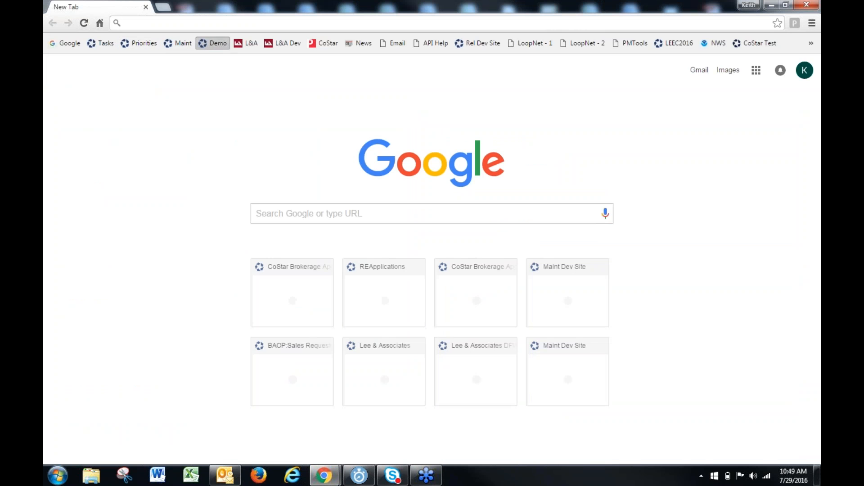
click(215, 43)
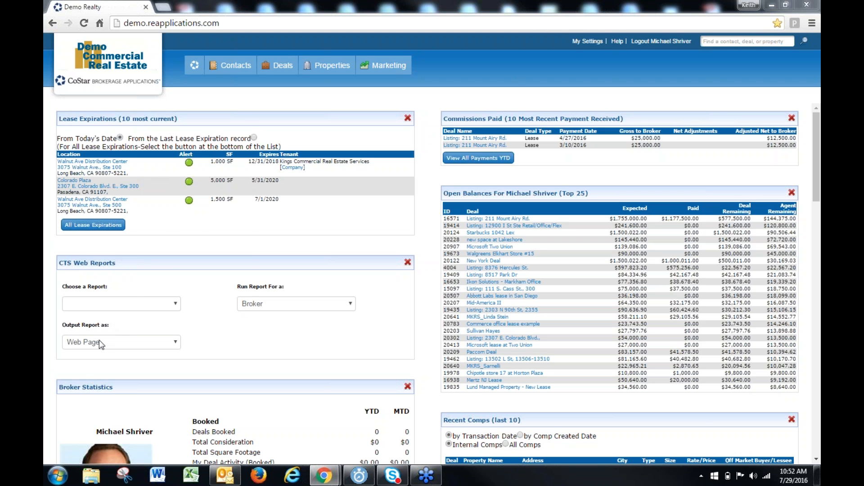
Look through the reports available under CTS Web Reports to the end of the list without choosing one
click(129, 301)
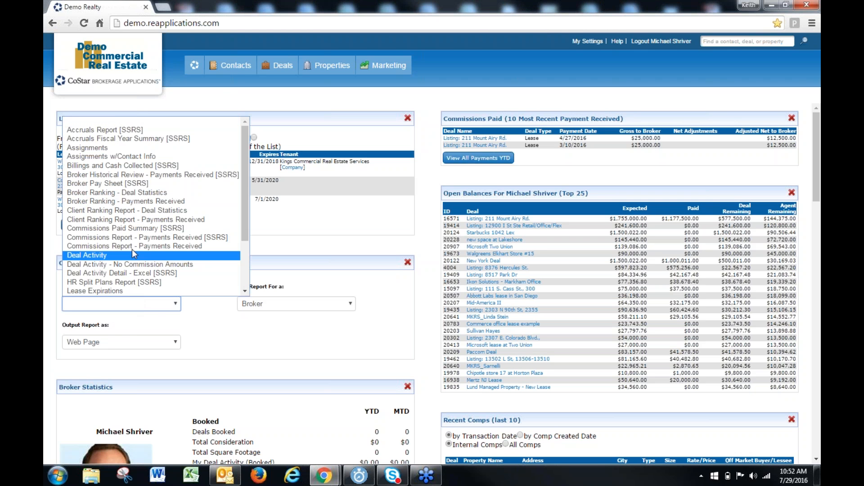
scroll(131, 246, down, 3)
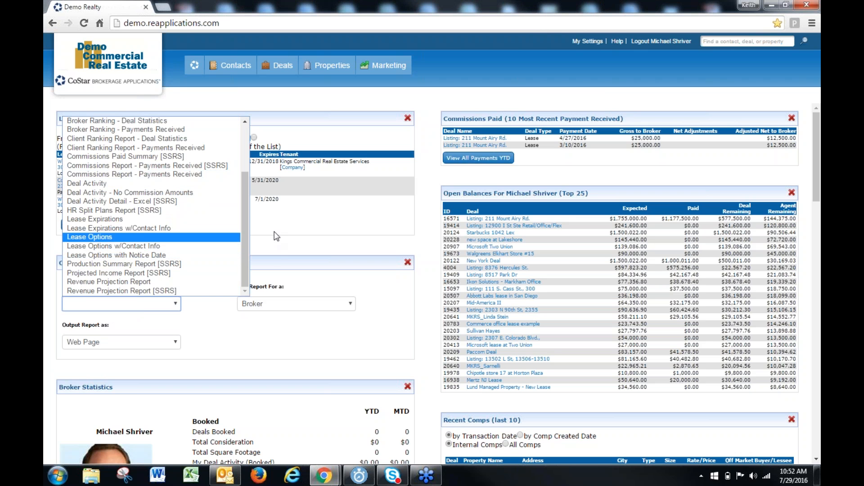
click(278, 253)
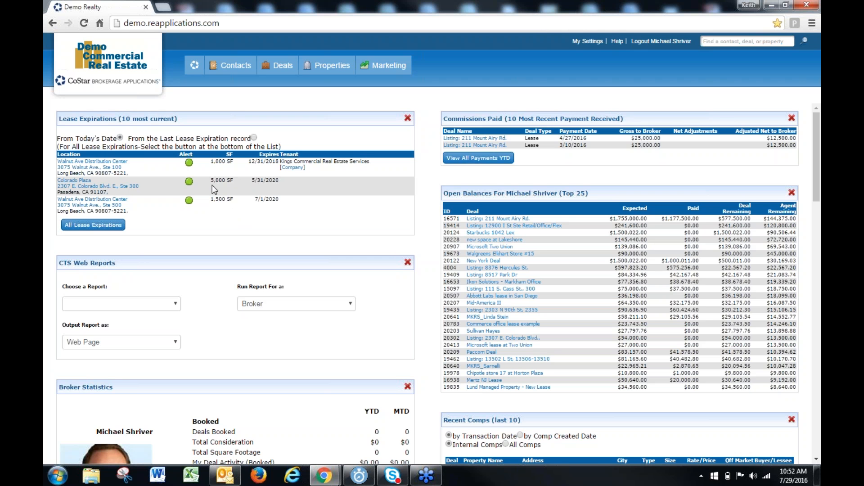
View the full list of lease expirations and return to the dashboard
click(95, 226)
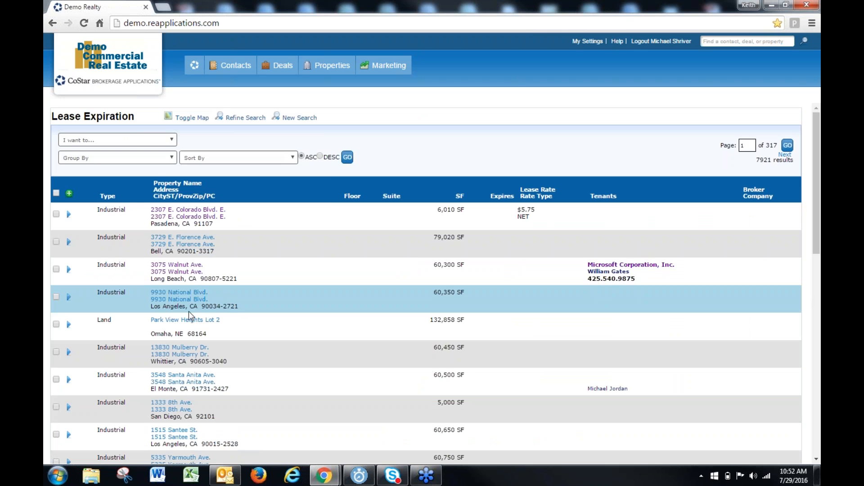
right_click(184, 164)
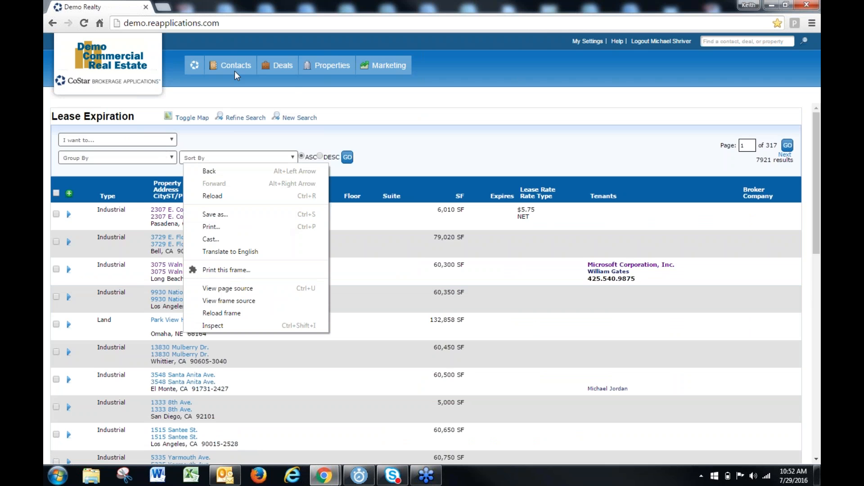
click(195, 65)
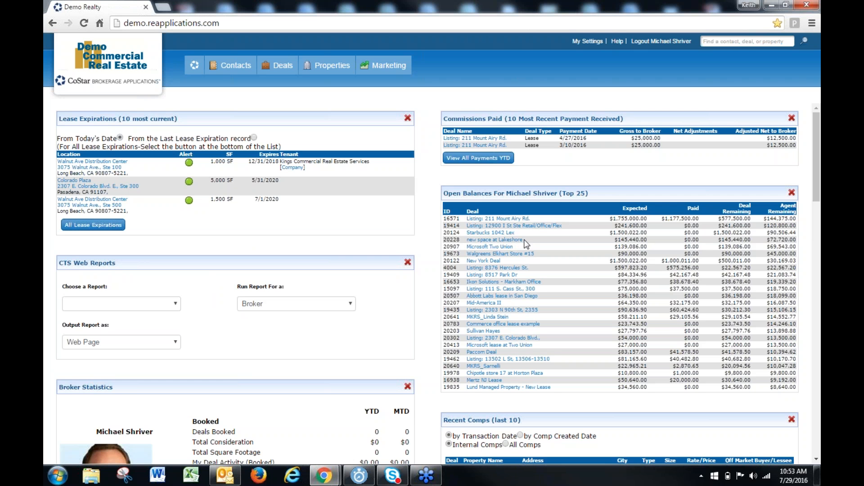
Examine the broker statistics, recent comps, callbacks and top ten brokers on the dashboard
scroll(526, 243, down, 5)
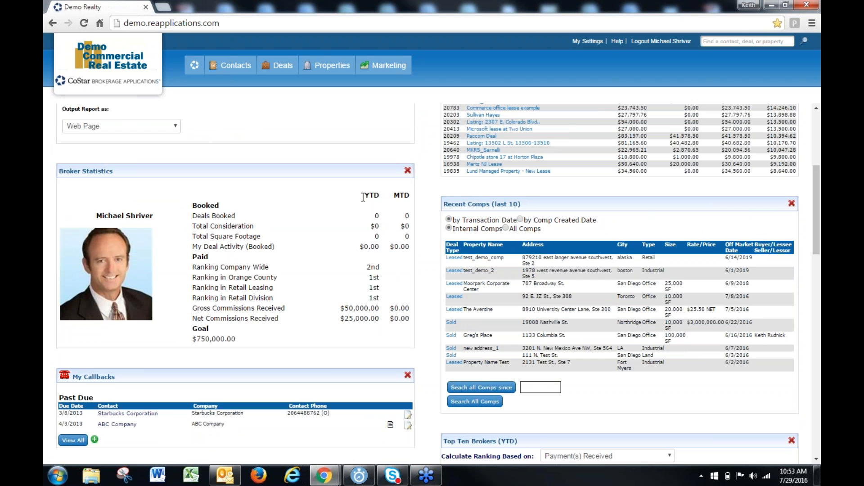
mouse_move(363, 197)
mouse_down()
mouse_move(398, 196)
mouse_move(372, 196)
mouse_up()
click(270, 338)
scroll(340, 329, down, 3)
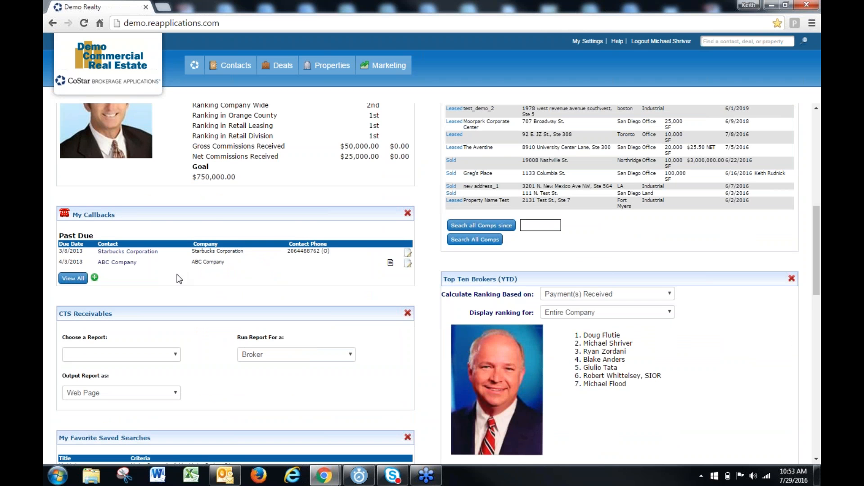
scroll(181, 301, down, 2)
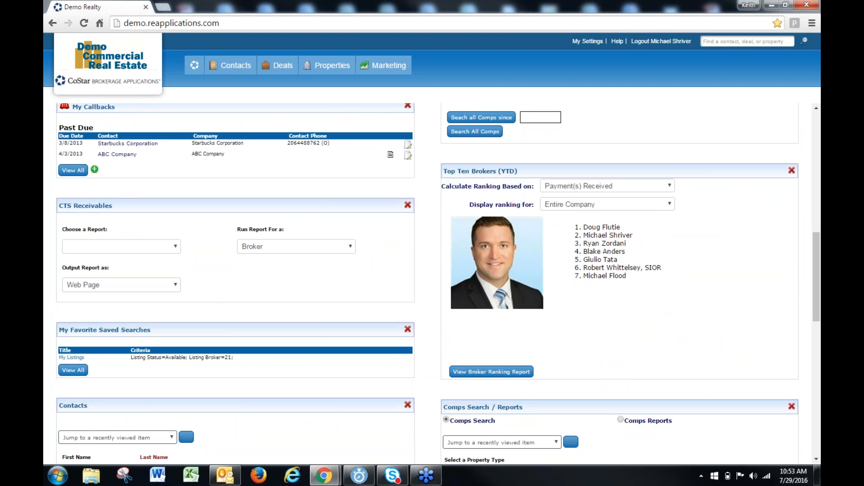
Examine the reports available under CTS Receivables and the Open Balances section without choosing a report
click(104, 245)
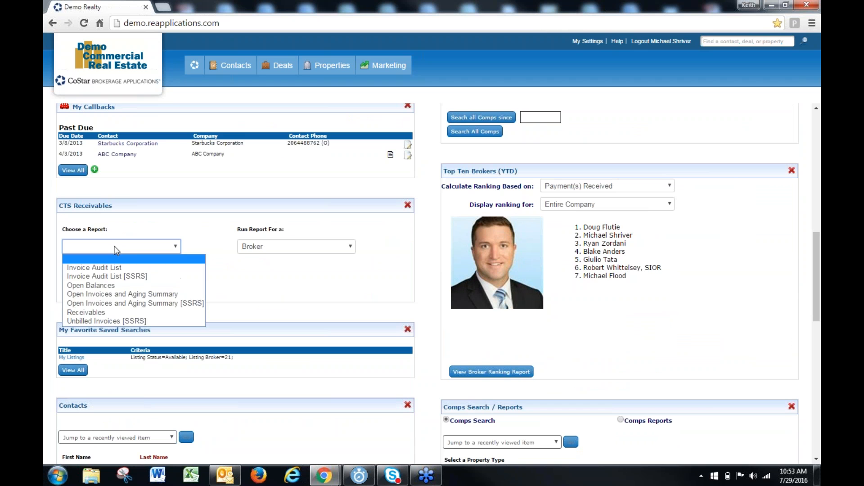
click(117, 304)
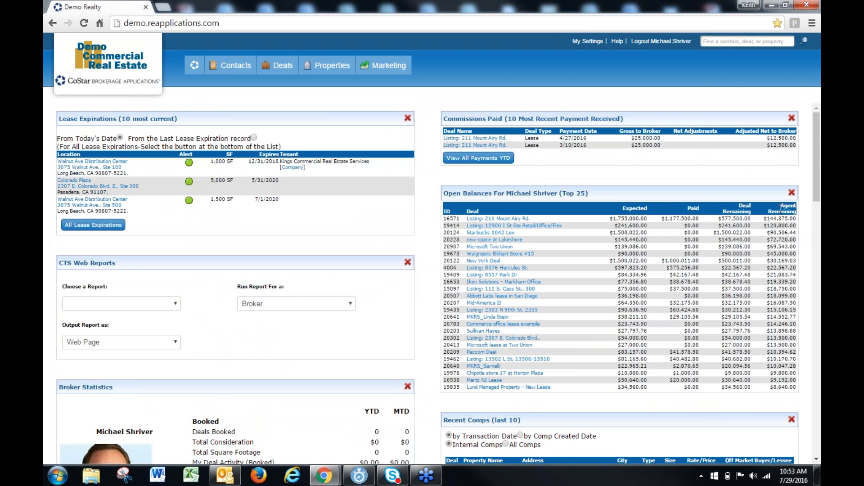
scroll(620, 343, down, 10)
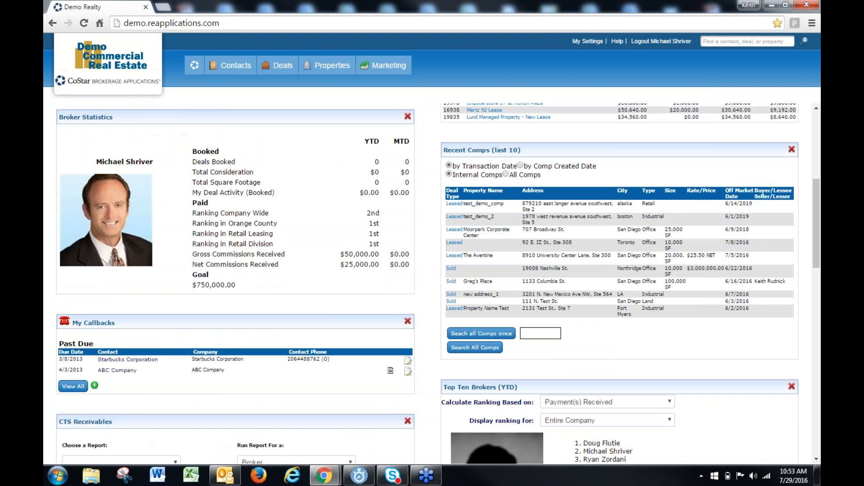
click(95, 306)
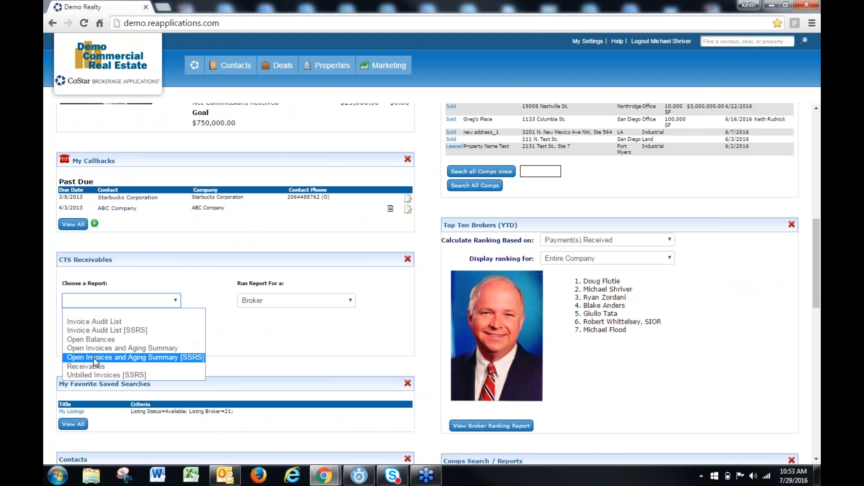
click(400, 294)
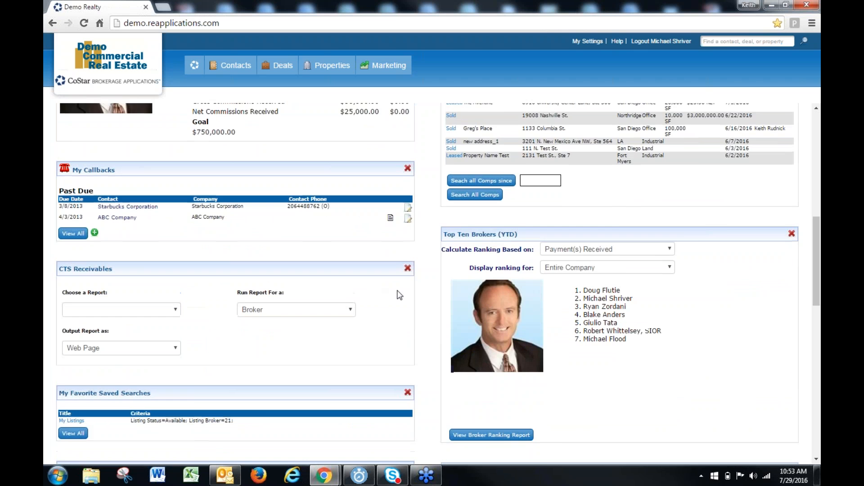
scroll(531, 127, up, 1)
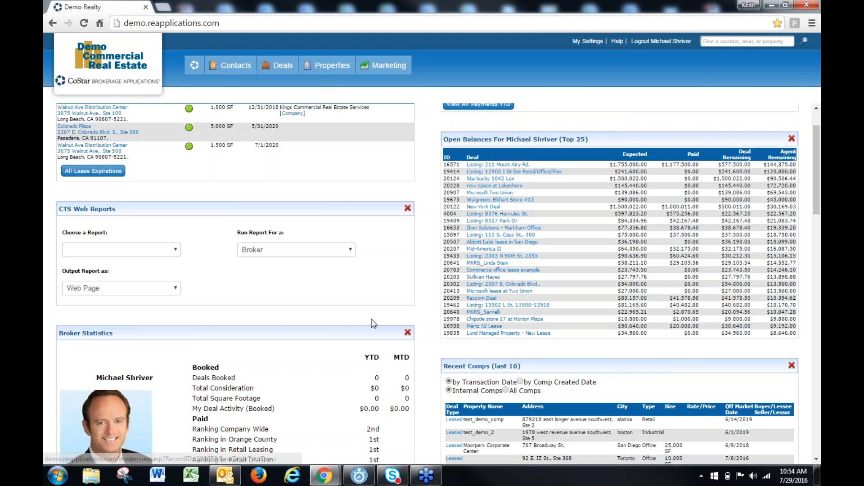
scroll(270, 338, down, 4)
scroll(164, 355, down, 3)
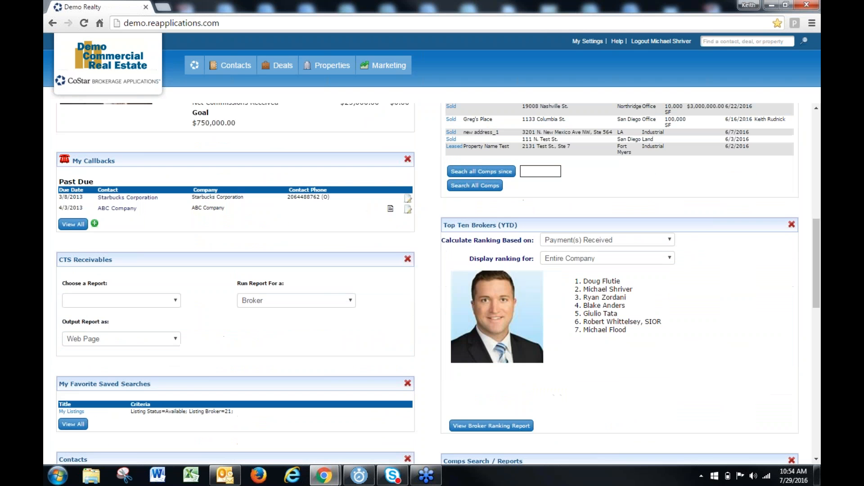
click(130, 302)
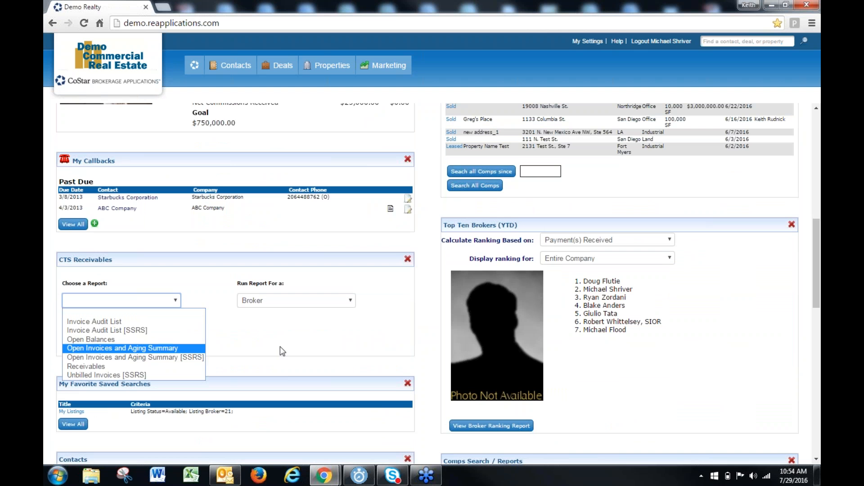
click(85, 348)
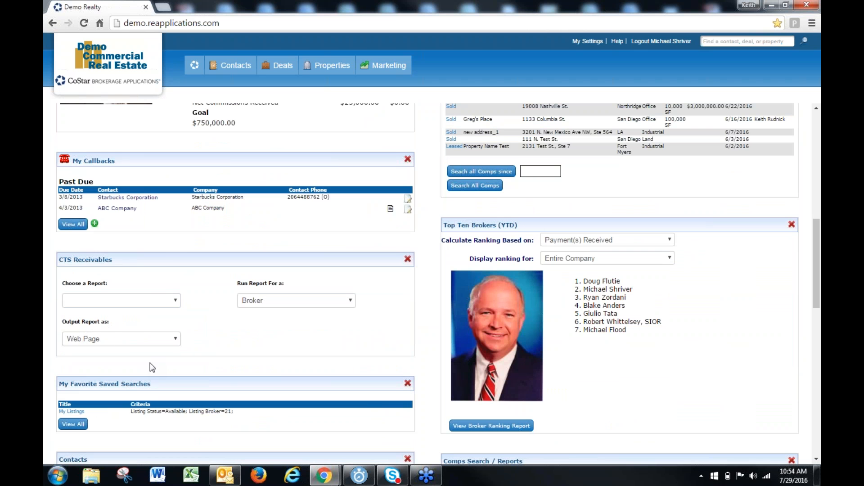
Run the My Listings search from the favorite saved searches on the dashboard
scroll(152, 368, down, 2)
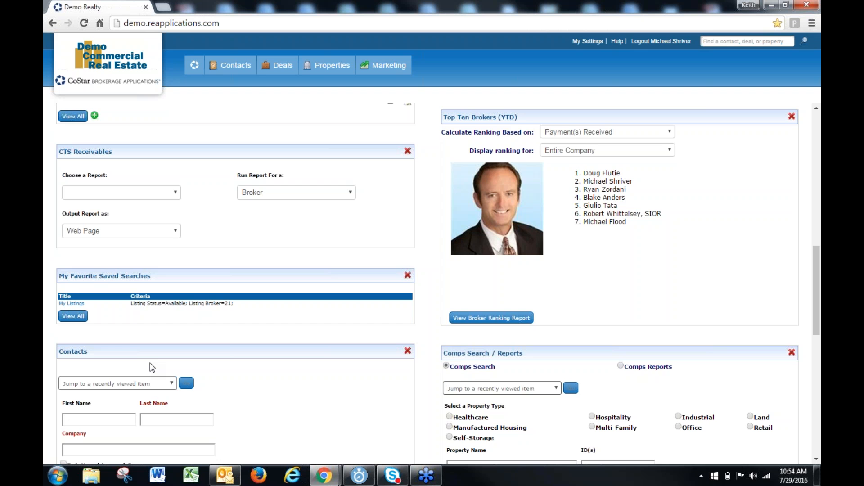
scroll(152, 368, down, 1)
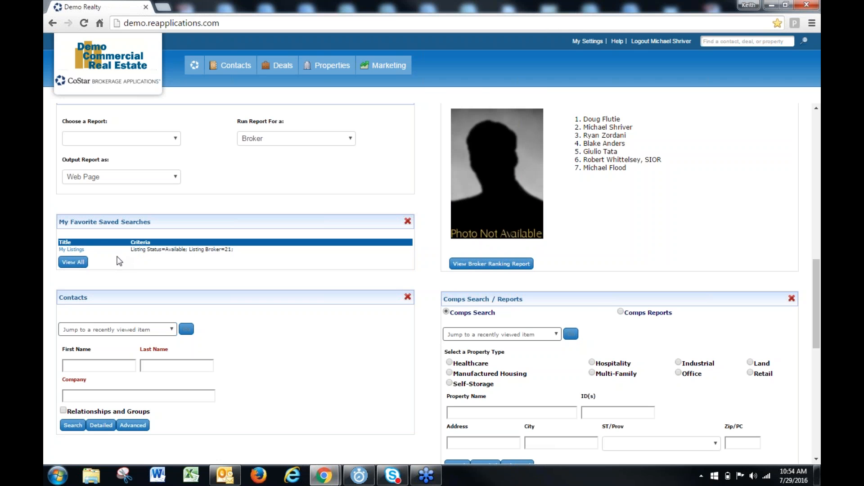
click(71, 249)
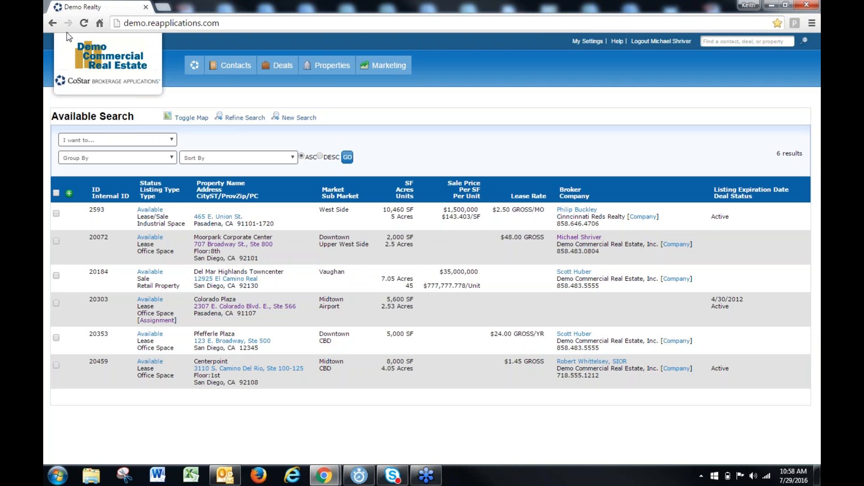
Return to the dashboard and view all favorite saved searches
click(195, 66)
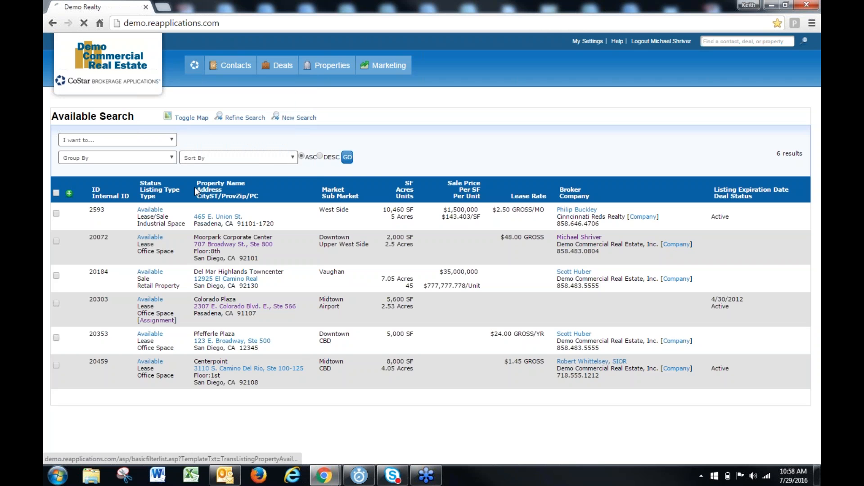
scroll(136, 404, down, 7)
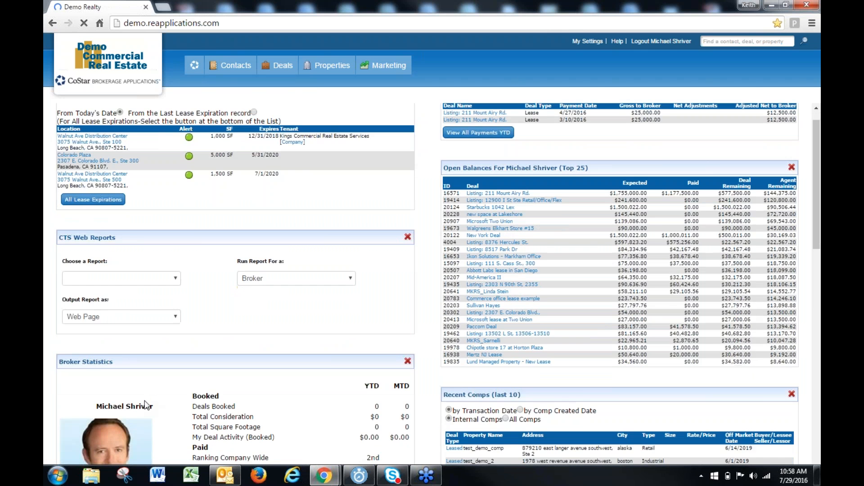
scroll(131, 397, down, 5)
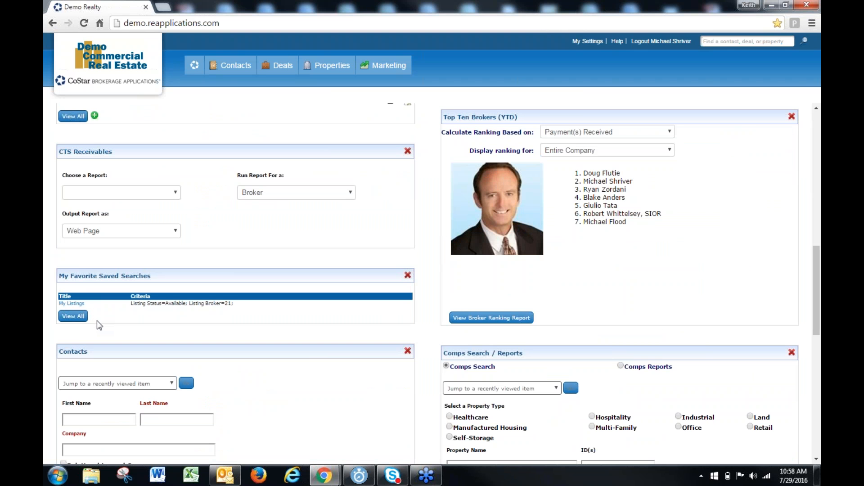
click(70, 318)
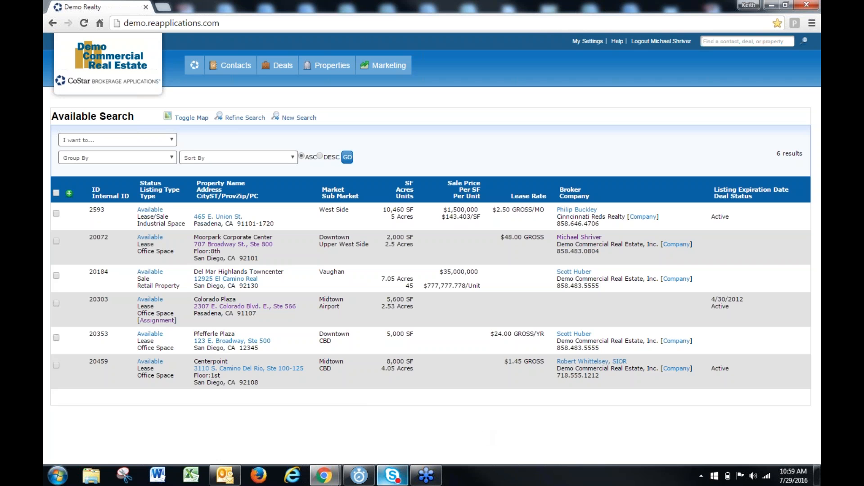
Leave the search results, go back to the Lee & Associates DFW site and open its Lease Expirations search
mouse_move(392, 475)
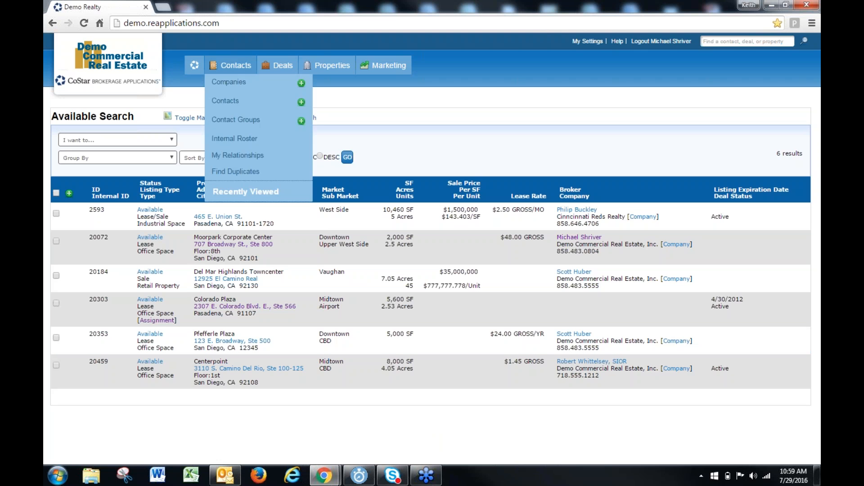
mouse_move(195, 66)
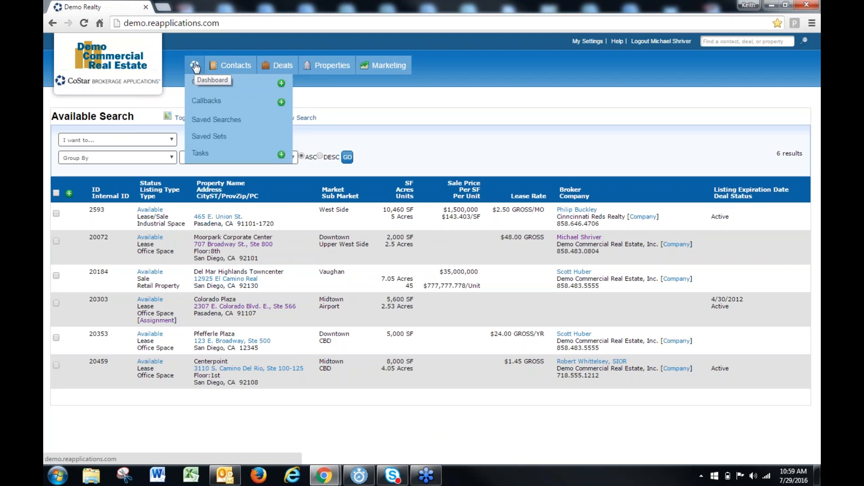
click(195, 67)
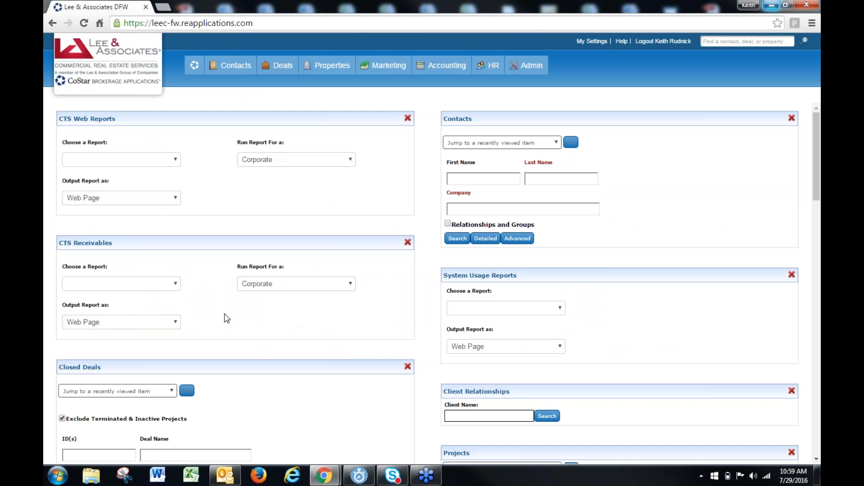
mouse_move(332, 66)
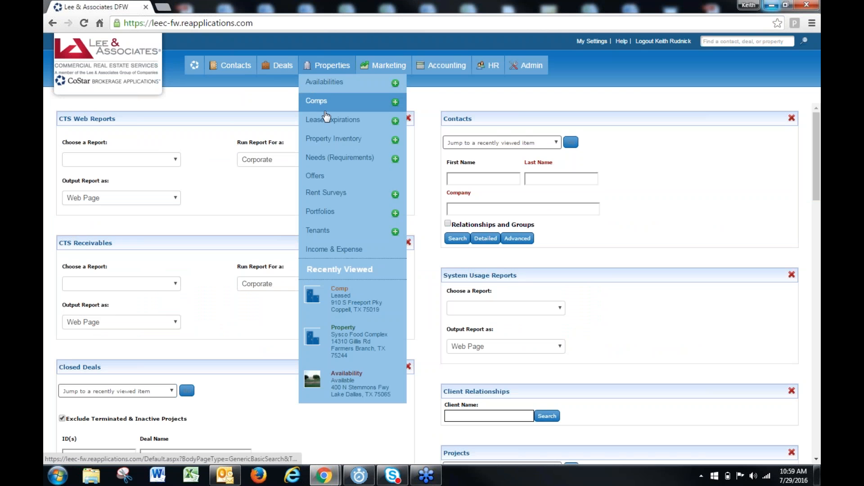
click(333, 120)
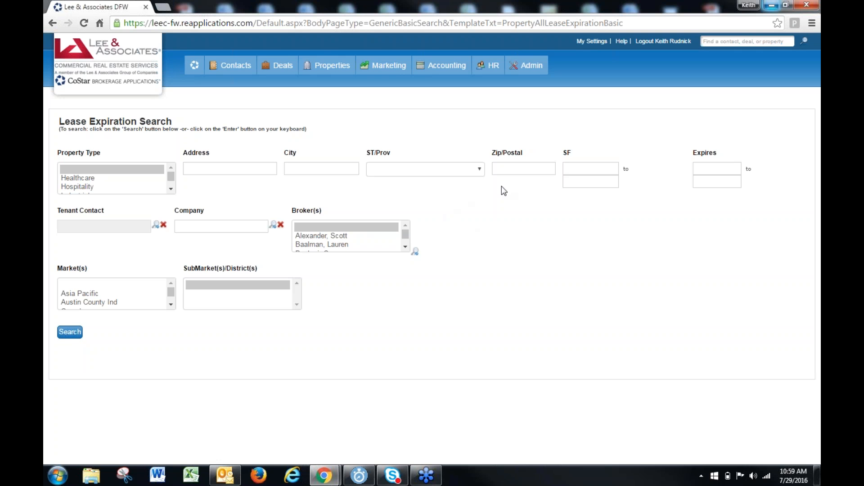
Set the lease expiration criteria to property type Industrial with an Expires range from 07/29/2016 to 07/29/2017
click(114, 192)
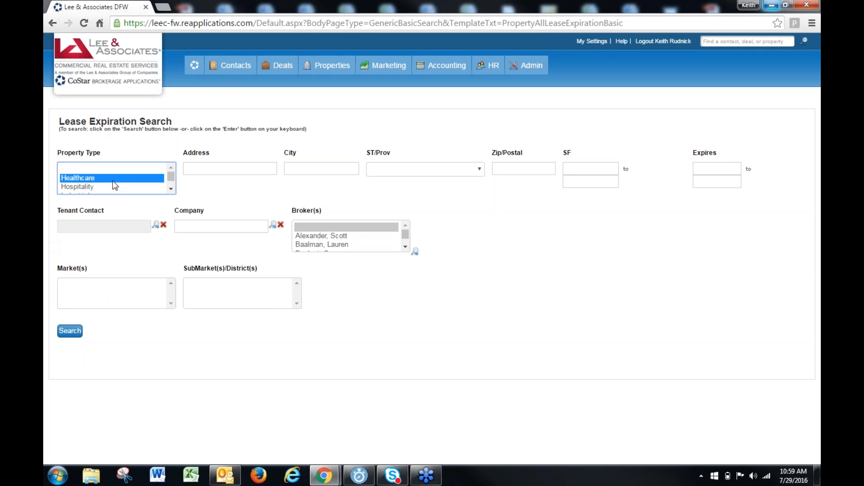
click(569, 168)
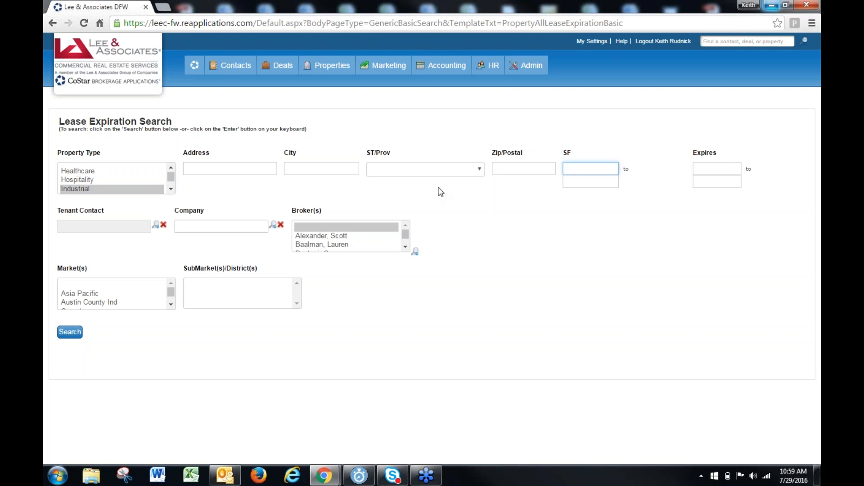
click(709, 170)
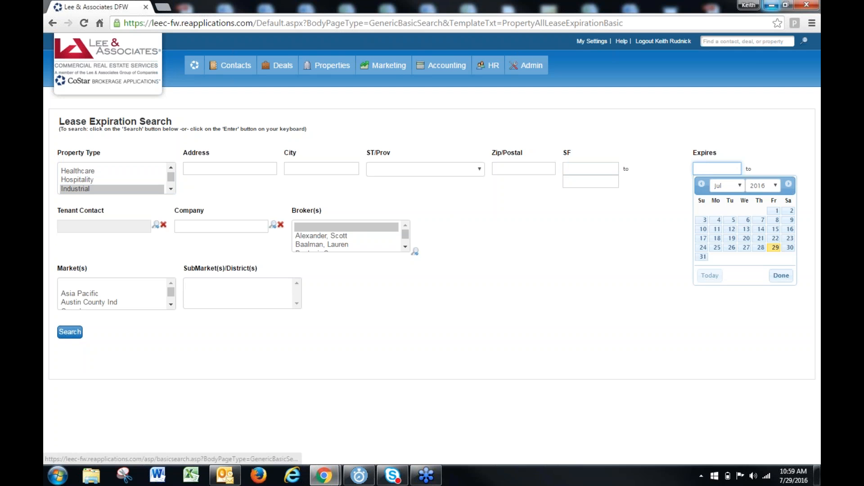
click(775, 247)
click(724, 183)
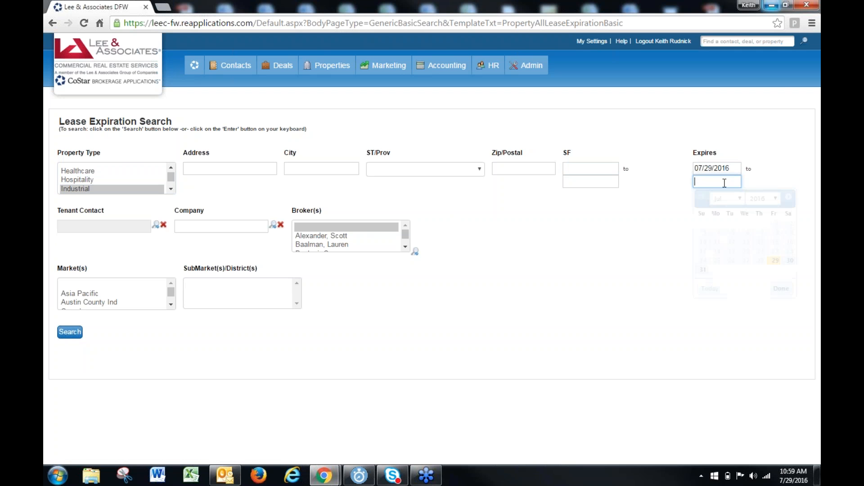
click(775, 261)
click(735, 182)
key(BackSpace)
text(7/29/2017)
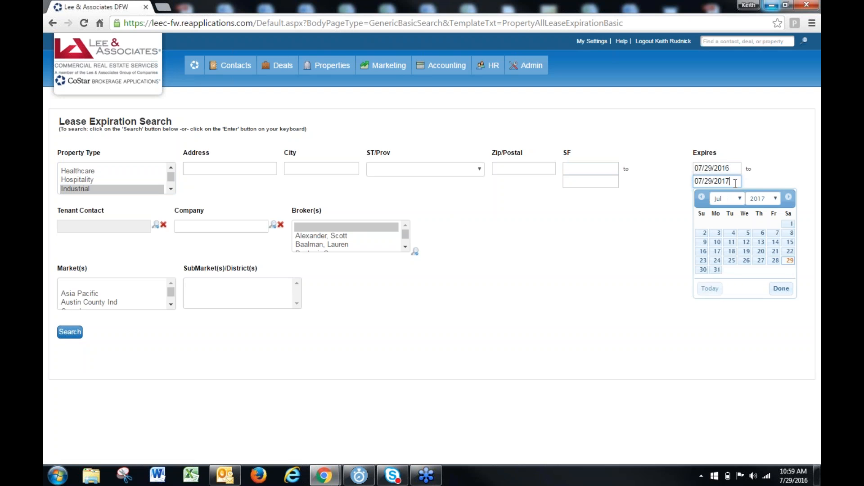
click(552, 360)
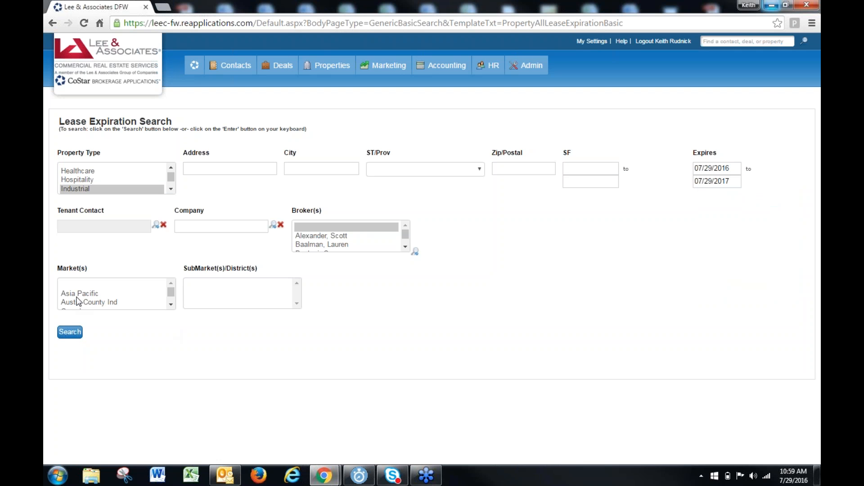
Select the South Stemmons Ind market and run the lease expiration search
click(78, 293)
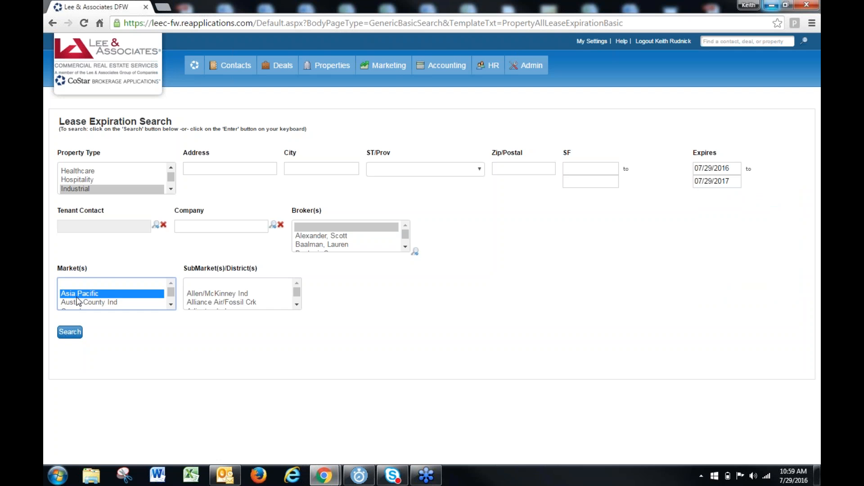
key(s)
key(s)
key(s)
key(s)
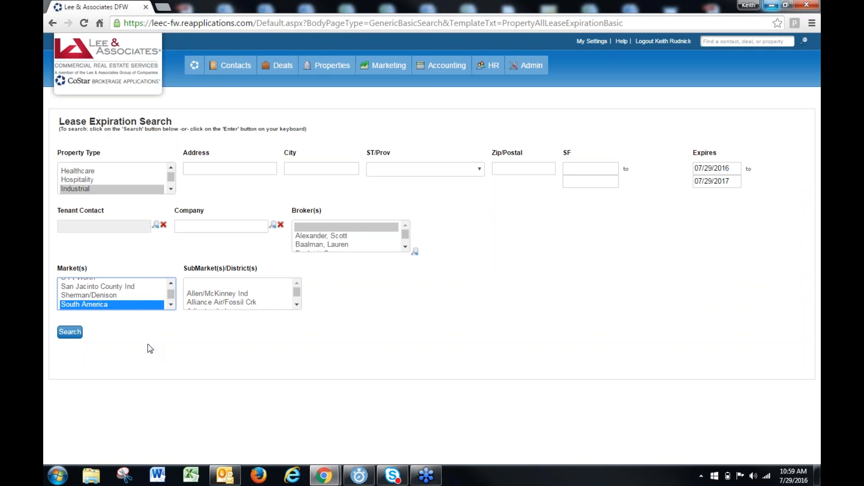
key(s)
key(s)
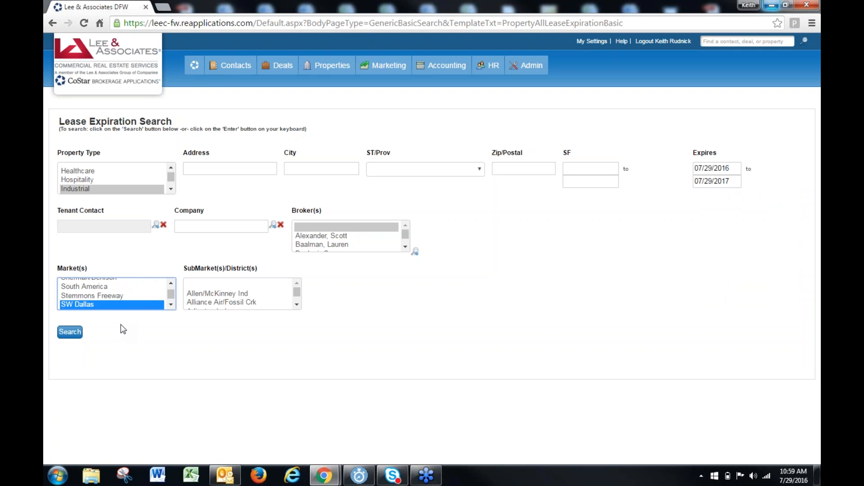
key(s)
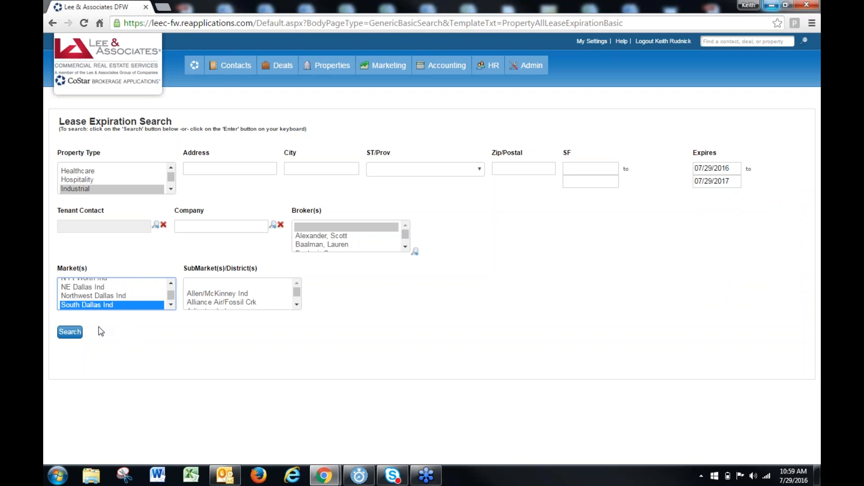
key(s)
key(s)
key(s)
key(s)
key(s)
key(s)
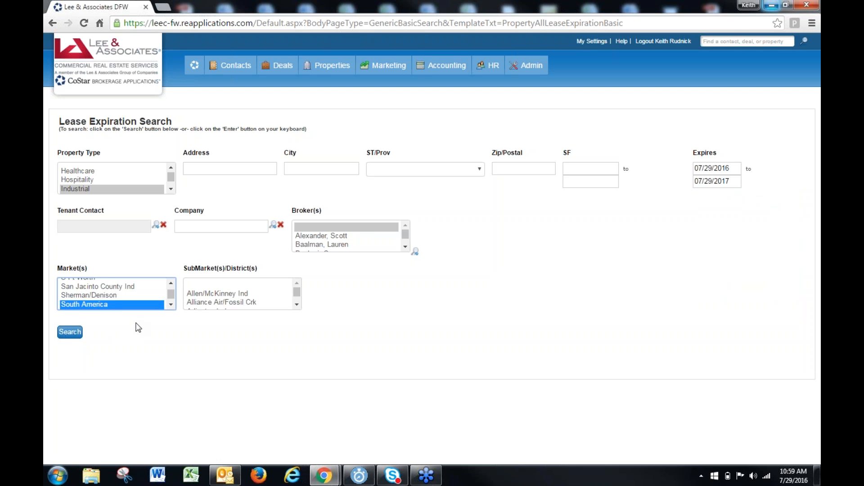
key(s)
key(s)
key(s)
key(s)
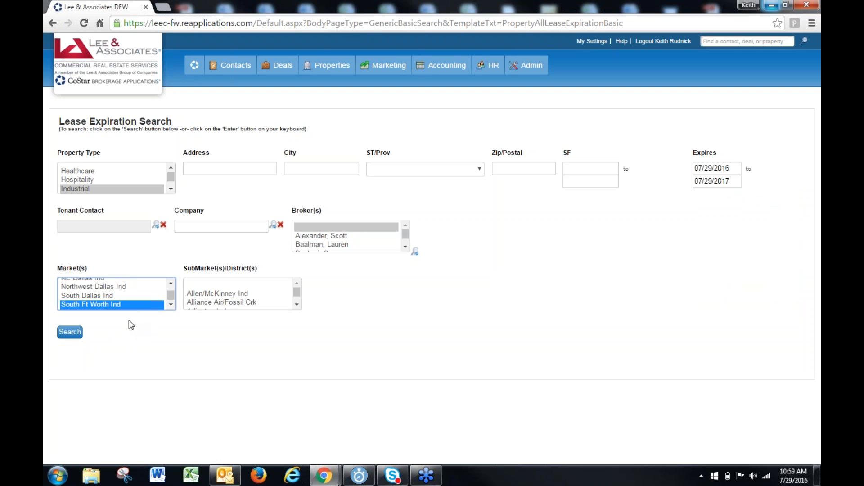
key(s)
key(s)
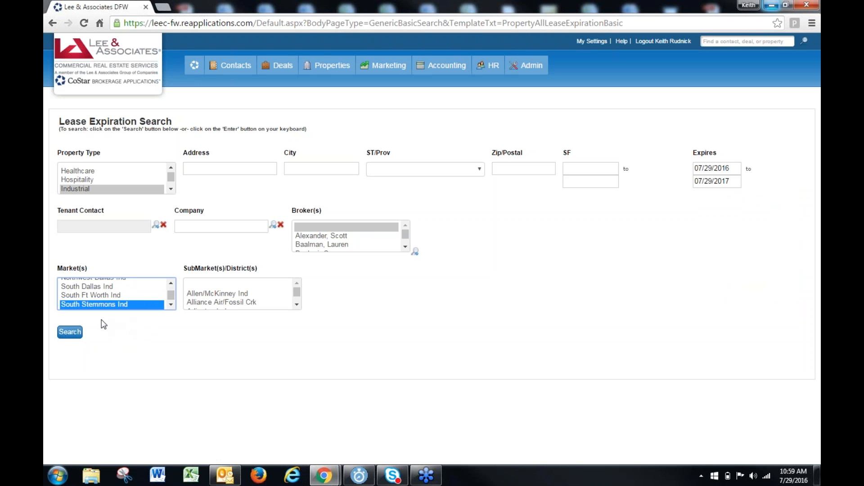
key(s)
key(s)
key(s)
key(s)
key(s)
key(s)
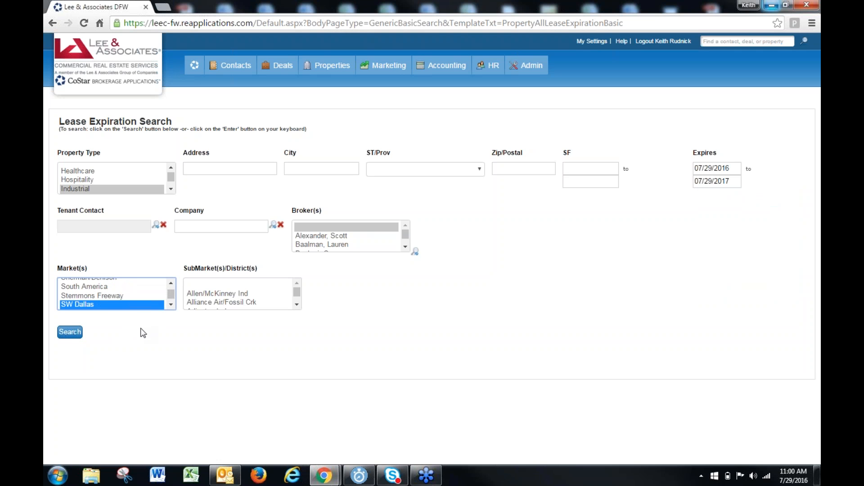
key(s)
key(s)
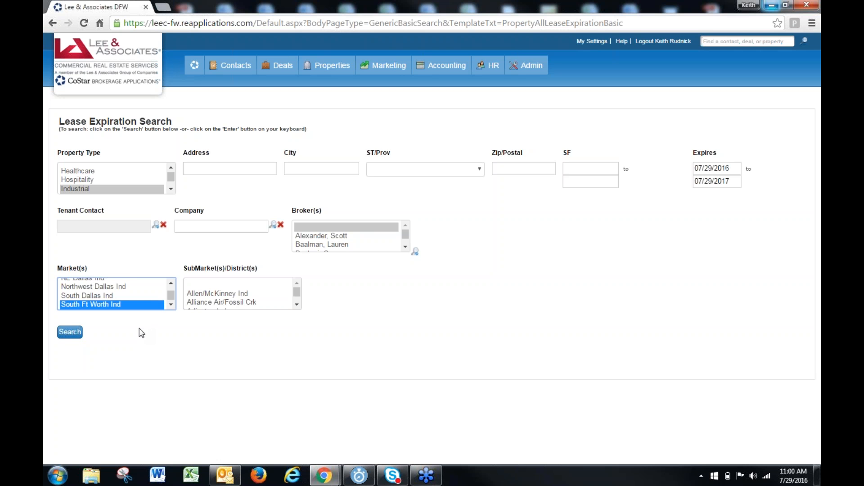
key(s)
click(79, 333)
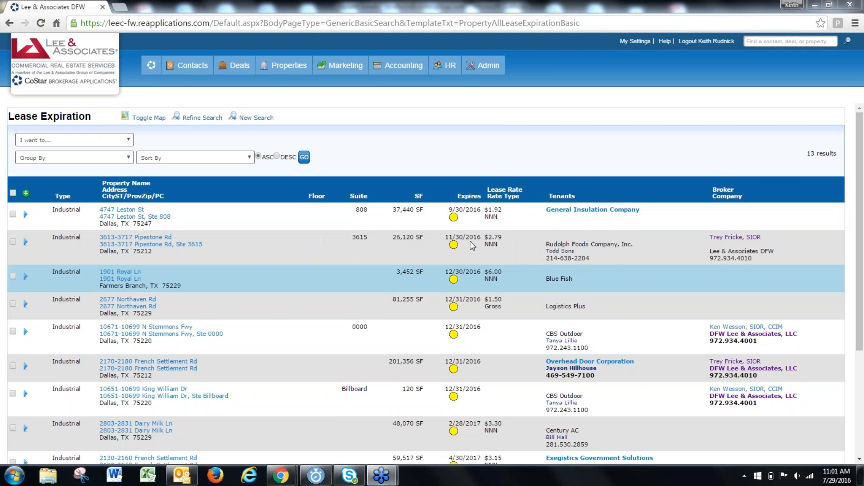
click(447, 257)
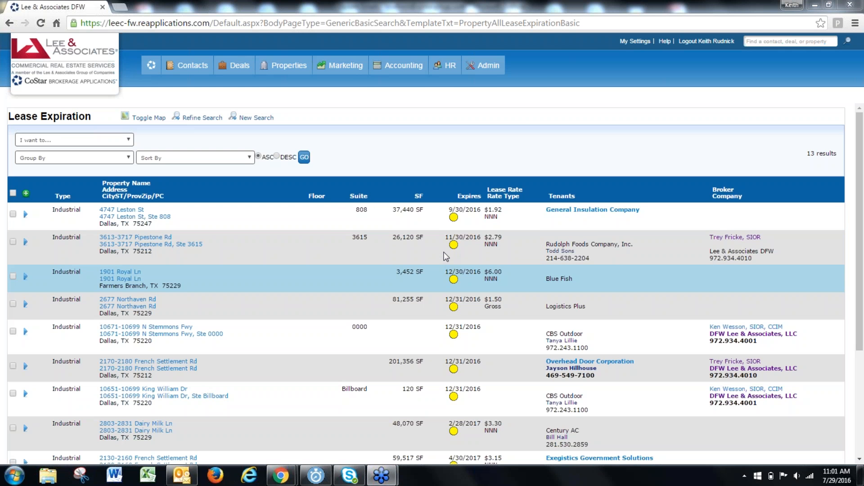